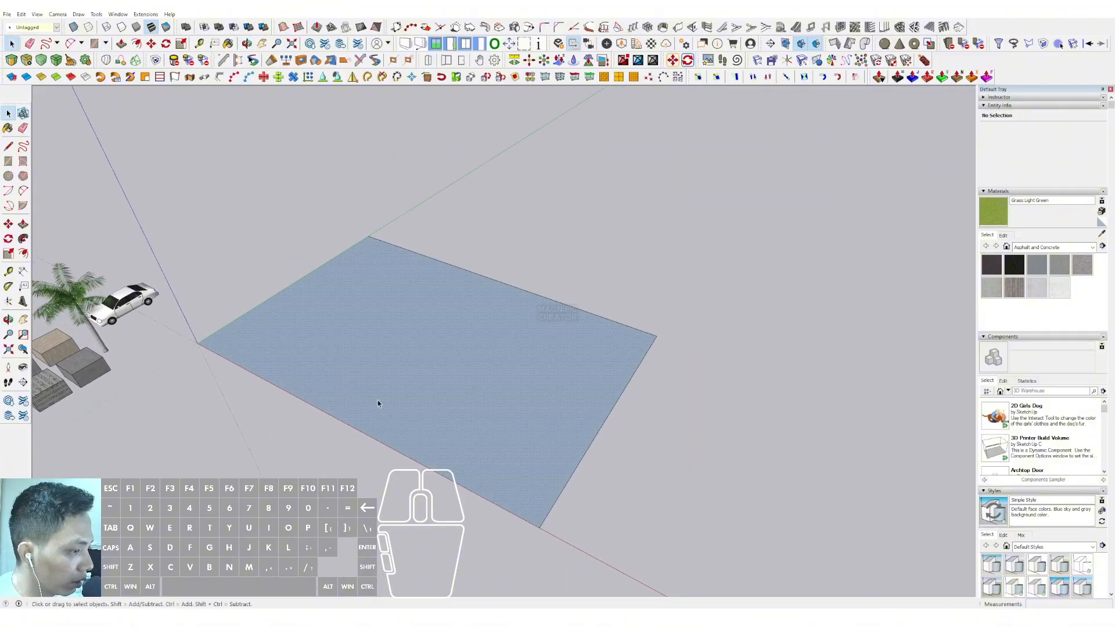
# Extrude the ground rectangle upward 1000 mm into a floor slab
pyautogui.moveTo(377, 403); pyautogui.dragTo(384, 363, button='middle')
pyautogui.press('p')
pyautogui.click(383, 362)
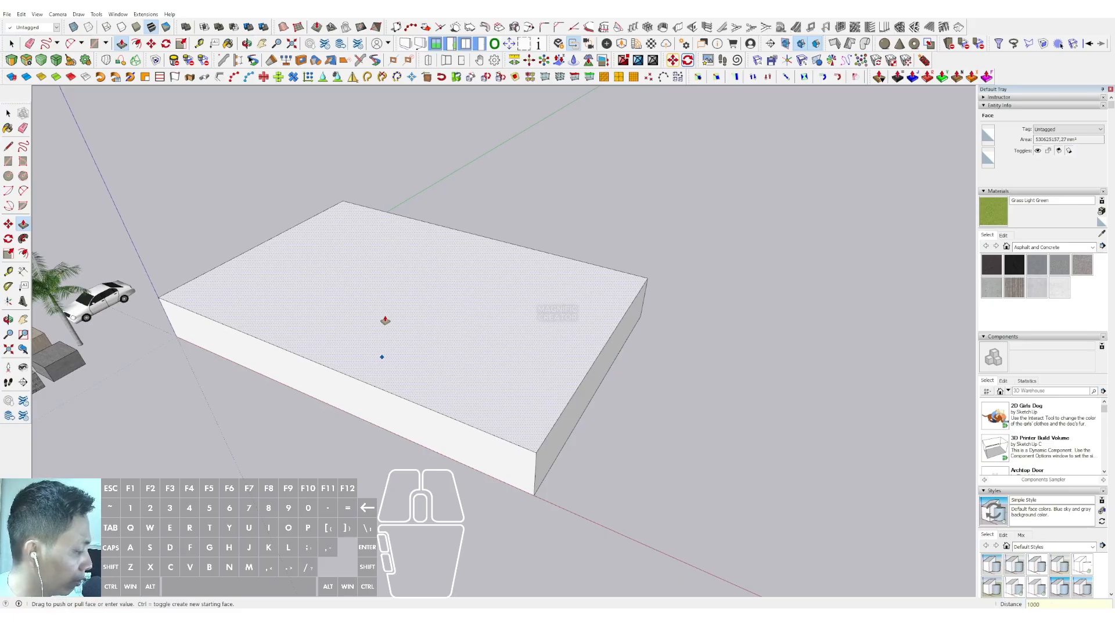
pyautogui.press('Return')
pyautogui.press('space')
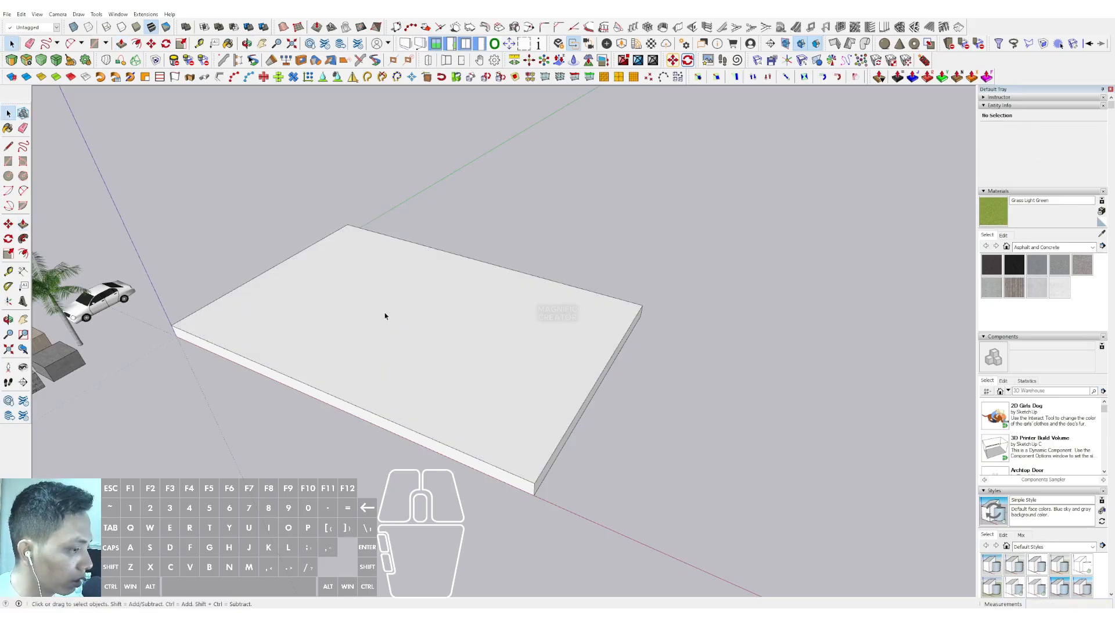
# Select the whole slab geometry and make it a component with the default settings
pyautogui.tripleClick(420, 359)
pyautogui.rightClick(419, 357)
pyautogui.click(441, 422)
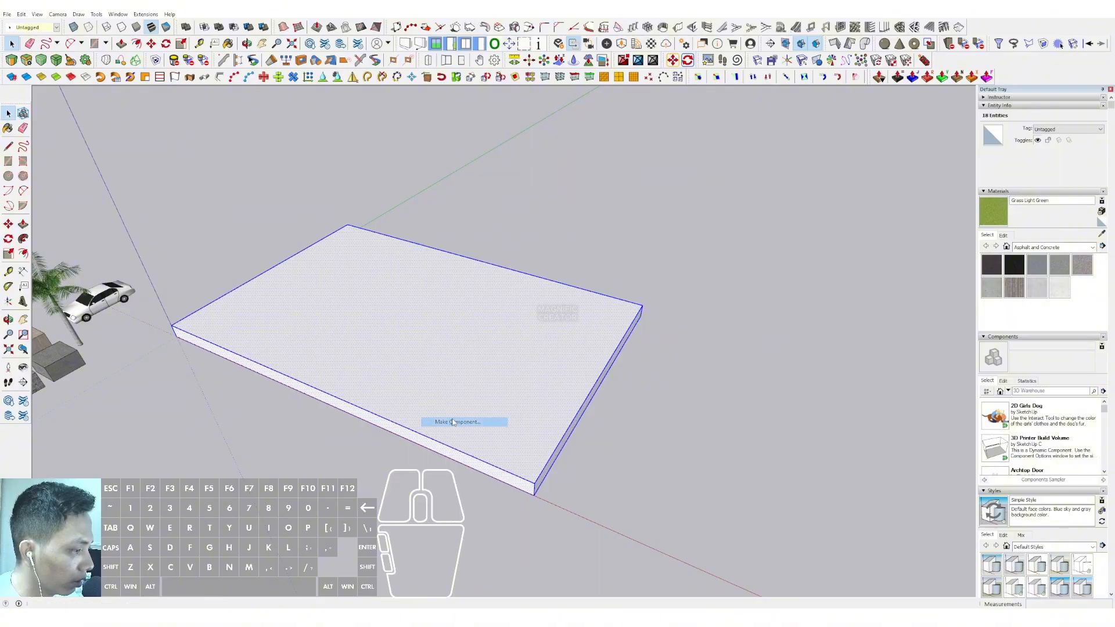
pyautogui.click(385, 329)
pyautogui.scroll(-2, 349, 373)
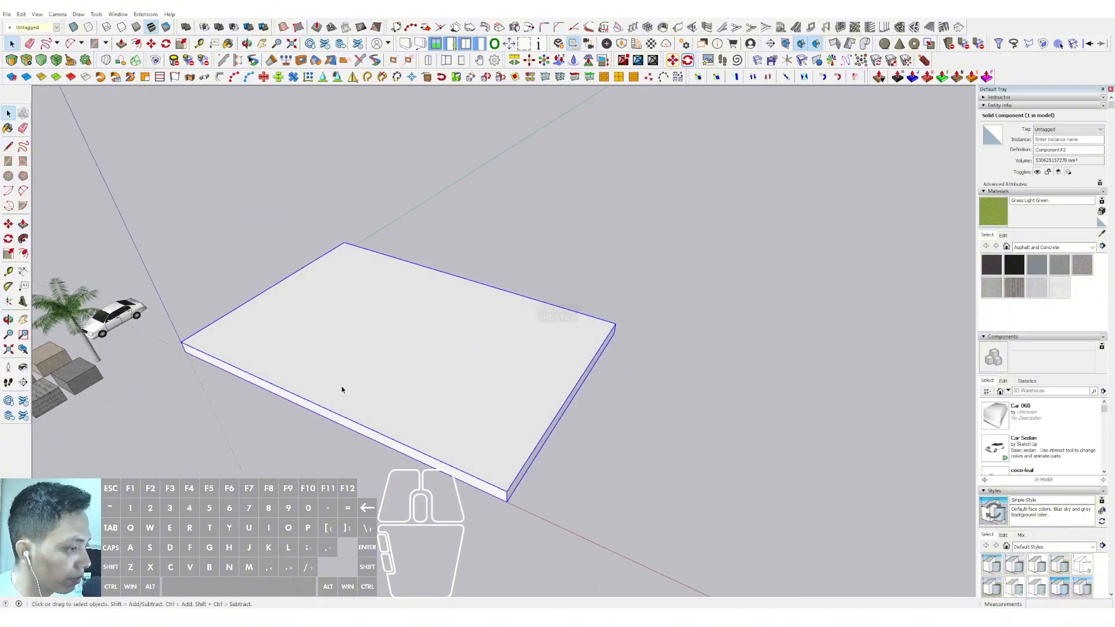
# Inside the slab component, draw a two-segment angled line across the top face from the front edge to the right edge
pyautogui.click(342, 388)
pyautogui.moveTo(340, 407); pyautogui.dragTo(346, 419, button='middle')
pyautogui.press('l')
pyautogui.click(266, 385)
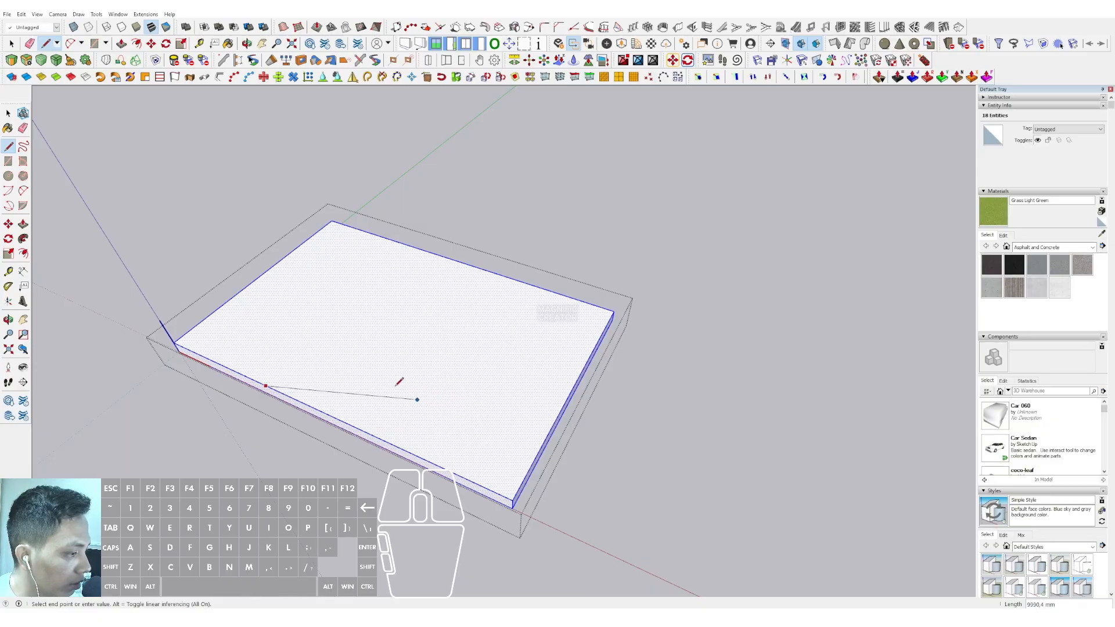
pyautogui.press('d')
pyautogui.click(230, 369)
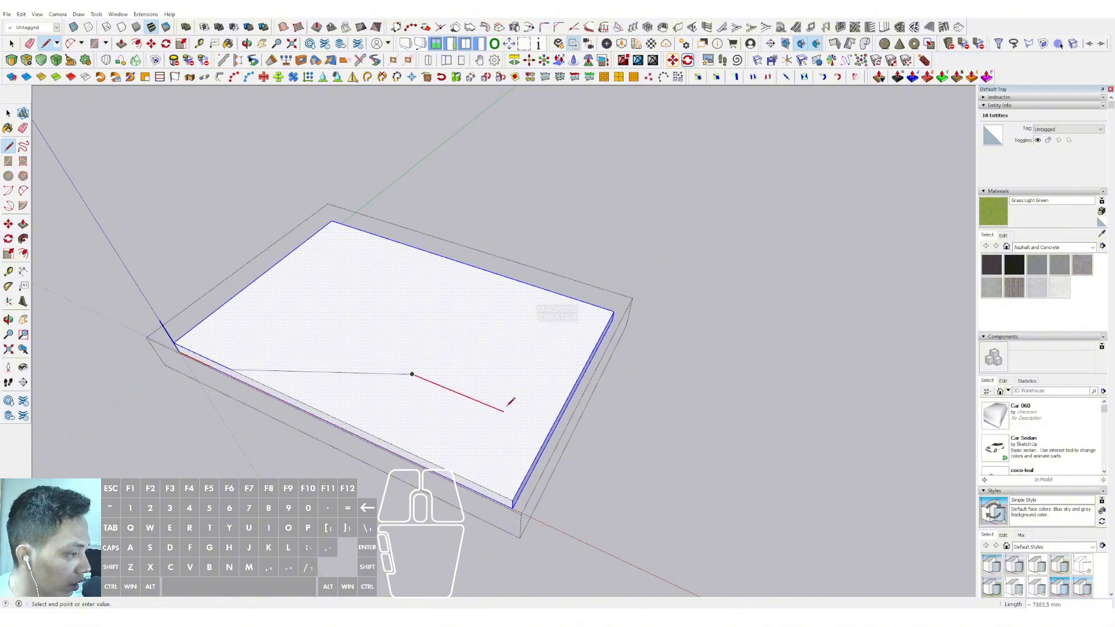
pyautogui.keyDown('shift'); pyautogui.click(550, 430); pyautogui.keyUp('shift')
pyautogui.press('space')
# Push the front part of the split top face down 1000 mm to cut it away, and exit the component
pyautogui.press('v')
pyautogui.click(424, 407)
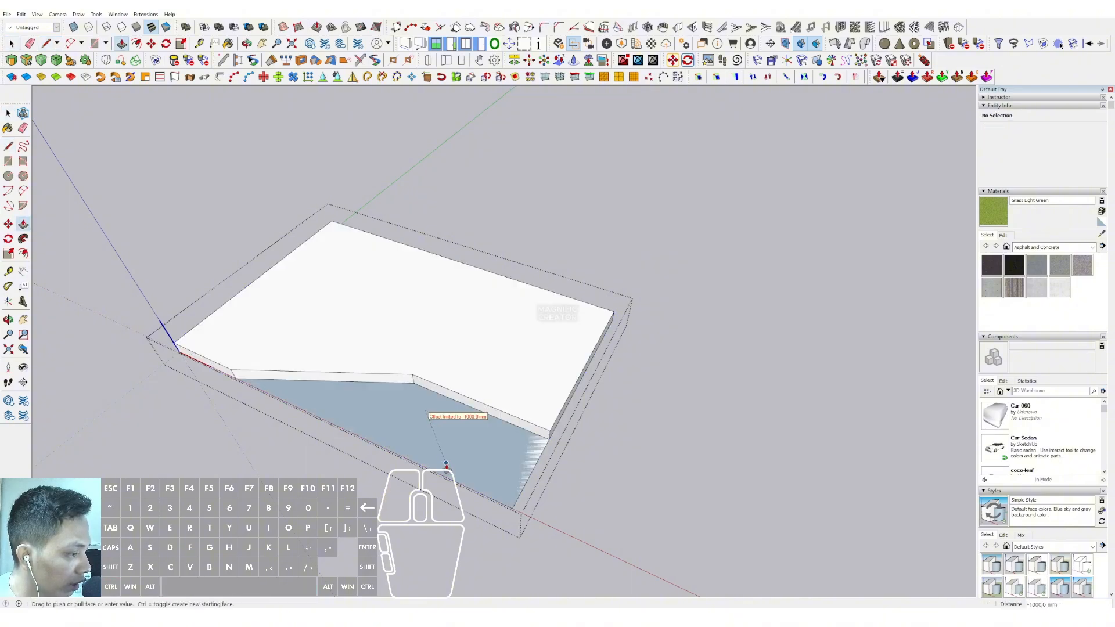
pyautogui.click(448, 466)
pyautogui.press('space')
pyautogui.moveTo(455, 419); pyautogui.dragTo(474, 193, button='middle')
pyautogui.click(599, 315)
# Select the angled slab and copy it straight up twice at 5000 mm spacing
pyautogui.scroll(2, 447, 348)
pyautogui.moveTo(431, 360); pyautogui.dragTo(460, 383, button='middle')
pyautogui.click(460, 383)
pyautogui.moveTo(510, 410); pyautogui.dragTo(507, 405, button='middle')
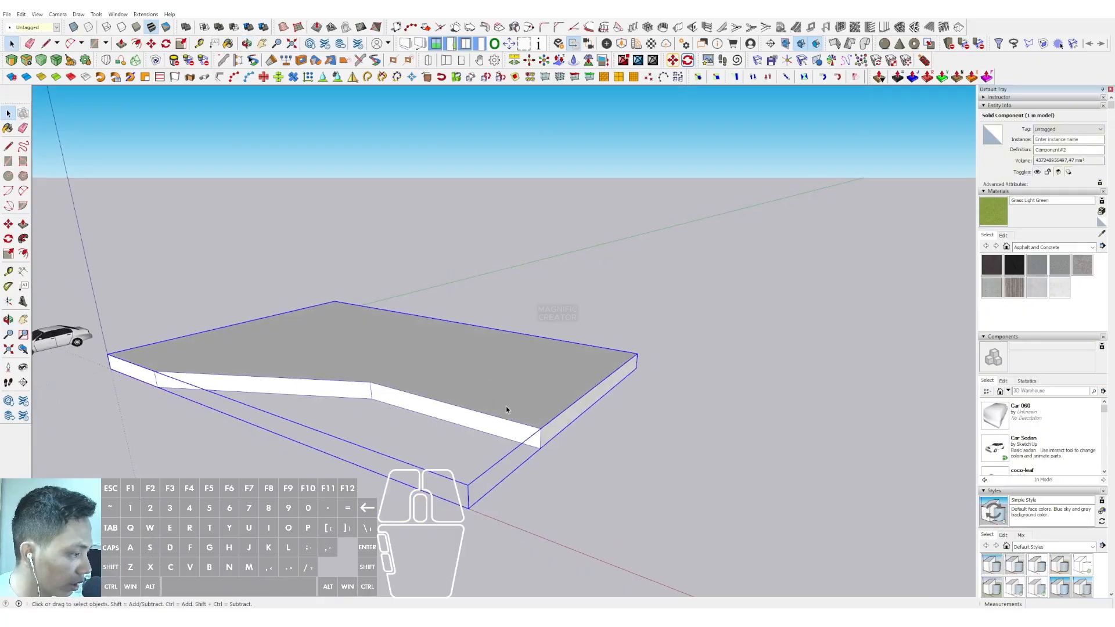
pyautogui.press('m')
pyautogui.click(540, 447)
pyautogui.press('ctrl')
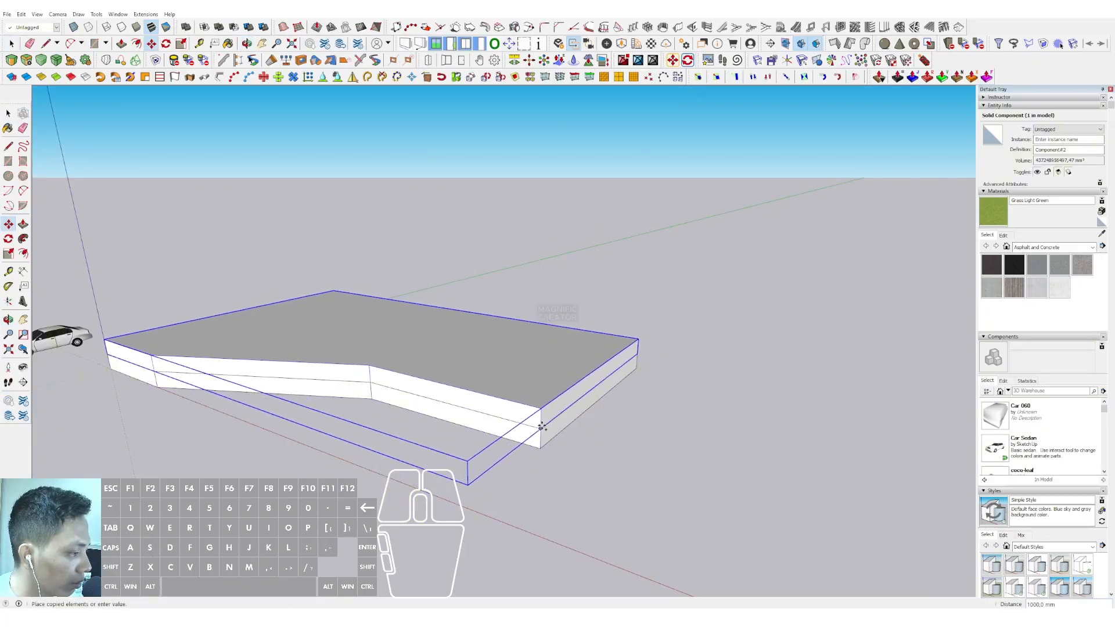
pyautogui.click(540, 429)
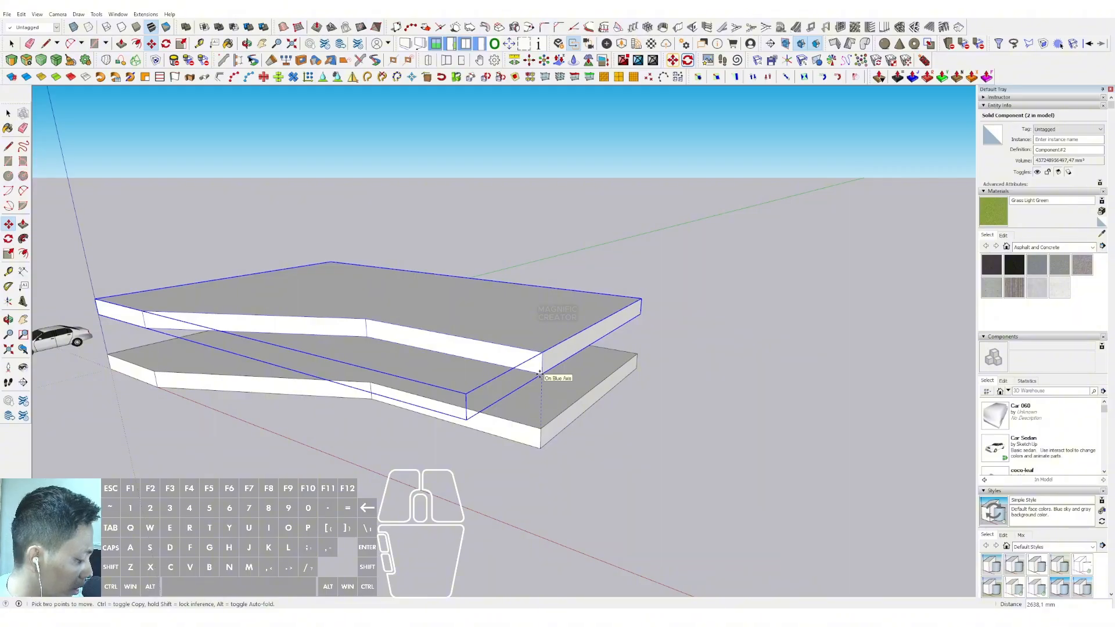
pyautogui.press('Return')
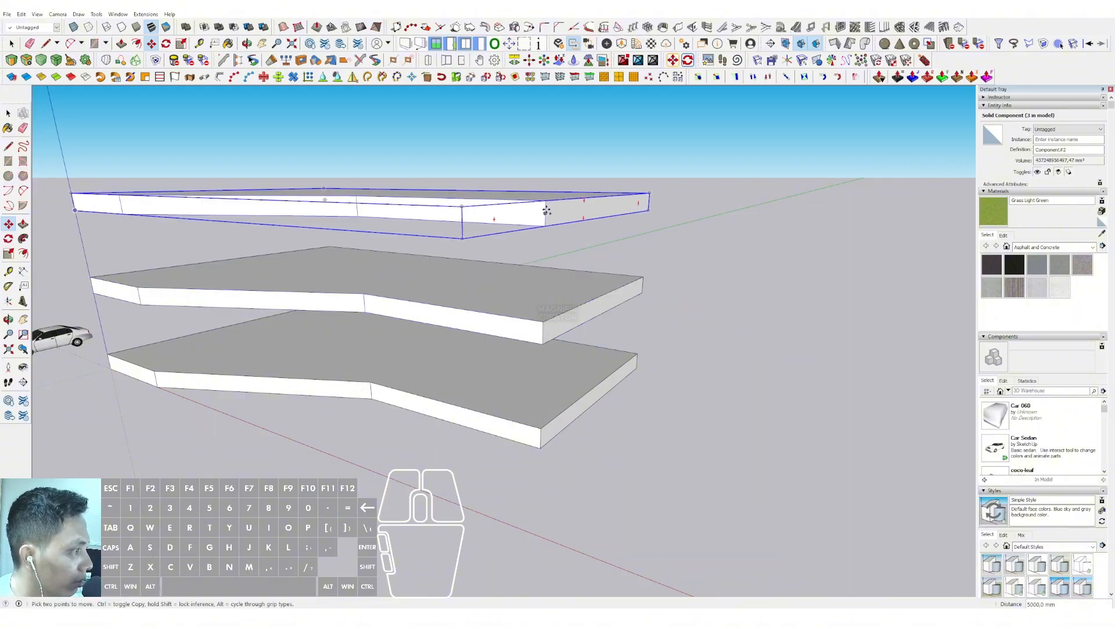
pyautogui.scroll(-3, 546, 201)
pyautogui.keyDown('shift'); pyautogui.moveTo(549, 290); pyautogui.dragTo(558, 438, button='middle'); pyautogui.keyUp('shift')
pyautogui.click(559, 366)
pyautogui.press('Escape')
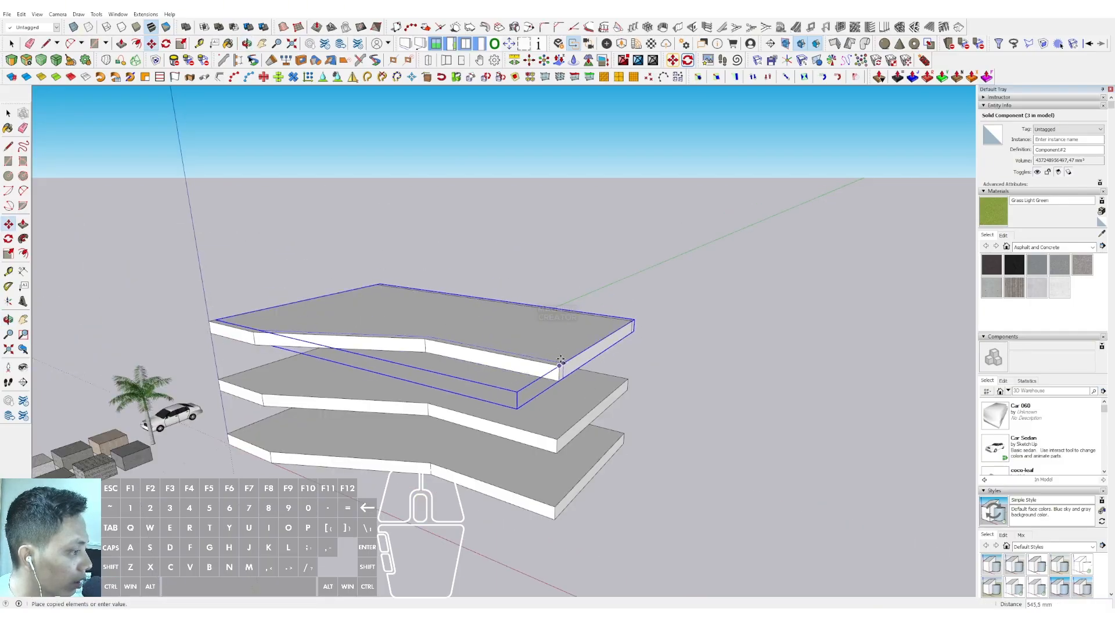
pyautogui.press('space')
# Copy the top slab upward twice more at the same floor spacing, using the slab corners as reference points
pyautogui.scroll(2, 556, 425)
pyautogui.press('m')
pyautogui.press('ctrl')
pyautogui.click(556, 444)
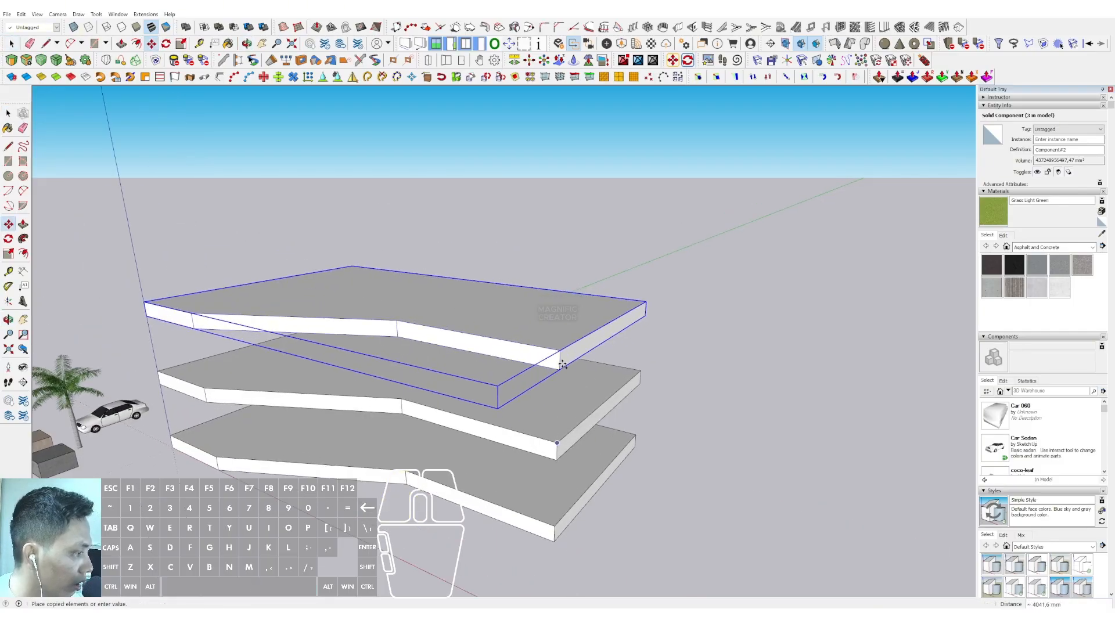
pyautogui.click(560, 351)
pyautogui.click(563, 248)
pyautogui.press('space')
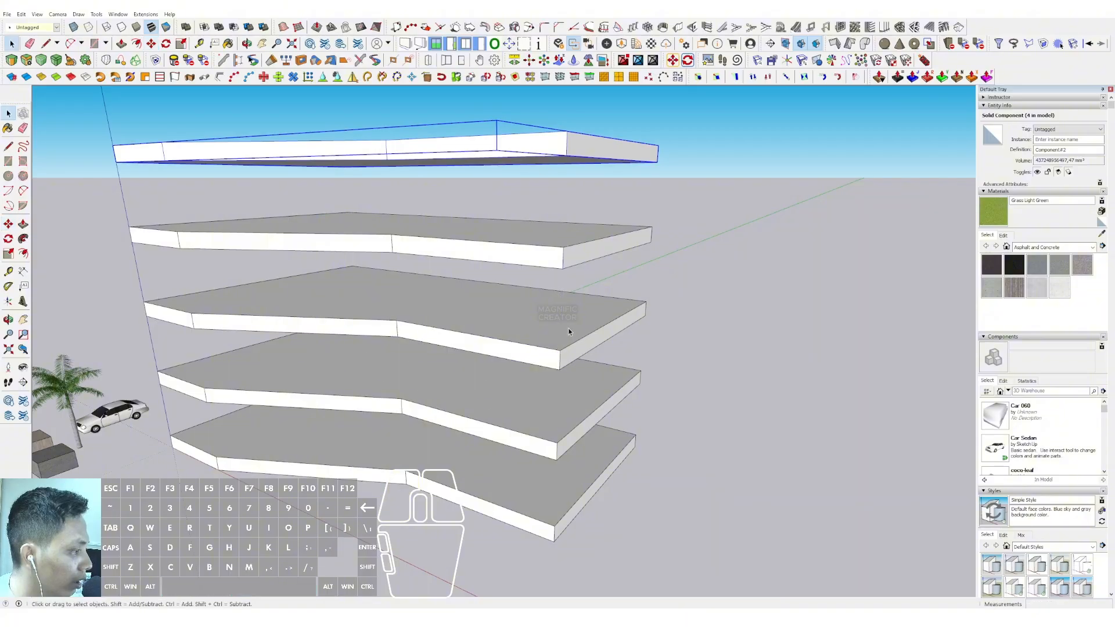
# Remove the floor slabs one at a time, undoing each removal
pyautogui.click(568, 328)
pyautogui.press('e')
pyautogui.hotkey('ctrl', 'z')
pyautogui.scroll(-3, 545, 360)
pyautogui.moveTo(562, 342); pyautogui.dragTo(562, 237, button='middle')
pyautogui.scroll(2, 563, 235)
pyautogui.keyDown('shift'); pyautogui.click(562, 222); pyautogui.keyUp('shift')
pyautogui.press('e')
pyautogui.hotkey('ctrl', 'z')
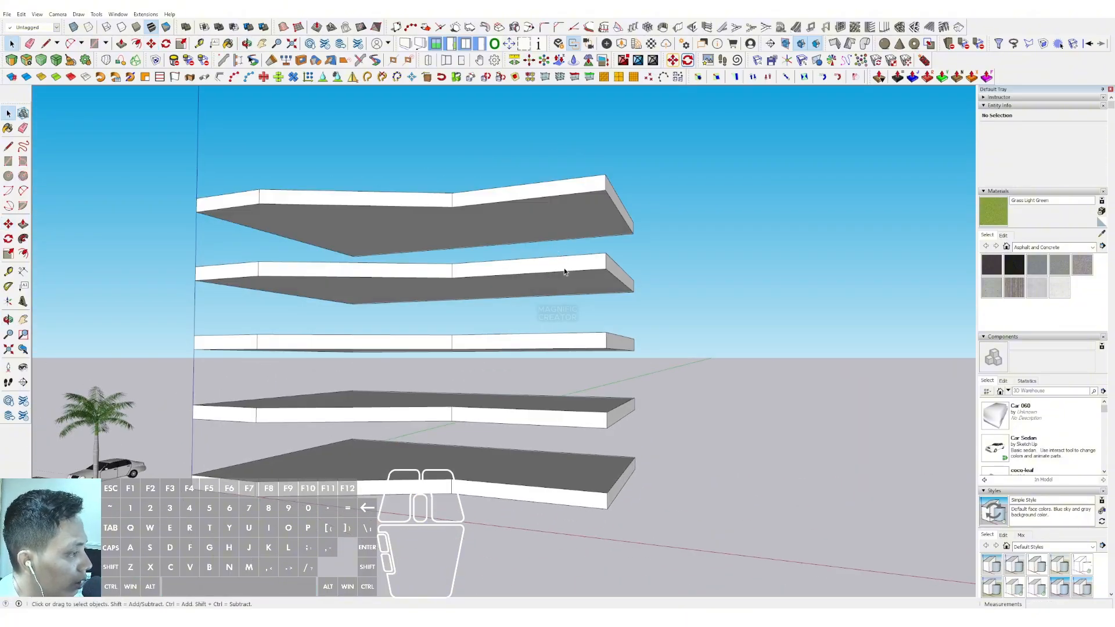
pyautogui.click(562, 273)
pyautogui.press('e')
pyautogui.hotkey('ctrl', 'z')
pyautogui.click(571, 335)
pyautogui.press('e')
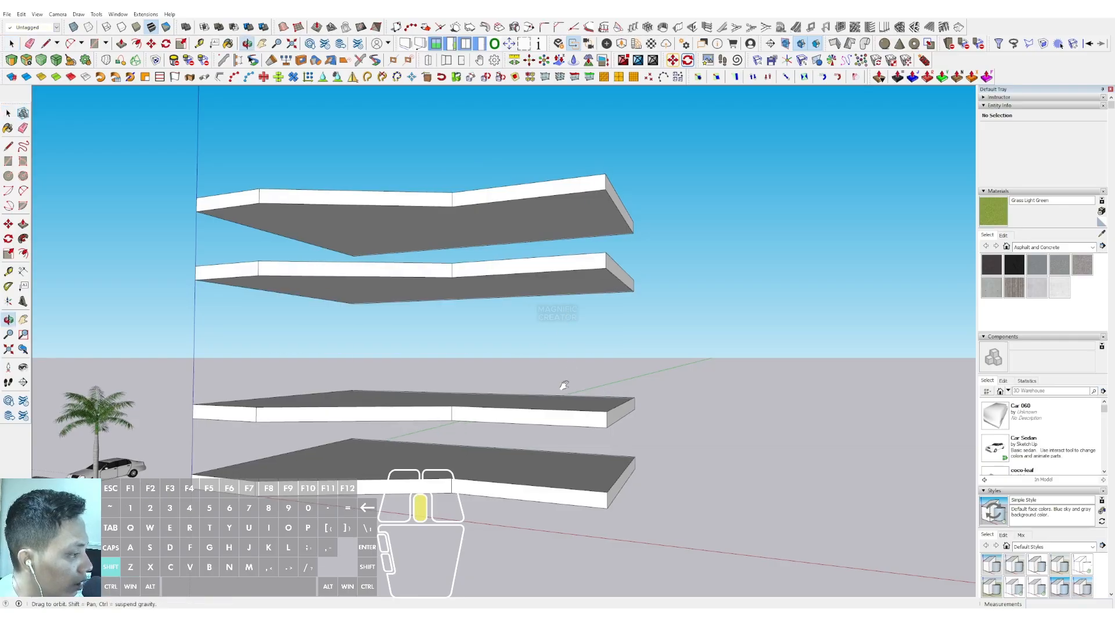
pyautogui.keyDown('shift'); pyautogui.moveTo(562, 386); pyautogui.dragTo(544, 317, button='middle'); pyautogui.keyUp('shift')
pyautogui.hotkey('ctrl', 'z')
pyautogui.click(544, 321)
pyautogui.press('e')
pyautogui.hotkey('ctrl', 'z')
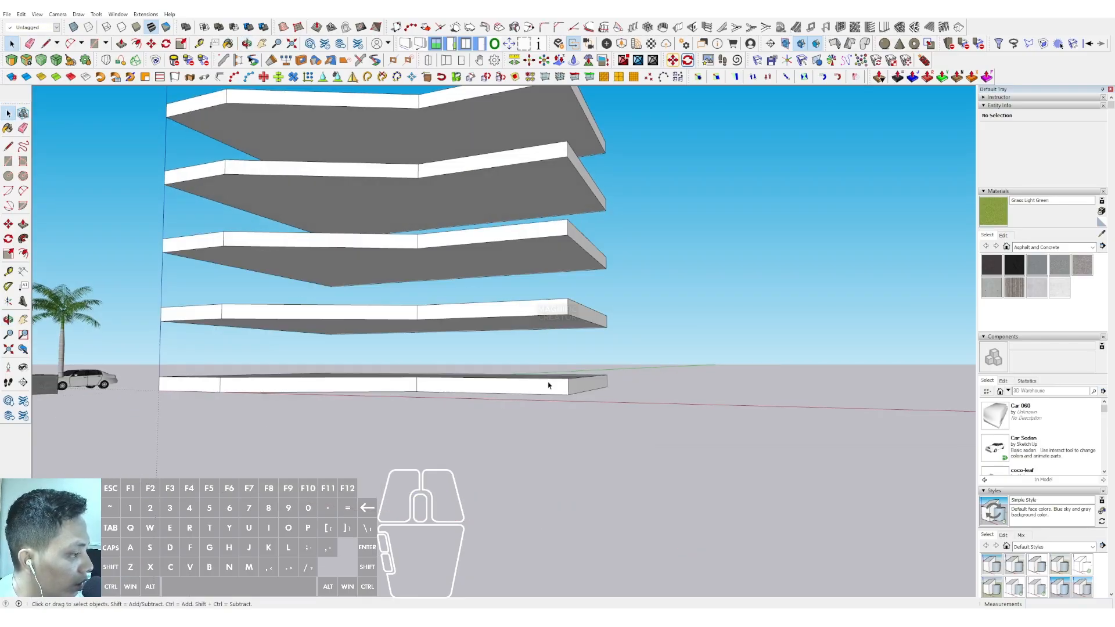
pyautogui.click(549, 386)
pyautogui.press('e')
pyautogui.hotkey('ctrl', 'z')
# Draw a rectangle of about 890 x 849 mm at the front-left corner of the top slab
pyautogui.moveTo(478, 272); pyautogui.dragTo(513, 373, button='middle')
pyautogui.scroll(3, 479, 330)
pyautogui.moveTo(479, 329); pyautogui.dragTo(429, 350, button='middle')
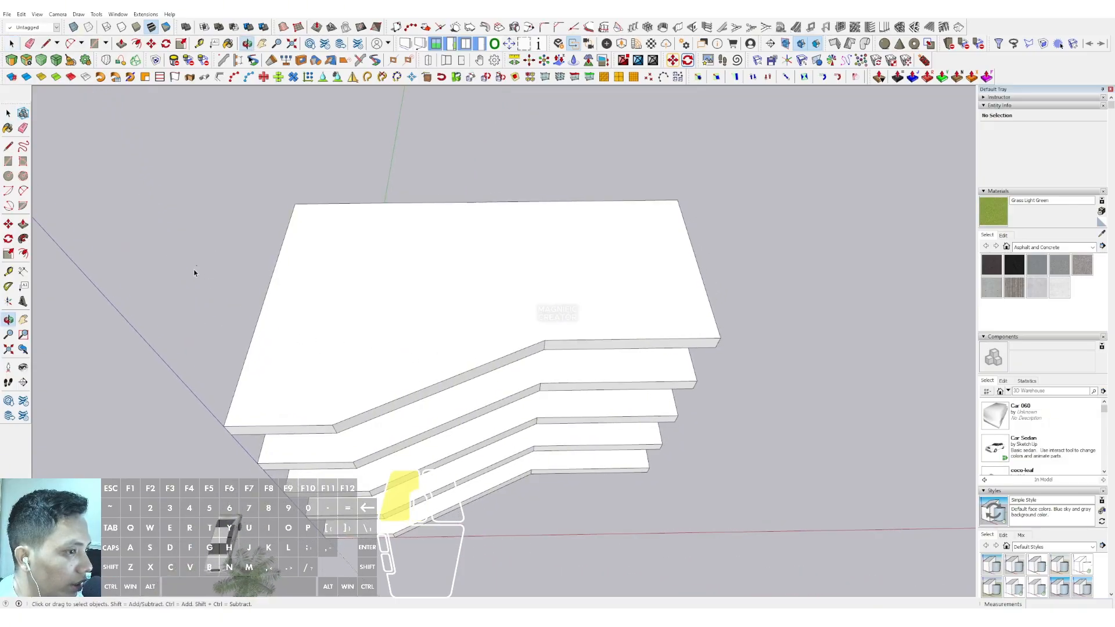
pyautogui.click(8, 161)
pyautogui.scroll(3, 302, 256)
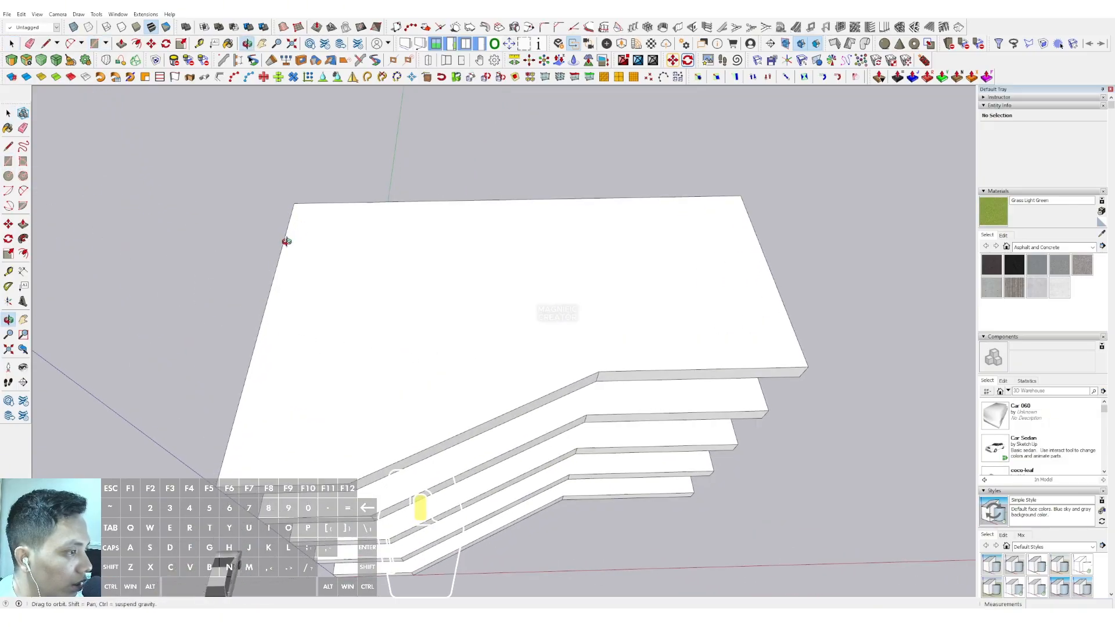
pyautogui.click(221, 495)
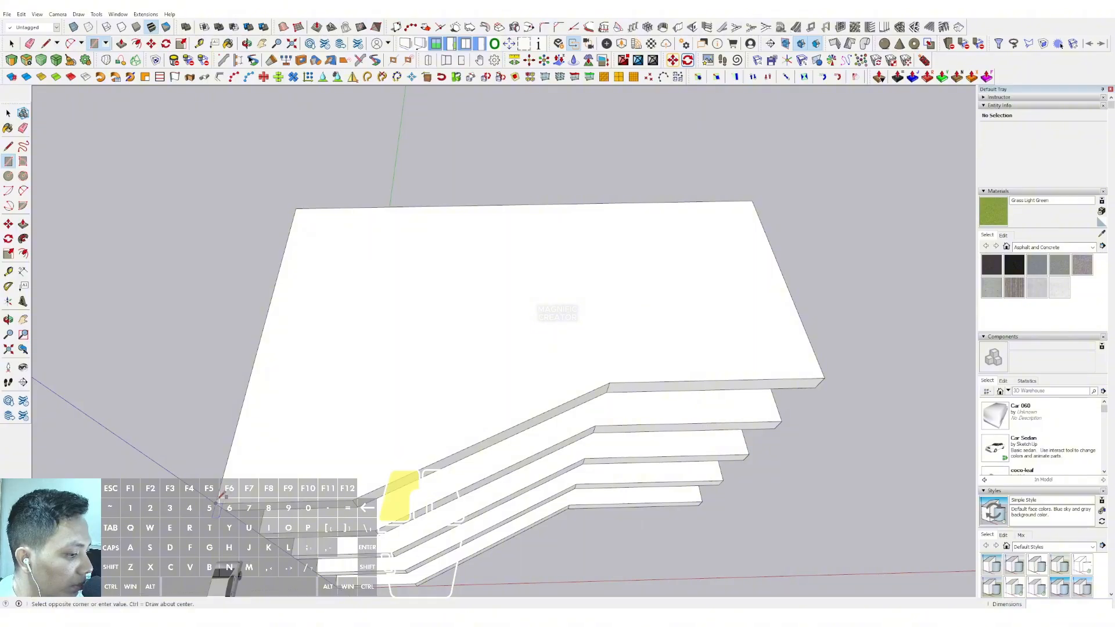
pyautogui.scroll(2, 232, 490)
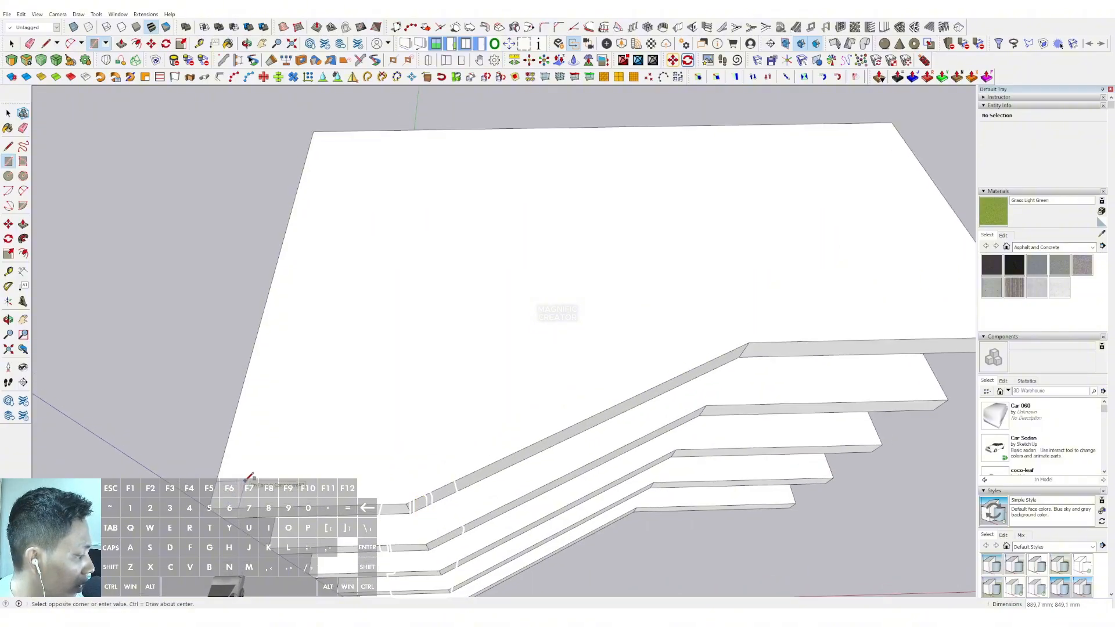
pyautogui.press('space')
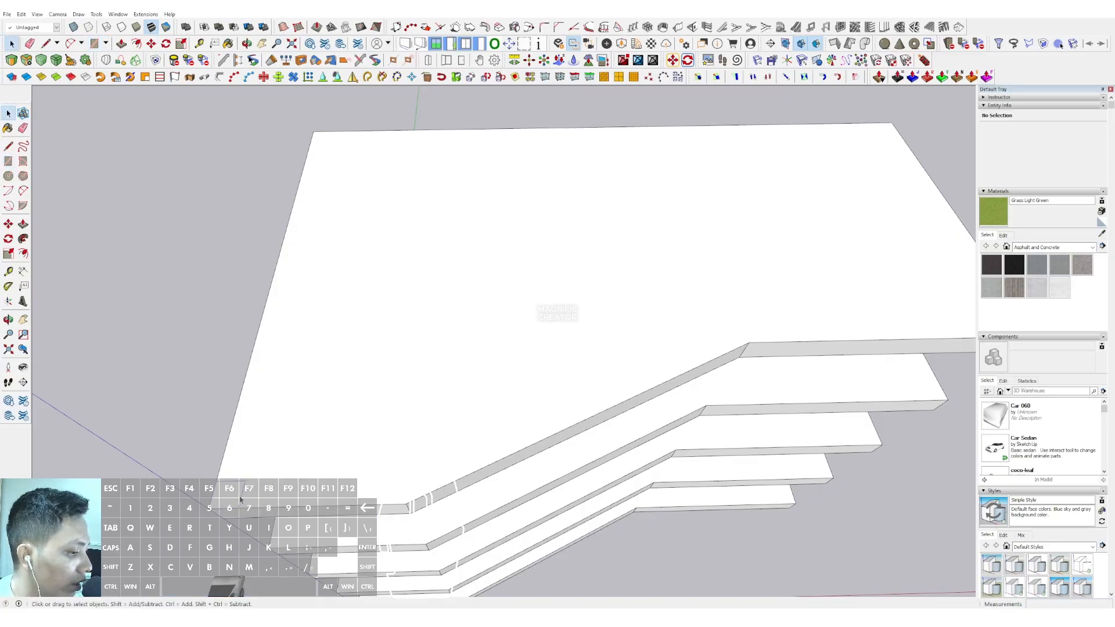
# Extrude the corner rectangle down 21000 mm to the base of the lowest slab to form a column
pyautogui.press('p')
pyautogui.click(235, 499)
pyautogui.scroll(-2, 389, 537)
pyautogui.keyDown('shift'); pyautogui.moveTo(399, 569); pyautogui.dragTo(347, 432, button='middle'); pyautogui.keyUp('shift')
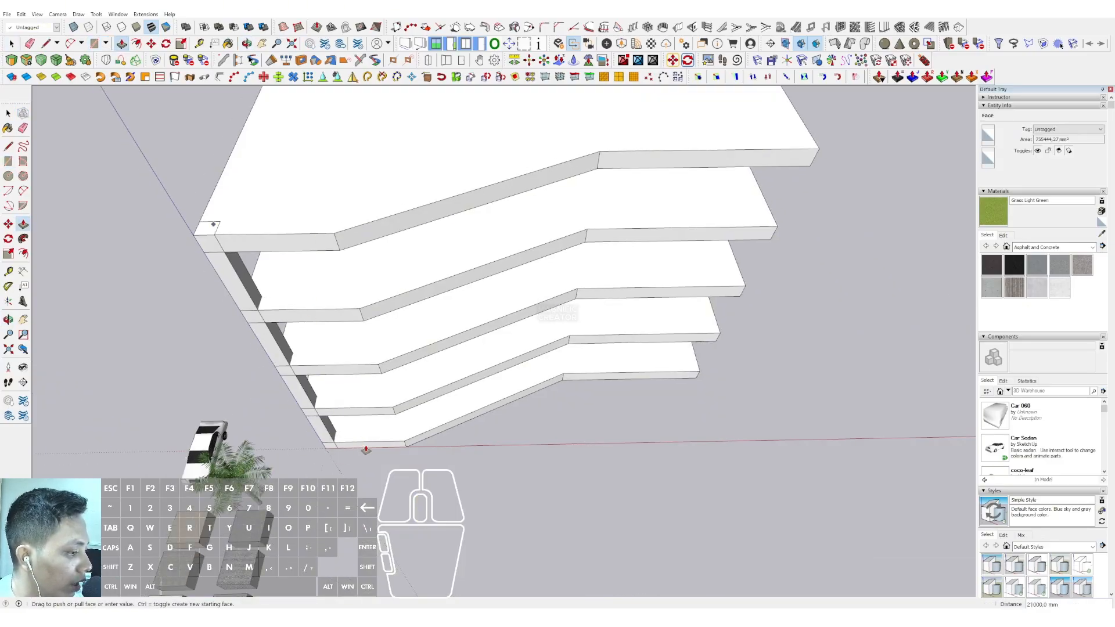
# Select the whole column and make it a component with the default settings
pyautogui.tripleClick(263, 339)
pyautogui.rightClick(264, 336)
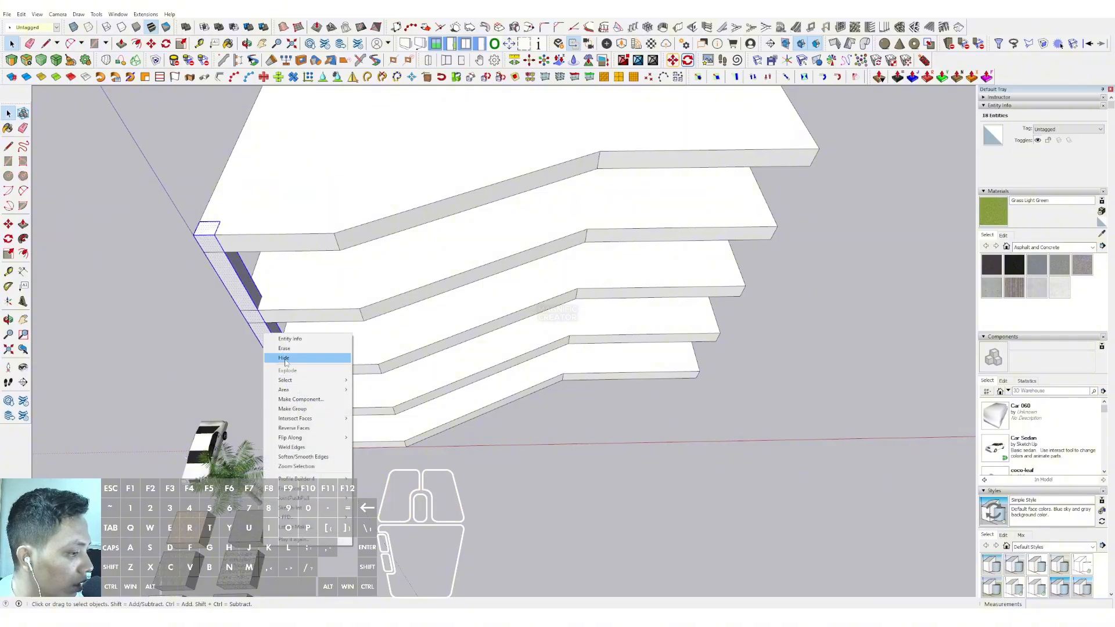
pyautogui.click(301, 399)
pyautogui.click(383, 333)
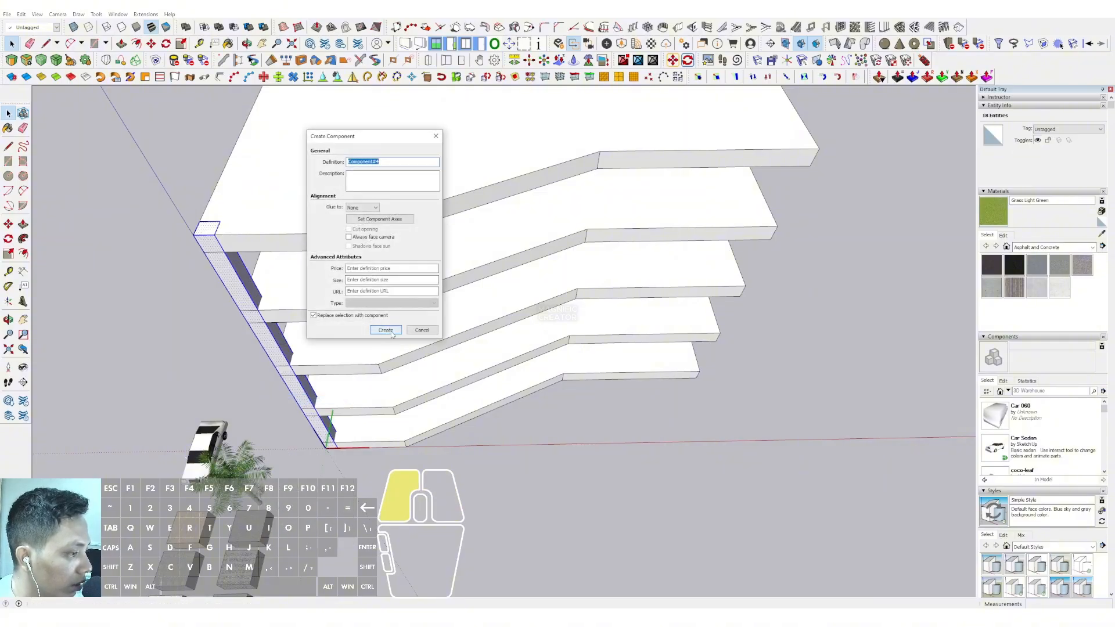
pyautogui.moveTo(383, 333); pyautogui.dragTo(268, 296, button='middle')
pyautogui.scroll(5, 267, 296)
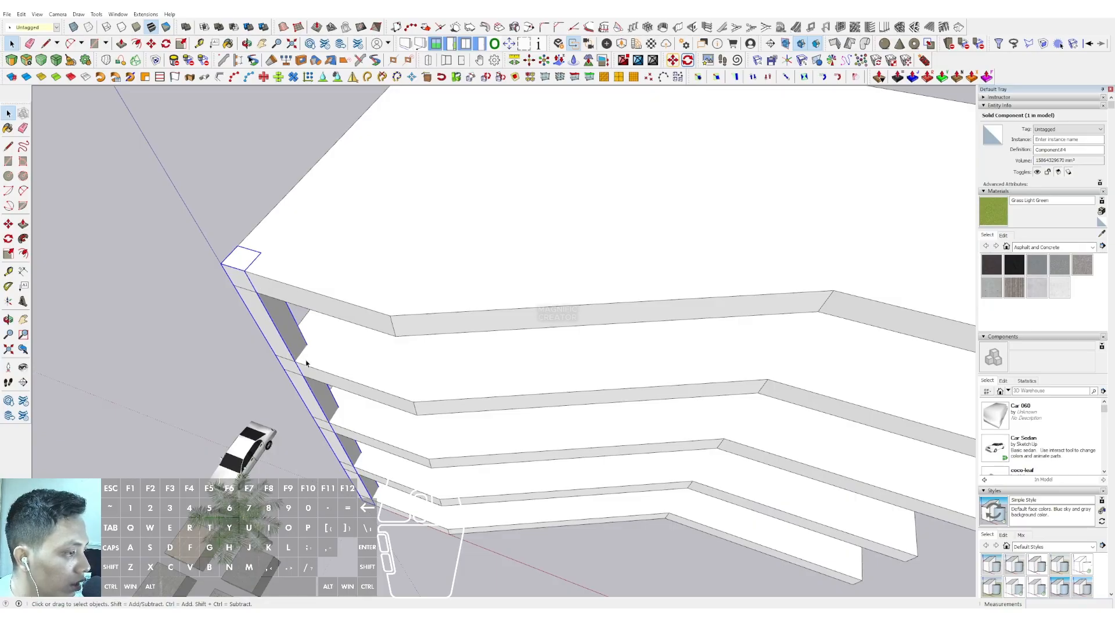
# Copy the corner column along the short front edge to the slab's first bend
pyautogui.scroll(-6, 318, 345)
pyautogui.moveTo(366, 321); pyautogui.dragTo(364, 350, button='middle')
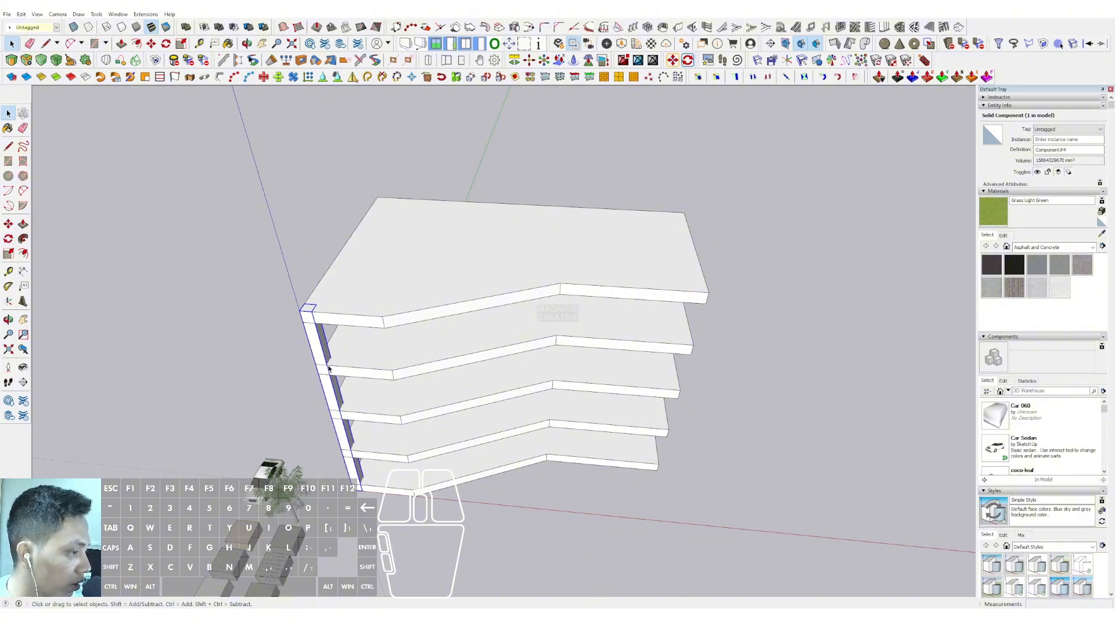
pyautogui.scroll(5, 328, 368)
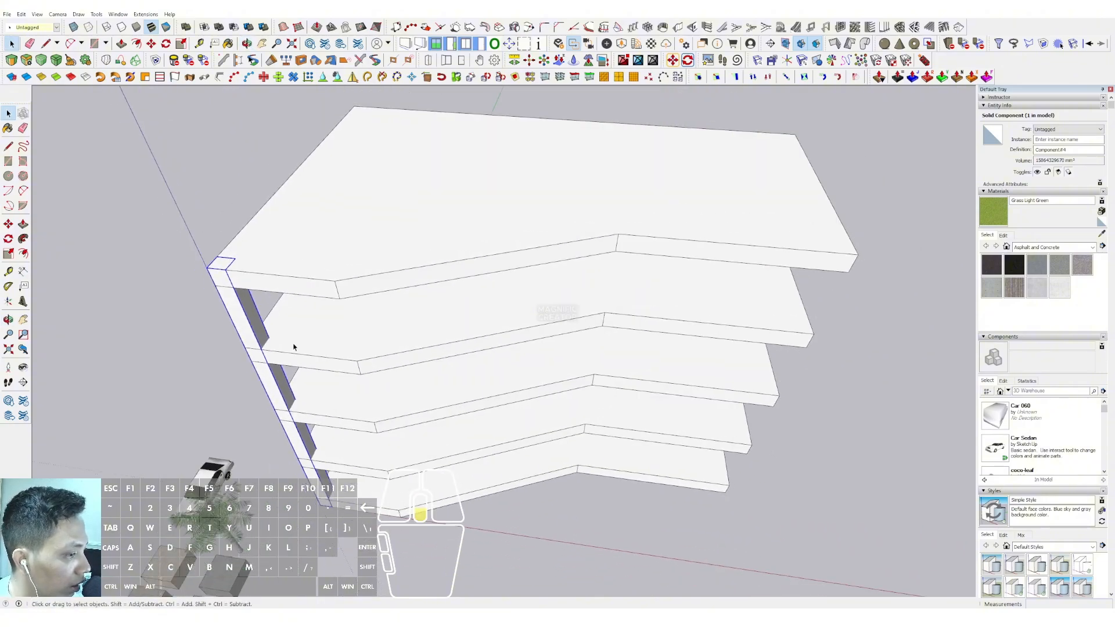
pyautogui.moveTo(294, 347); pyautogui.dragTo(260, 394, button='middle')
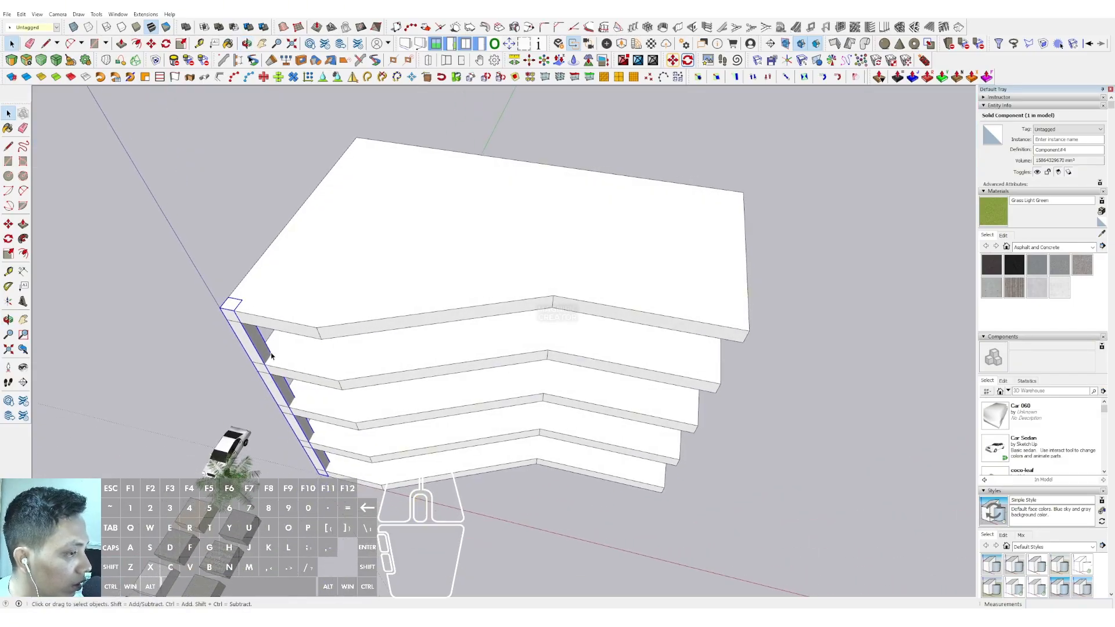
pyautogui.scroll(1, 271, 356)
pyautogui.moveTo(271, 356)
pyautogui.keyDown('shift'); pyautogui.mouseDown(button='middle')
pyautogui.moveTo(293, 353)
pyautogui.moveTo(298, 336)
pyautogui.moveTo(270, 339)
pyautogui.mouseUp(button='middle'); pyautogui.keyUp('shift')
pyautogui.scroll(2, 293, 353)
pyautogui.scroll(-1, 298, 336)
pyautogui.scroll(1, 254, 383)
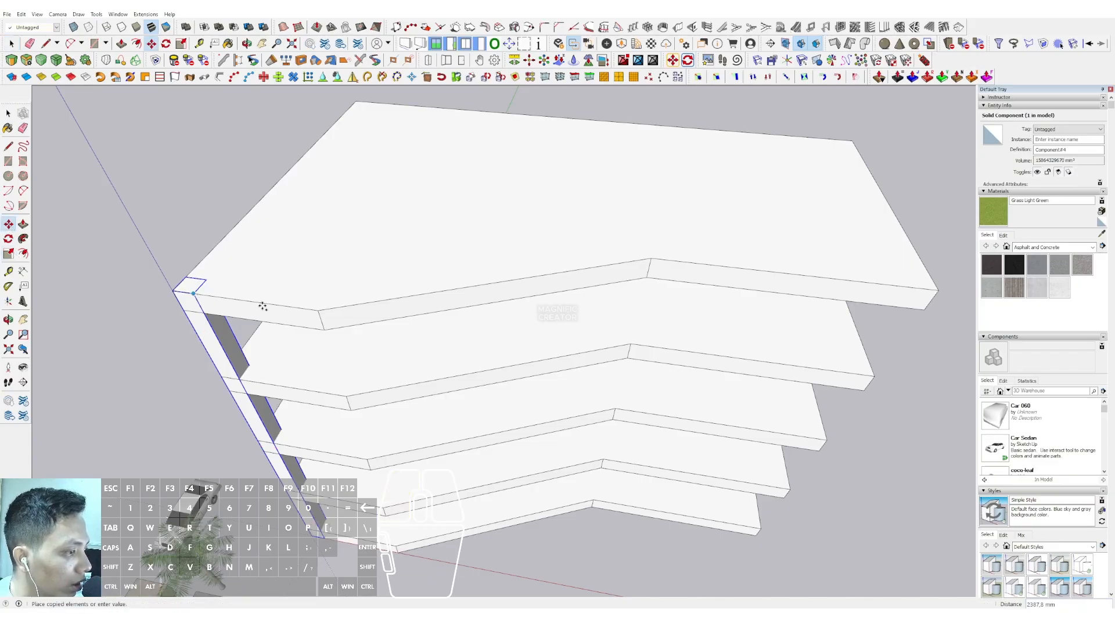
pyautogui.click(311, 307)
pyautogui.press('space')
# Copy the corner column along the straight side edge to the rear corner, distributing three evenly spaced copies
pyautogui.moveTo(383, 342); pyautogui.dragTo(386, 411, button='middle')
pyautogui.scroll(-1, 428, 402)
pyautogui.click(326, 429)
pyautogui.scroll(2, 325, 430)
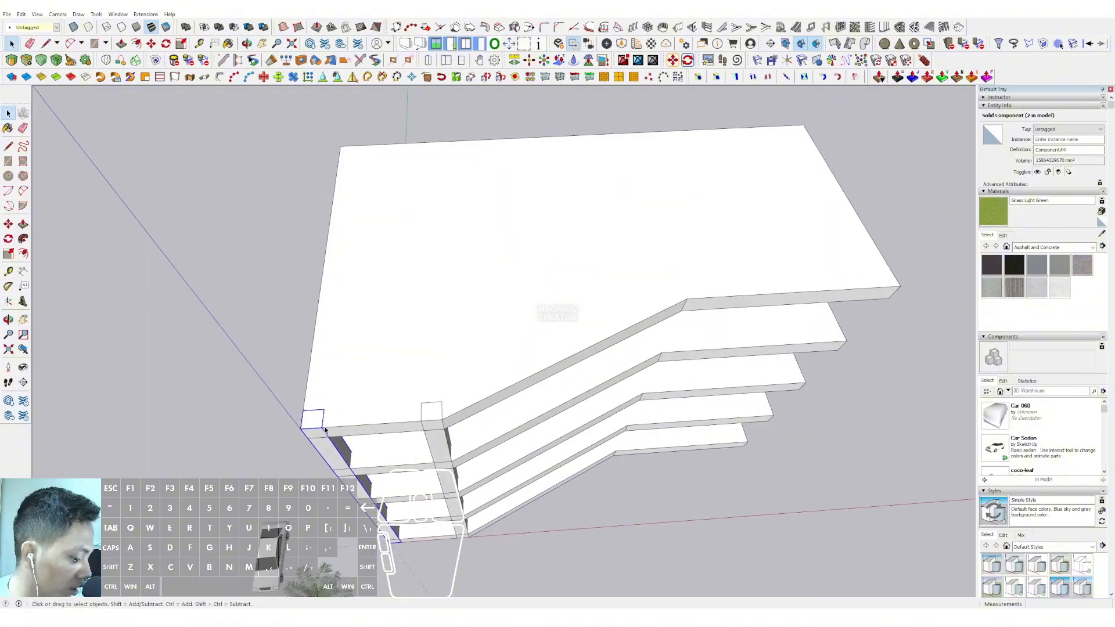
pyautogui.press('m')
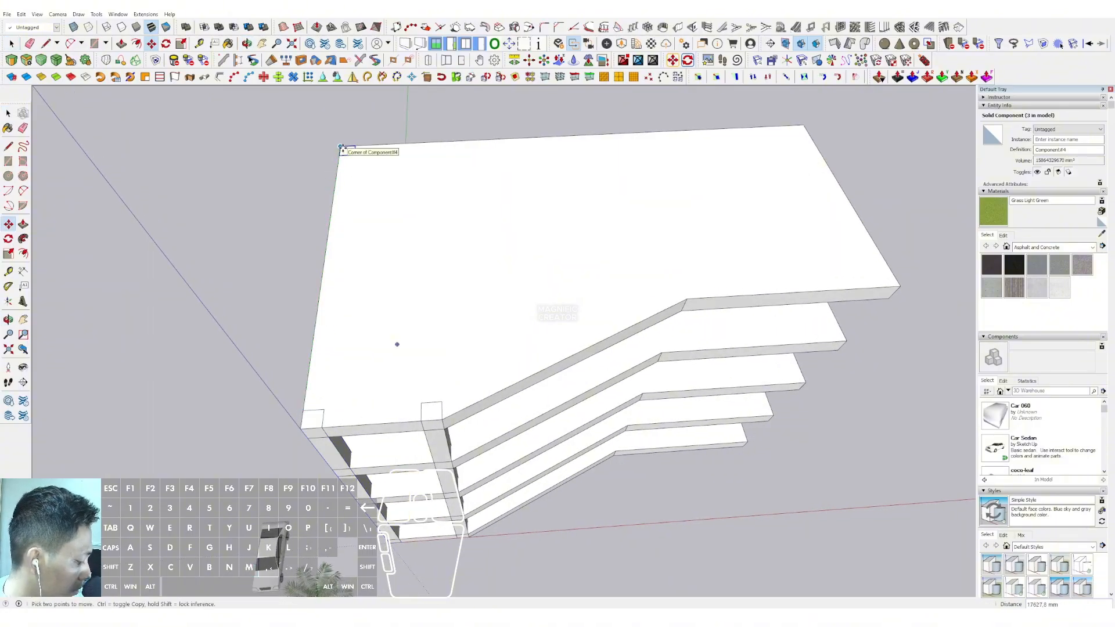
pyautogui.moveTo(342, 149); pyautogui.dragTo(449, 262, button='middle')
# Select the three copied side columns and copy them together to the opposite side edge, aligned with the rear corner
pyautogui.moveTo(713, 262); pyautogui.dragTo(438, 265, button='middle')
pyautogui.click(530, 236)
pyautogui.scroll(4, 534, 244)
pyautogui.keyDown('shift'); pyautogui.click(380, 229); pyautogui.keyUp('shift')
pyautogui.keyDown('shift'); pyautogui.click(309, 189); pyautogui.keyUp('shift')
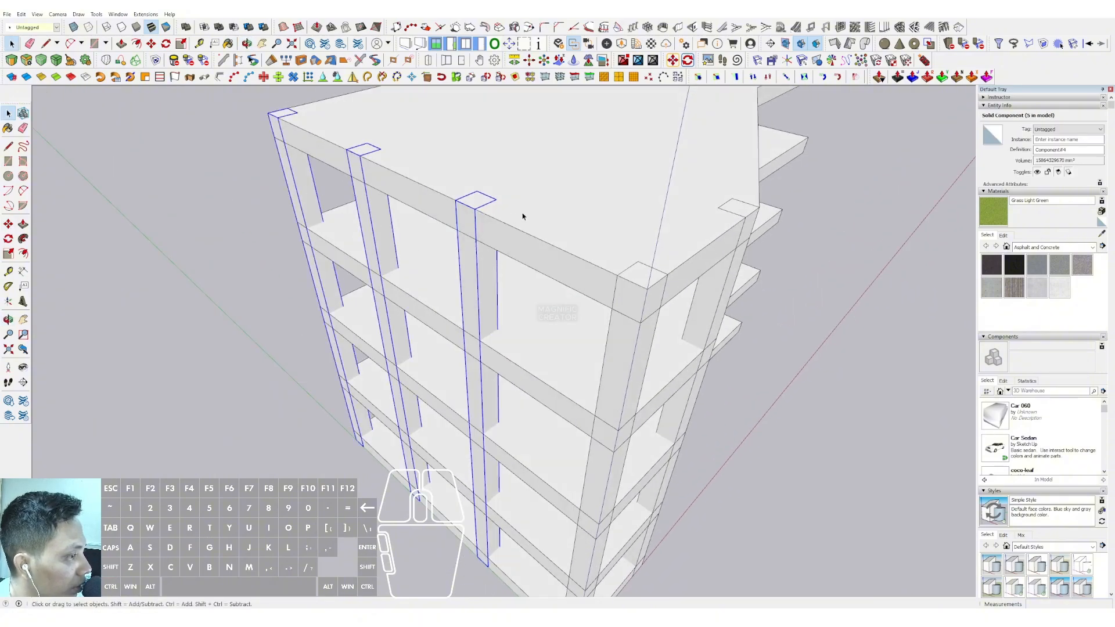
pyautogui.moveTo(737, 197); pyautogui.dragTo(440, 296, button='middle')
pyautogui.scroll(-2, 430, 298)
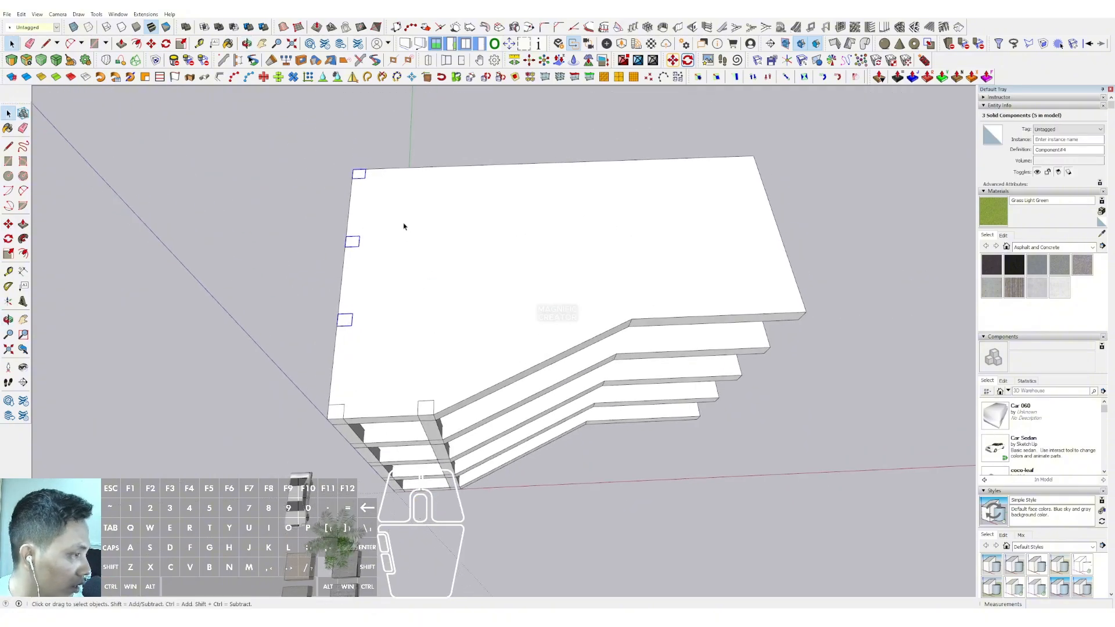
pyautogui.press('m')
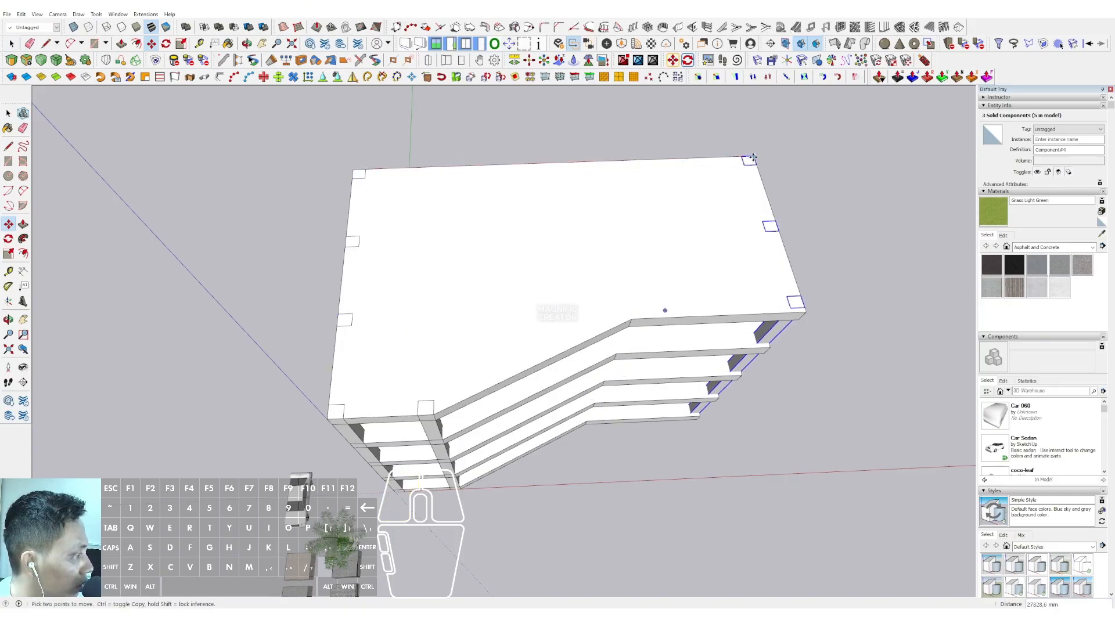
# Distribute the copied side columns across the slab in four equal intervals and clear the selection
pyautogui.write('4/')
pyautogui.press('Return')
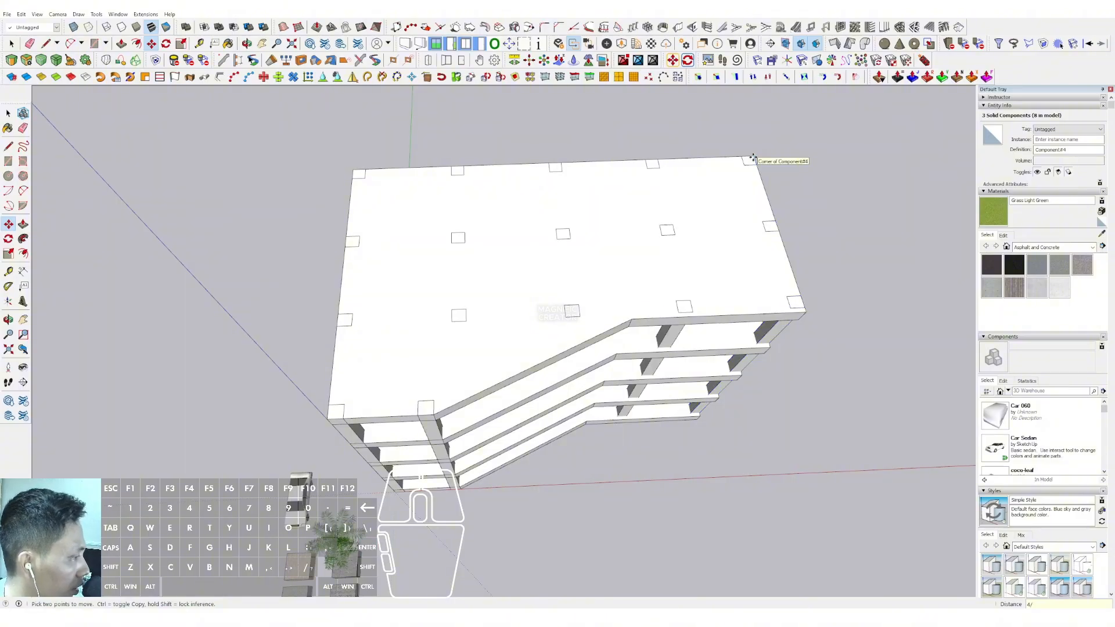
pyautogui.press('Escape')
pyautogui.press('space')
# Examine the column grid and floor slabs from eye level and from above
pyautogui.scroll(-2, 551, 330)
pyautogui.moveTo(547, 328); pyautogui.dragTo(482, 278, button='middle')
pyautogui.scroll(1, 610, 320)
pyautogui.moveTo(611, 320)
pyautogui.mouseDown(button='middle')
pyautogui.moveTo(505, 385)
pyautogui.moveTo(475, 344)
pyautogui.moveTo(409, 358)
pyautogui.moveTo(471, 331)
pyautogui.moveTo(550, 373)
pyautogui.moveTo(613, 367)
pyautogui.mouseUp(button='middle')
pyautogui.scroll(3, 408, 359)
pyautogui.scroll(-5, 600, 300)
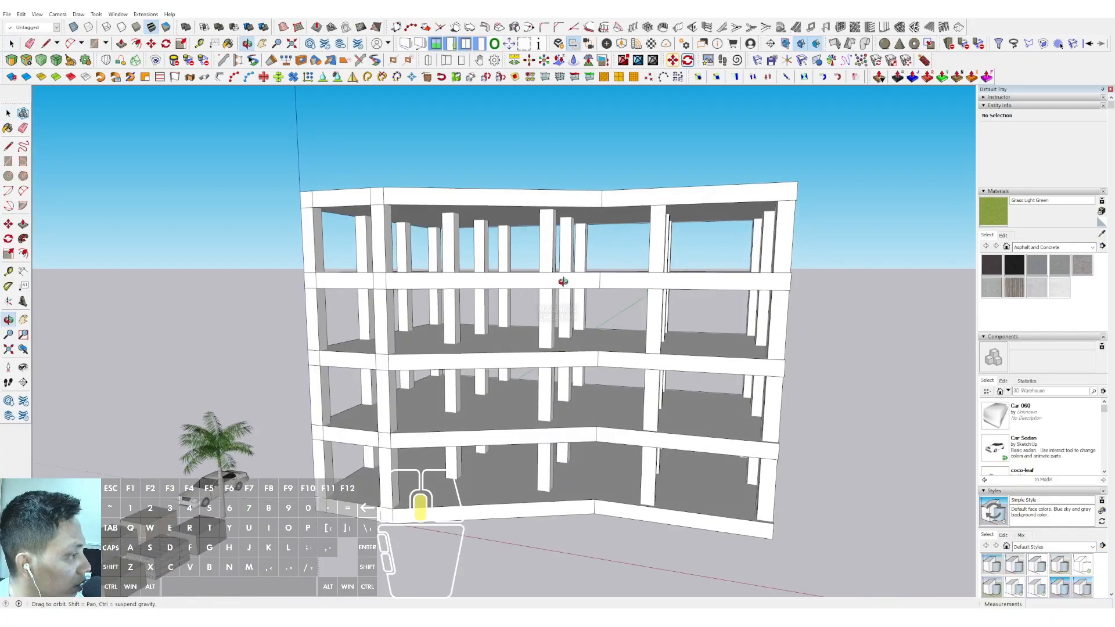
pyautogui.moveTo(562, 281); pyautogui.dragTo(719, 477, button='middle')
pyautogui.moveTo(630, 249); pyautogui.dragTo(590, 351, button='middle')
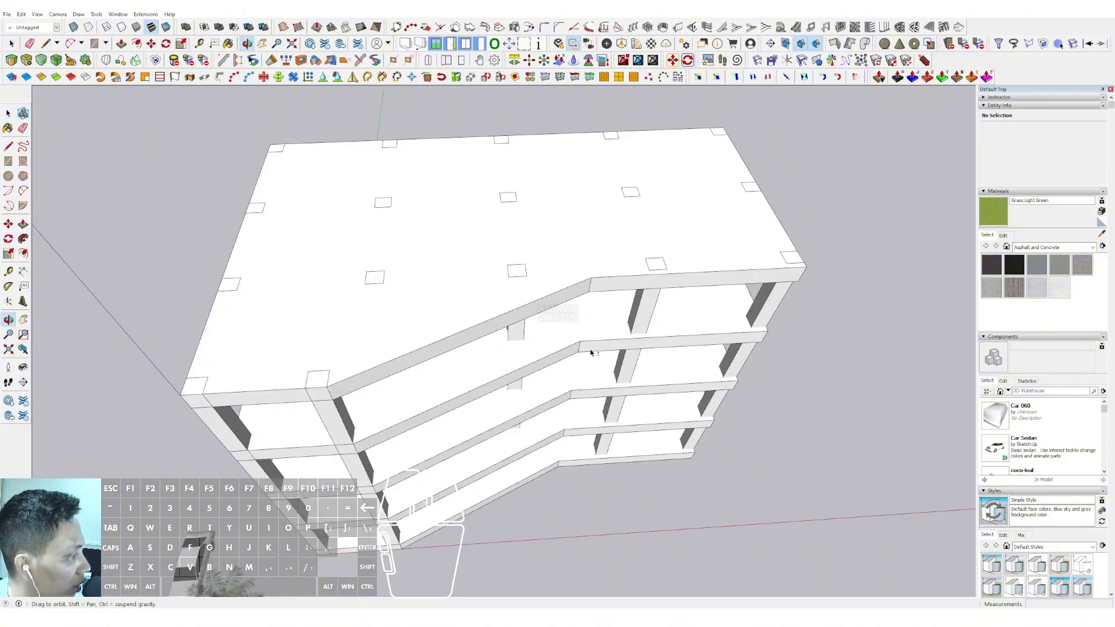
# Open the top slab component and offset its upper face outward by 500 mm
pyautogui.tripleClick(715, 224)
pyautogui.moveTo(724, 223); pyautogui.dragTo(677, 270, button='middle')
pyautogui.click(646, 284)
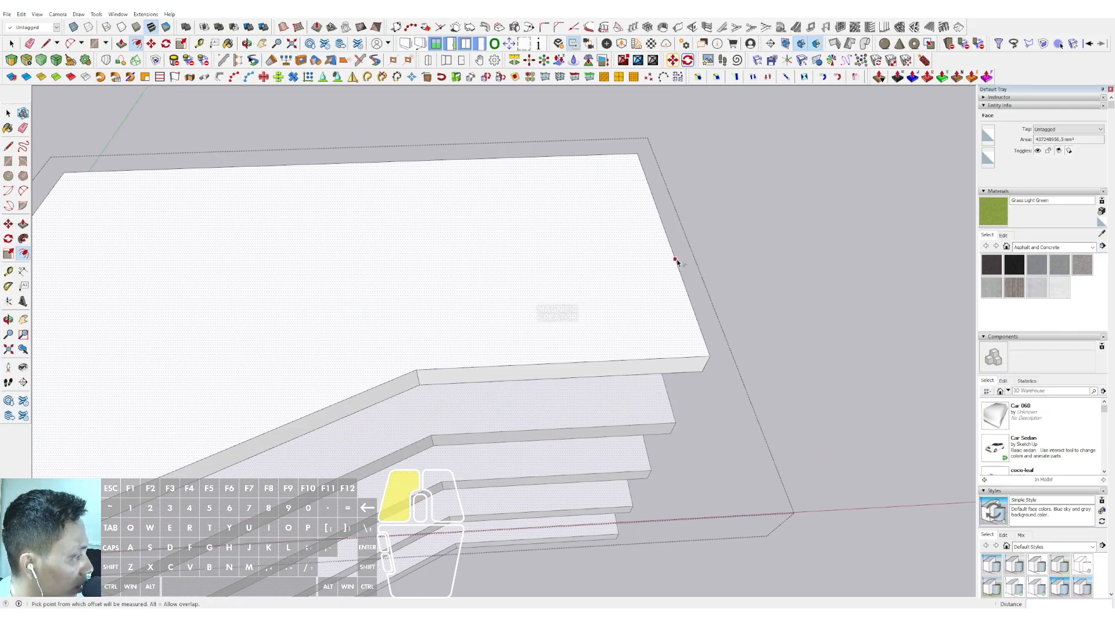
pyautogui.click(675, 259)
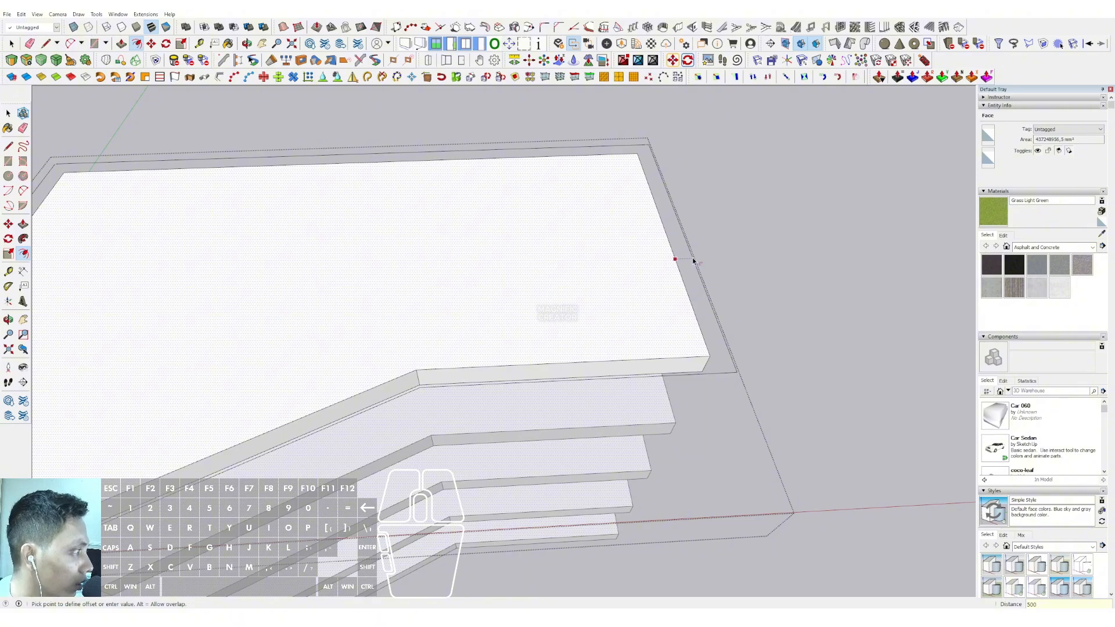
pyautogui.click(693, 261)
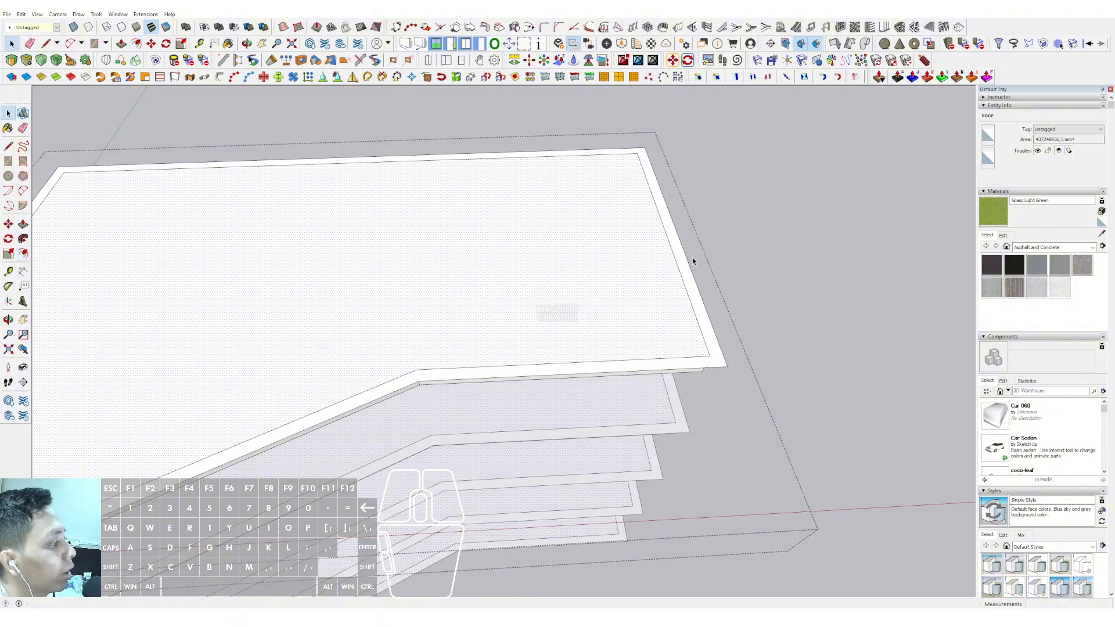
pyautogui.moveTo(691, 259); pyautogui.dragTo(601, 151, button='middle')
pyautogui.press('space')
# Inspect the slab's offset border from below and close the component to check it against the beams and columns
pyautogui.moveTo(543, 274); pyautogui.dragTo(596, 349, button='middle')
pyautogui.scroll(4, 676, 184)
pyautogui.scroll(1, 676, 184)
pyautogui.scroll(6, 617, 190)
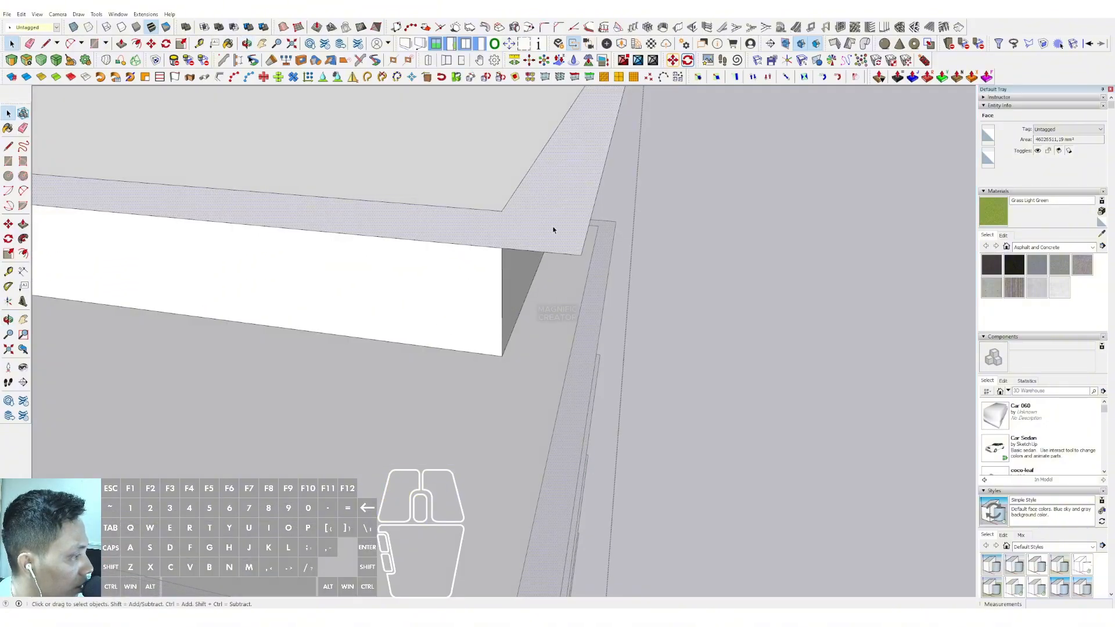
pyautogui.moveTo(570, 402); pyautogui.dragTo(567, 236, button='middle')
pyautogui.moveTo(537, 421); pyautogui.dragTo(550, 212, button='middle')
pyautogui.moveTo(566, 265); pyautogui.dragTo(528, 233, button='middle')
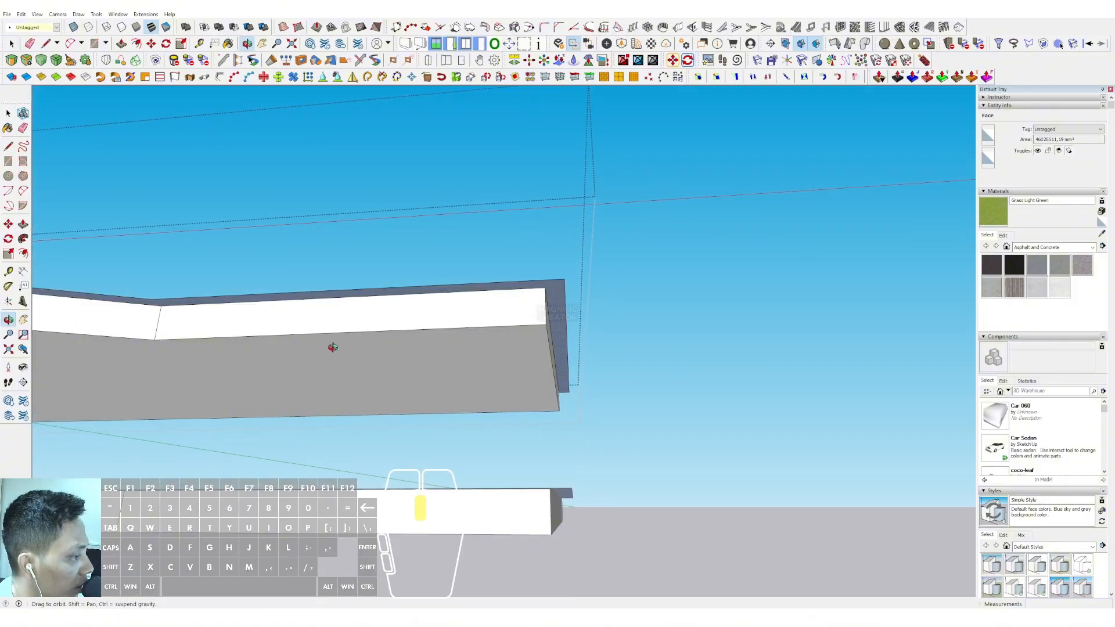
pyautogui.moveTo(332, 348); pyautogui.dragTo(320, 457, button='middle')
pyautogui.click(818, 244)
pyautogui.moveTo(817, 243); pyautogui.dragTo(635, 172, button='middle')
pyautogui.scroll(3, 635, 172)
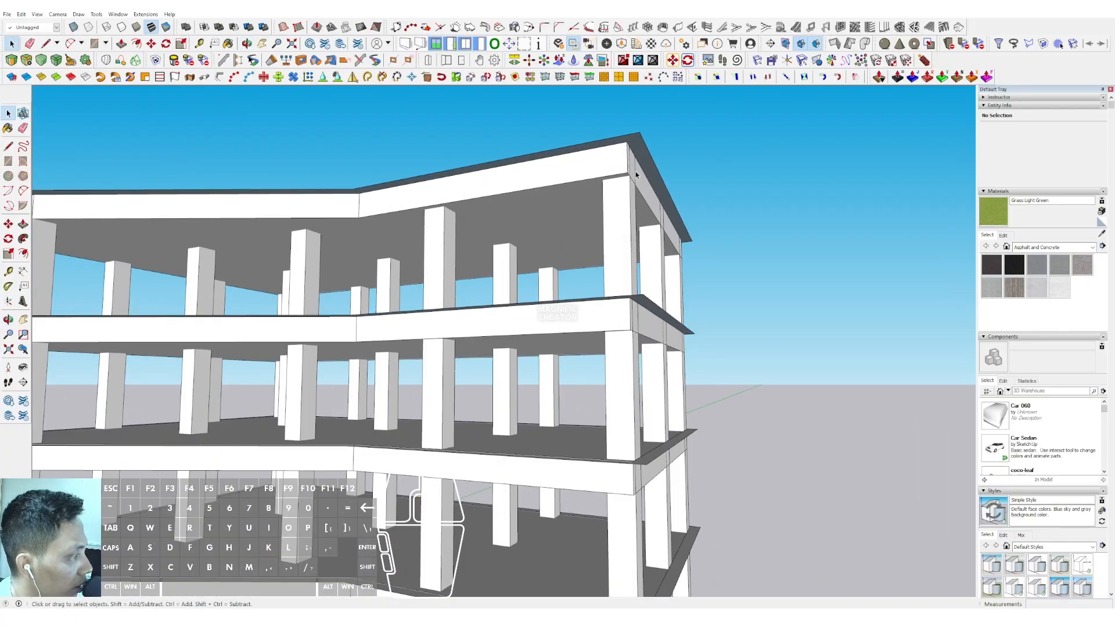
pyautogui.scroll(6, 635, 172)
pyautogui.moveTo(581, 212); pyautogui.dragTo(572, 217, button='middle')
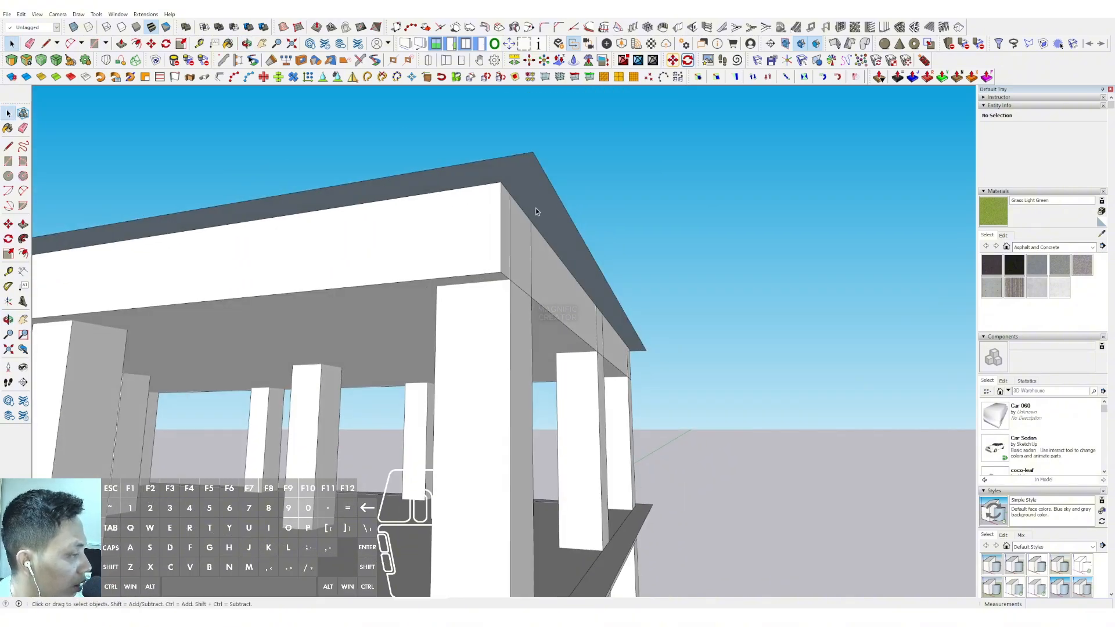
pyautogui.moveTo(538, 203)
pyautogui.mouseDown(button='middle')
pyautogui.moveTo(473, 294)
pyautogui.moveTo(493, 285)
pyautogui.moveTo(542, 201)
pyautogui.moveTo(521, 242)
pyautogui.moveTo(525, 221)
pyautogui.mouseUp(button='middle')
# Reopen the top slab component, push/pull the underside of the overhanging border down 200 mm, and close the component
pyautogui.doubleClick(547, 187)
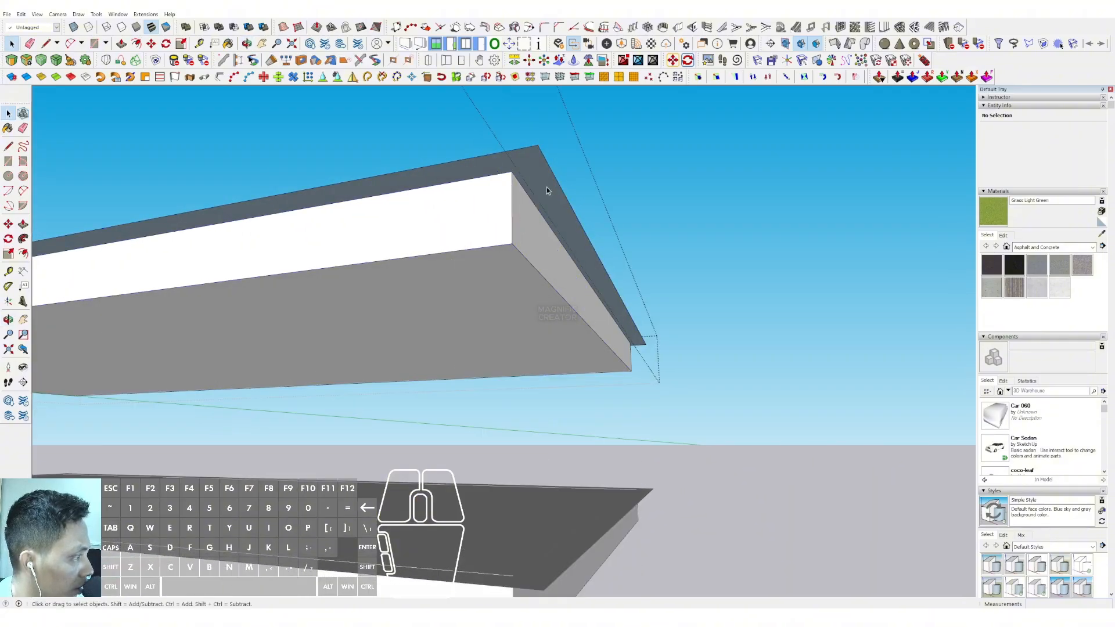
pyautogui.tripleClick(546, 187)
pyautogui.moveTo(538, 220); pyautogui.dragTo(552, 212, button='middle')
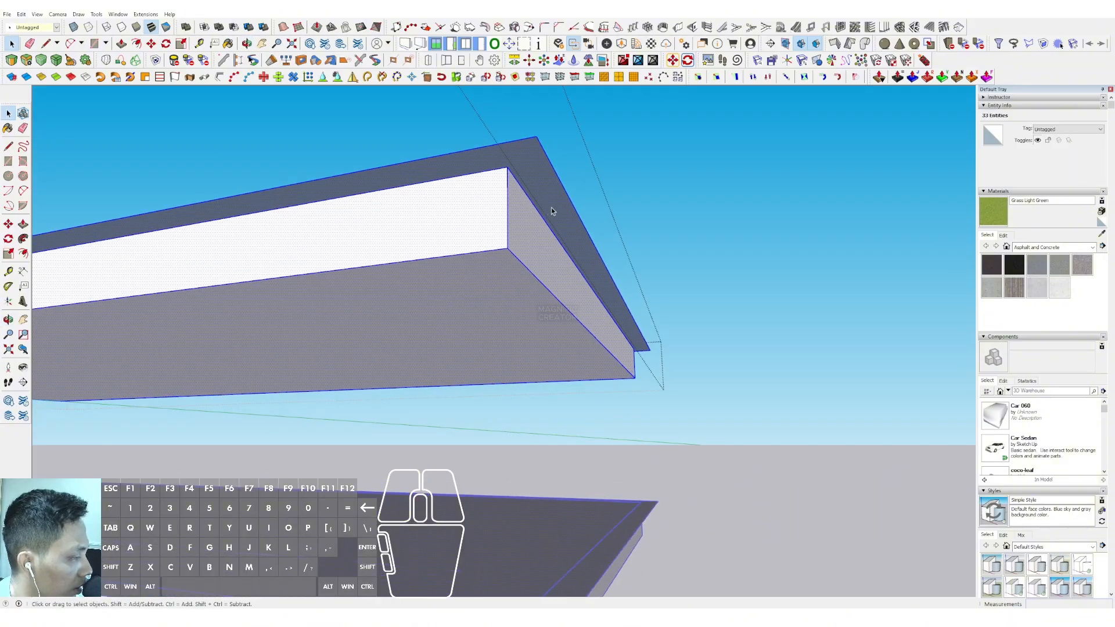
pyautogui.click(550, 207)
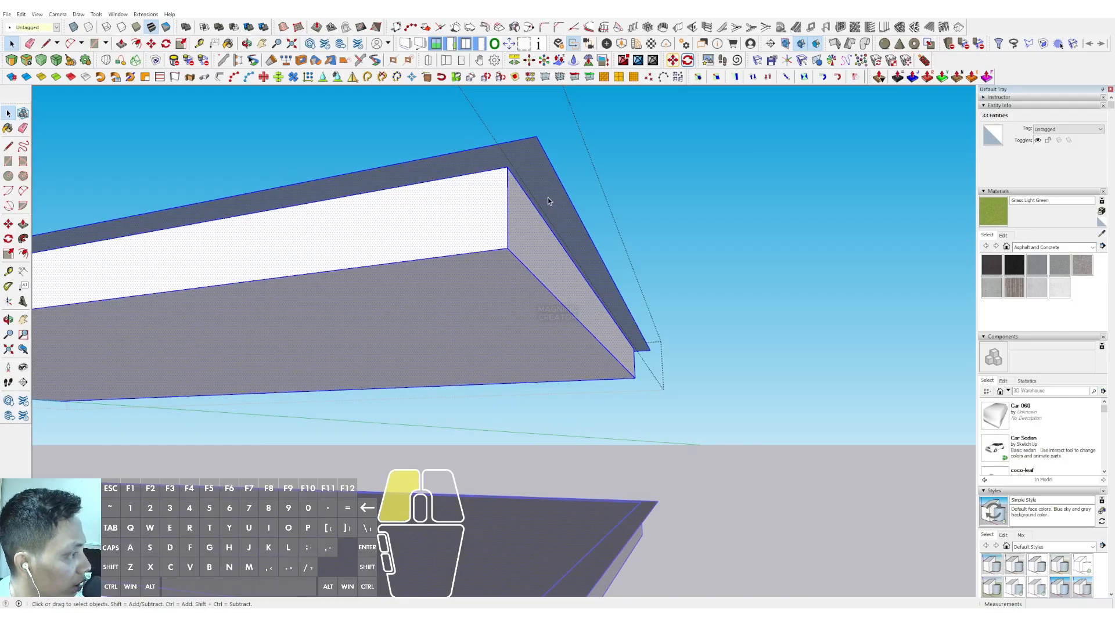
pyautogui.scroll(4, 550, 232)
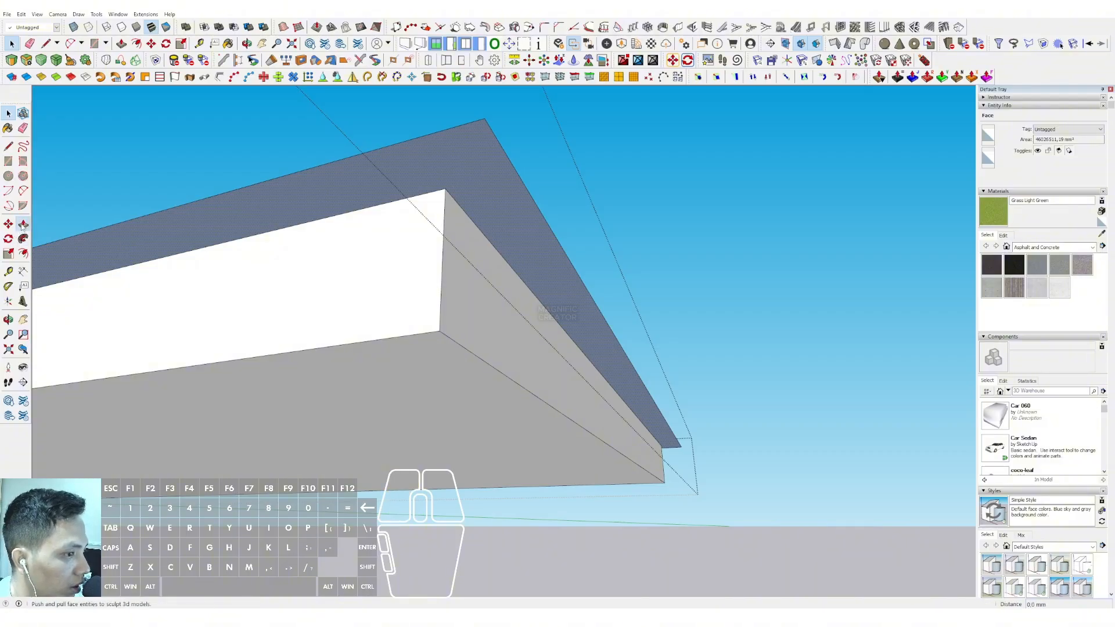
pyautogui.scroll(-2, 482, 244)
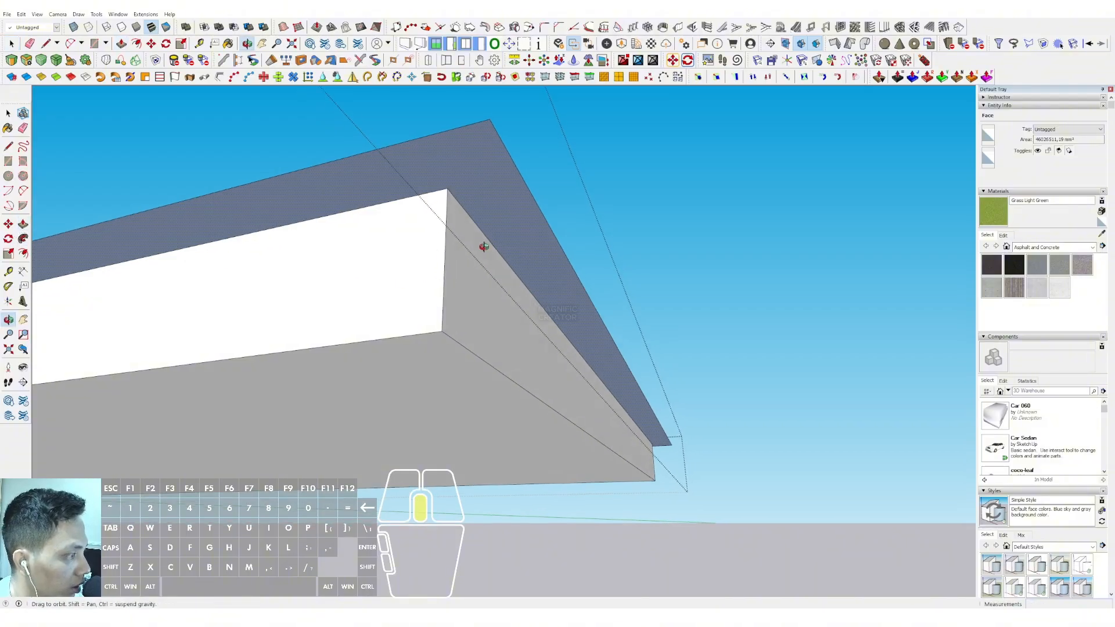
pyautogui.click(491, 201)
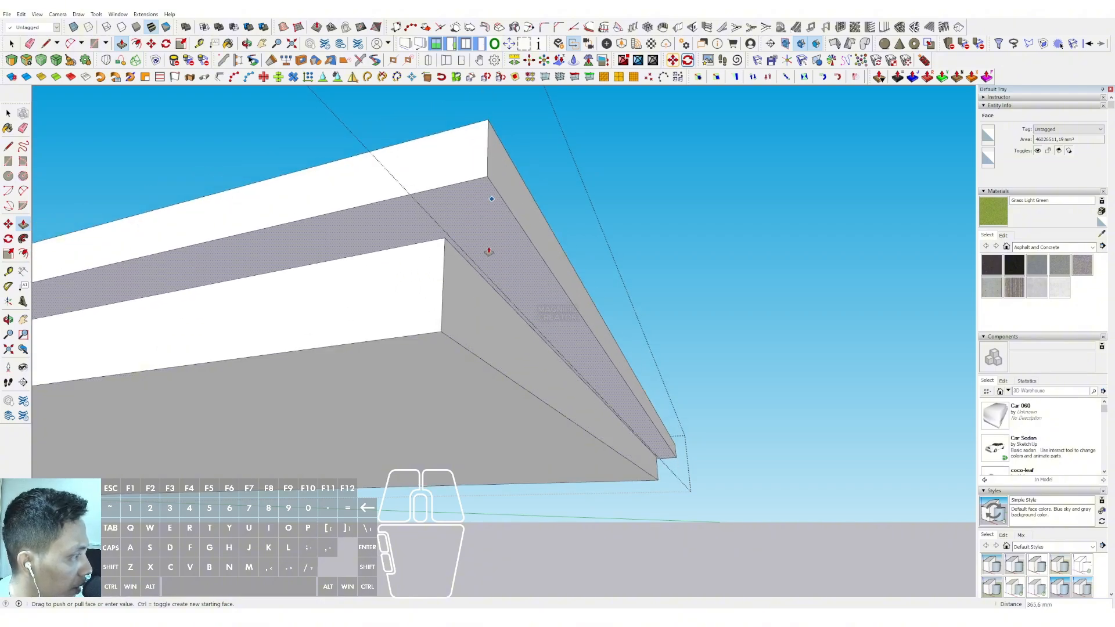
pyautogui.moveTo(511, 249); pyautogui.dragTo(641, 335, button='middle')
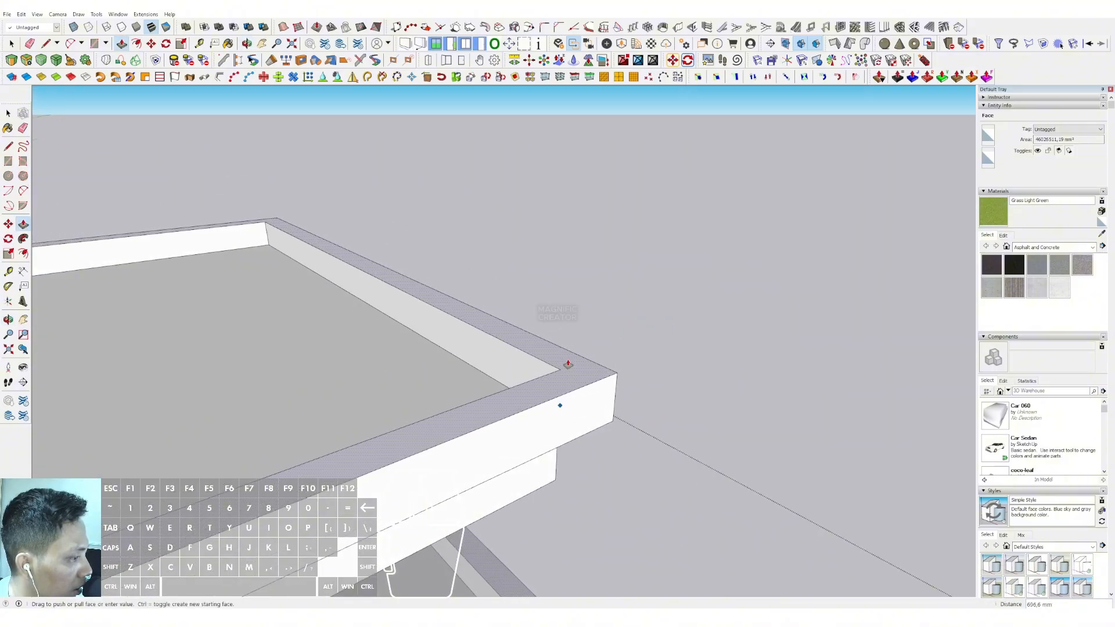
pyautogui.moveTo(458, 281); pyautogui.dragTo(476, 240, button='middle')
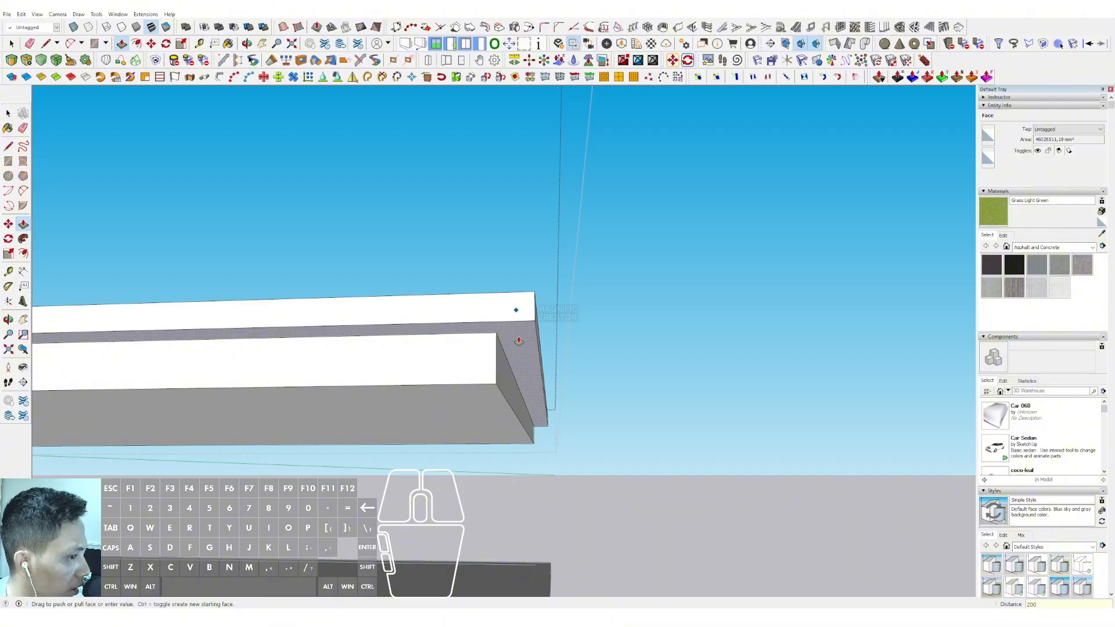
pyautogui.press('Return')
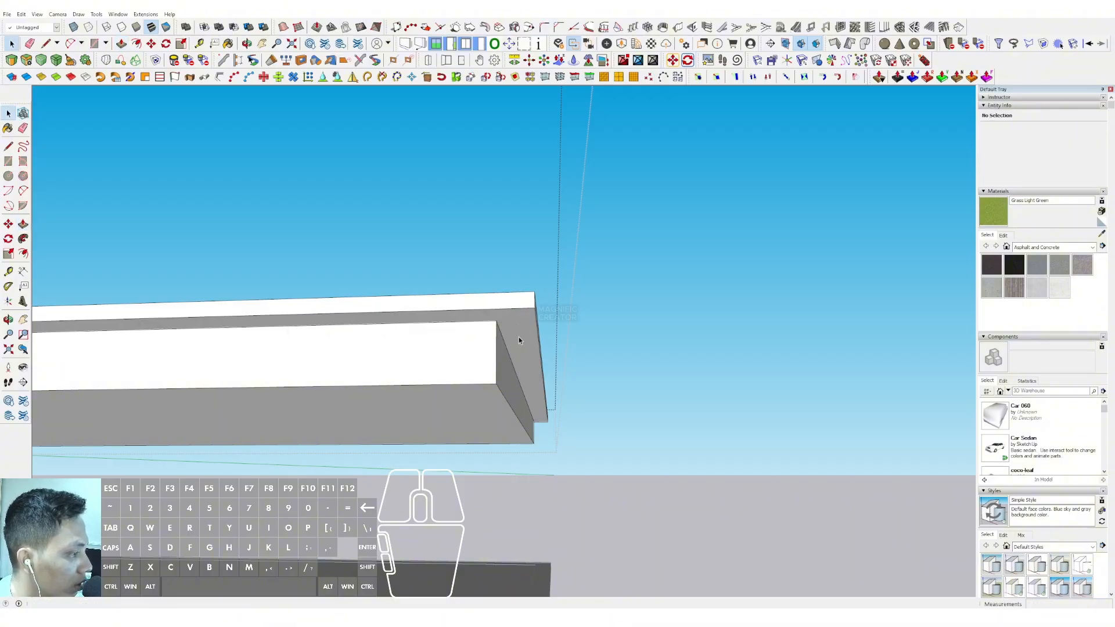
pyautogui.click(673, 319)
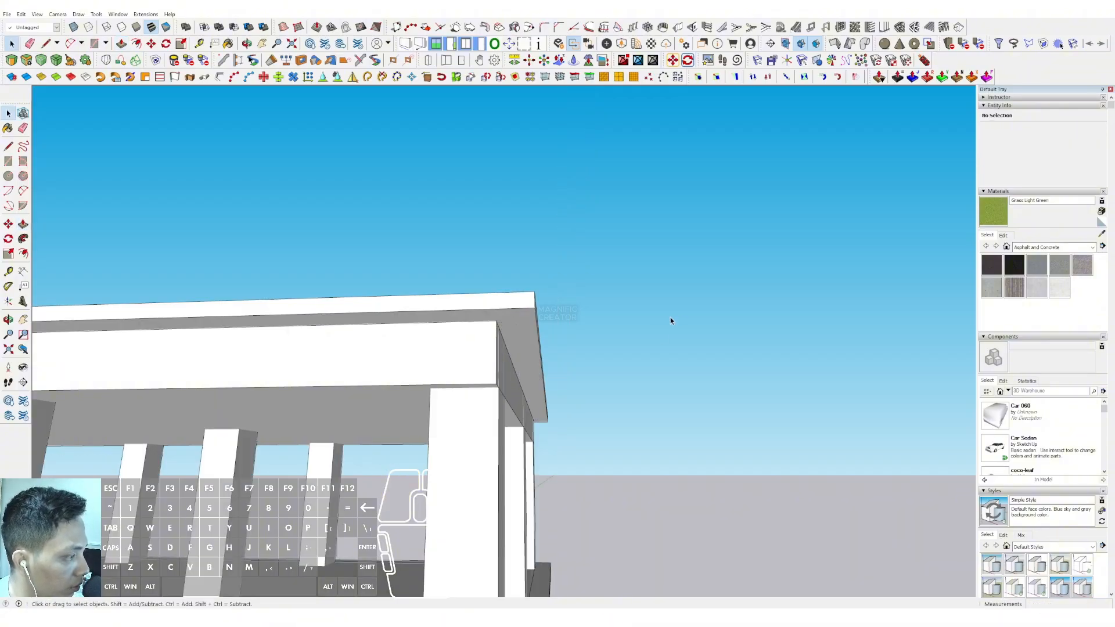
# Review the building from several sides, checking the slab overhangs, the columns and the roof surface
pyautogui.moveTo(449, 354); pyautogui.dragTo(560, 348, button='middle')
pyautogui.scroll(-10, 406, 456)
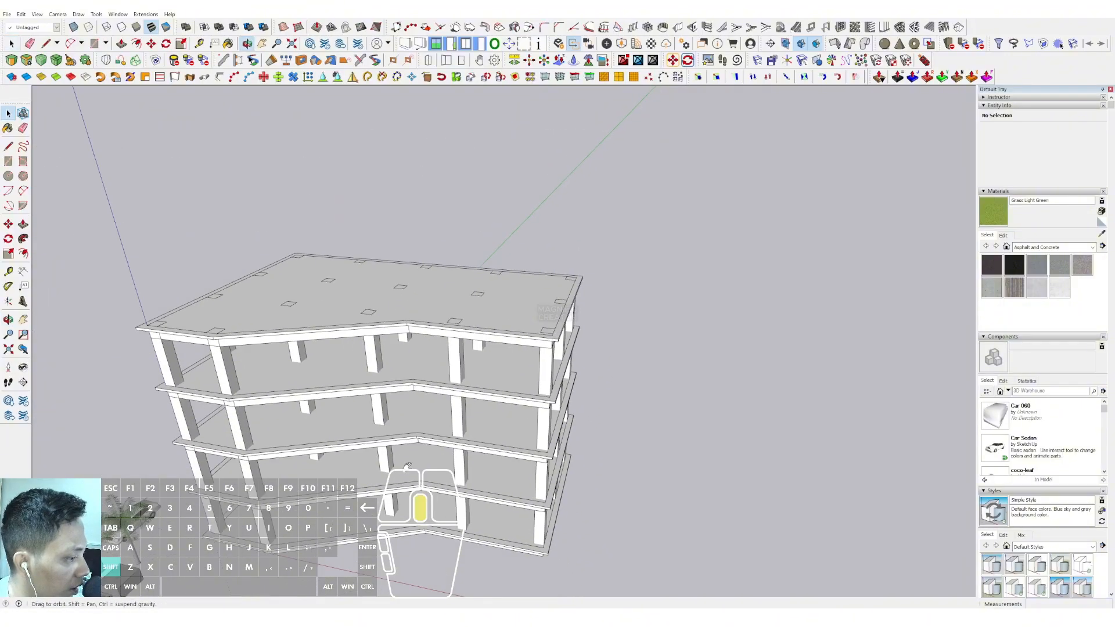
pyautogui.moveTo(407, 456); pyautogui.dragTo(812, 398, button='middle')
pyautogui.moveTo(426, 371); pyautogui.dragTo(526, 380, button='middle')
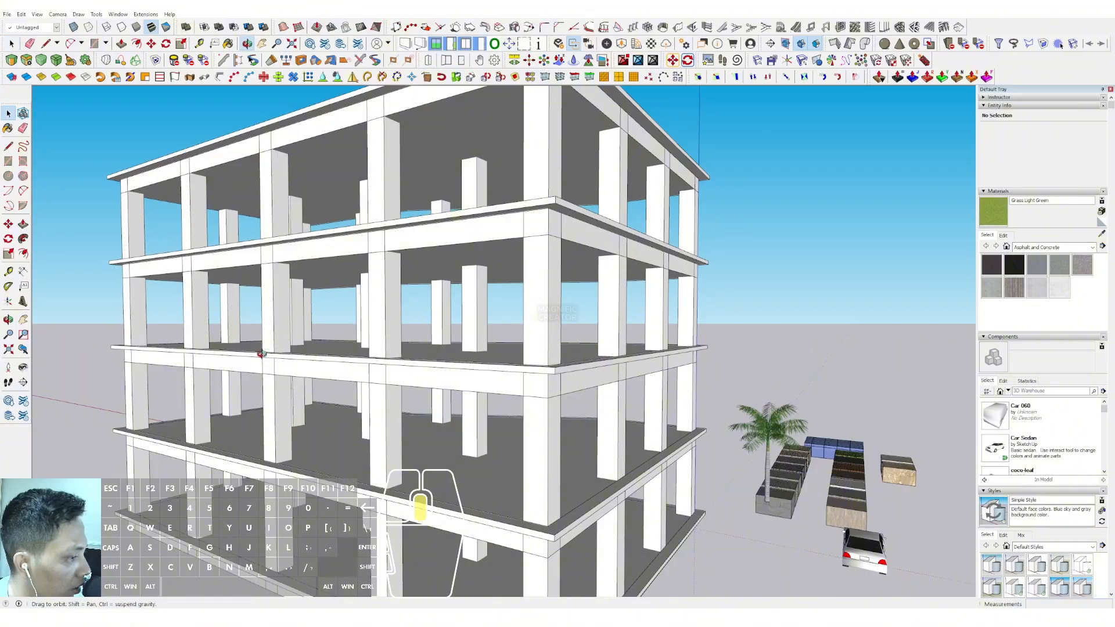
pyautogui.moveTo(262, 353); pyautogui.dragTo(436, 402, button='middle')
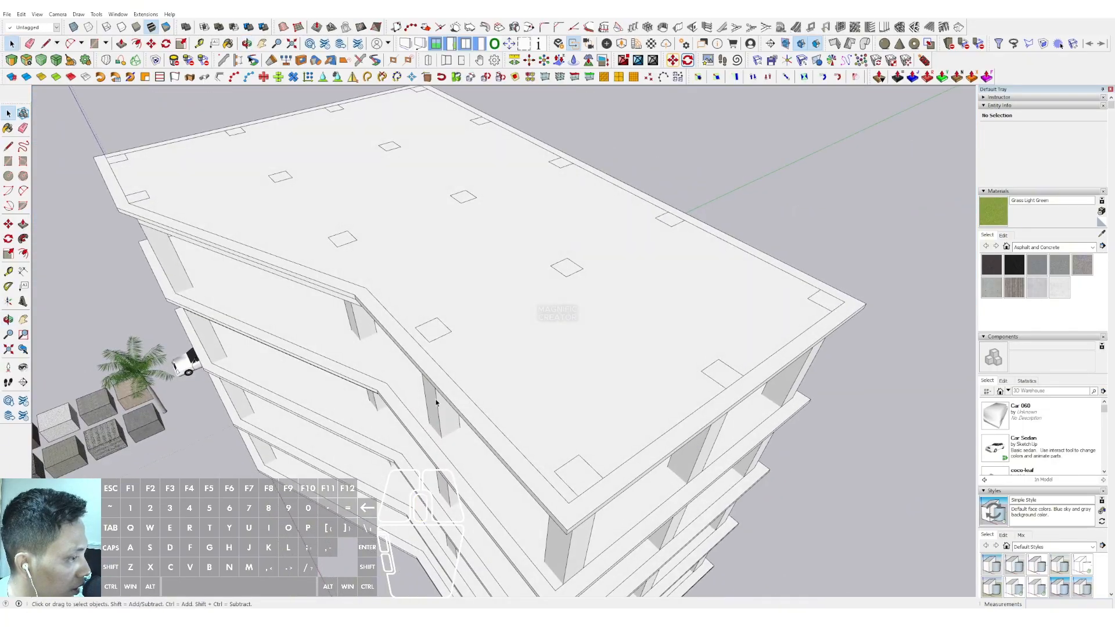
pyautogui.moveTo(240, 229); pyautogui.dragTo(326, 243, button='middle')
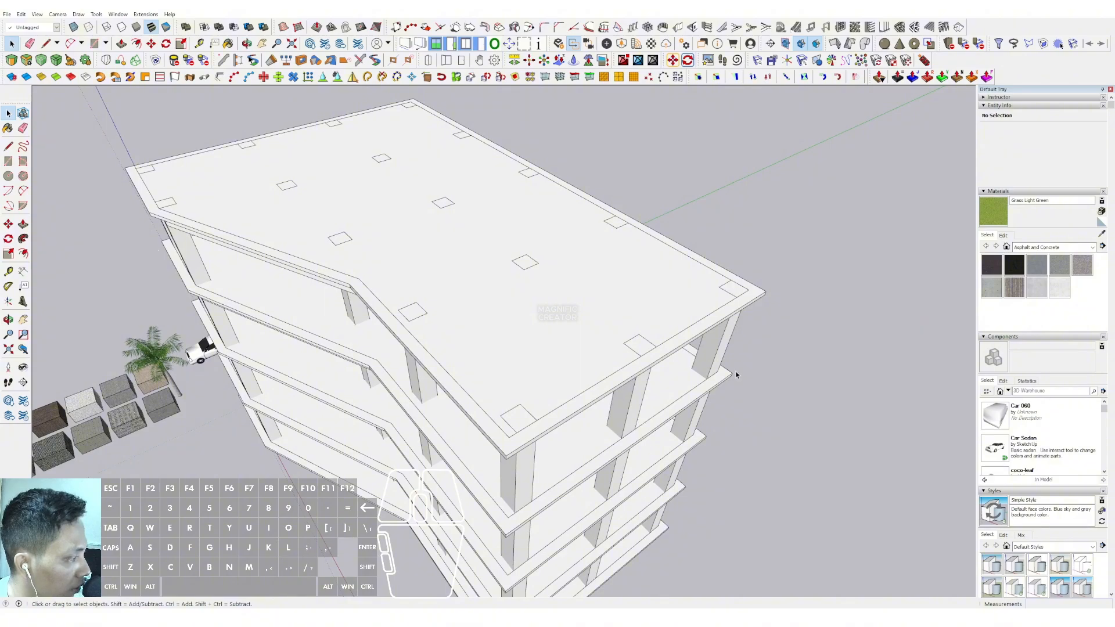
pyautogui.moveTo(379, 149); pyautogui.dragTo(547, 319, button='middle')
pyautogui.scroll(2, 411, 256)
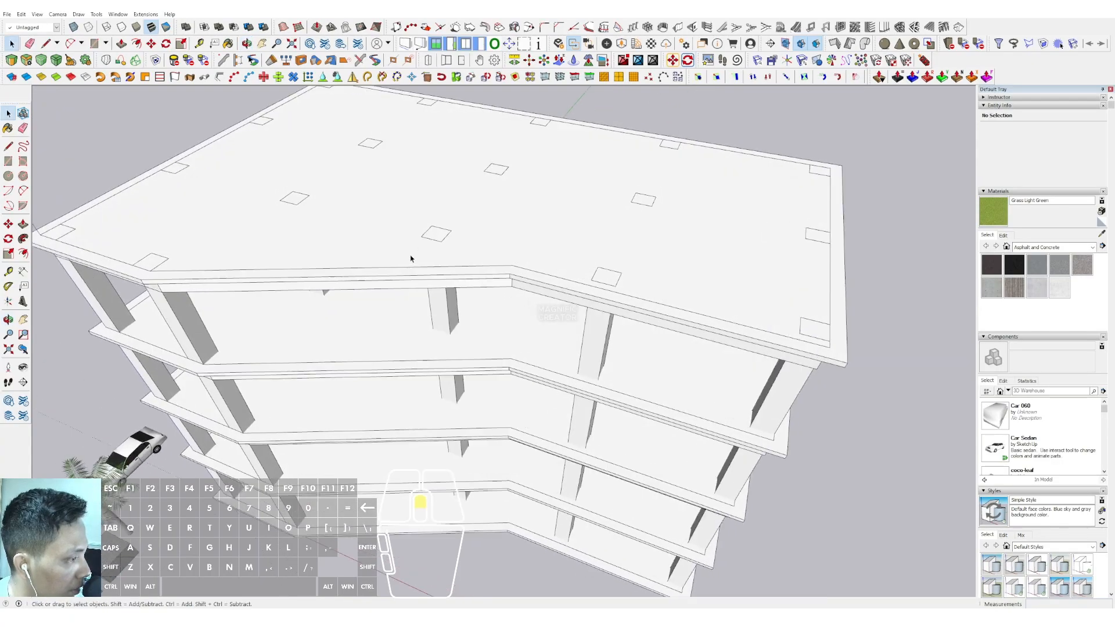
pyautogui.keyDown('shift'); pyautogui.moveTo(410, 256); pyautogui.dragTo(519, 349, button='middle'); pyautogui.keyUp('shift')
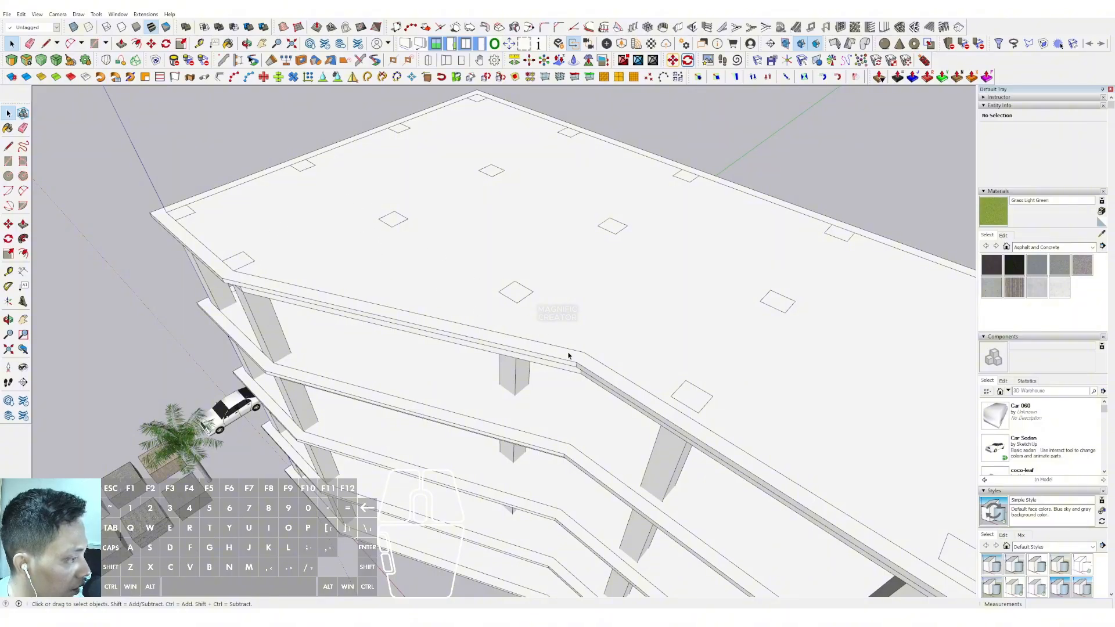
pyautogui.moveTo(487, 356); pyautogui.dragTo(430, 211, button='middle')
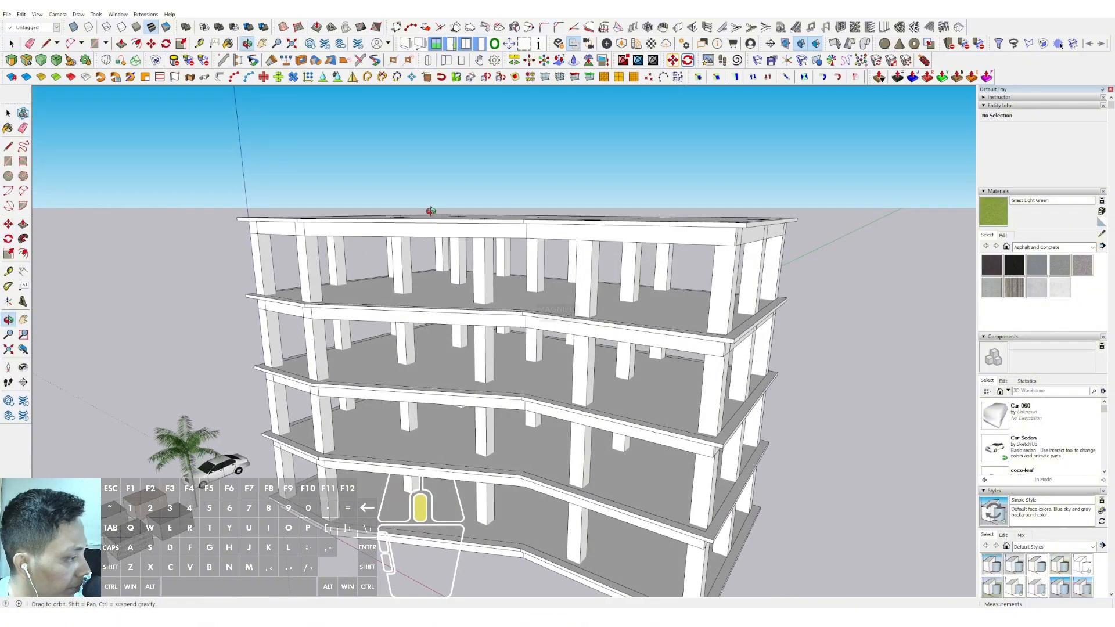
pyautogui.moveTo(471, 446); pyautogui.dragTo(595, 492, button='middle')
pyautogui.scroll(1, 385, 167)
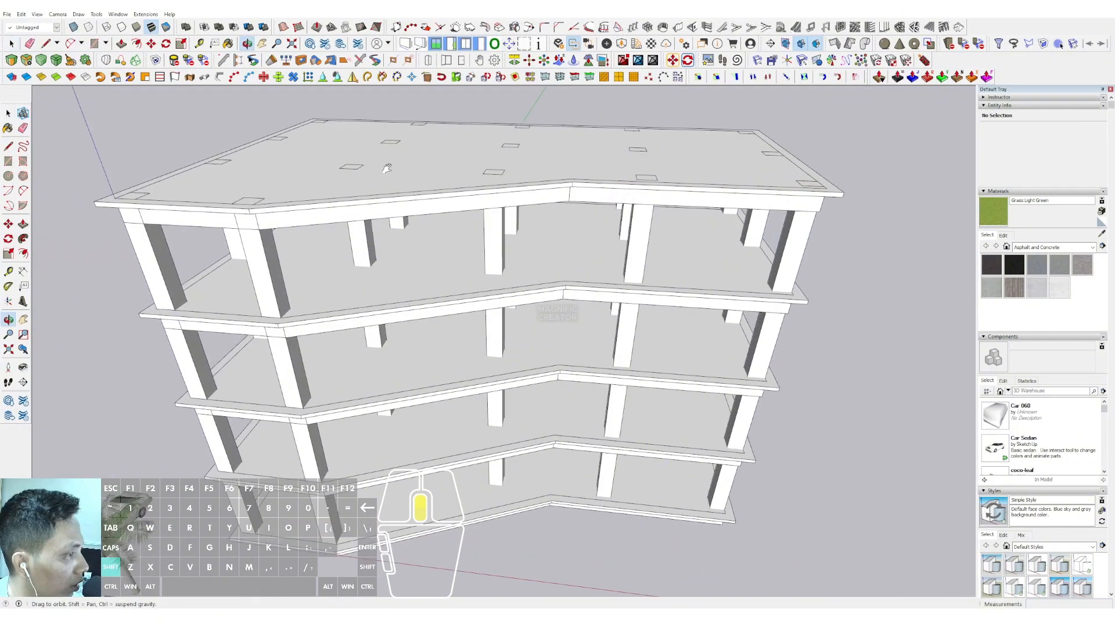
pyautogui.moveTo(385, 167); pyautogui.dragTo(447, 321, button='middle')
pyautogui.scroll(3, 448, 323)
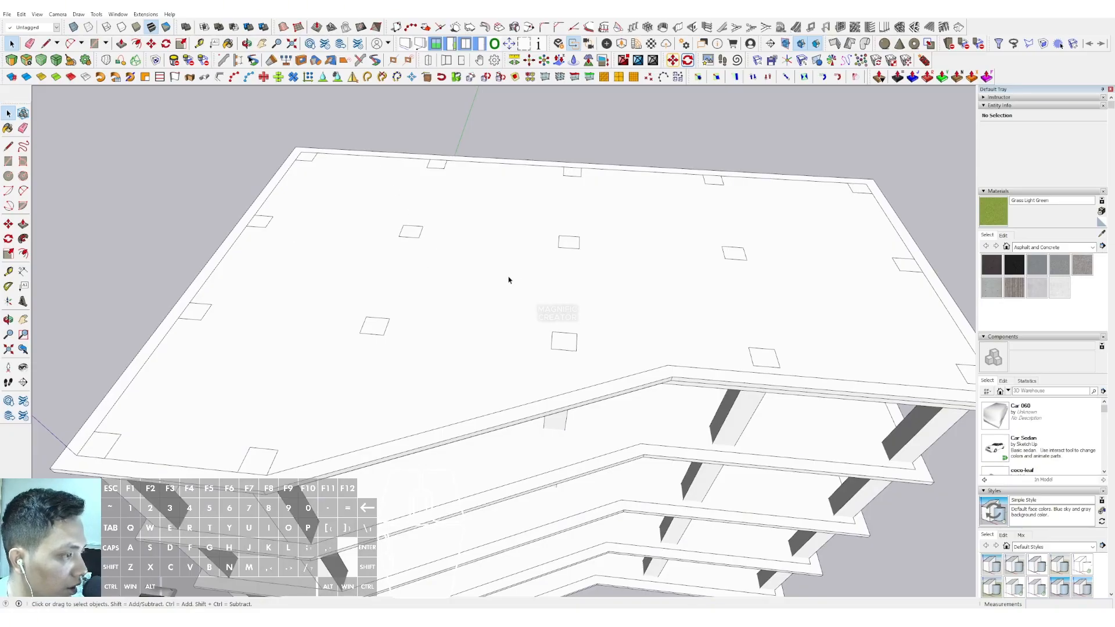
pyautogui.moveTo(509, 279); pyautogui.dragTo(405, 246, button='middle')
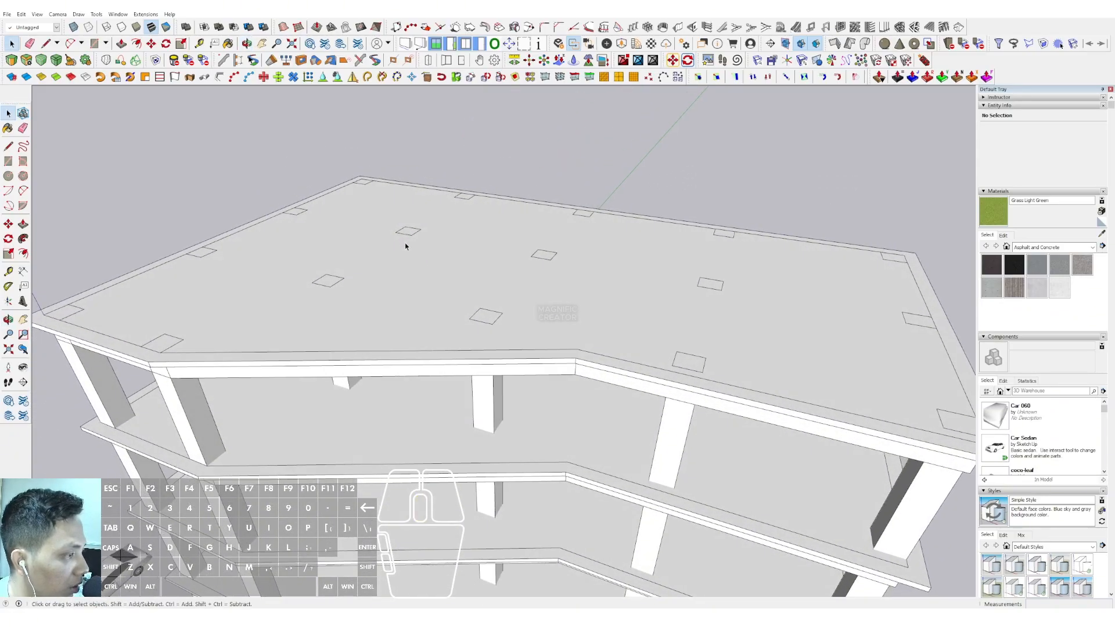
pyautogui.scroll(5, 367, 246)
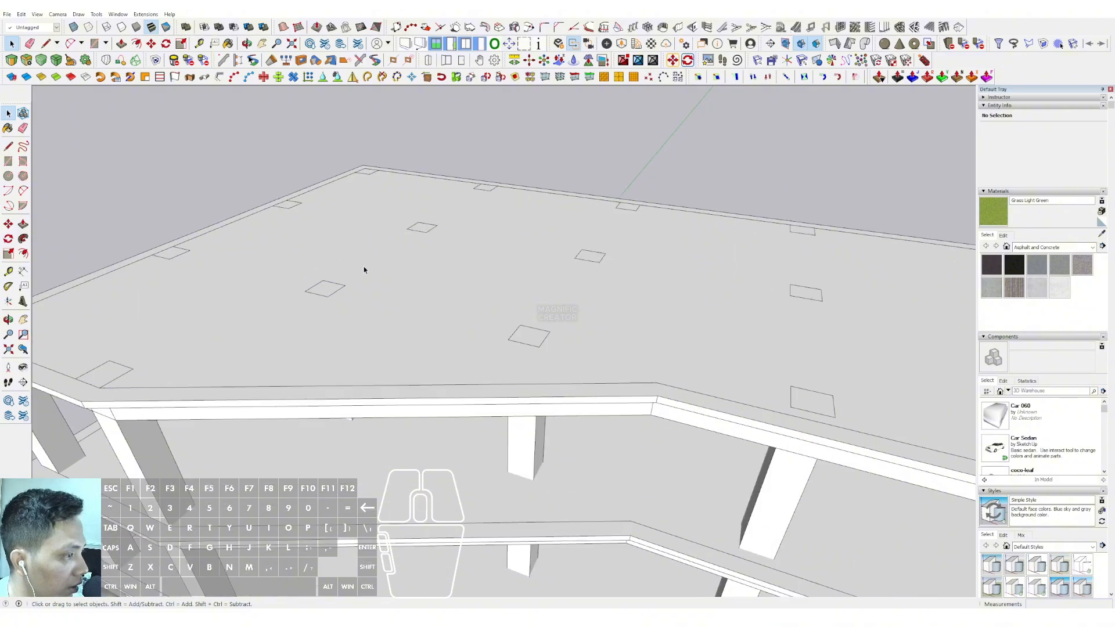
# Draw a rectangle on the roof's rear corner, spanning two column bays along the rear edge and one bay deep
pyautogui.moveTo(400, 308); pyautogui.dragTo(322, 316, button='middle')
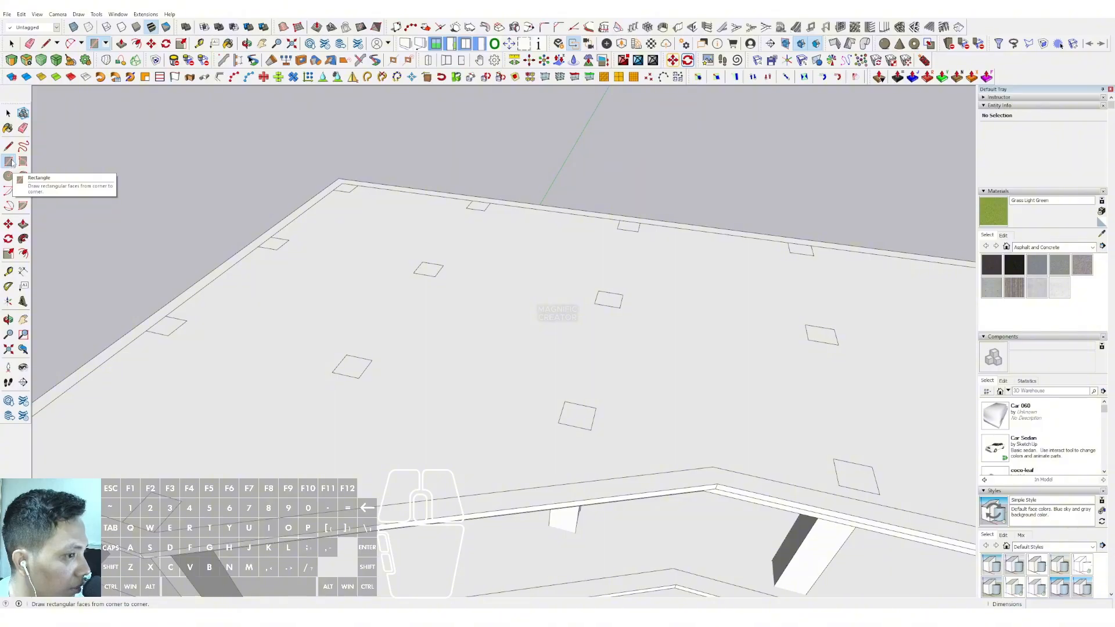
pyautogui.moveTo(312, 317); pyautogui.dragTo(264, 302, button='middle')
pyautogui.press('r')
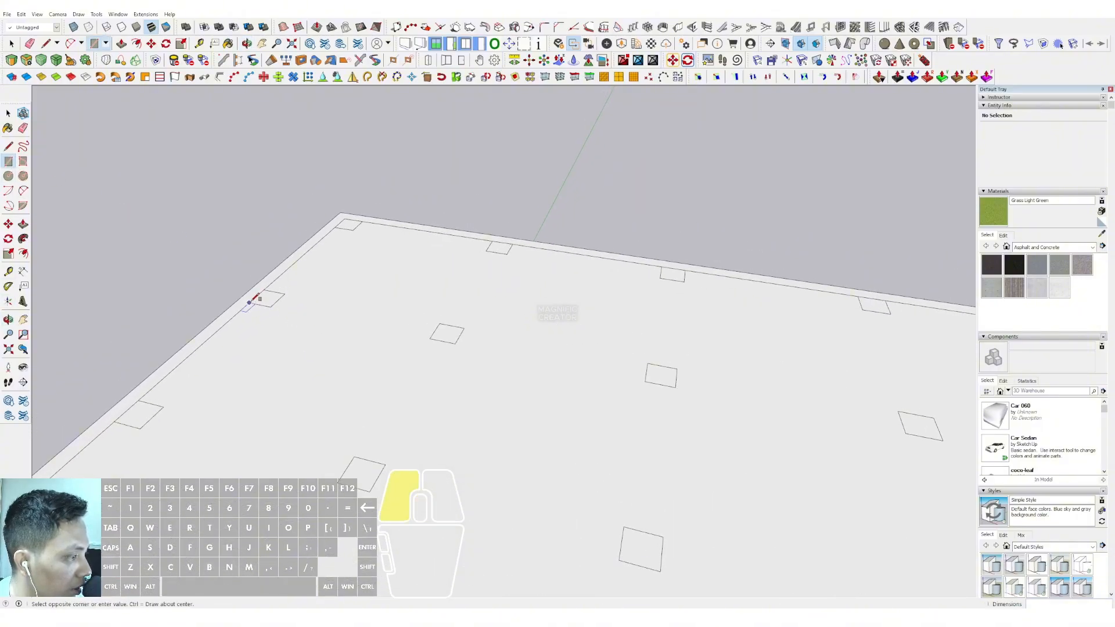
pyautogui.click(686, 275)
# Push/pull the rectangle on the roof's rear corner up 4000 mm to form a rooftop box
pyautogui.moveTo(686, 274); pyautogui.dragTo(428, 410, button='middle')
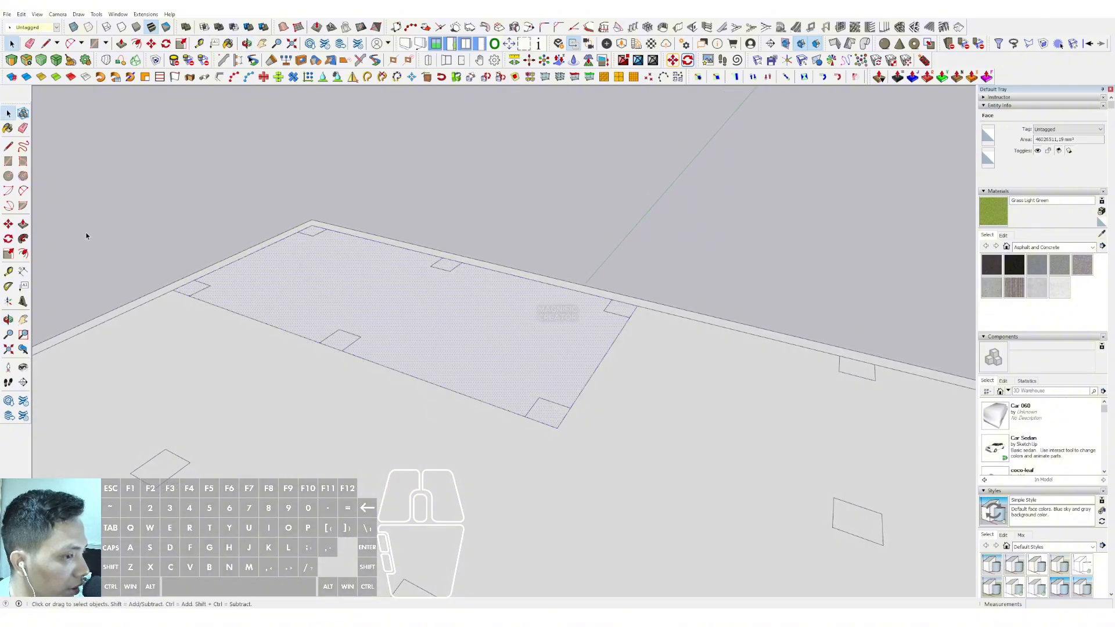
pyautogui.click(22, 225)
pyautogui.moveTo(443, 343); pyautogui.dragTo(461, 266, button='middle')
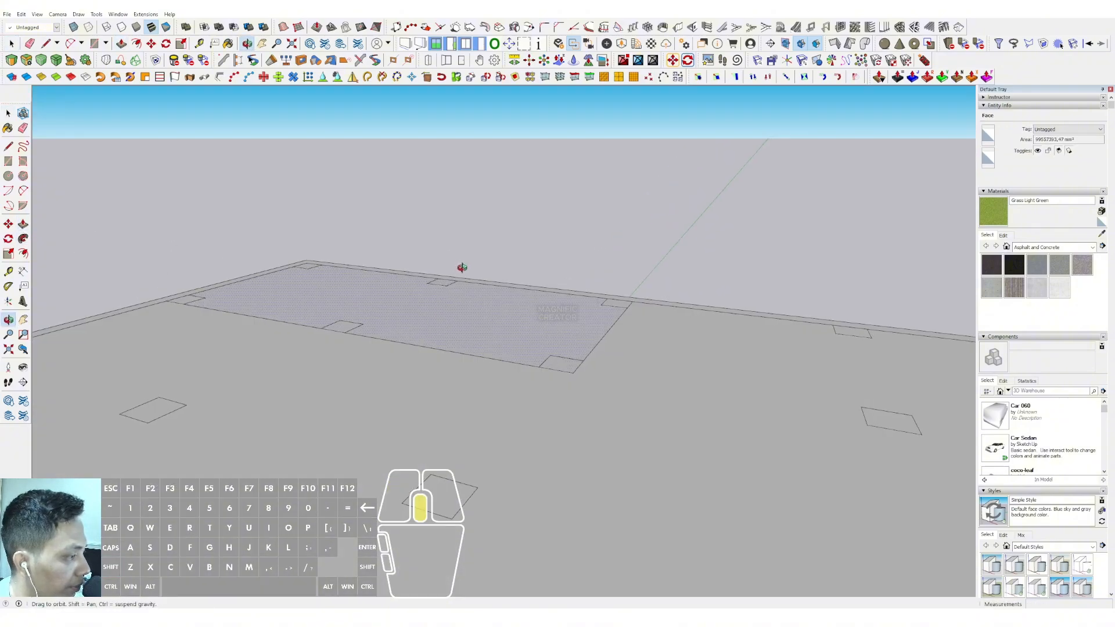
pyautogui.click(520, 310)
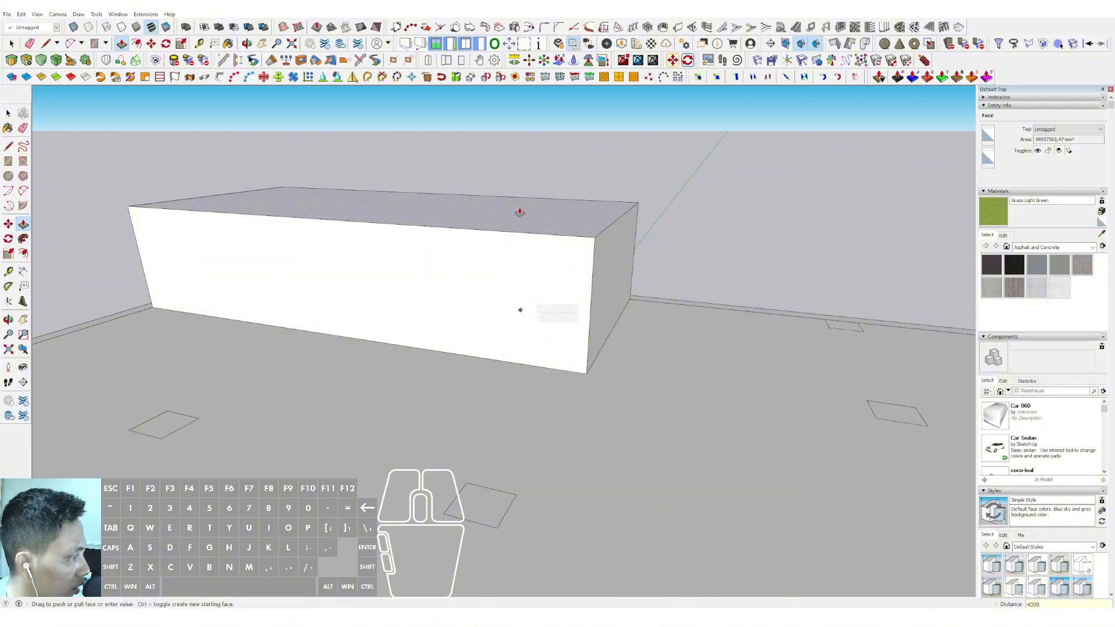
pyautogui.press('Return')
pyautogui.moveTo(524, 265); pyautogui.dragTo(401, 314, button='middle')
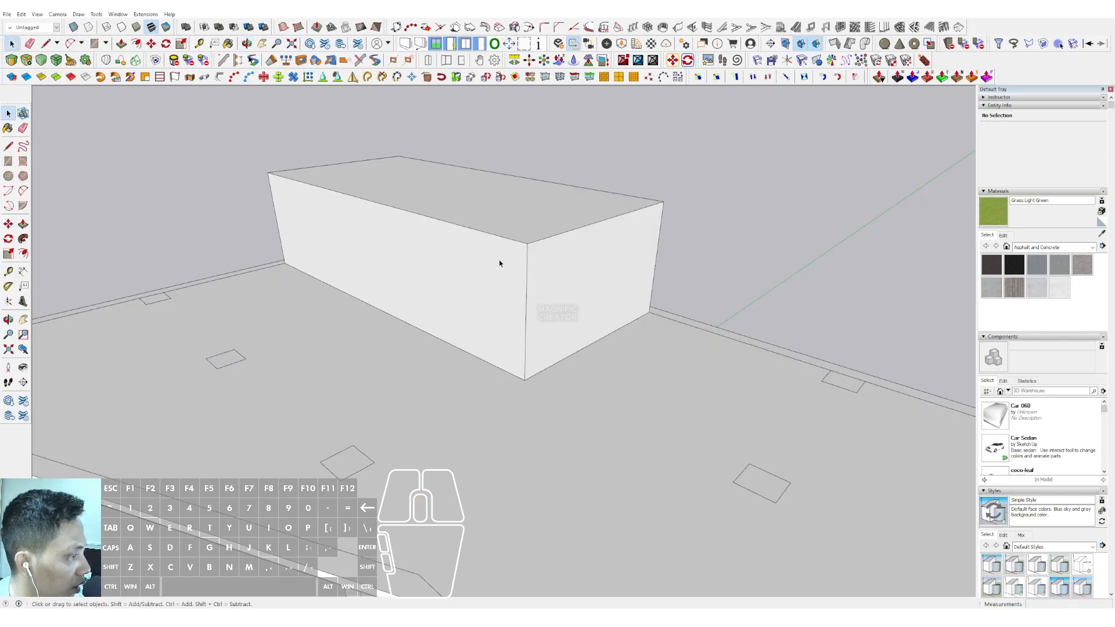
# Select all geometry of the rooftop box and make it a component, keeping the default settings
pyautogui.moveTo(500, 263)
pyautogui.mouseDown(button='middle')
pyautogui.moveTo(468, 317)
pyautogui.moveTo(502, 314)
pyautogui.mouseUp(button='middle')
pyautogui.rightClick(487, 311)
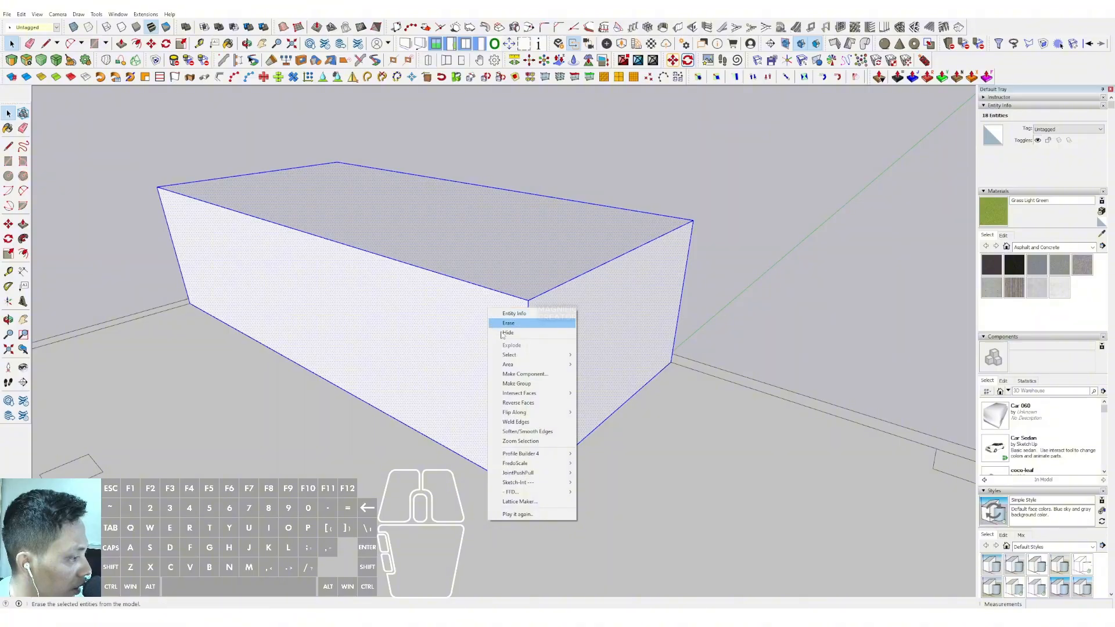
pyautogui.click(521, 375)
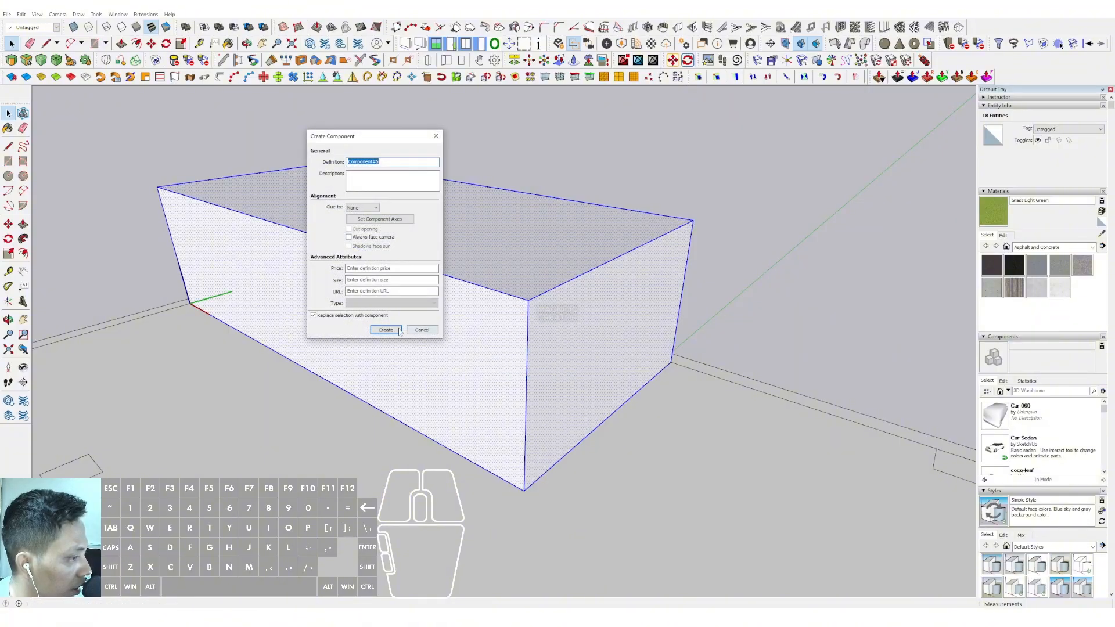
pyautogui.click(386, 330)
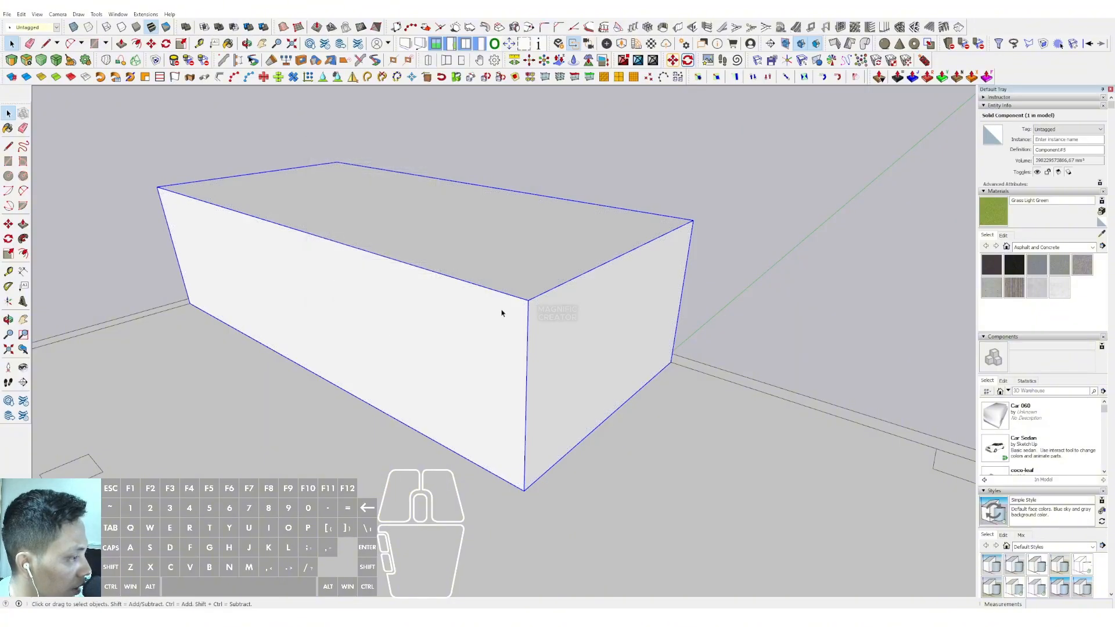
# Open the rooftop box component and push/pull its underside down 20000 mm to the ground-floor slab
pyautogui.scroll(-5, 501, 313)
pyautogui.moveTo(483, 299); pyautogui.dragTo(542, 192, button='middle')
pyautogui.doubleClick(471, 240)
pyautogui.scroll(2, 464, 235)
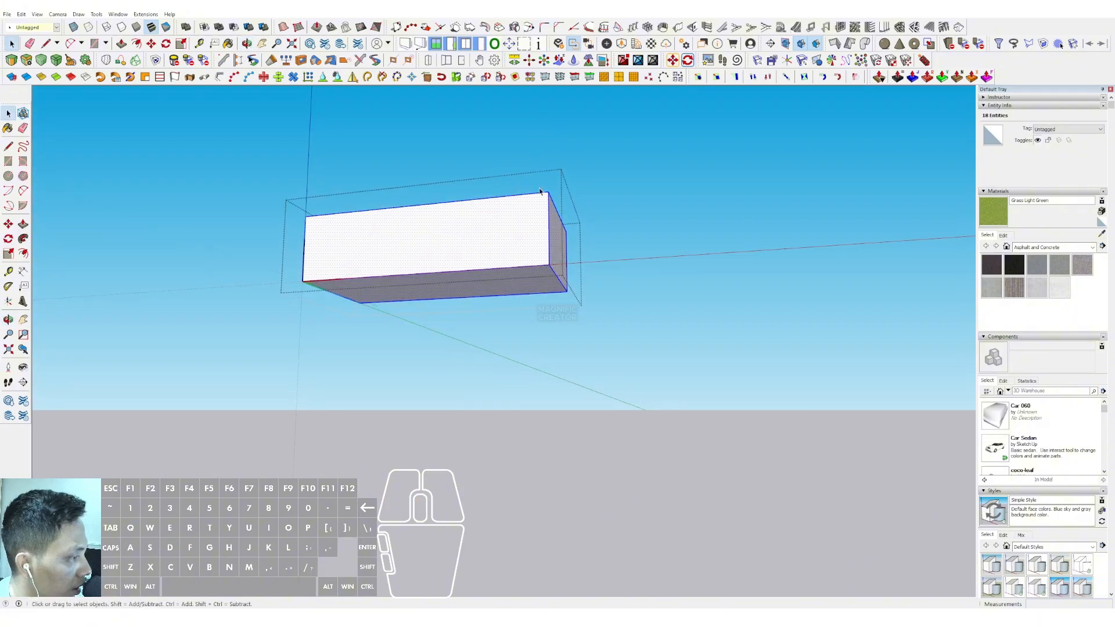
pyautogui.scroll(5, 552, 257)
pyautogui.click(421, 290)
pyautogui.scroll(-5, 420, 288)
pyautogui.moveTo(447, 262); pyautogui.dragTo(530, 269, button='middle')
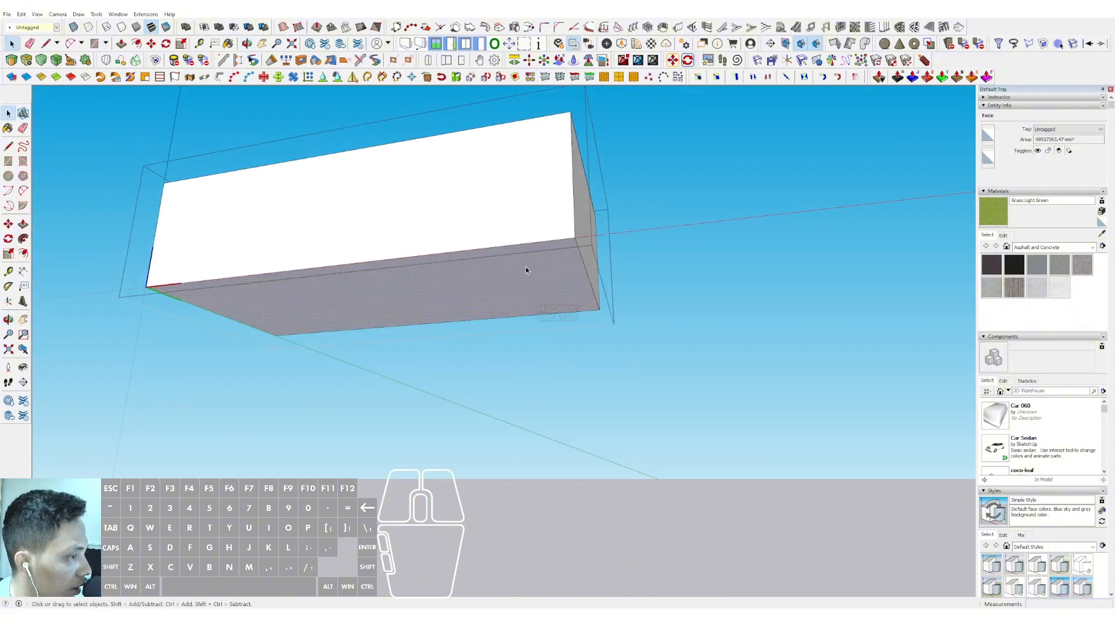
pyautogui.tripleClick(525, 268)
pyautogui.moveTo(473, 246); pyautogui.dragTo(453, 246, button='middle')
pyautogui.click(510, 284)
pyautogui.moveTo(441, 303); pyautogui.dragTo(446, 306, button='middle')
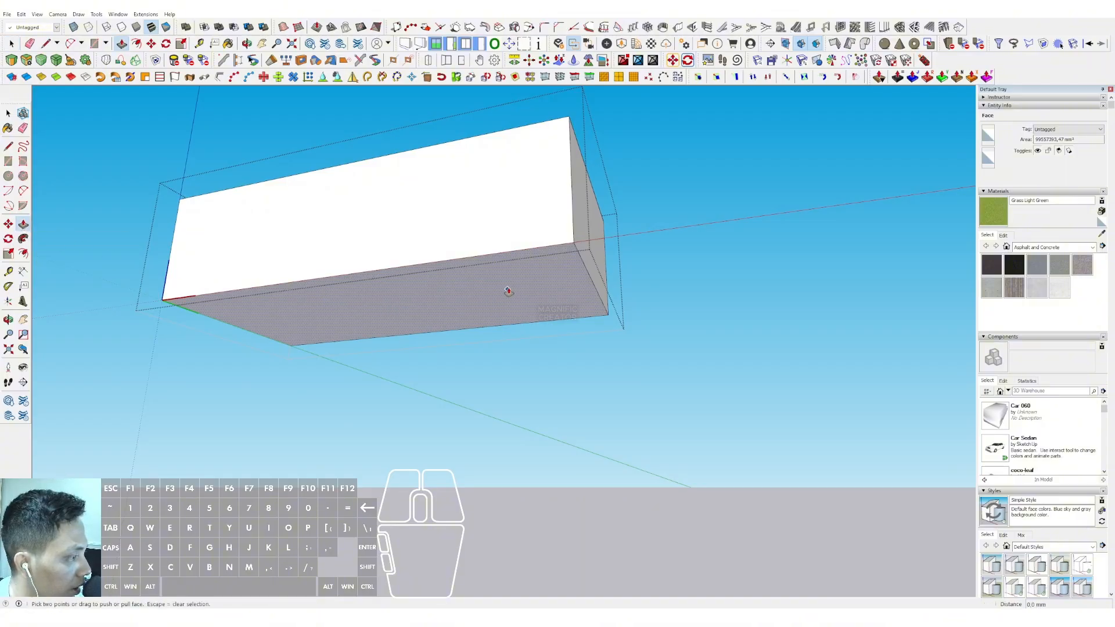
pyautogui.scroll(3, 508, 291)
pyautogui.moveTo(481, 281); pyautogui.dragTo(498, 245, button='middle')
pyautogui.click(529, 265)
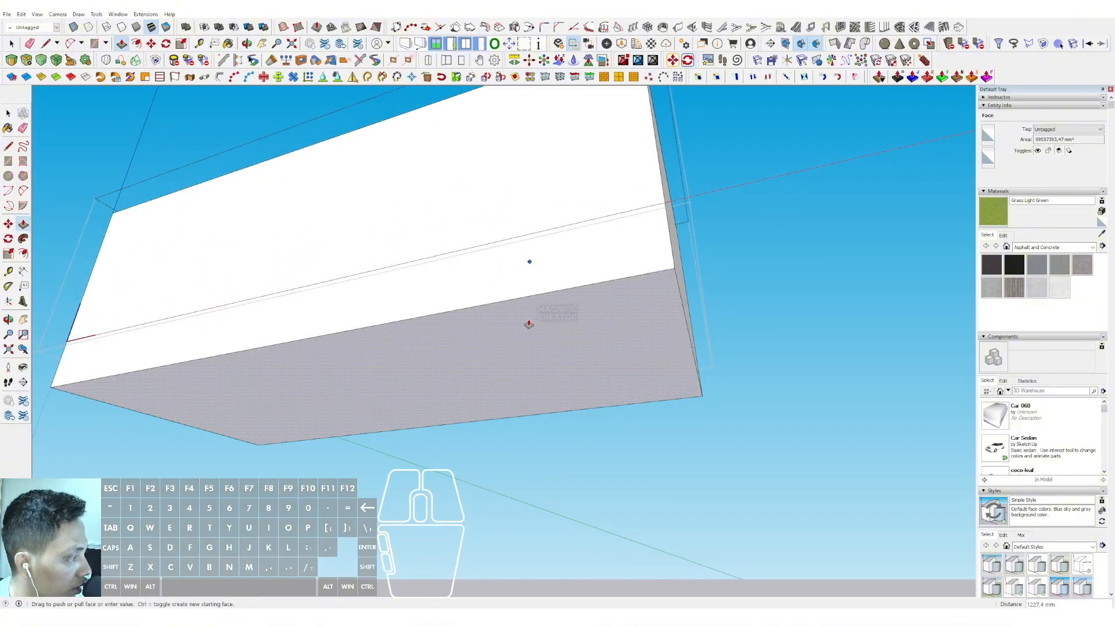
pyautogui.moveTo(518, 351); pyautogui.dragTo(510, 323, button='middle')
pyautogui.scroll(-2, 489, 314)
pyautogui.press('i')
pyautogui.scroll(-2, 502, 345)
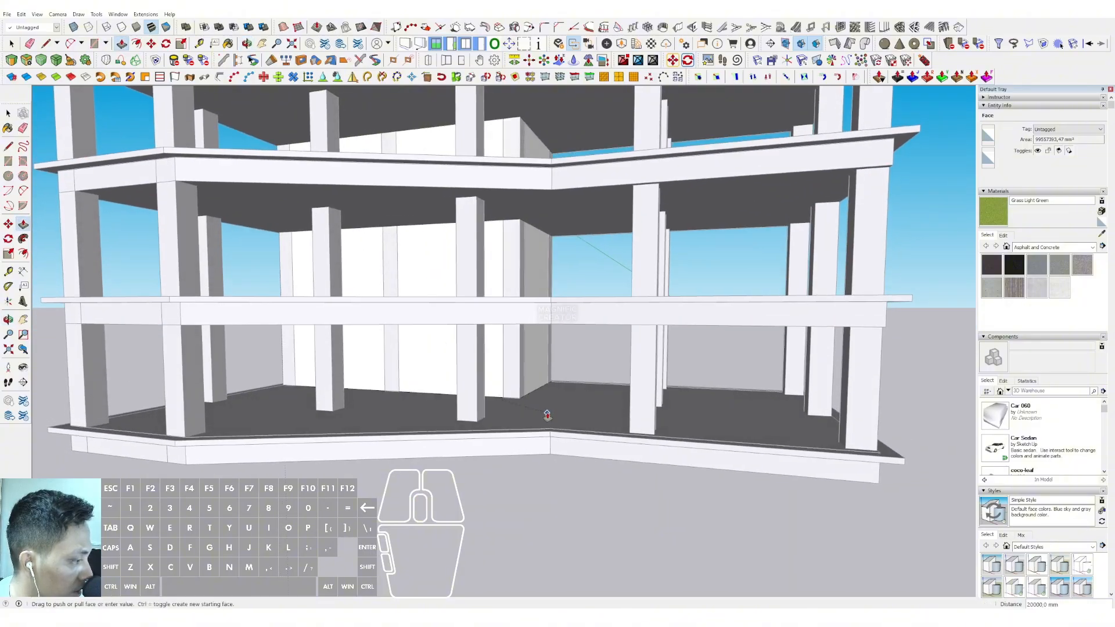
pyautogui.scroll(4, 545, 411)
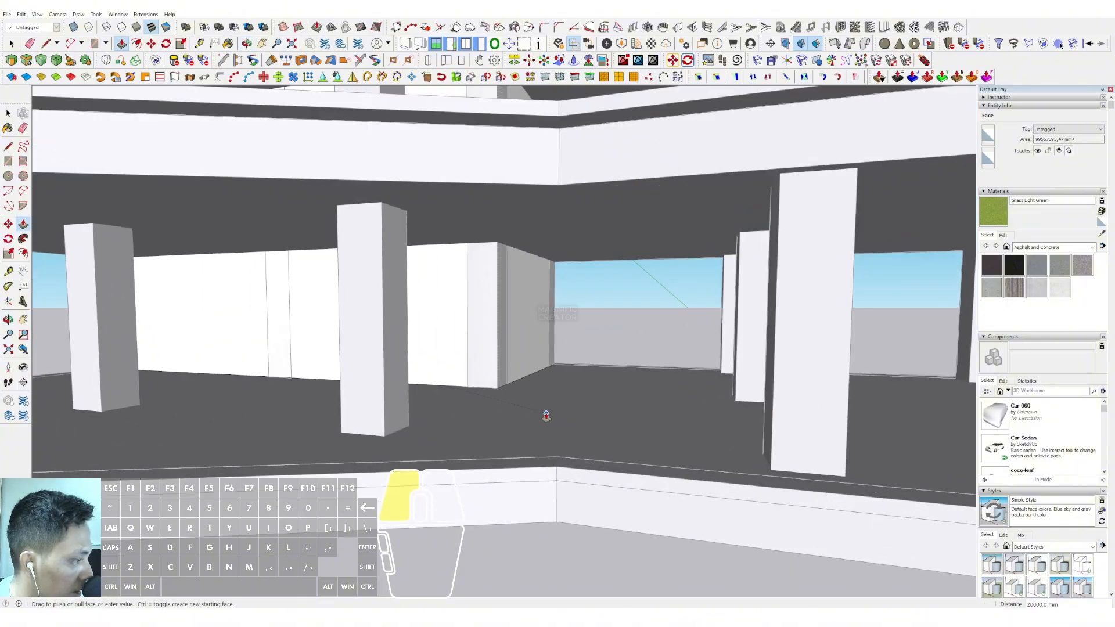
pyautogui.click(545, 412)
pyautogui.press('space')
# Inspect the extended core through the open floors and where it rises above the roof slab
pyautogui.scroll(-2, 520, 439)
pyautogui.scroll(-8, 585, 352)
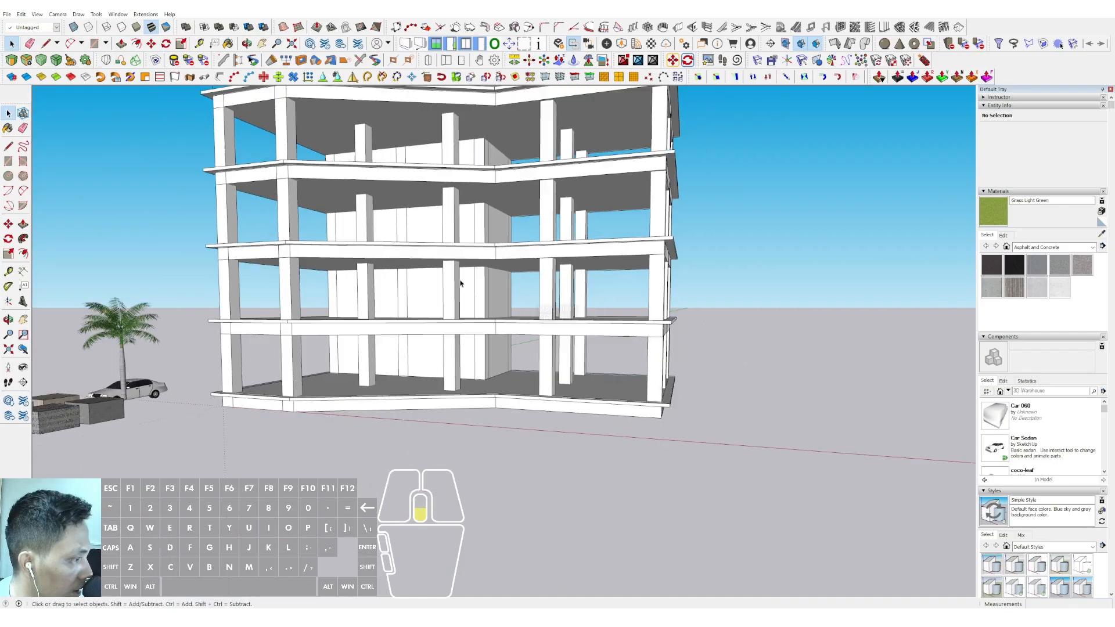
pyautogui.moveTo(493, 371)
pyautogui.mouseDown(button='middle')
pyautogui.moveTo(462, 297)
pyautogui.moveTo(423, 372)
pyautogui.moveTo(424, 423)
pyautogui.moveTo(480, 281)
pyautogui.moveTo(558, 267)
pyautogui.moveTo(586, 325)
pyautogui.moveTo(692, 309)
pyautogui.moveTo(415, 300)
pyautogui.mouseUp(button='middle')
pyautogui.scroll(3, 416, 300)
pyautogui.moveTo(377, 269); pyautogui.dragTo(433, 228, button='middle')
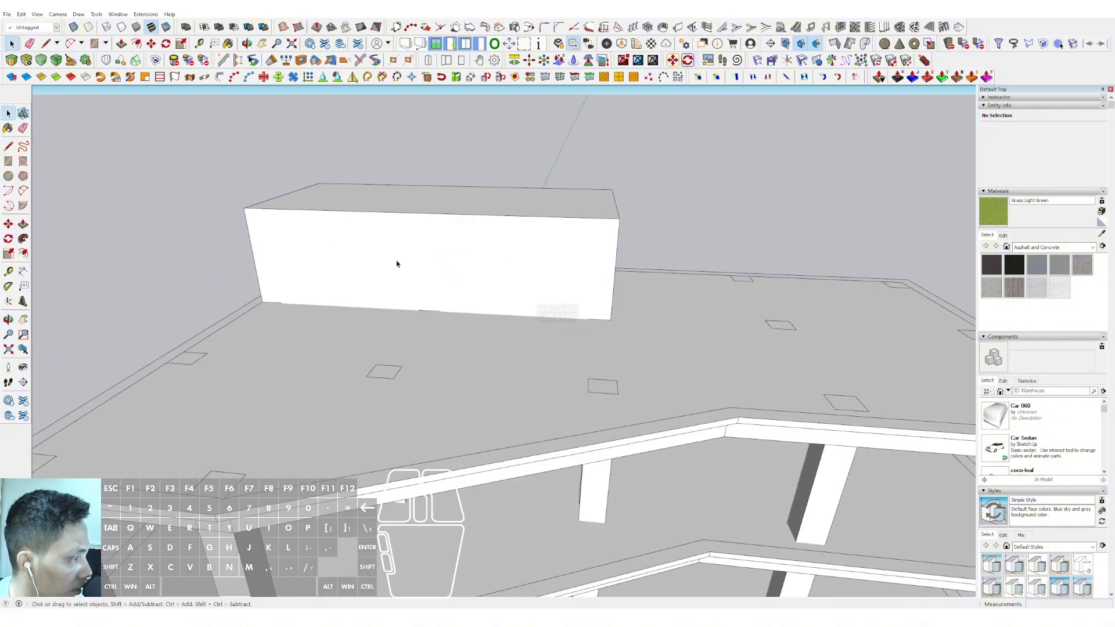
pyautogui.scroll(-5, 510, 276)
pyautogui.scroll(3, 460, 219)
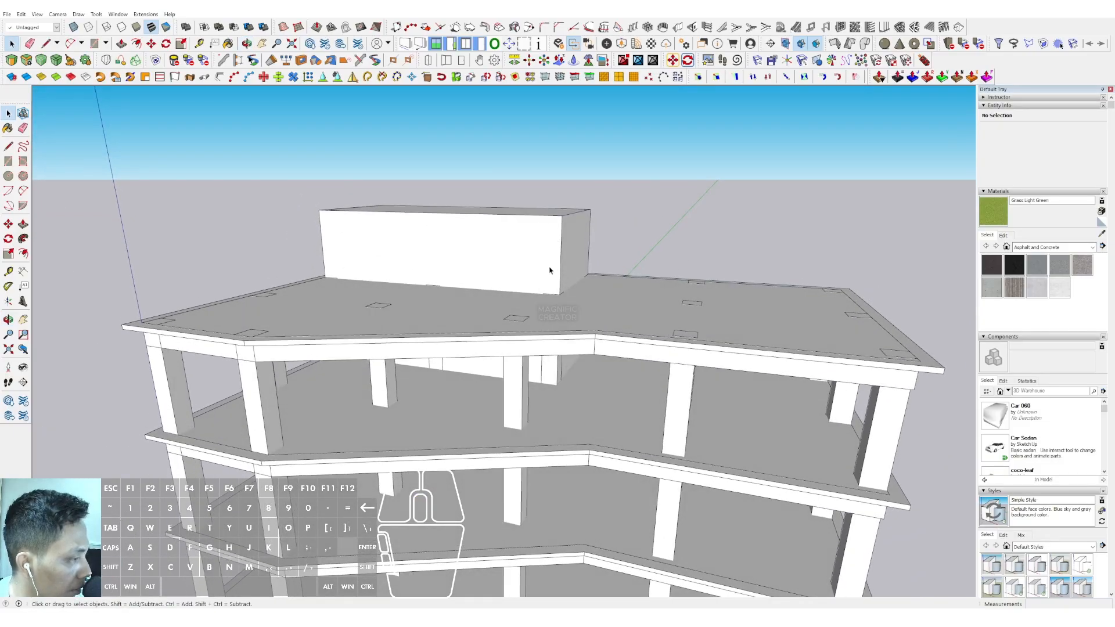
pyautogui.moveTo(542, 266)
pyautogui.mouseDown(button='middle')
pyautogui.moveTo(512, 279)
pyautogui.moveTo(451, 266)
pyautogui.moveTo(428, 331)
pyautogui.moveTo(547, 249)
pyautogui.moveTo(530, 246)
pyautogui.moveTo(502, 399)
pyautogui.mouseUp(button='middle')
pyautogui.scroll(4, 458, 281)
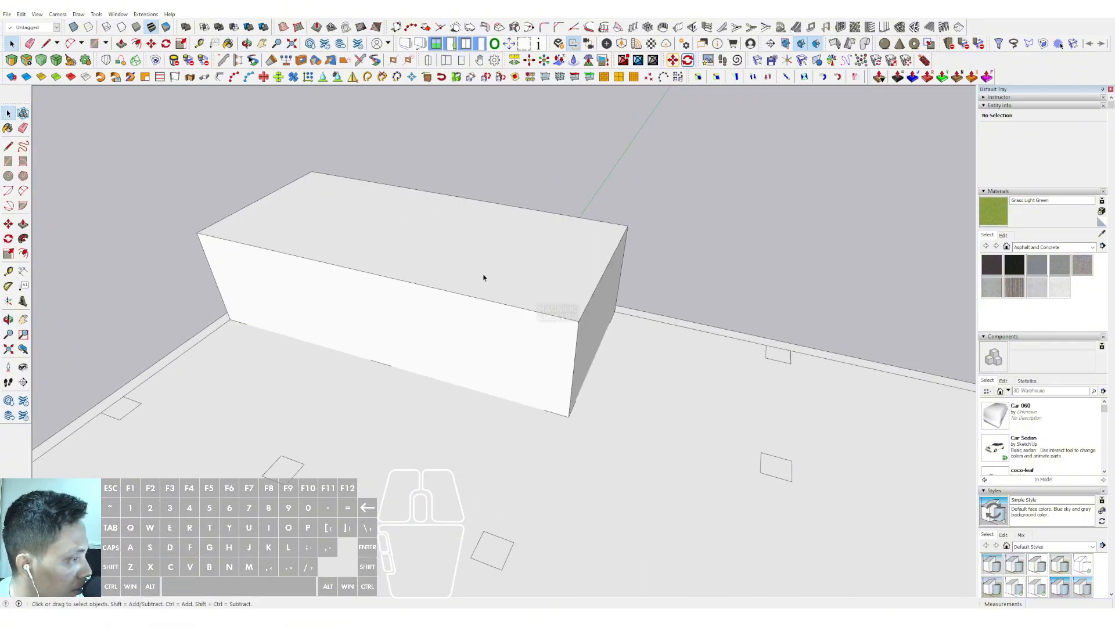
# Review the whole building from above, checking the core component against the roof slab and floor edges
pyautogui.scroll(-5, 459, 314)
pyautogui.moveTo(441, 442)
pyautogui.mouseDown(button='middle')
pyautogui.moveTo(460, 330)
pyautogui.moveTo(529, 229)
pyautogui.moveTo(486, 398)
pyautogui.mouseUp(button='middle')
pyautogui.scroll(-3, 503, 216)
pyautogui.moveTo(464, 451); pyautogui.dragTo(546, 366, button='middle')
pyautogui.scroll(2, 538, 325)
pyautogui.moveTo(534, 309); pyautogui.dragTo(535, 358, button='middle')
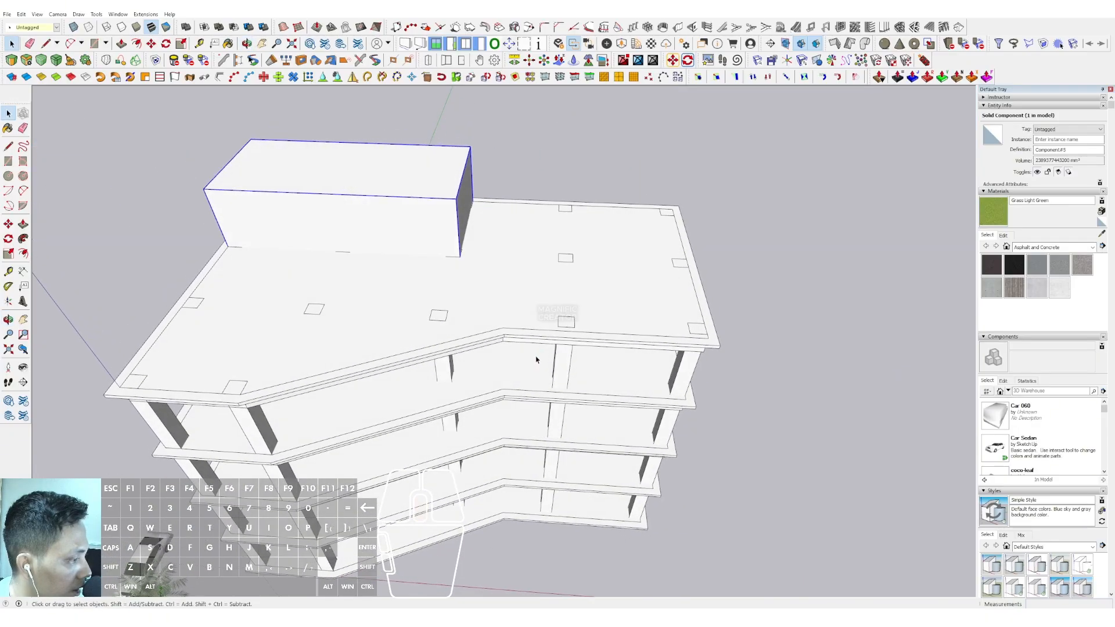
pyautogui.keyDown('shift'); pyautogui.moveTo(352, 306); pyautogui.dragTo(373, 310, button='middle'); pyautogui.keyUp('shift')
pyautogui.moveTo(373, 311); pyautogui.dragTo(393, 316, button='middle')
pyautogui.click(166, 373)
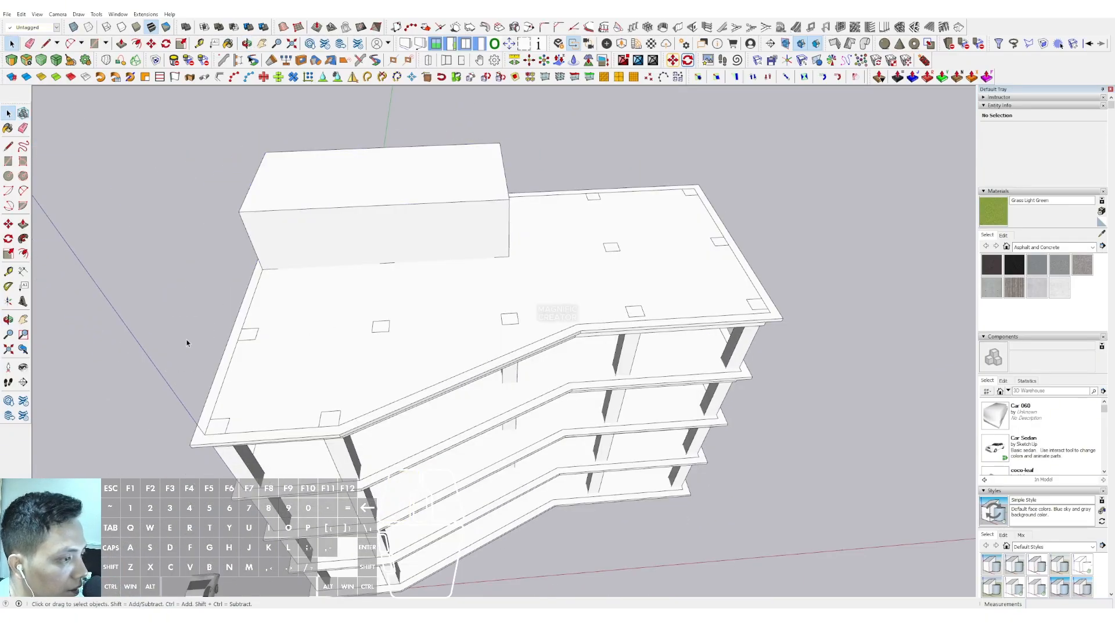
pyautogui.scroll(-1, 244, 327)
pyautogui.keyDown('shift'); pyautogui.moveTo(244, 326); pyautogui.dragTo(371, 323, button='middle'); pyautogui.keyUp('shift')
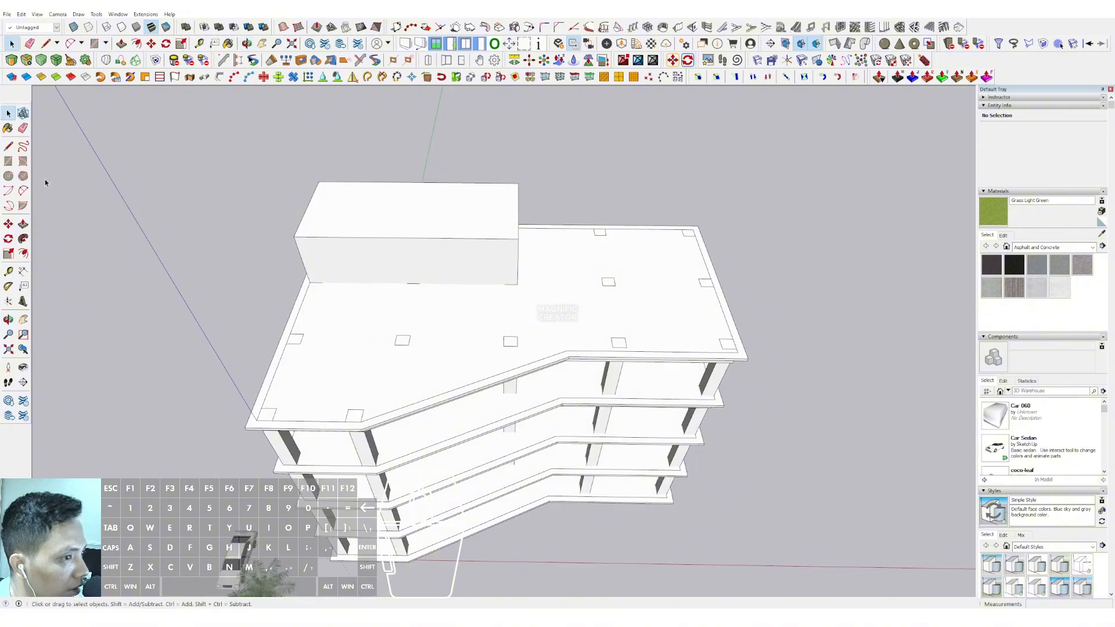
pyautogui.click(9, 149)
pyautogui.moveTo(284, 326); pyautogui.dragTo(546, 263, button='middle')
pyautogui.scroll(3, 289, 285)
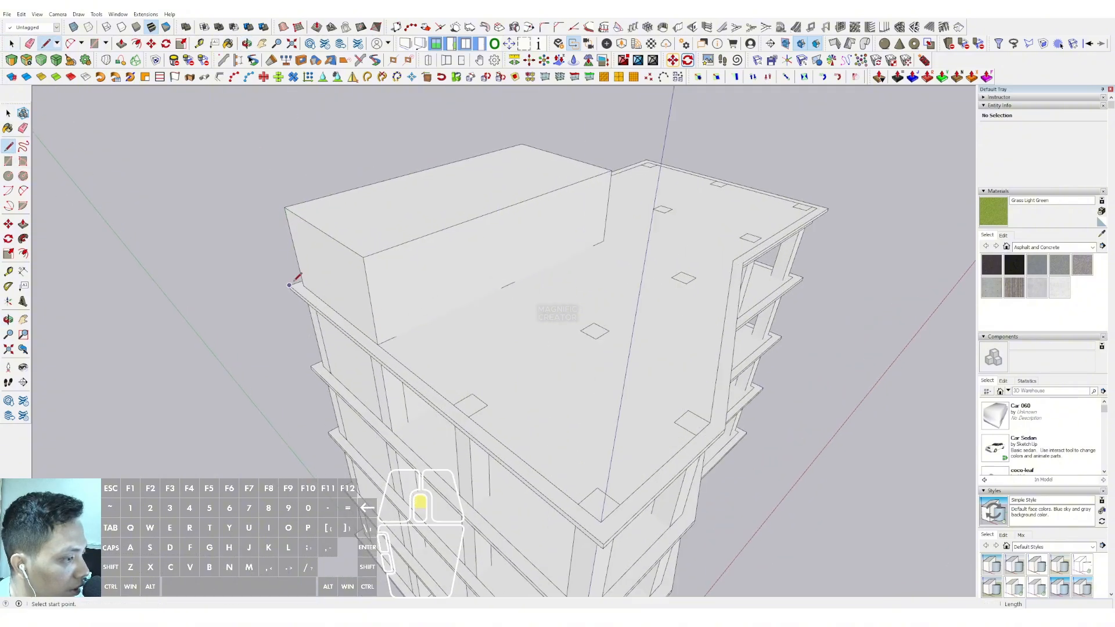
pyautogui.click(288, 286)
pyautogui.scroll(-2, 520, 435)
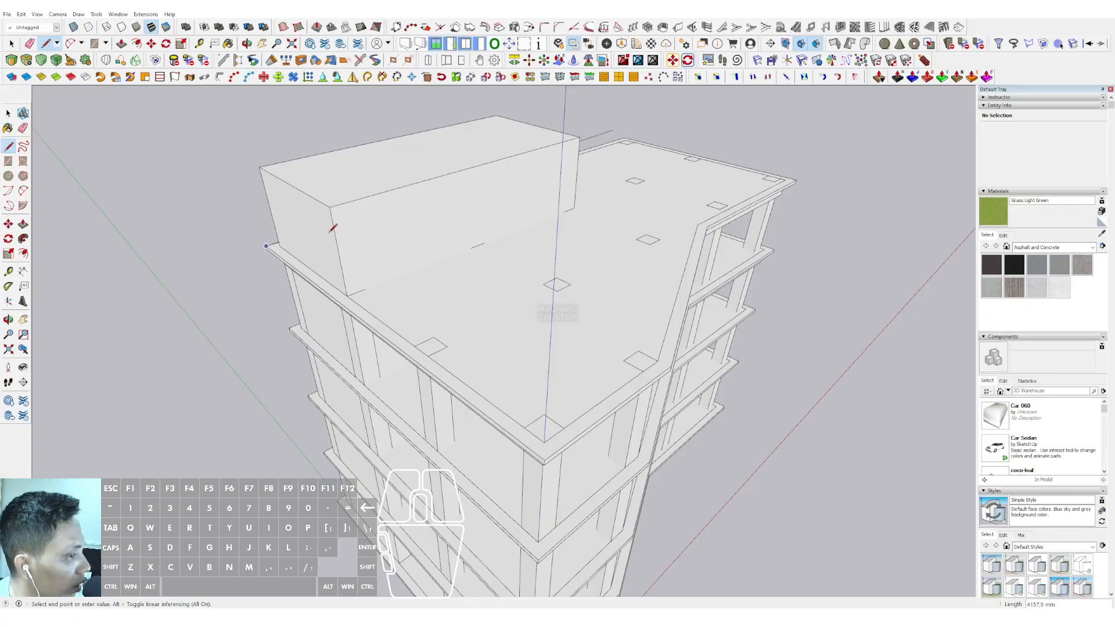
pyautogui.press('space')
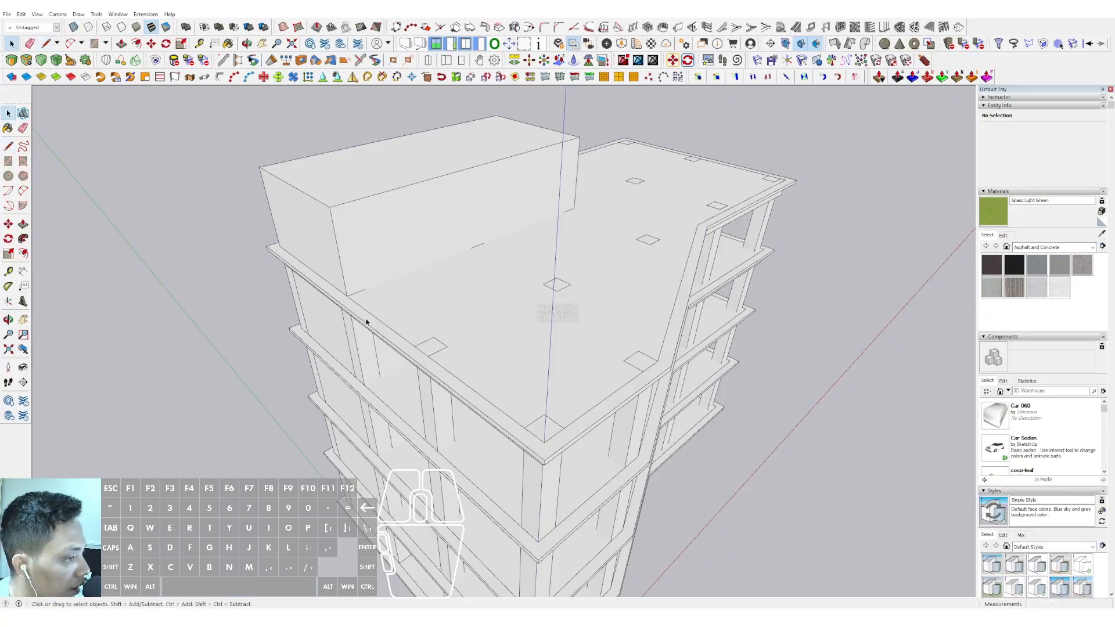
# Open the top slab component, select the six outer edges of its overhanging border, copy them and close the component
pyautogui.tripleClick(366, 320)
pyautogui.scroll(1, 367, 321)
pyautogui.click(368, 326)
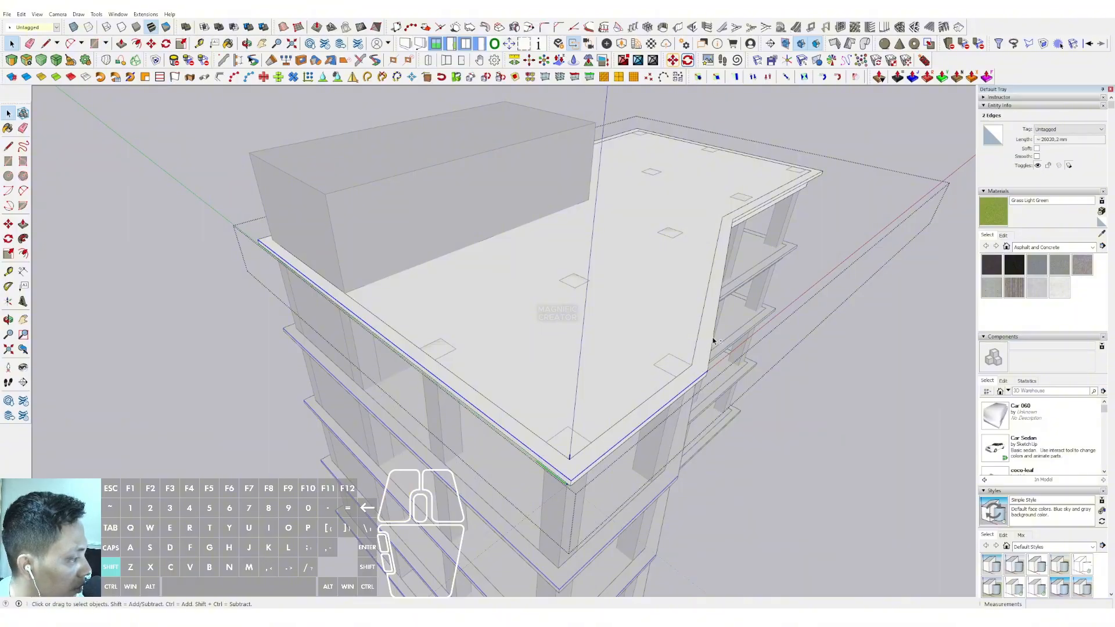
pyautogui.keyDown('shift'); pyautogui.click(714, 269); pyautogui.keyUp('shift')
pyautogui.moveTo(714, 269); pyautogui.dragTo(539, 302, button='middle')
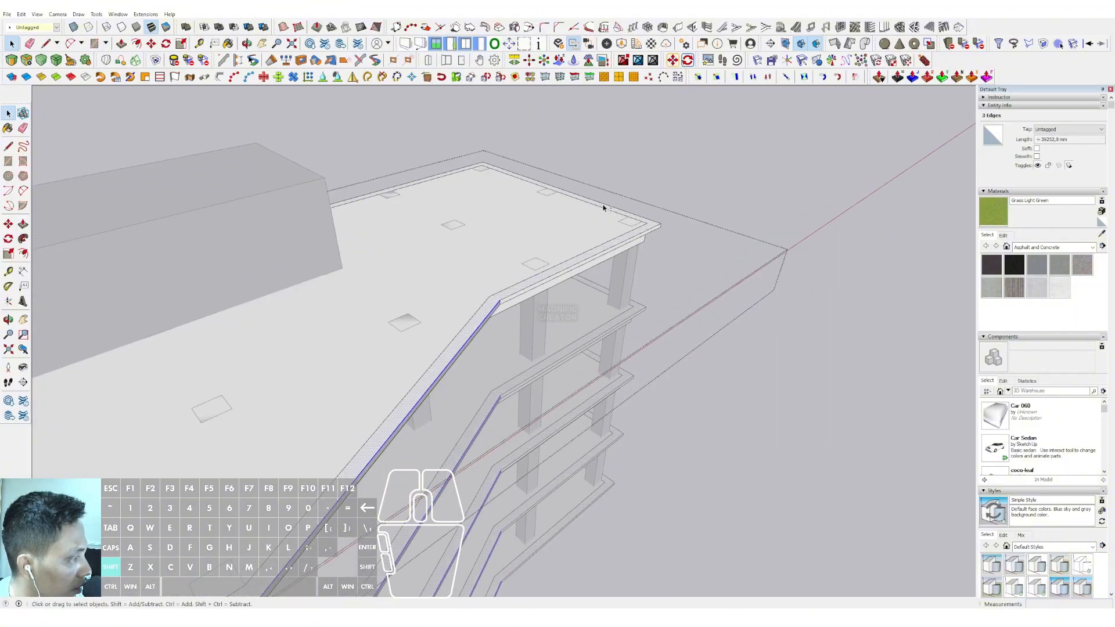
pyautogui.keyDown('shift'); pyautogui.click(606, 247); pyautogui.keyUp('shift')
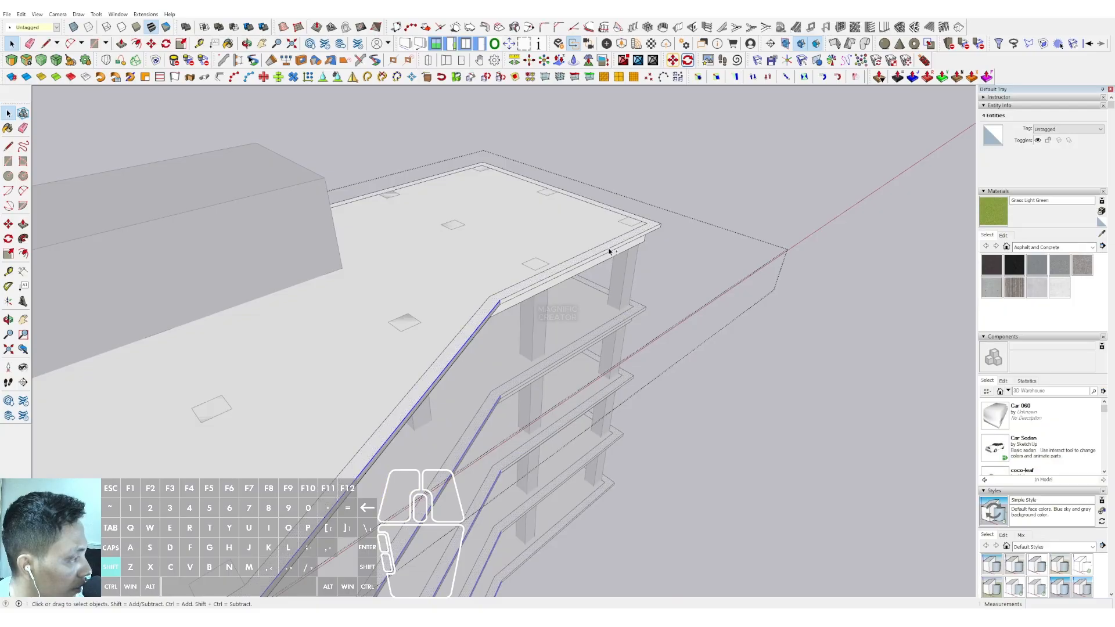
pyautogui.keyDown('shift'); pyautogui.click(606, 209); pyautogui.keyUp('shift')
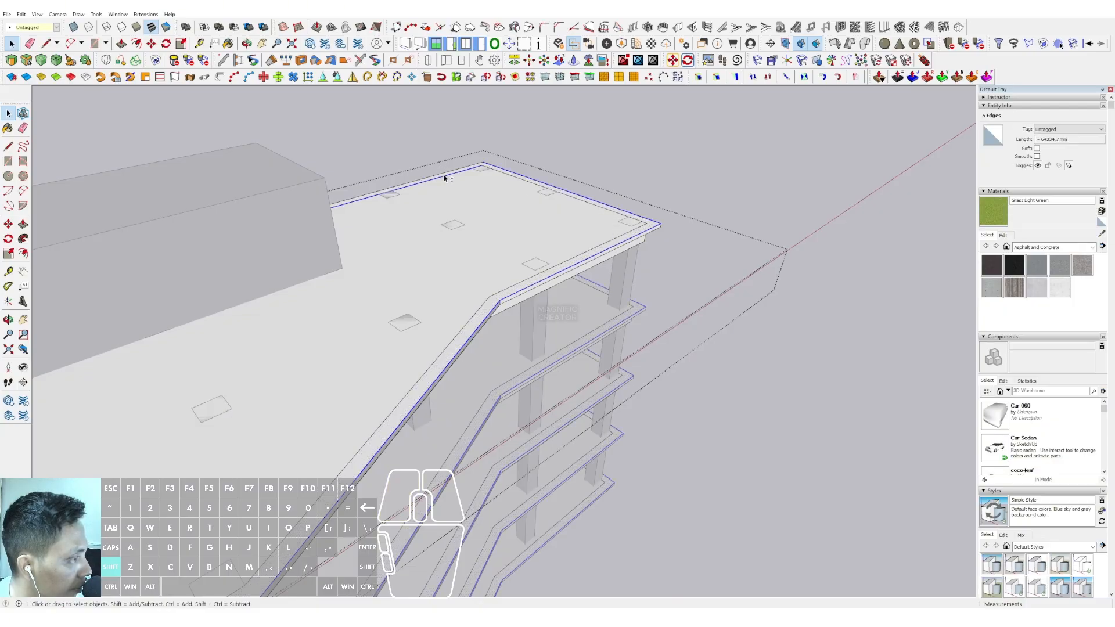
pyautogui.keyDown('shift'); pyautogui.click(440, 179); pyautogui.keyUp('shift')
pyautogui.moveTo(437, 178); pyautogui.dragTo(302, 302, button='middle')
pyautogui.click(23, 16)
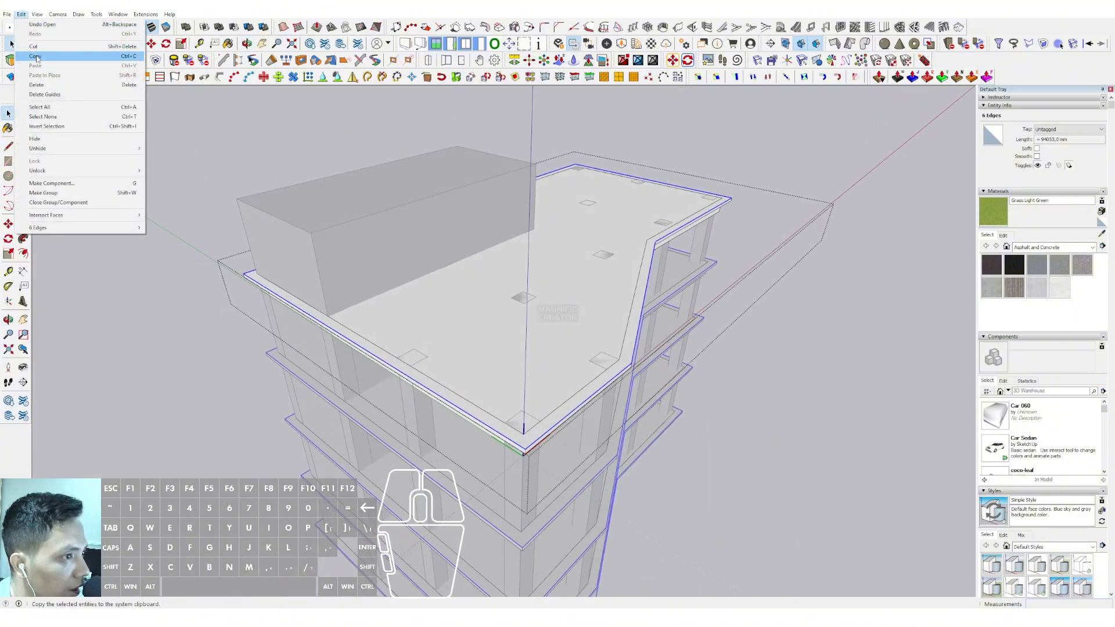
pyautogui.click(38, 56)
pyautogui.click(122, 172)
# Paste the copied border edges in place outside the slab component
pyautogui.moveTo(460, 346); pyautogui.dragTo(163, 301, button='middle')
pyautogui.click(20, 15)
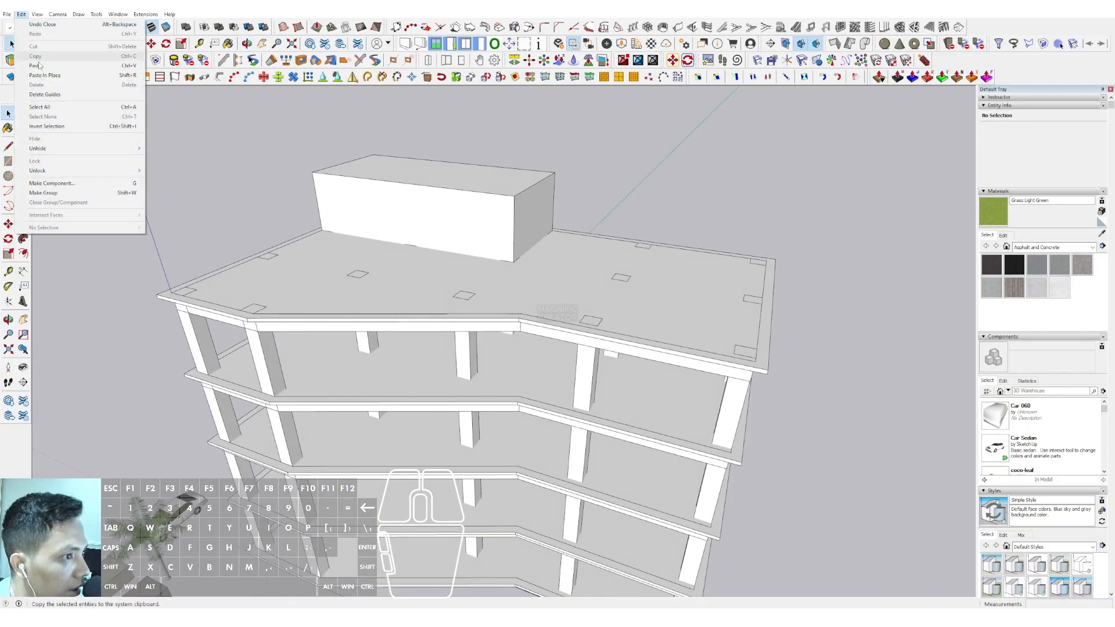
pyautogui.click(40, 77)
pyautogui.scroll(-5, 430, 214)
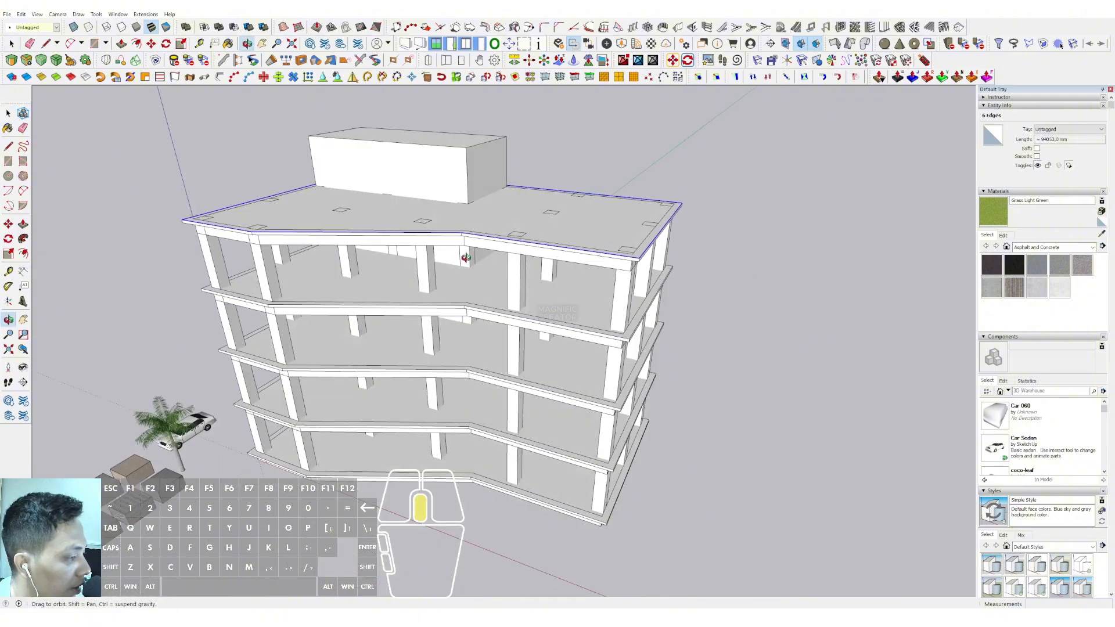
# Move the pasted roof outline straight up 3000 mm along the blue axis
pyautogui.moveTo(430, 214); pyautogui.dragTo(360, 225, button='middle')
pyautogui.middleClick(360, 225)
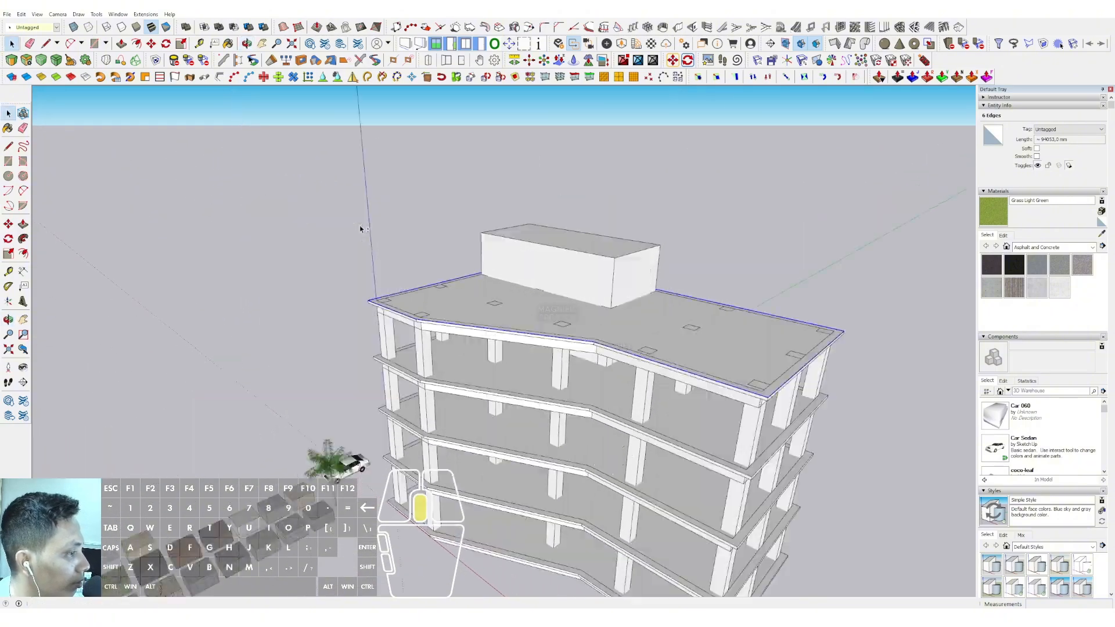
pyautogui.moveTo(459, 303); pyautogui.dragTo(601, 244, button='middle')
pyautogui.press('m')
pyautogui.click(631, 246)
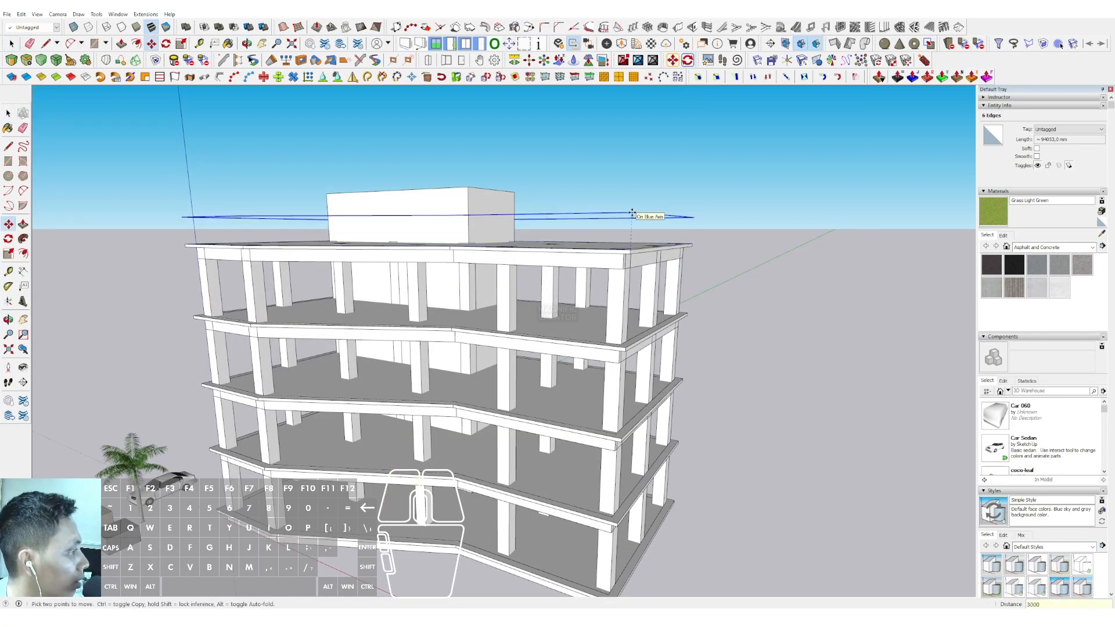
pyautogui.write('3000')
pyautogui.press('Return')
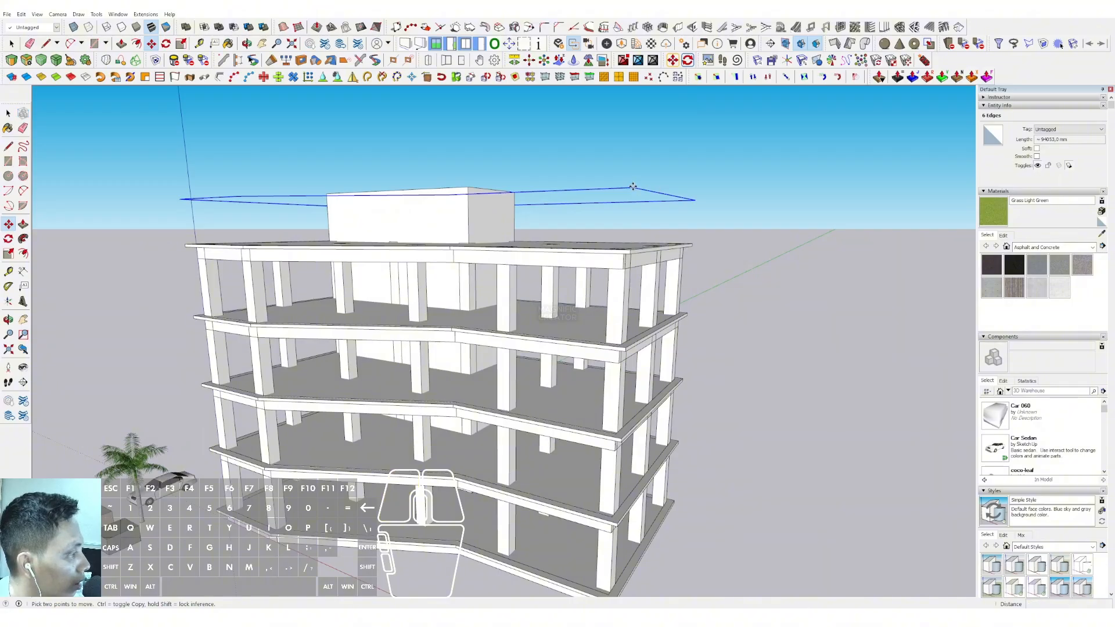
pyautogui.press('ctrl')
pyautogui.click(633, 186)
pyautogui.keyDown('shift'); pyautogui.scroll(-1, 634, 202); pyautogui.keyUp('shift')
pyautogui.keyDown('shift'); pyautogui.moveTo(634, 203); pyautogui.dragTo(629, 168, button='middle'); pyautogui.keyUp('shift')
pyautogui.keyDown('shift'); pyautogui.scroll(1, 619, 153); pyautogui.keyUp('shift')
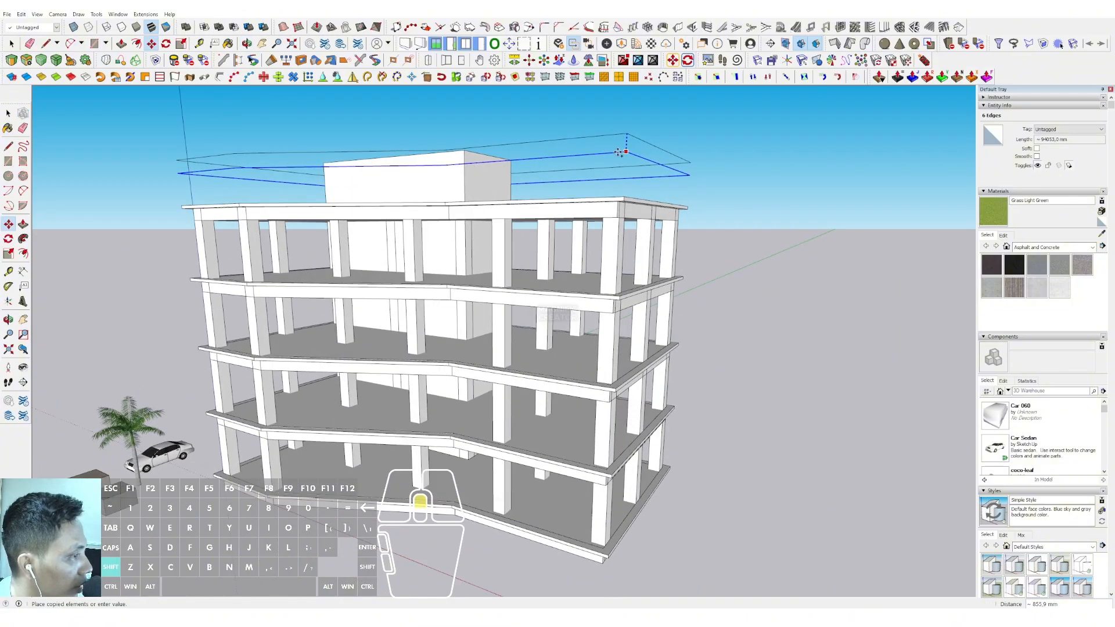
pyautogui.press('space')
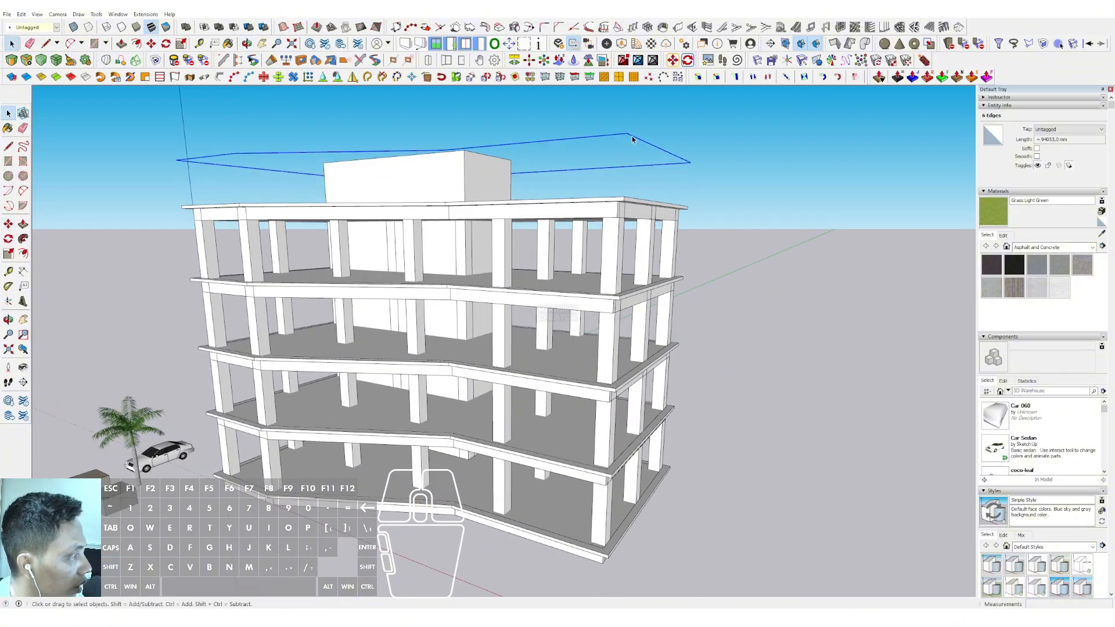
# Copy the raised roof outline straight down 23000 mm onto the outer corner of the ground floor slab
pyautogui.click(8, 224)
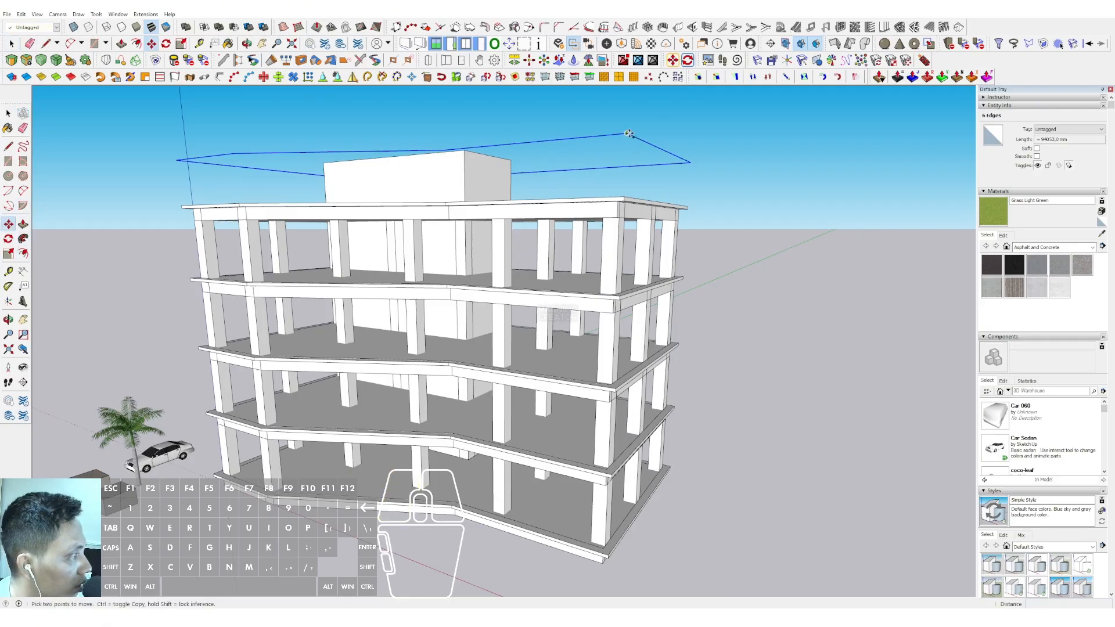
pyautogui.press('ctrl')
pyautogui.click(626, 134)
pyautogui.keyDown('shift'); pyautogui.scroll(-1, 623, 157); pyautogui.keyUp('shift')
pyautogui.keyDown('shift'); pyautogui.moveTo(622, 157); pyautogui.dragTo(595, 81, button='middle'); pyautogui.keyUp('shift')
pyautogui.keyDown('shift'); pyautogui.scroll(2, 573, 386); pyautogui.keyUp('shift')
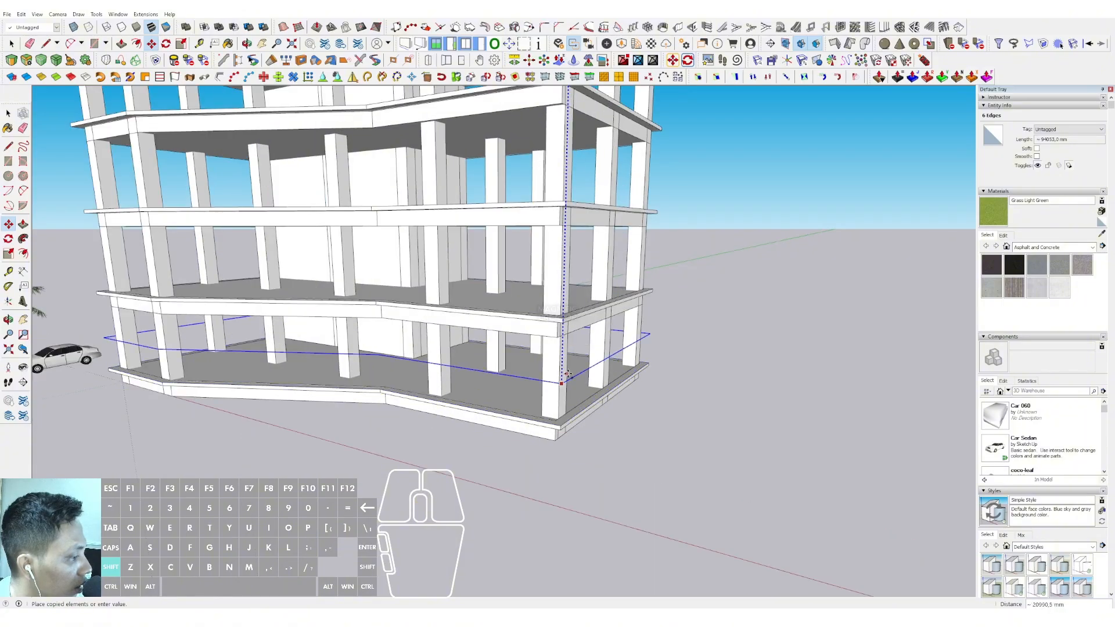
pyautogui.keyDown('shift'); pyautogui.moveTo(568, 374); pyautogui.dragTo(554, 304, button='middle'); pyautogui.keyUp('shift')
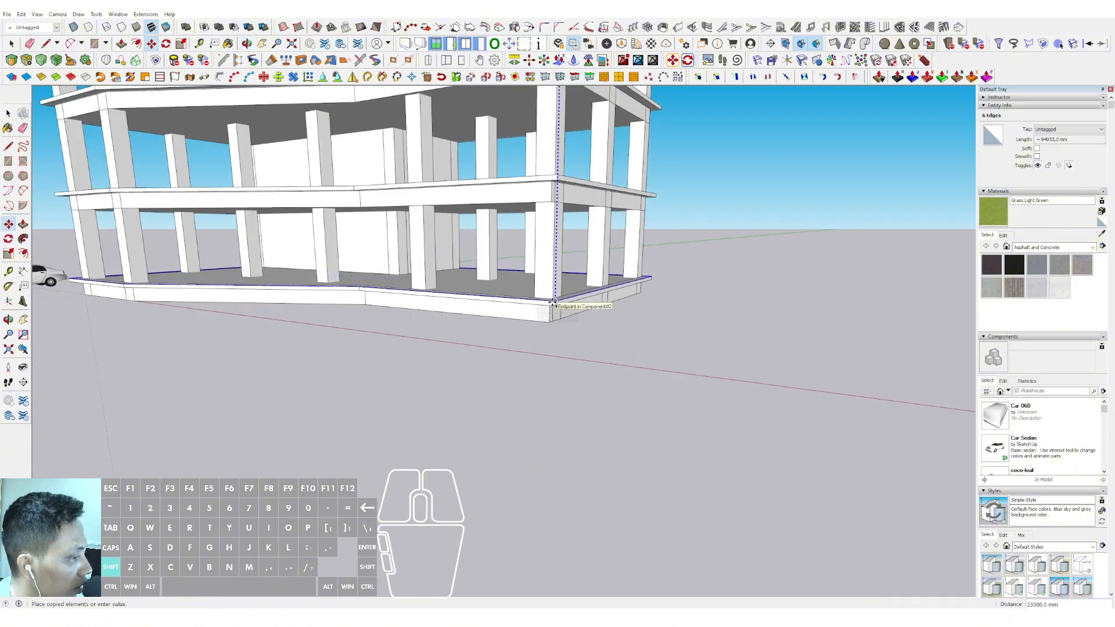
pyautogui.click(553, 303)
pyautogui.press('space')
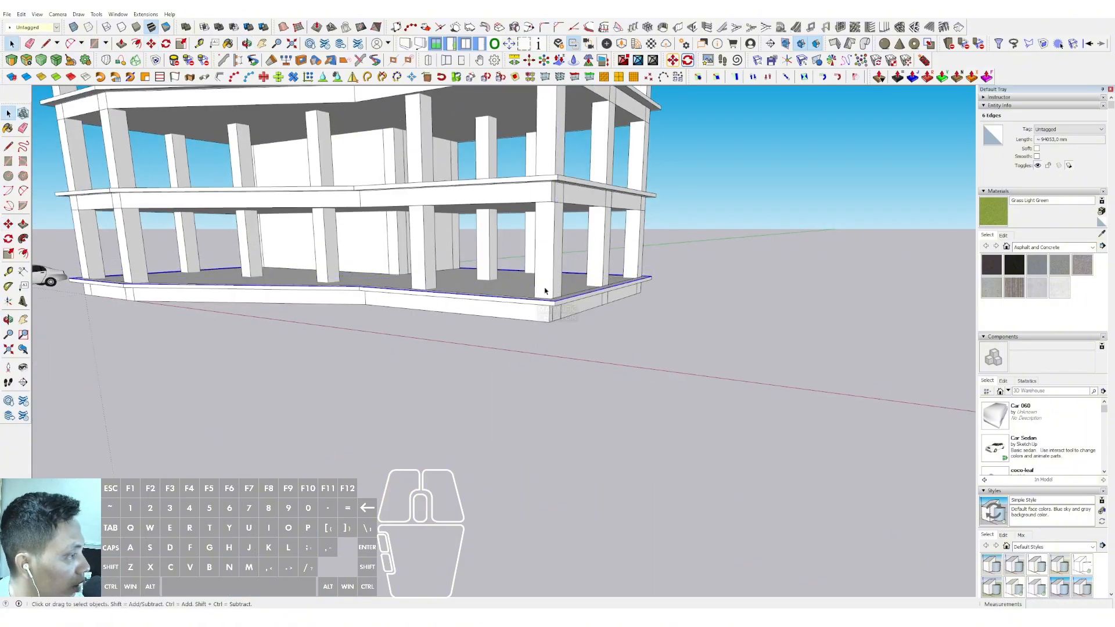
# Draw a vertical line joining the raised outline and the ground outline at the near front corner of the building
pyautogui.moveTo(546, 293); pyautogui.dragTo(462, 419, button='middle')
pyautogui.scroll(2, 476, 307)
pyautogui.keyDown('shift'); pyautogui.moveTo(476, 307); pyautogui.dragTo(503, 382, button='middle'); pyautogui.keyUp('shift')
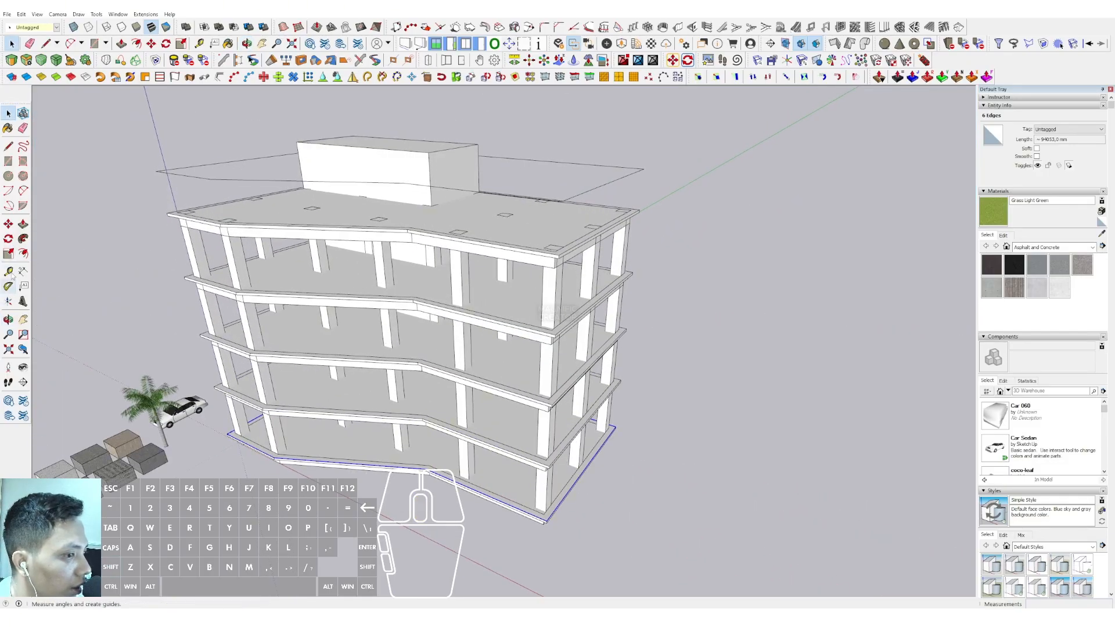
pyautogui.click(9, 148)
pyautogui.moveTo(505, 335); pyautogui.dragTo(581, 151, button='middle')
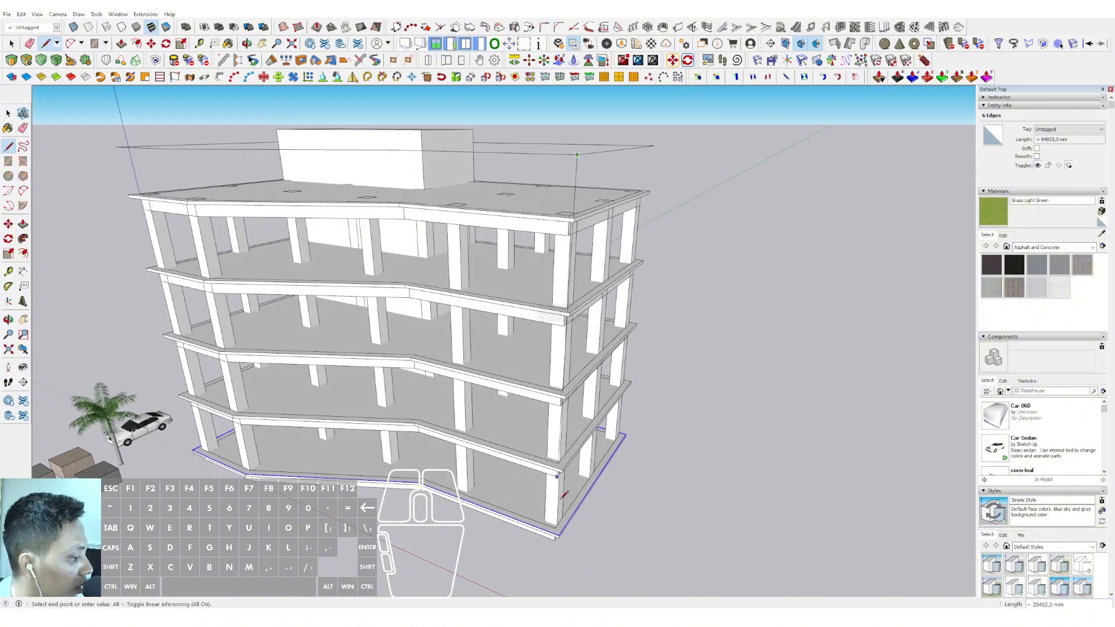
pyautogui.scroll(3, 562, 492)
pyautogui.scroll(-1, 563, 540)
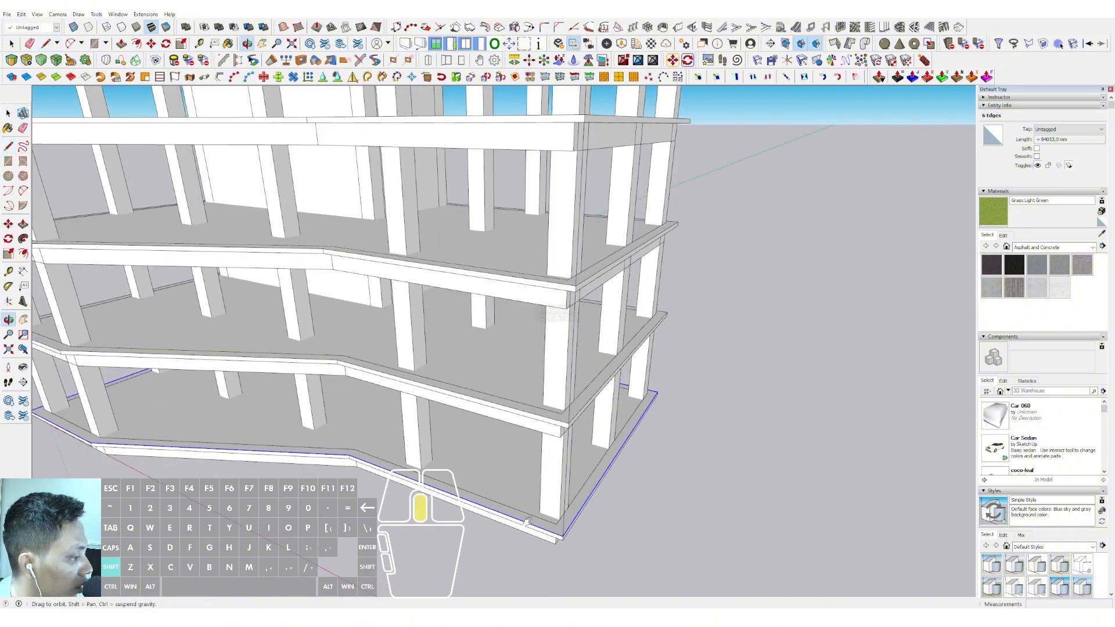
pyautogui.keyDown('shift'); pyautogui.moveTo(563, 538); pyautogui.dragTo(492, 562, button='middle'); pyautogui.keyUp('shift')
pyautogui.scroll(1, 607, 409)
pyautogui.press('space')
# Draw a vertical line between the two outlines at the adjacent rear corner, closing the first side wall face
pyautogui.press('d')
pyautogui.click(611, 408)
pyautogui.scroll(-2, 615, 354)
pyautogui.keyDown('shift'); pyautogui.moveTo(612, 139); pyautogui.dragTo(531, 285, button='middle'); pyautogui.keyUp('shift')
pyautogui.scroll(1, 562, 189)
pyautogui.scroll(1, 558, 227)
pyautogui.scroll(-4, 500, 231)
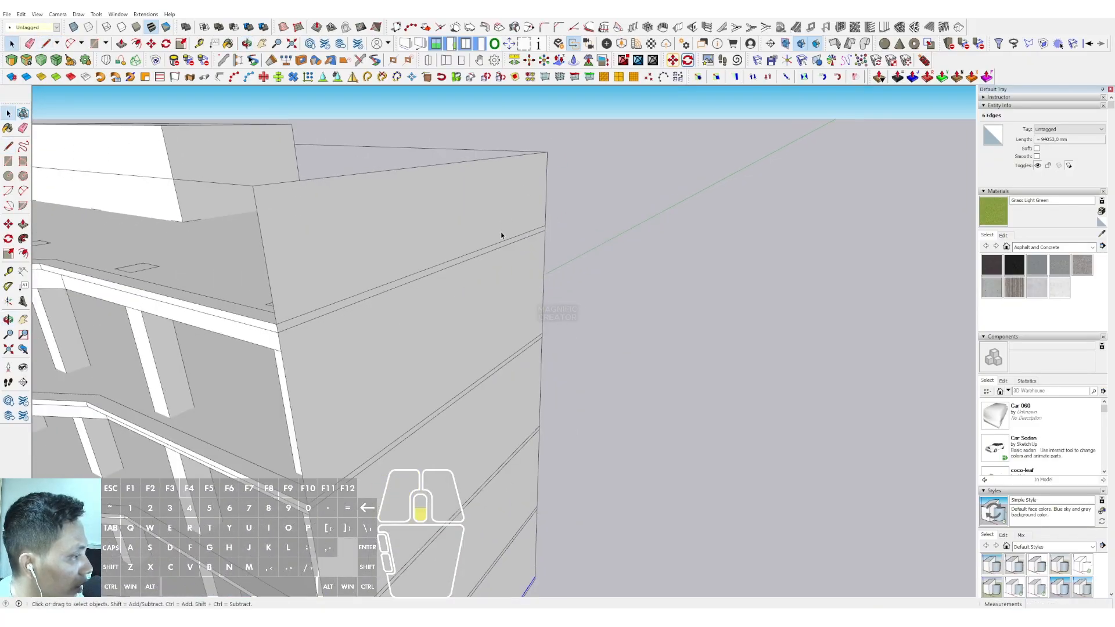
# Draw a vertical line from the raised outline to the ground outline at the front's inner bend, closing that front face
pyautogui.moveTo(464, 249); pyautogui.dragTo(447, 293, button='middle')
pyautogui.press('d')
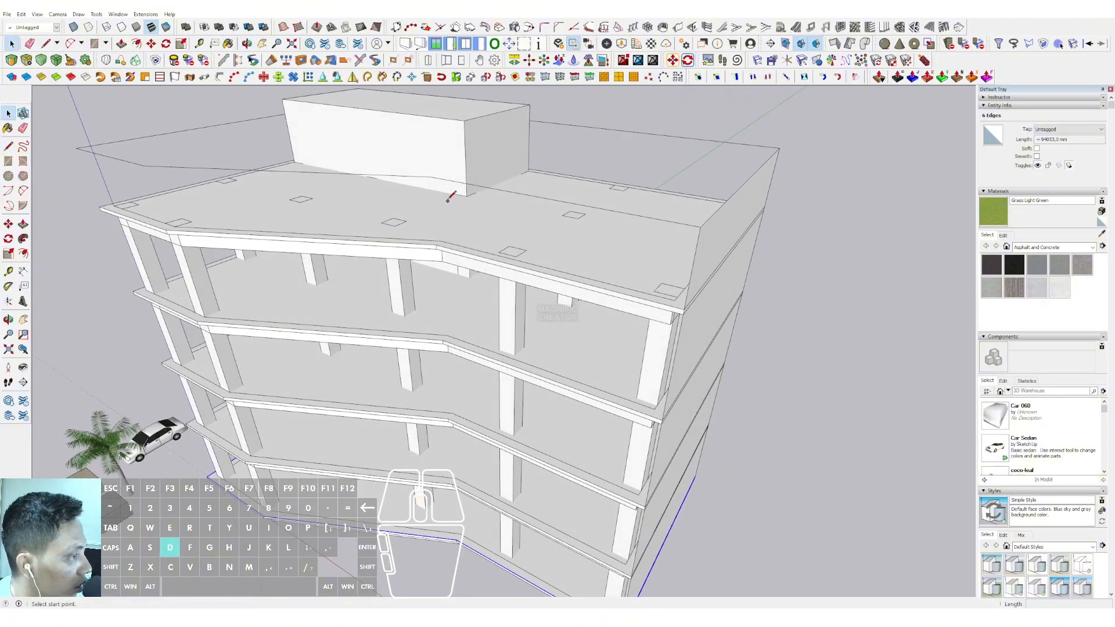
pyautogui.click(431, 175)
pyautogui.scroll(2, 436, 527)
pyautogui.click(460, 546)
pyautogui.scroll(-1, 458, 544)
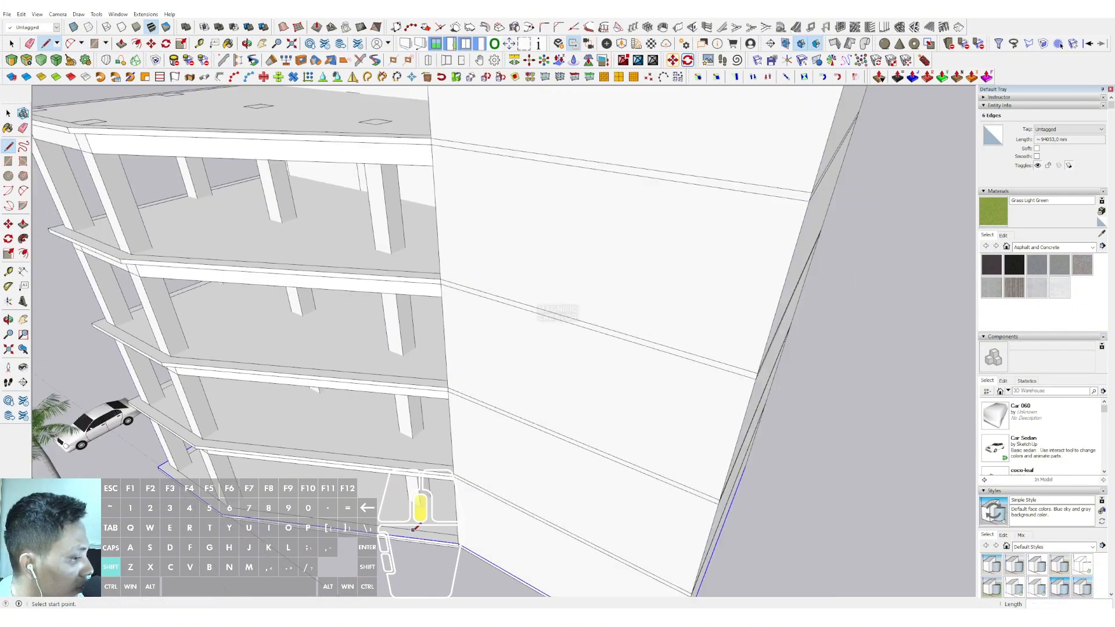
pyautogui.keyDown('shift'); pyautogui.moveTo(231, 515); pyautogui.dragTo(440, 473, button='middle'); pyautogui.keyUp('shift')
pyautogui.press('space')
# Draw a 23000 mm vertical line between the outlines at the front's second bend, closing the middle front face
pyautogui.scroll(1, 444, 474)
pyautogui.press('d')
pyautogui.click(450, 475)
pyautogui.scroll(-2, 435, 366)
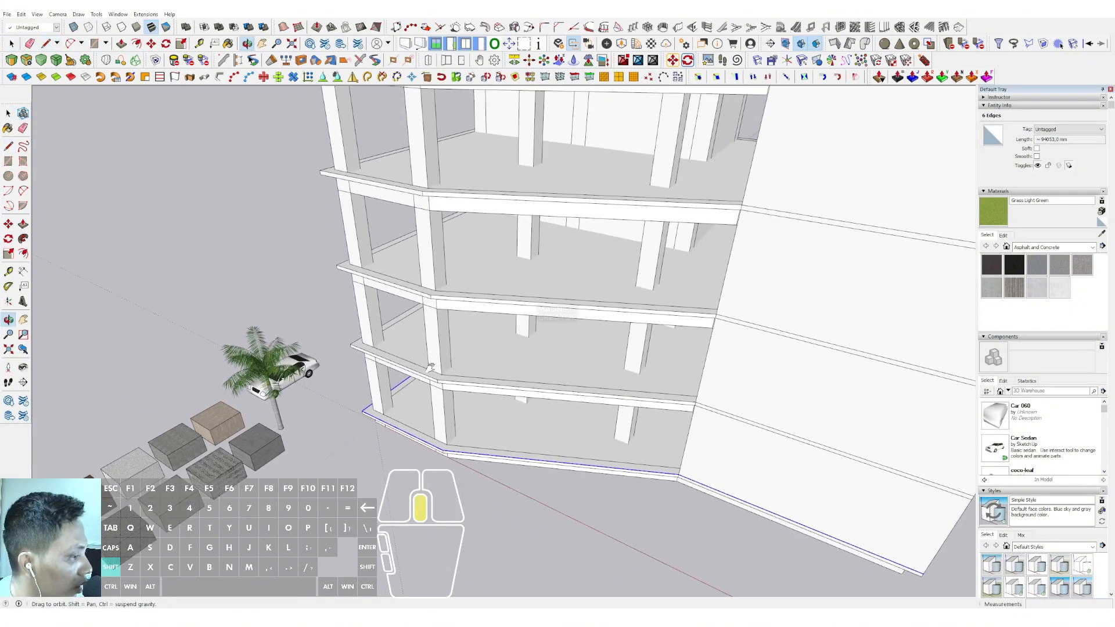
pyautogui.keyDown('shift'); pyautogui.moveTo(432, 372); pyautogui.dragTo(431, 447, button='middle'); pyautogui.keyUp('shift')
pyautogui.scroll(1, 428, 169)
pyautogui.keyDown('shift'); pyautogui.moveTo(427, 169); pyautogui.dragTo(421, 227, button='middle'); pyautogui.keyUp('shift')
pyautogui.scroll(1, 420, 228)
pyautogui.scroll(-2, 424, 222)
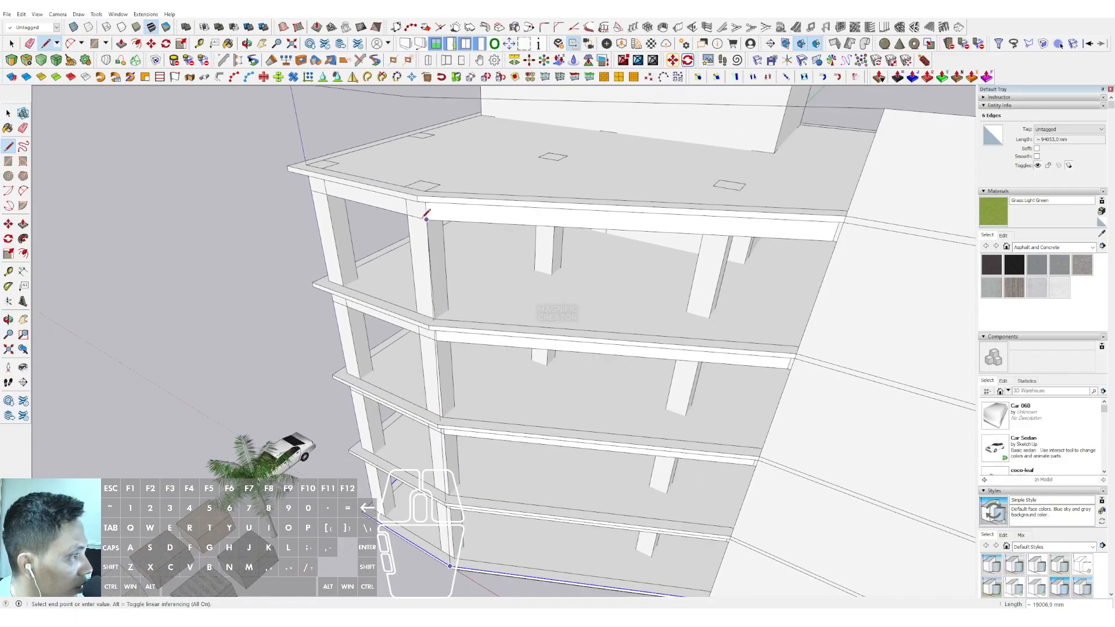
pyautogui.click(407, 104)
pyautogui.keyDown('shift'); pyautogui.moveTo(388, 155); pyautogui.dragTo(402, 200, button='middle'); pyautogui.keyUp('shift')
pyautogui.press('space')
# Draw a vertical line between the outlines at the far front corner near the palm tree, closing the narrow front face
pyautogui.press('d')
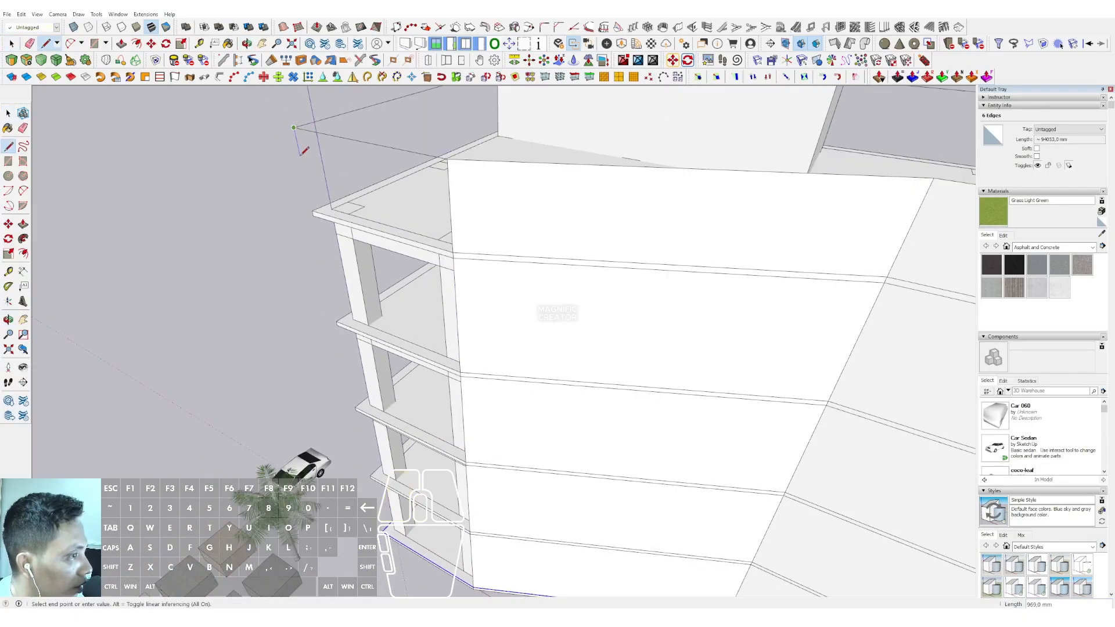
pyautogui.click(294, 128)
pyautogui.keyDown('shift'); pyautogui.click(382, 530); pyautogui.keyUp('shift')
pyautogui.press('space')
pyautogui.scroll(-3, 415, 445)
pyautogui.moveTo(421, 433); pyautogui.dragTo(952, 354, button='middle')
pyautogui.scroll(2, 393, 257)
# Draw a vertical line between the outlines at the remaining rear corner, closing the last wall faces around the building
pyautogui.click(9, 148)
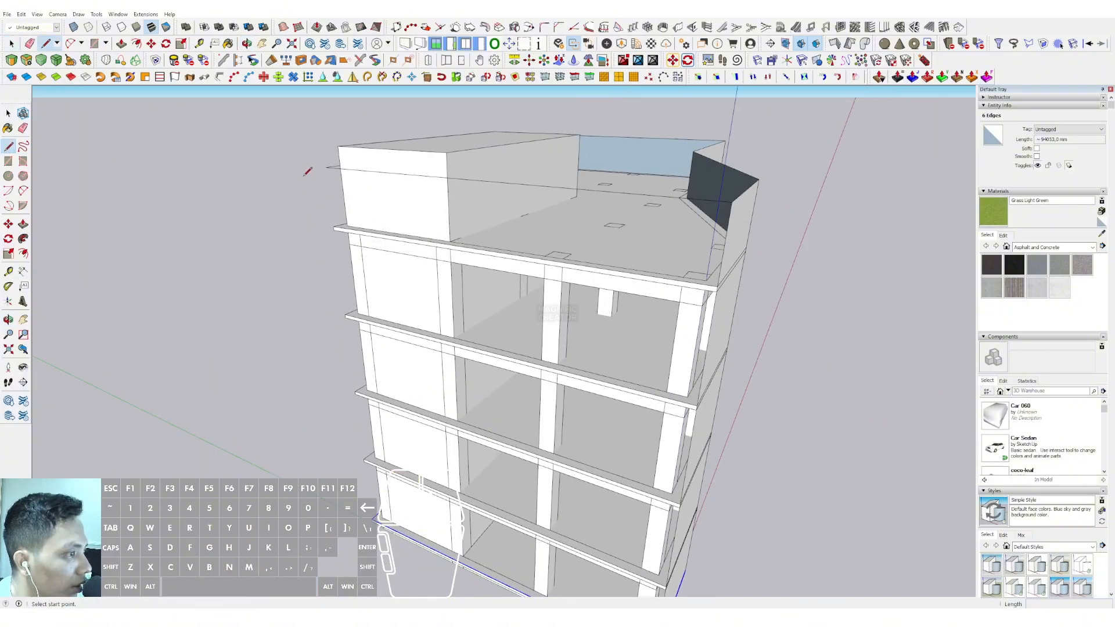
pyautogui.click(372, 518)
pyautogui.press('space')
pyautogui.scroll(-2, 401, 426)
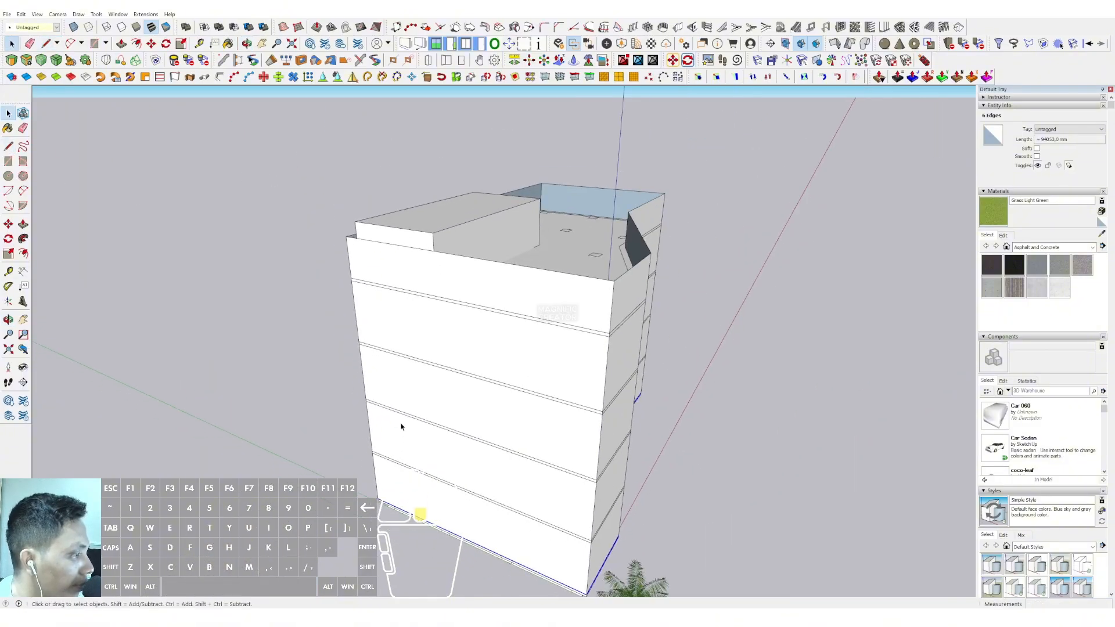
pyautogui.moveTo(400, 425); pyautogui.dragTo(423, 292, button='middle')
# Select all the connected faces and edges of the outer shell and make them a group
pyautogui.tripleClick(488, 180)
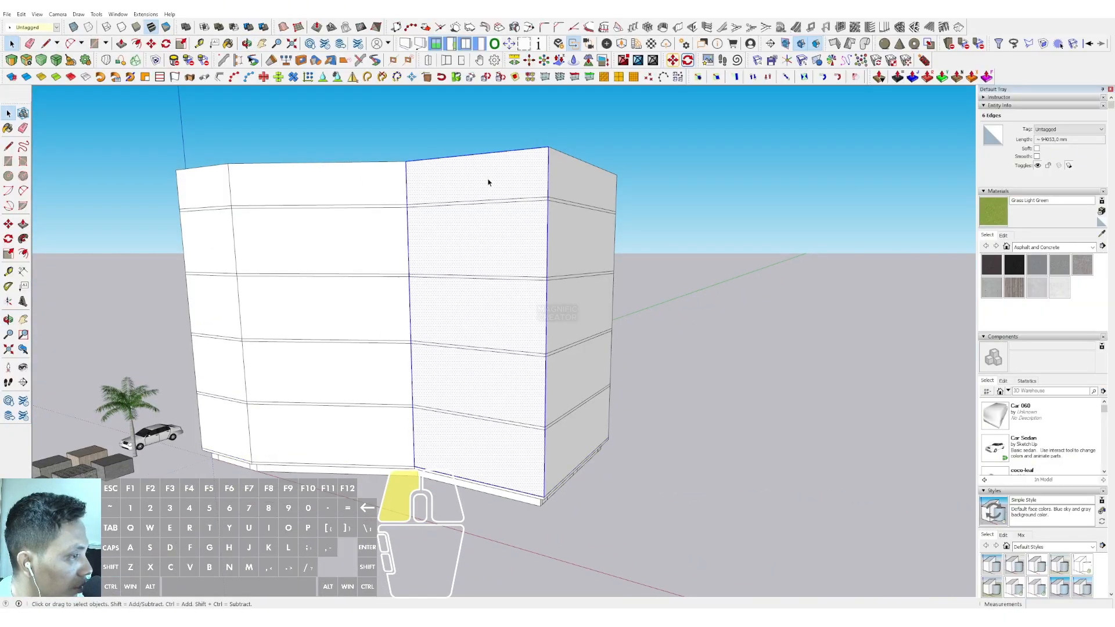
pyautogui.moveTo(487, 179); pyautogui.dragTo(466, 277, button='middle')
pyautogui.rightClick(447, 249)
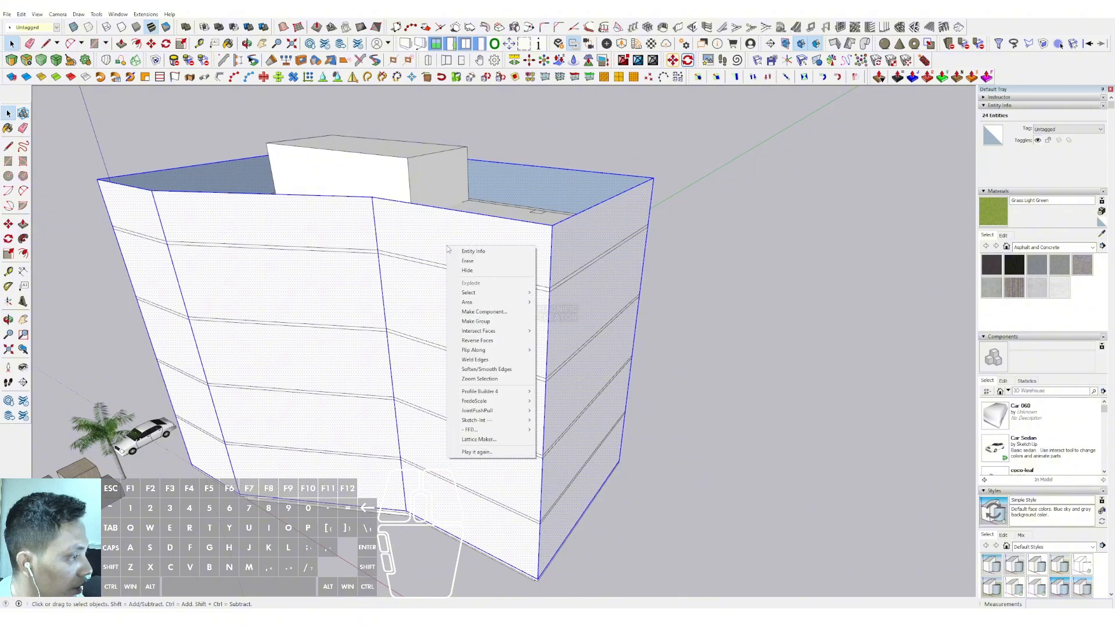
pyautogui.click(458, 321)
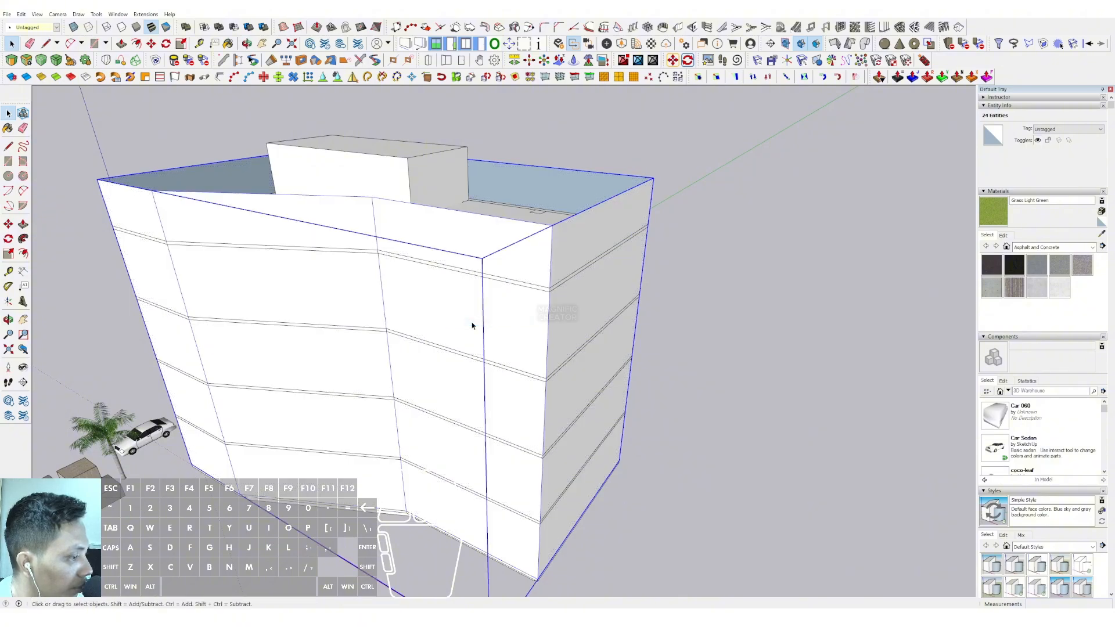
# Open the outer shell group for editing and hide the rest of the model
pyautogui.moveTo(445, 315); pyautogui.dragTo(458, 267, button='middle')
pyautogui.hotkey('ctrl', 'z')
pyautogui.press('i')
pyautogui.moveTo(358, 305); pyautogui.dragTo(416, 358, button='middle')
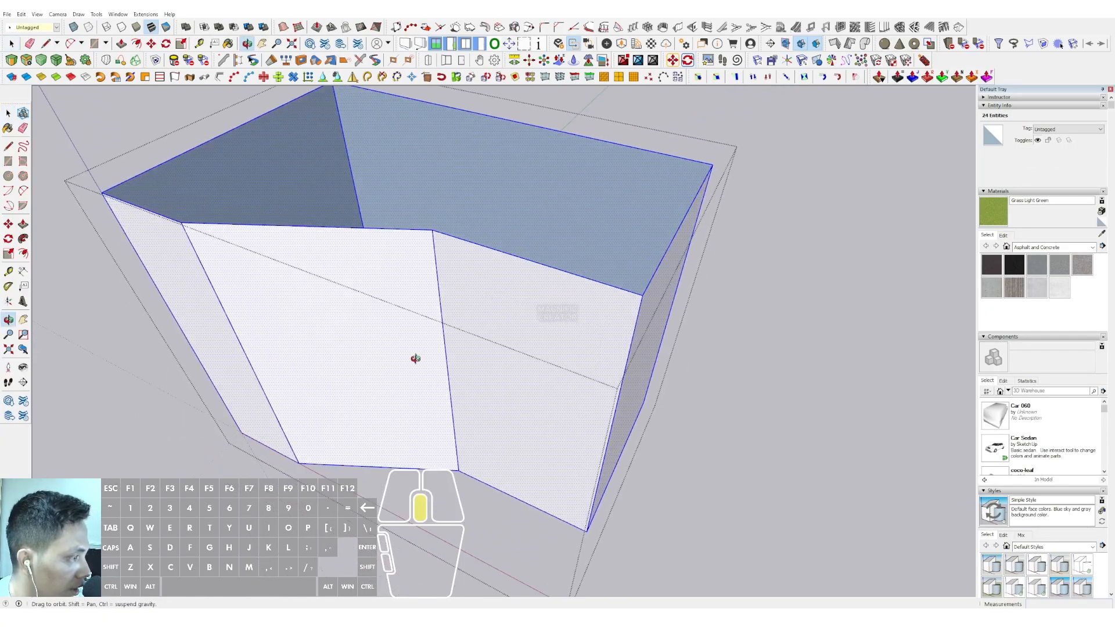
pyautogui.scroll(5, 610, 309)
pyautogui.scroll(2, 534, 291)
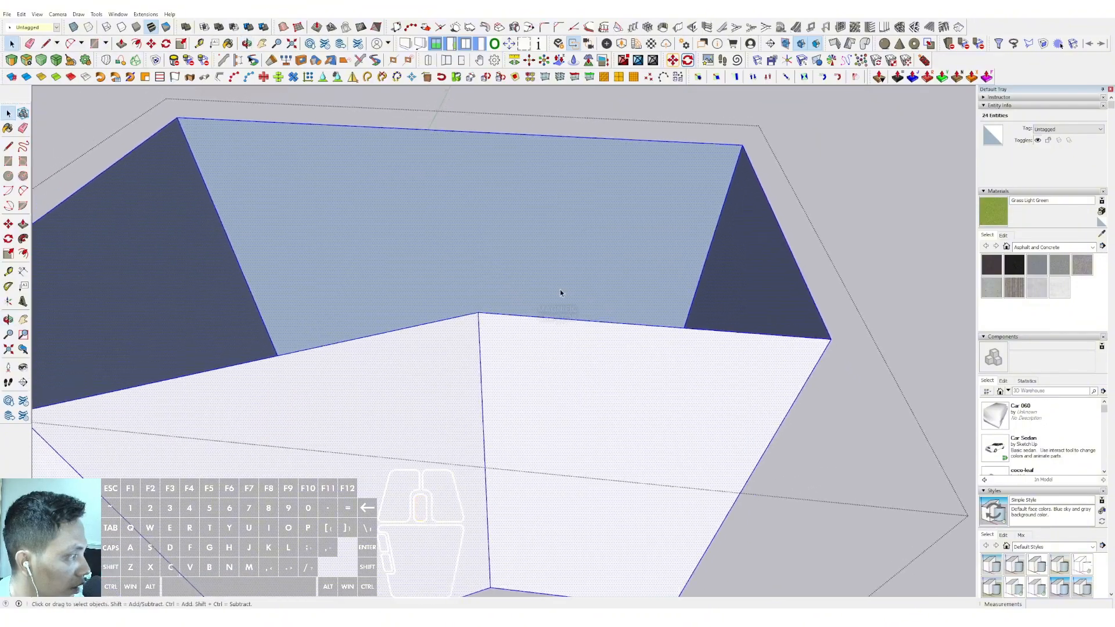
# Copy the long back wall's vertical end edge to its opposite end and array it with 9/ into nine equal strips
pyautogui.click(719, 221)
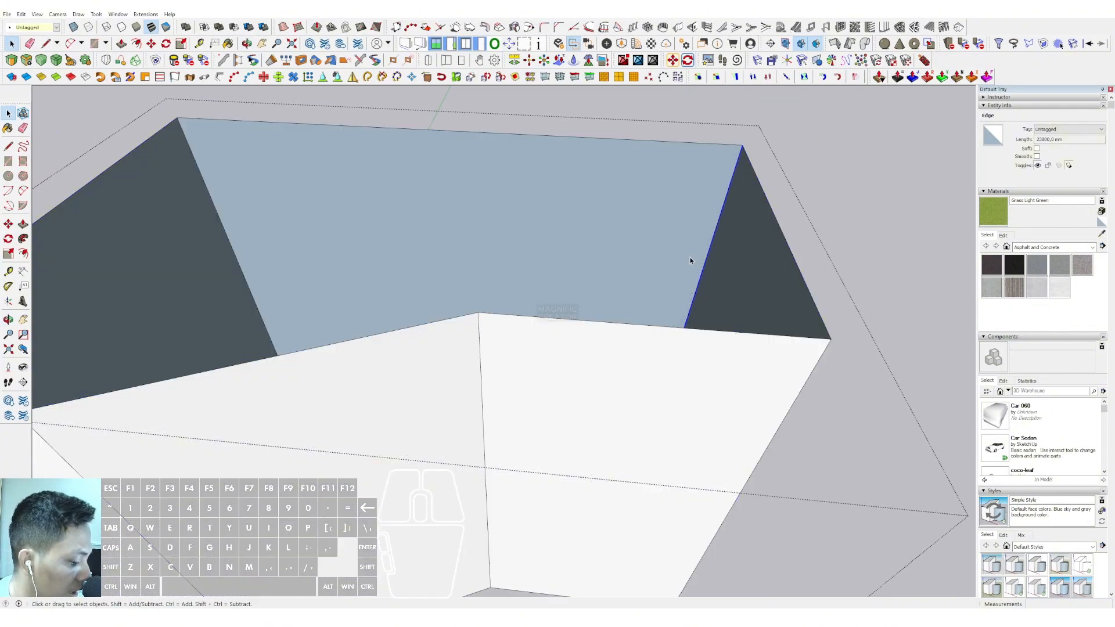
pyautogui.click(9, 223)
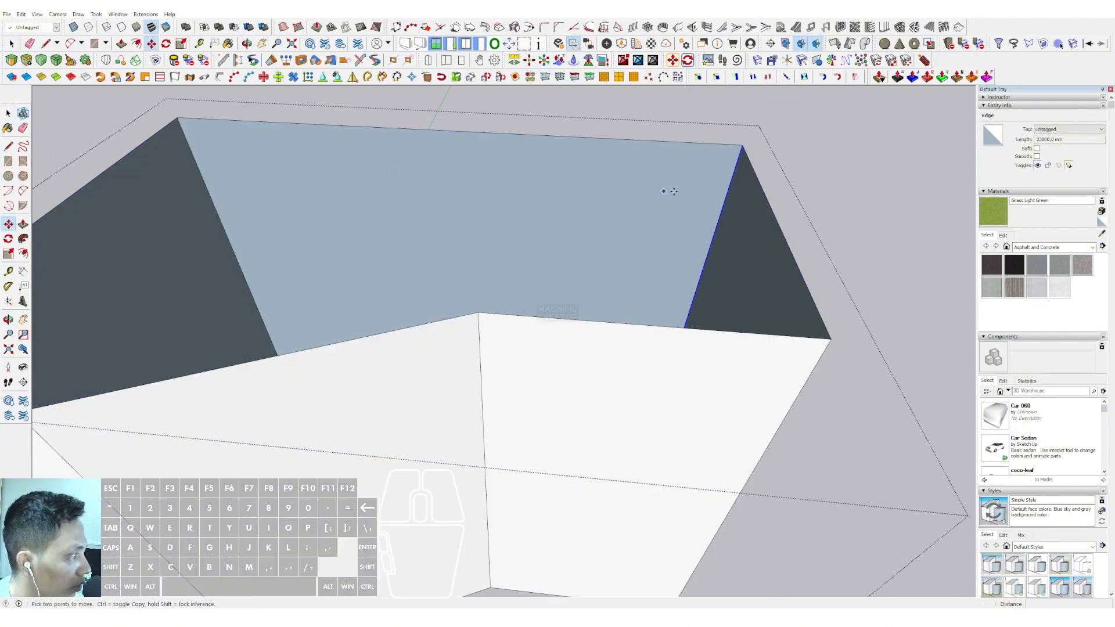
pyautogui.click(731, 177)
pyautogui.press('ctrl')
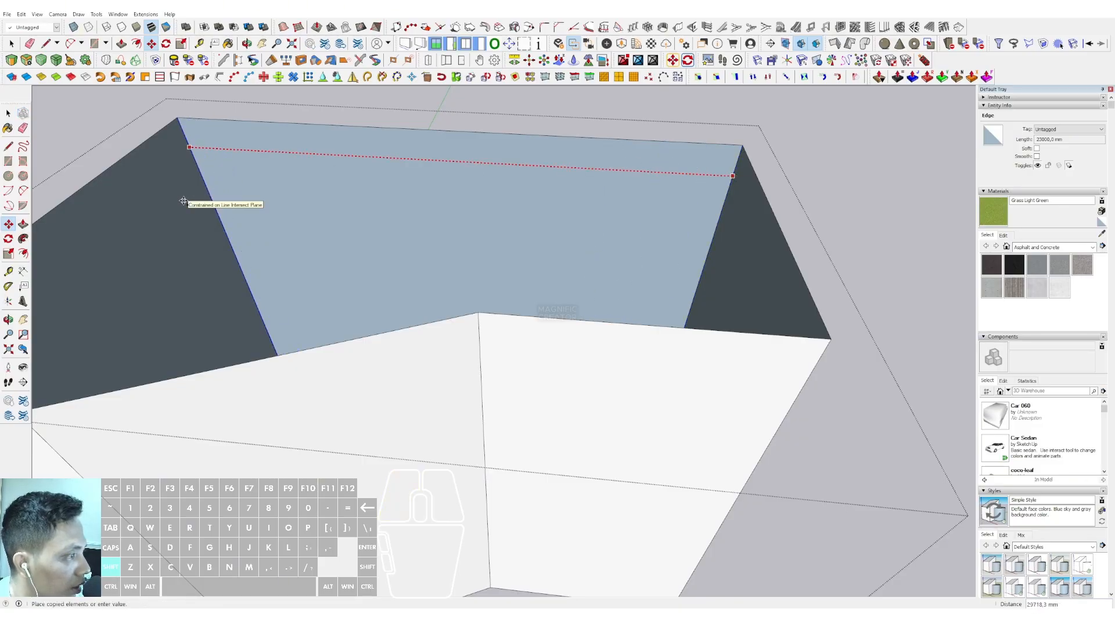
pyautogui.press('Escape')
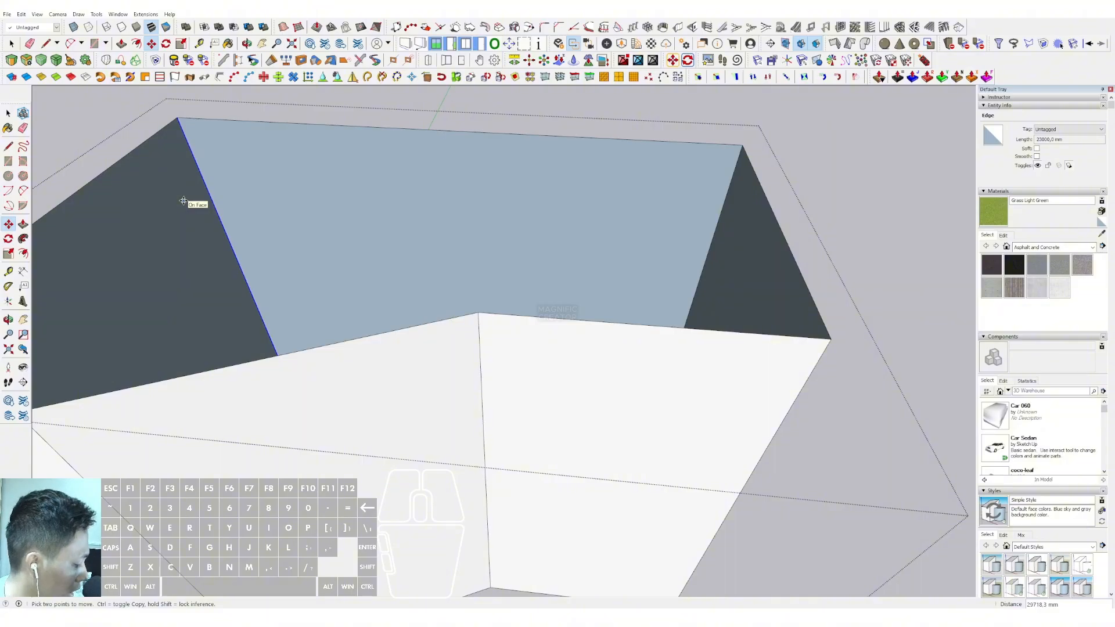
pyautogui.press('Return')
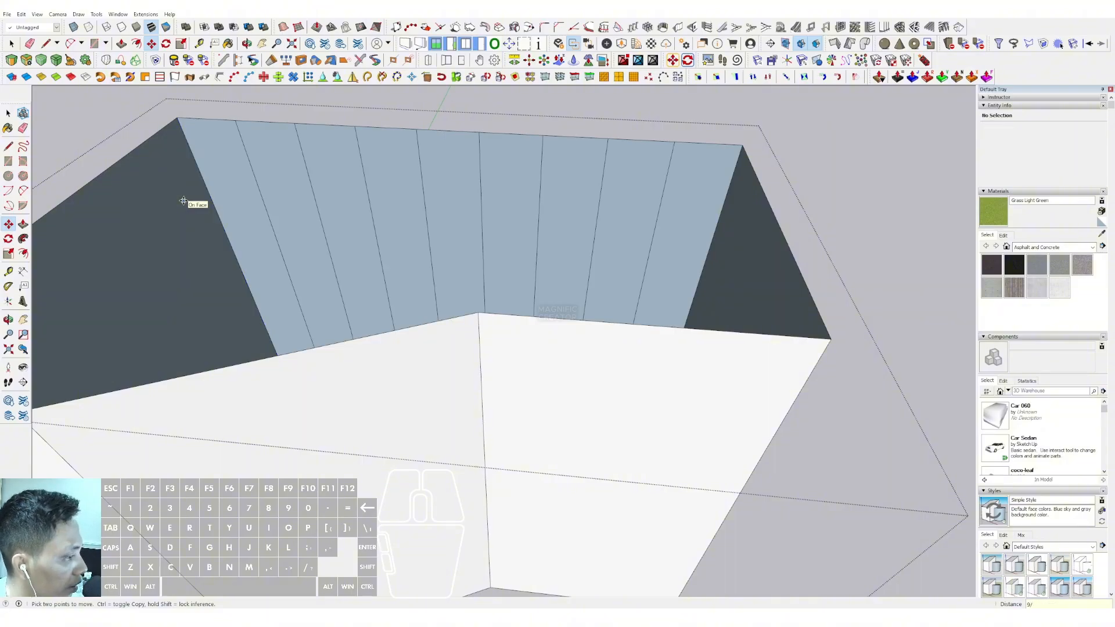
pyautogui.press('space')
# Copy the outer vertical edge of the angled front wall to the inner bend and divide the wall into four equal strips
pyautogui.scroll(-4, 473, 312)
pyautogui.scroll(2, 601, 367)
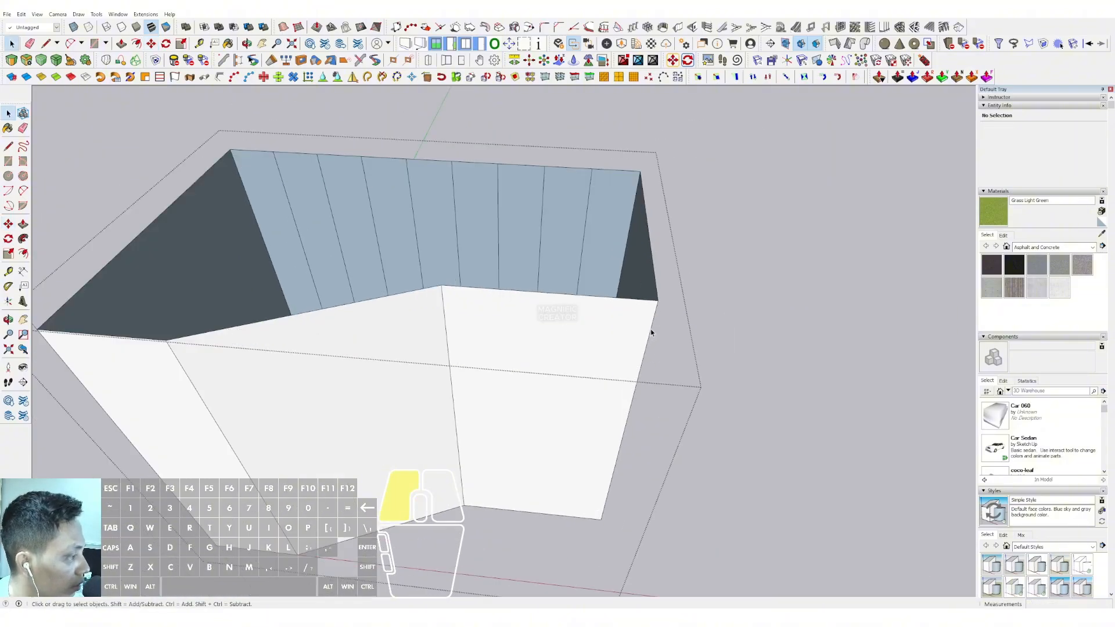
pyautogui.click(651, 329)
pyautogui.scroll(2, 650, 328)
pyautogui.press('m')
pyautogui.click(654, 324)
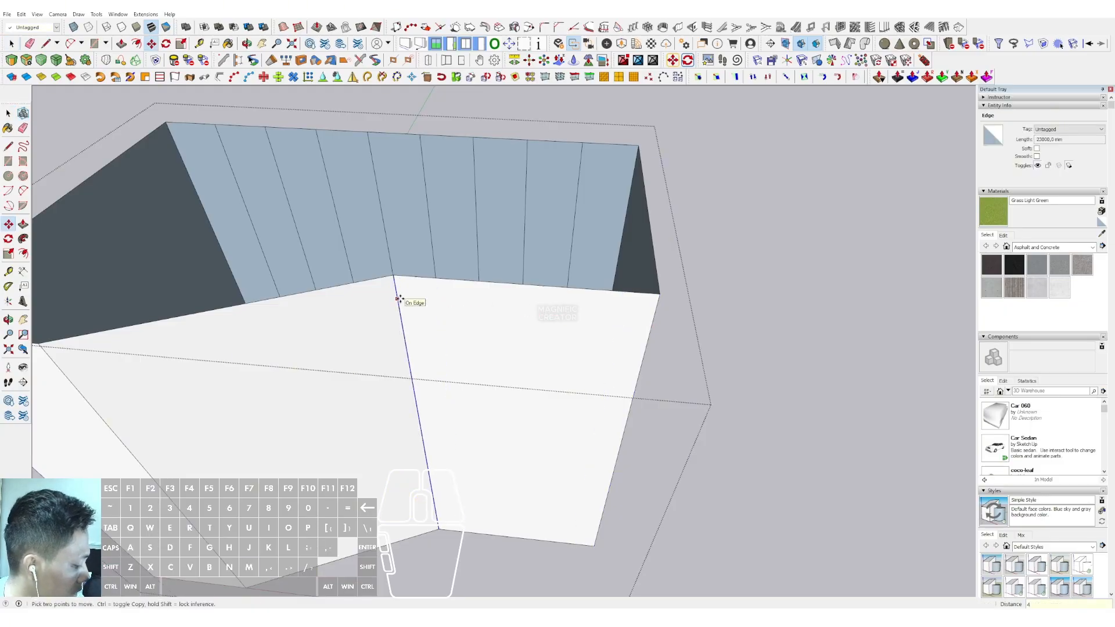
pyautogui.press('Return')
pyautogui.press('space')
# Copy the inner bend's vertical edge to the second bend and array it with 5/ across the middle front wall
pyautogui.scroll(-2, 400, 304)
pyautogui.moveTo(398, 325); pyautogui.dragTo(441, 313, button='middle')
pyautogui.scroll(2, 534, 314)
pyautogui.click(527, 280)
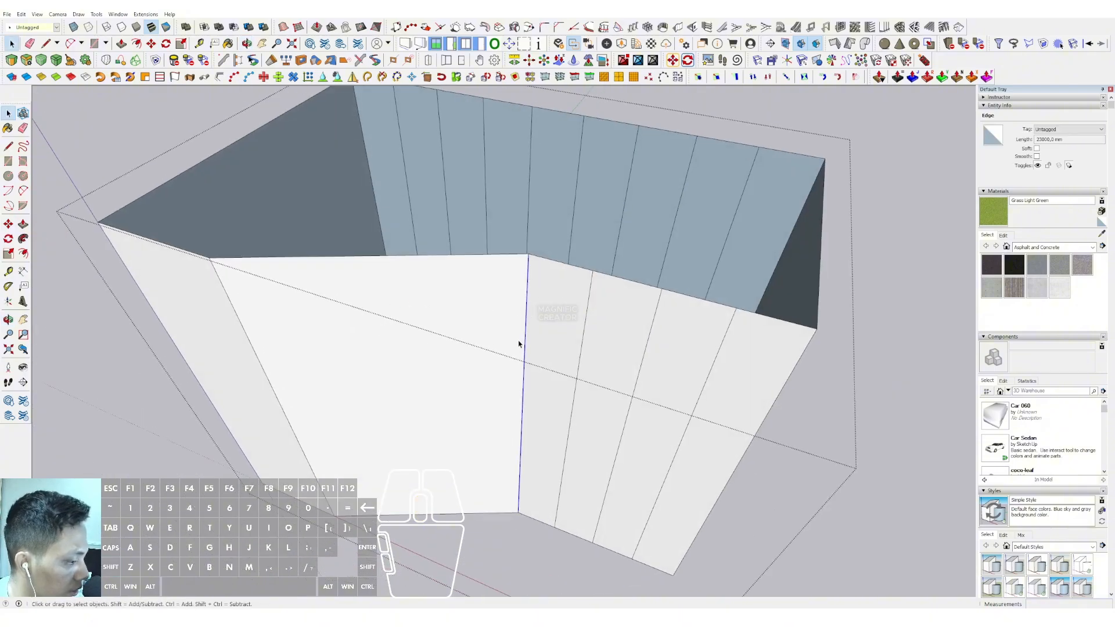
pyautogui.press('m')
pyautogui.click(528, 312)
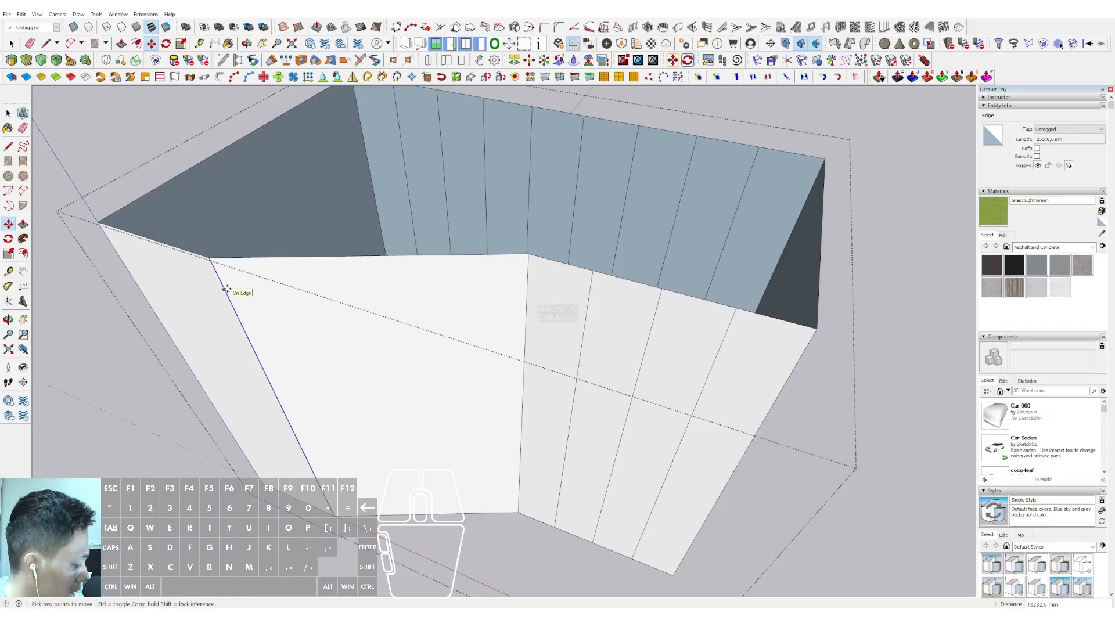
pyautogui.write('5/')
pyautogui.press('Return')
pyautogui.press('space')
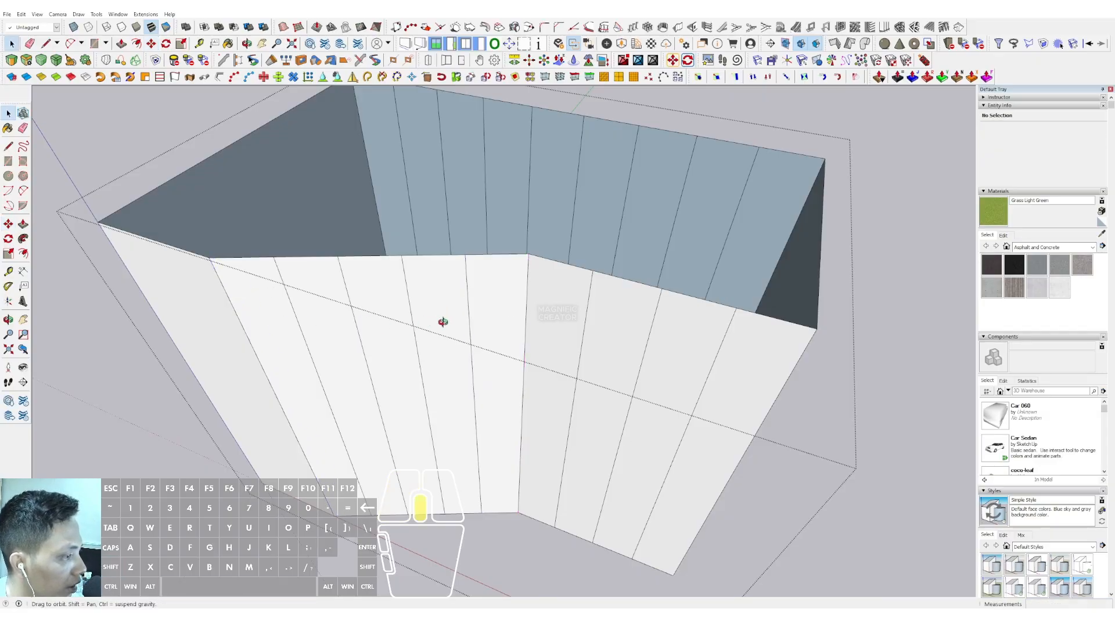
# Copy the second bend's vertical edge to the end corner and array it with 2/ across the narrow front wall
pyautogui.moveTo(442, 321)
pyautogui.mouseDown(button='middle')
pyautogui.moveTo(375, 363)
pyautogui.moveTo(458, 316)
pyautogui.moveTo(437, 313)
pyautogui.mouseUp(button='middle')
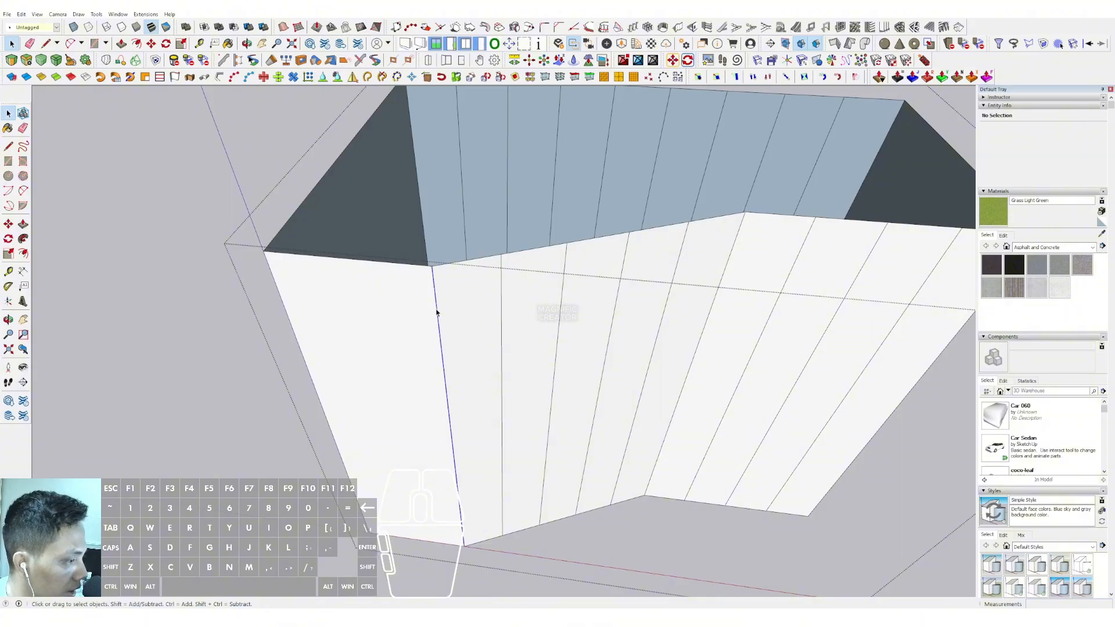
pyautogui.click(437, 313)
pyautogui.press('m')
pyautogui.moveTo(434, 297); pyautogui.dragTo(276, 282)
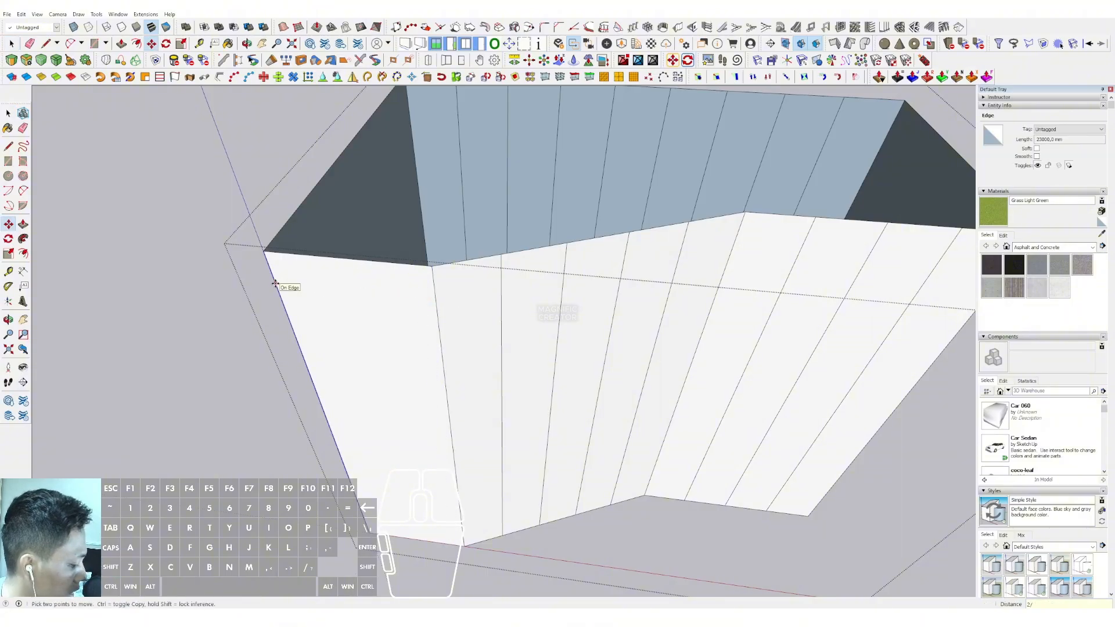
pyautogui.press('space')
# Copy the corner edge of the side wall beside the narrow front wall to the wall's far end and array it into equal strips
pyautogui.moveTo(275, 284); pyautogui.dragTo(668, 279, button='middle')
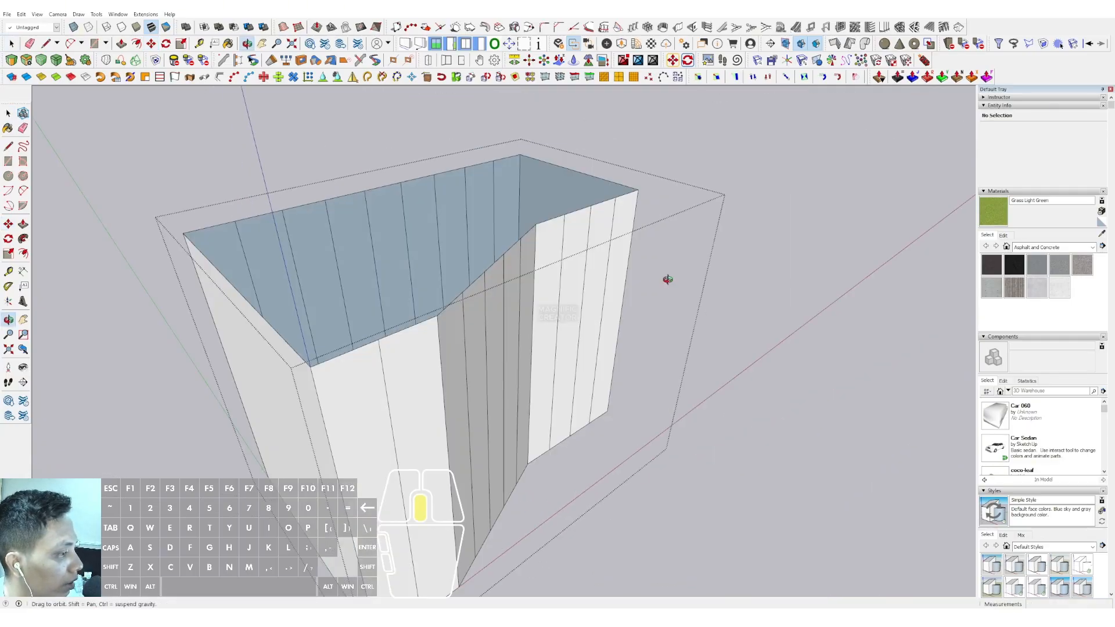
pyautogui.keyDown('shift'); pyautogui.moveTo(445, 391); pyautogui.dragTo(552, 323, button='middle'); pyautogui.keyUp('shift')
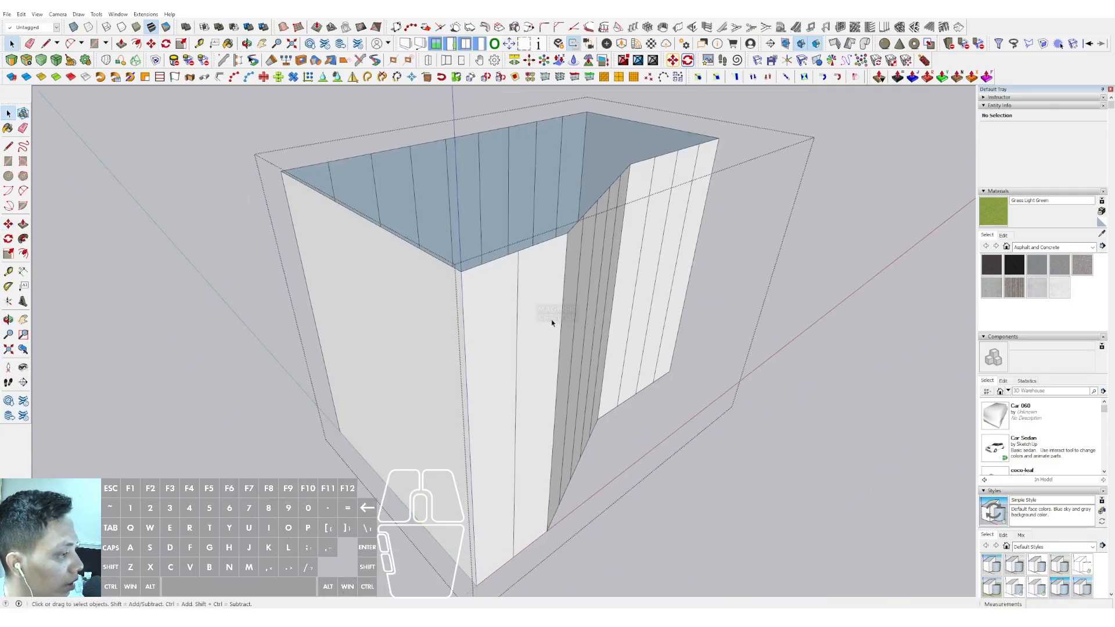
pyautogui.click(464, 318)
pyautogui.scroll(1, 467, 380)
pyautogui.keyDown('shift'); pyautogui.moveTo(468, 381); pyautogui.dragTo(510, 400, button='middle'); pyautogui.keyUp('shift')
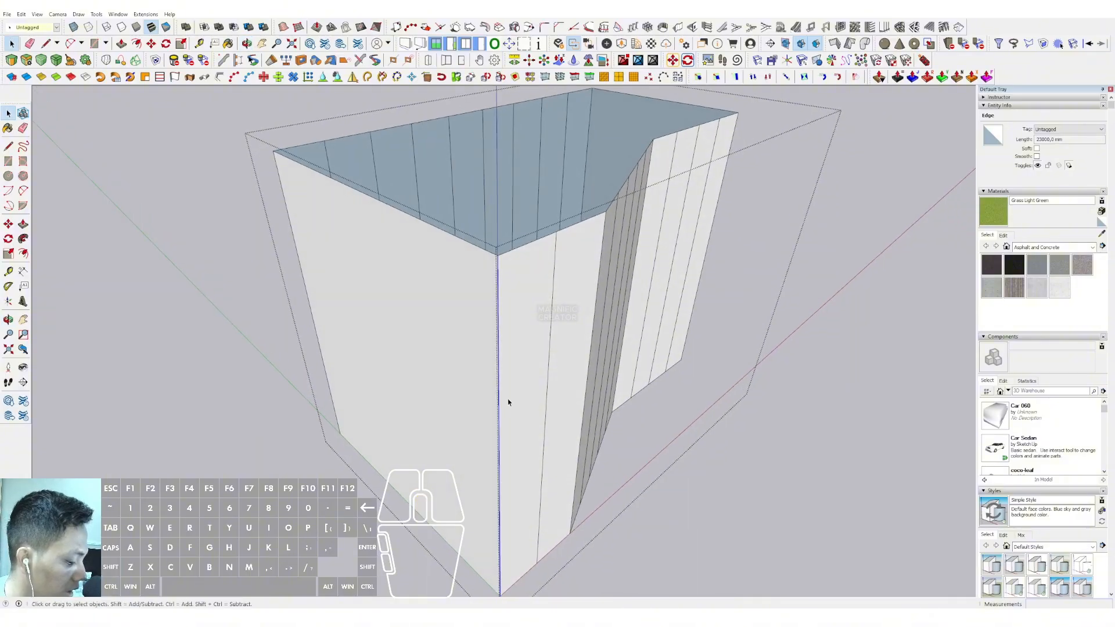
pyautogui.press('m')
pyautogui.press('ctrl')
pyautogui.click(497, 335)
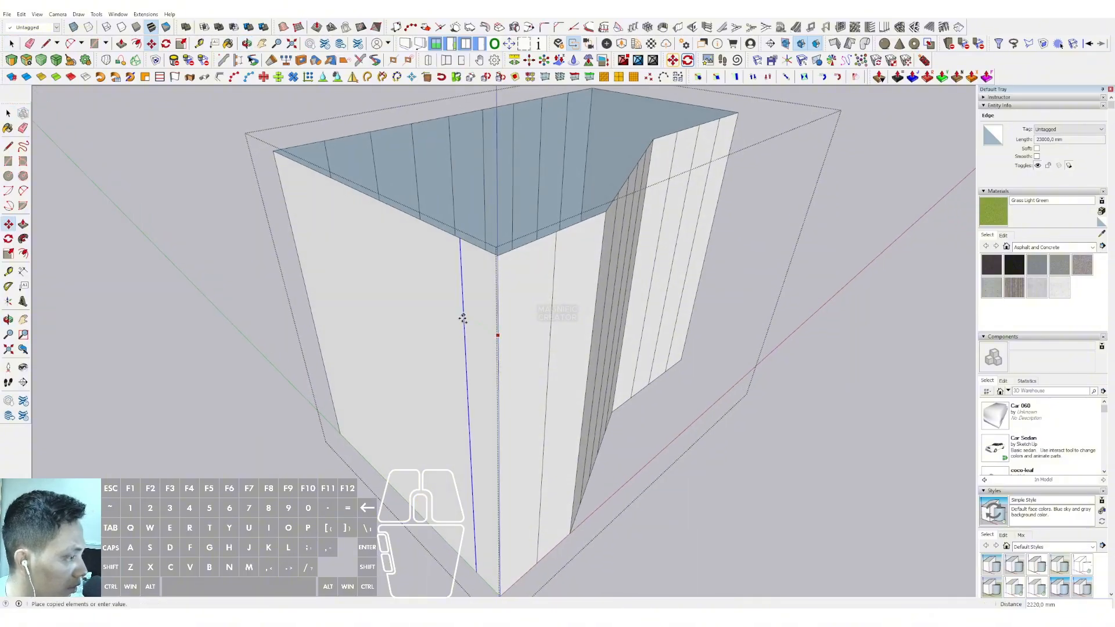
pyautogui.click(289, 213)
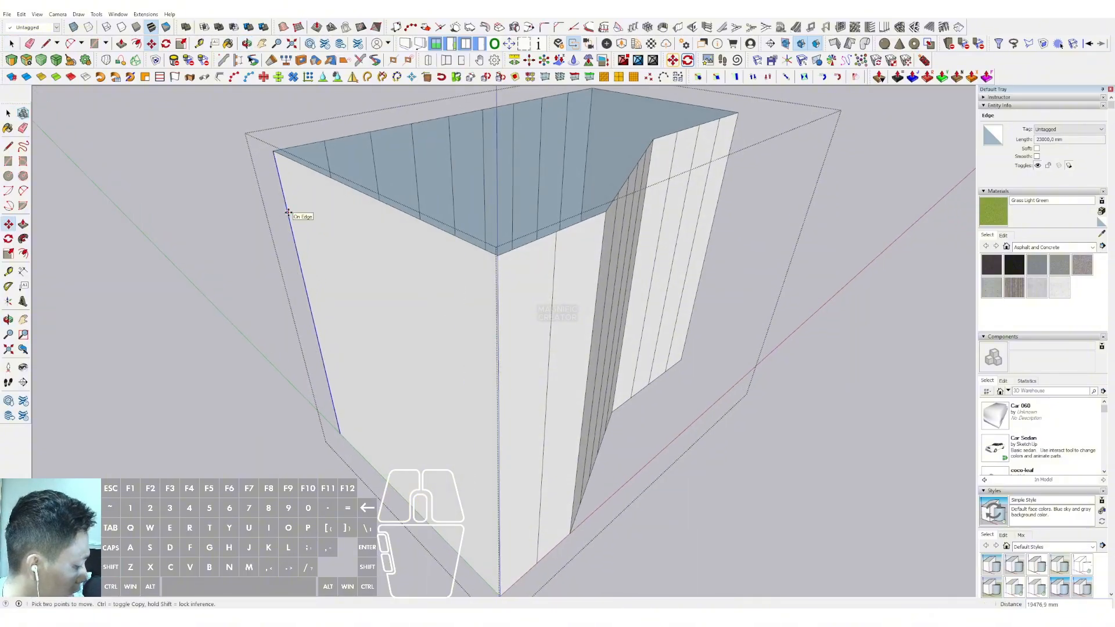
pyautogui.press('Return')
pyautogui.press('space')
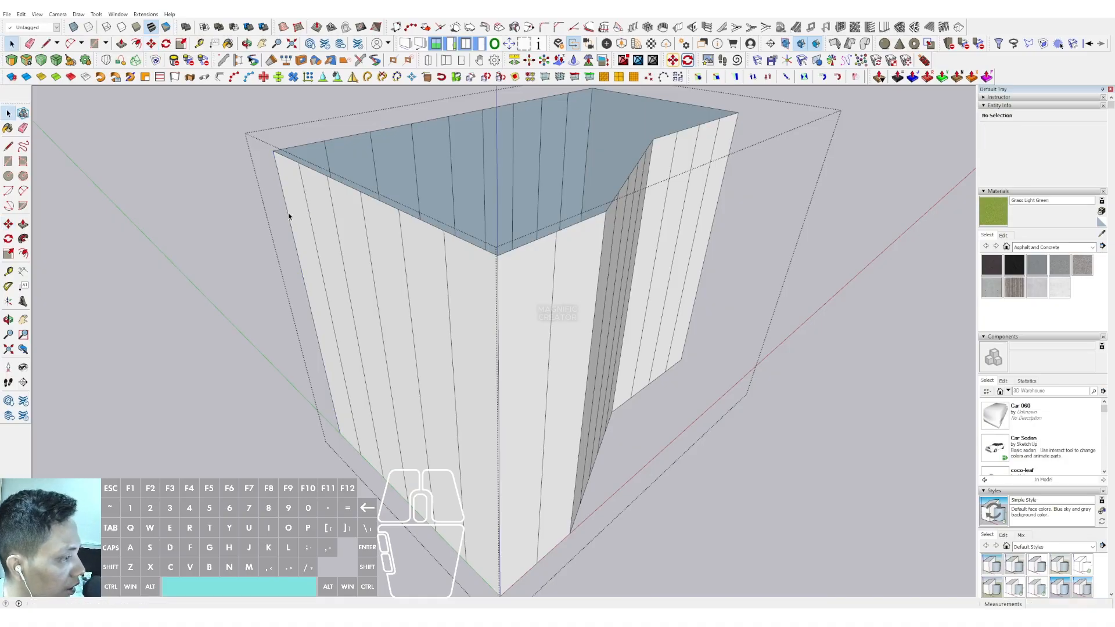
# Copy the vertical corner edge of the side wall beside the four-strip front wall to its far end and array it into equal strips
pyautogui.moveTo(289, 213); pyautogui.dragTo(480, 328, button='middle')
pyautogui.click(635, 359)
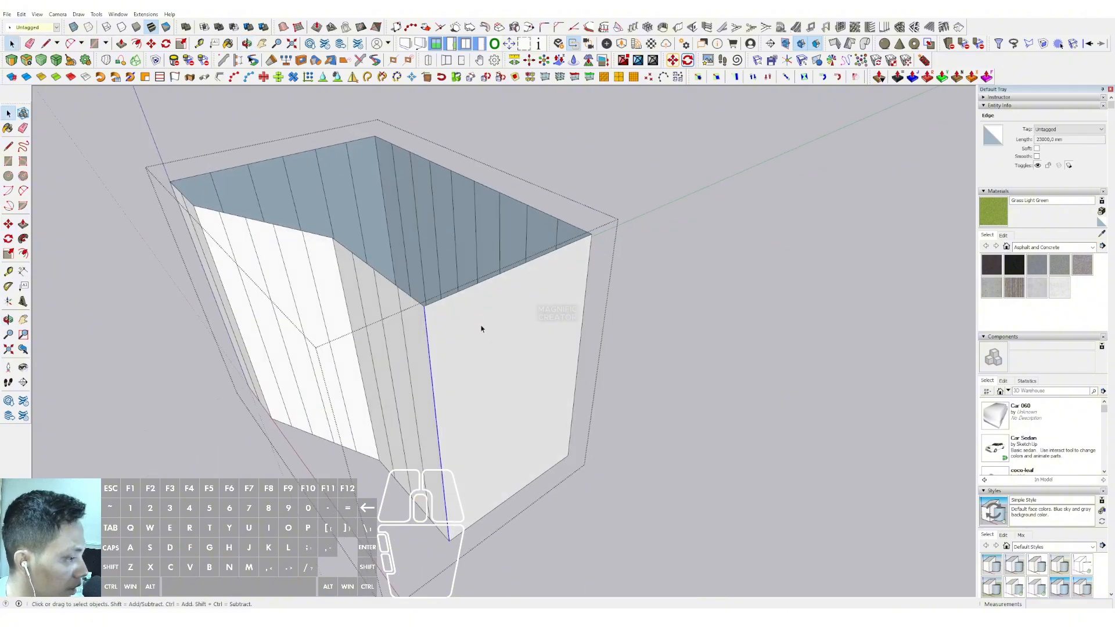
pyautogui.click(426, 324)
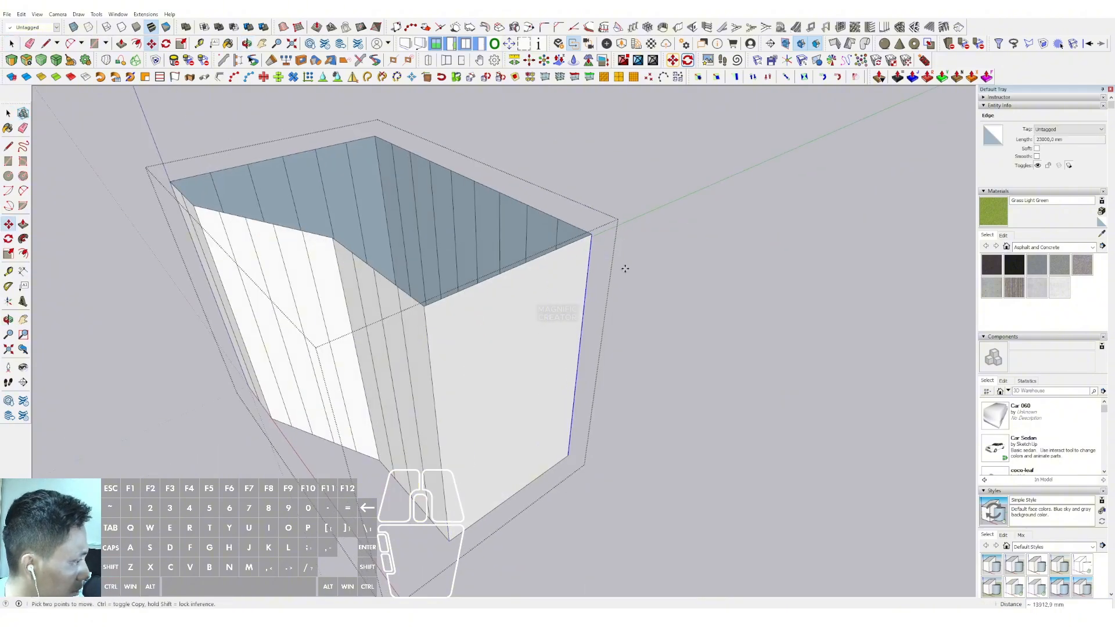
pyautogui.press('Return')
pyautogui.press('space')
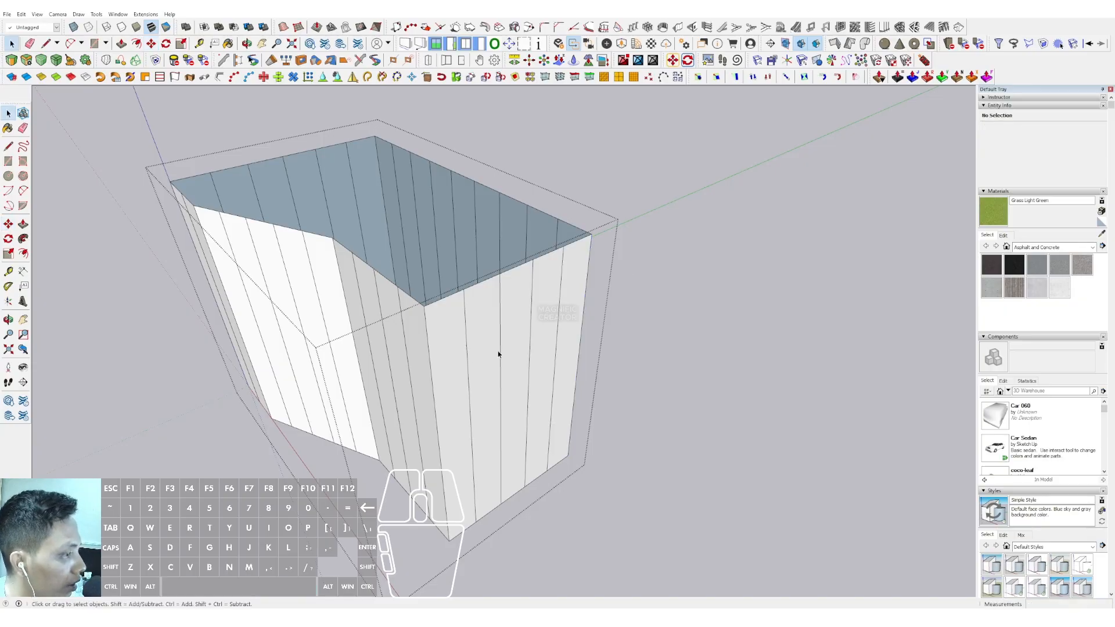
# Copy the shell's top perimeter edges down to its base and array them with 6/ into six equal horizontal rows
pyautogui.moveTo(499, 354); pyautogui.dragTo(652, 214, button='middle')
pyautogui.moveTo(448, 300); pyautogui.dragTo(511, 179, button='middle')
pyautogui.tripleClick(517, 241)
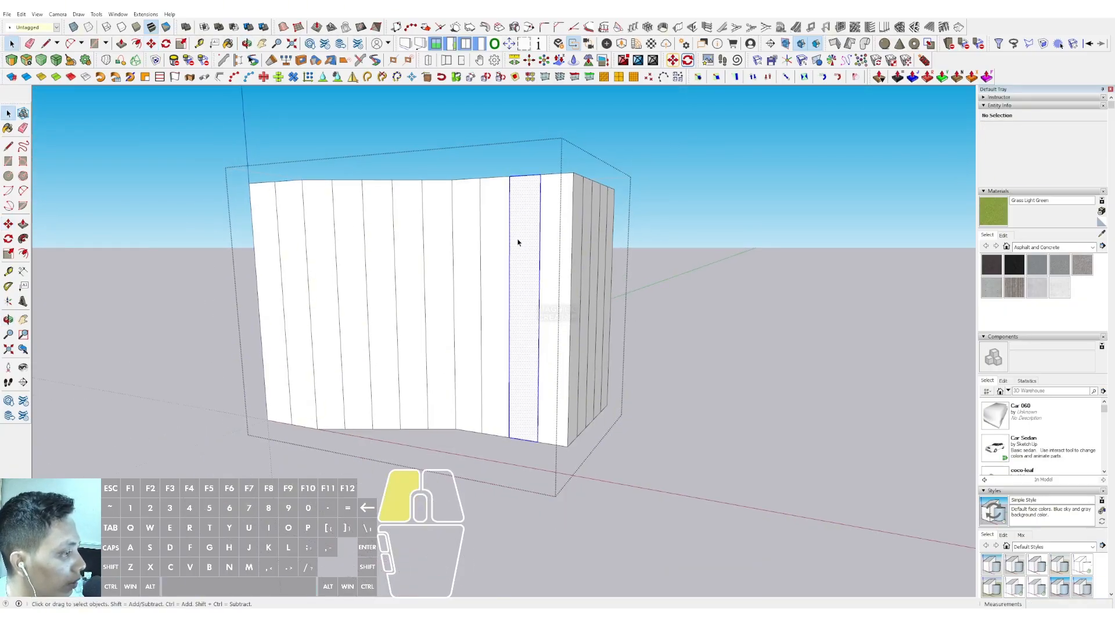
pyautogui.moveTo(517, 242); pyautogui.dragTo(566, 246, button='middle')
pyautogui.moveTo(167, 147); pyautogui.dragTo(619, 216)
pyautogui.moveTo(517, 214); pyautogui.dragTo(410, 265, button='middle')
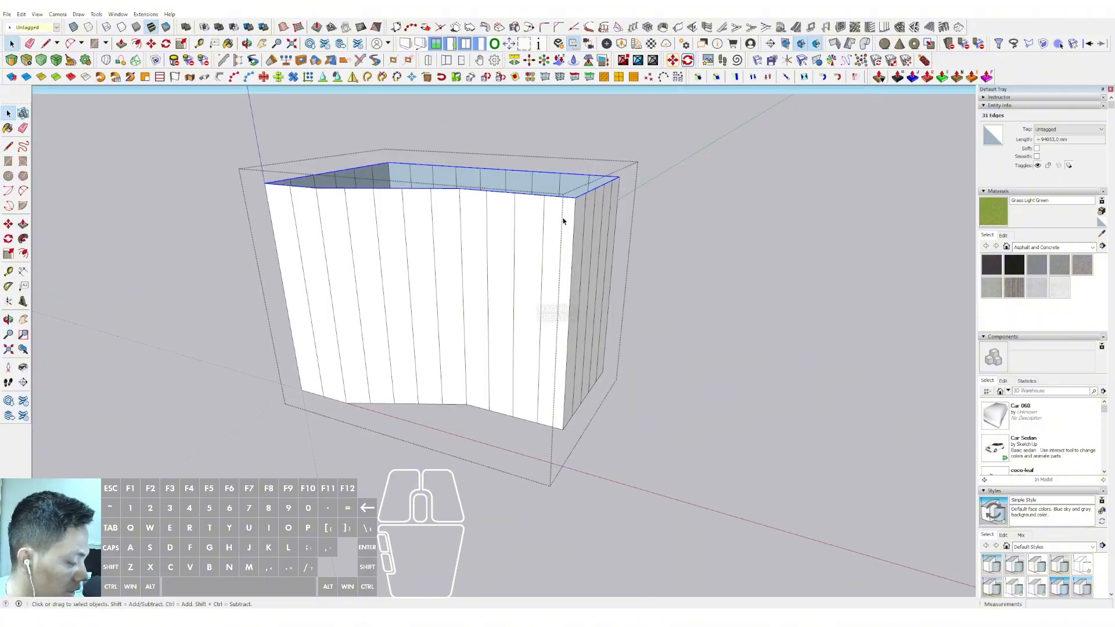
pyautogui.scroll(2, 571, 214)
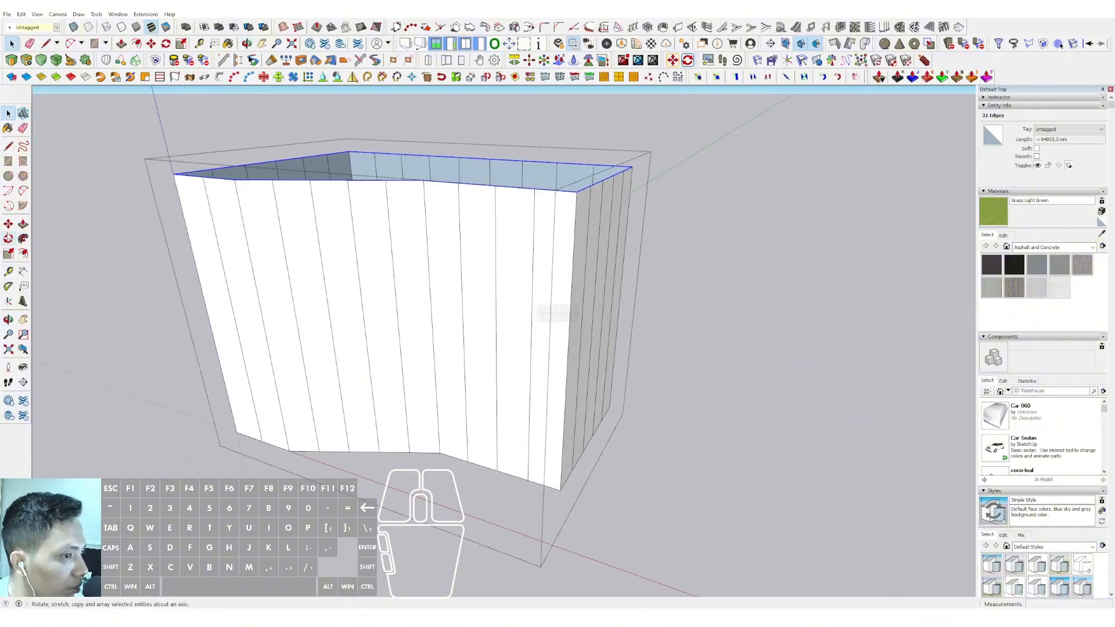
pyautogui.click(8, 224)
pyautogui.click(578, 193)
pyautogui.press('ctrl')
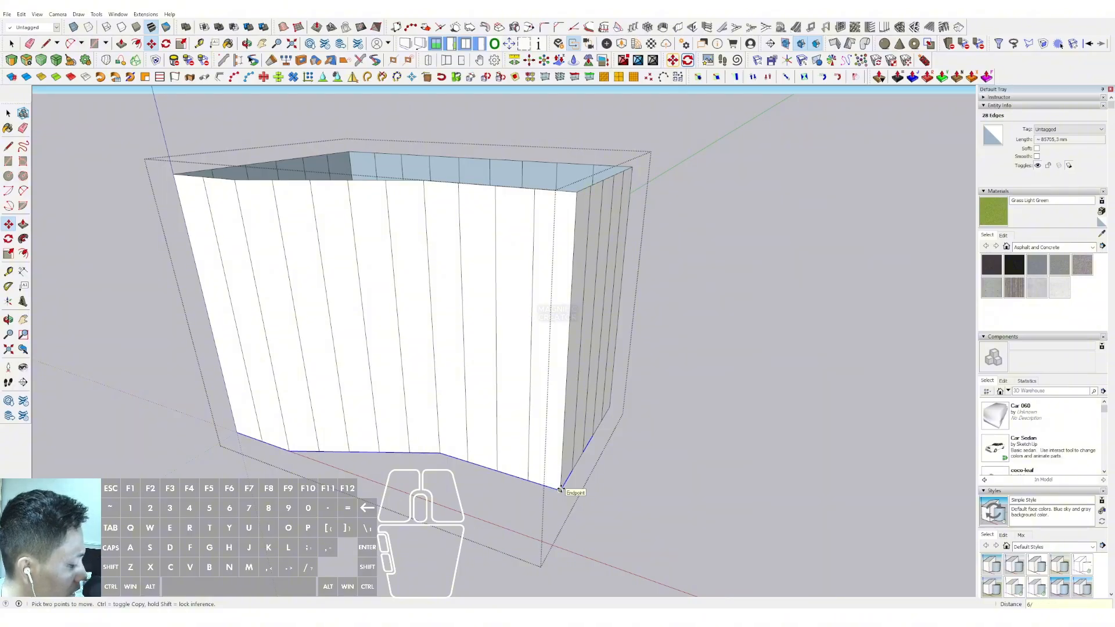
pyautogui.press('Return')
pyautogui.hotkey('ctrl', 't')
pyautogui.press('space')
# Convert the whole gridded shell with Lattice Maker, using Gray for the lattice material and Glass for the panes
pyautogui.scroll(-2, 448, 343)
pyautogui.moveTo(442, 311); pyautogui.dragTo(398, 249, button='middle')
pyautogui.tripleClick(399, 249)
pyautogui.click(145, 14)
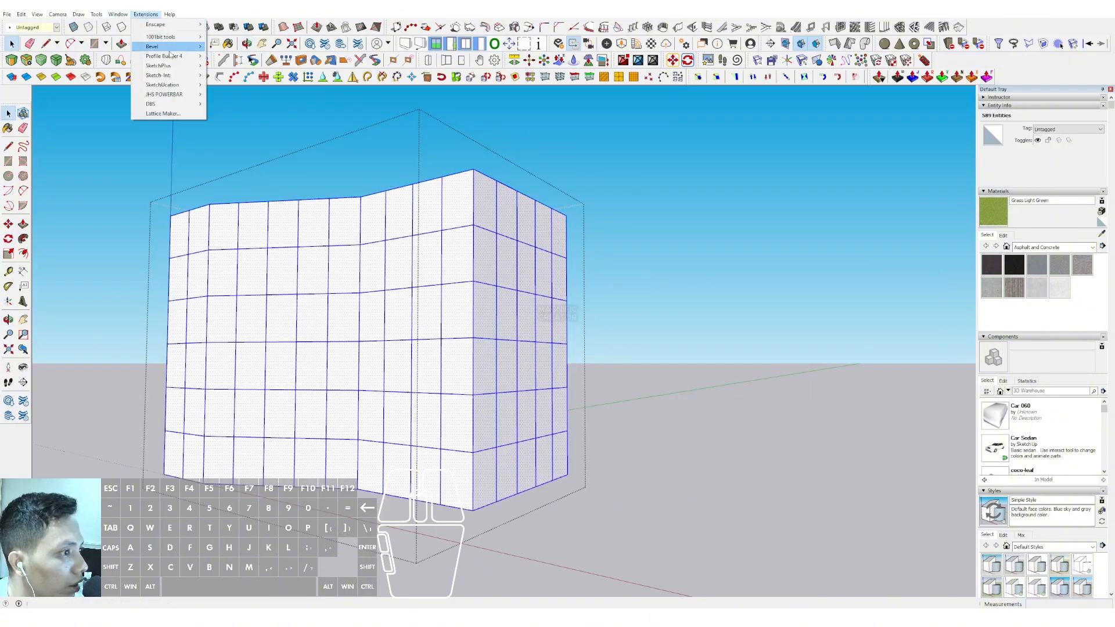
pyautogui.click(169, 113)
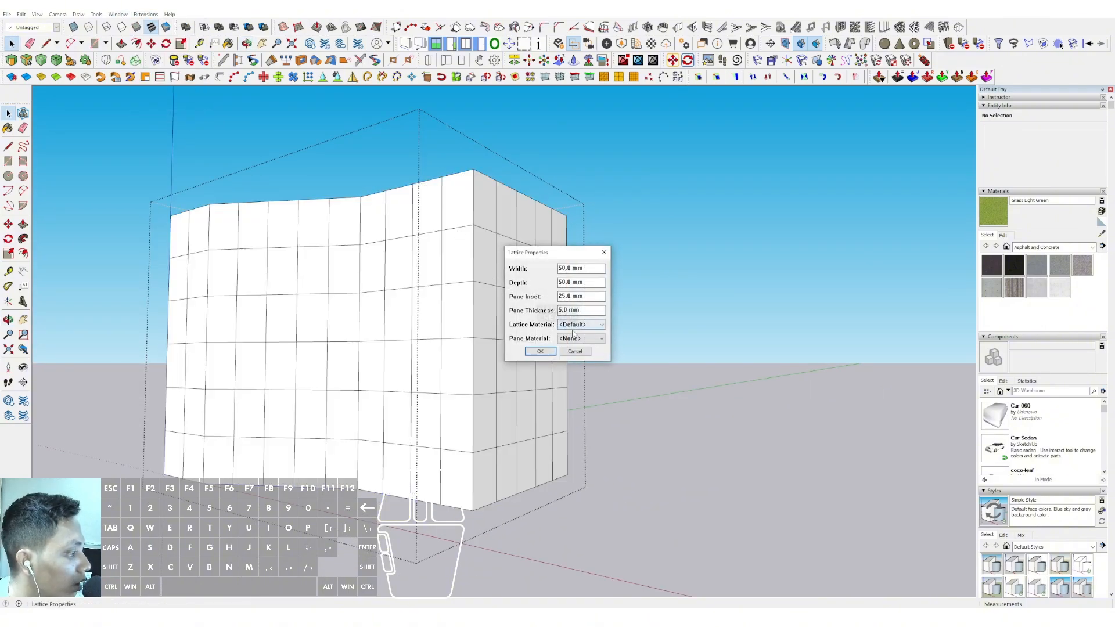
pyautogui.click(578, 339)
pyautogui.click(571, 368)
pyautogui.click(581, 324)
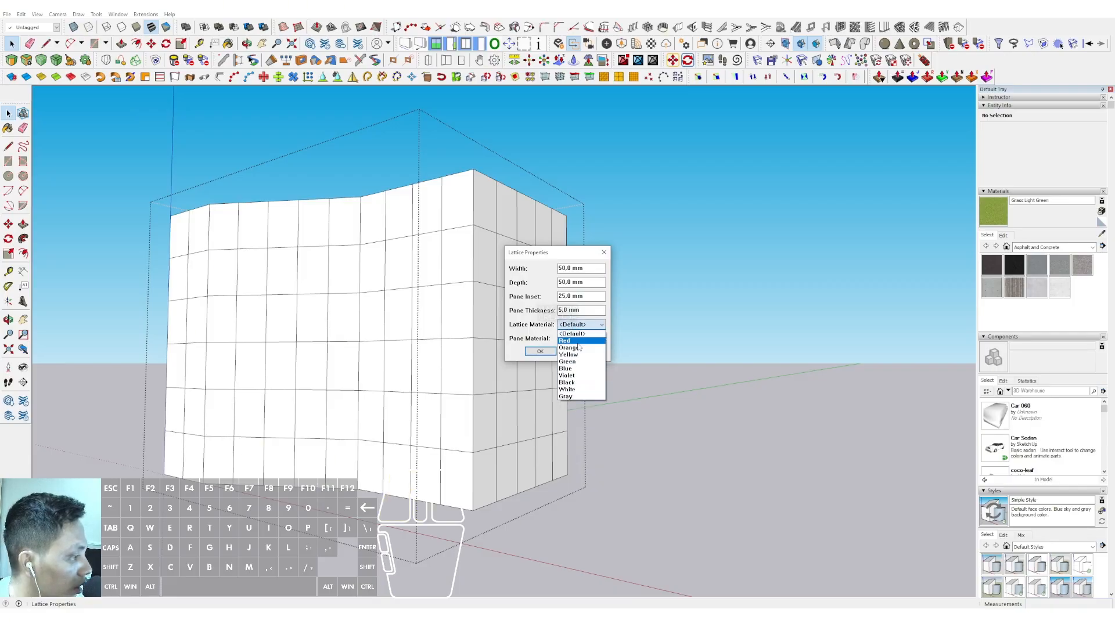
pyautogui.click(571, 396)
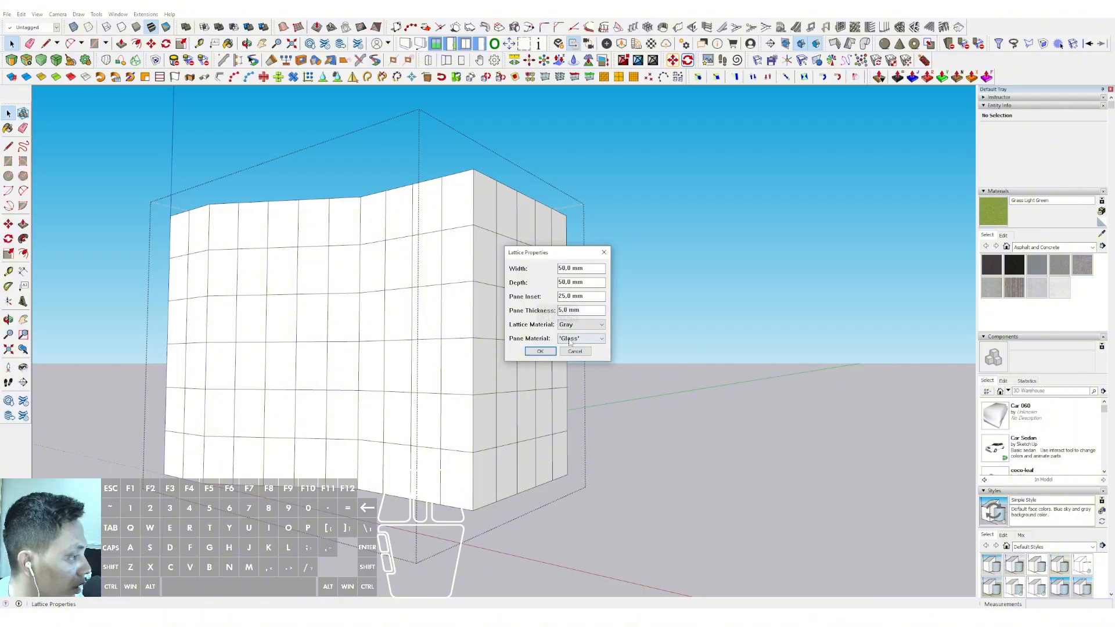
pyautogui.click(540, 352)
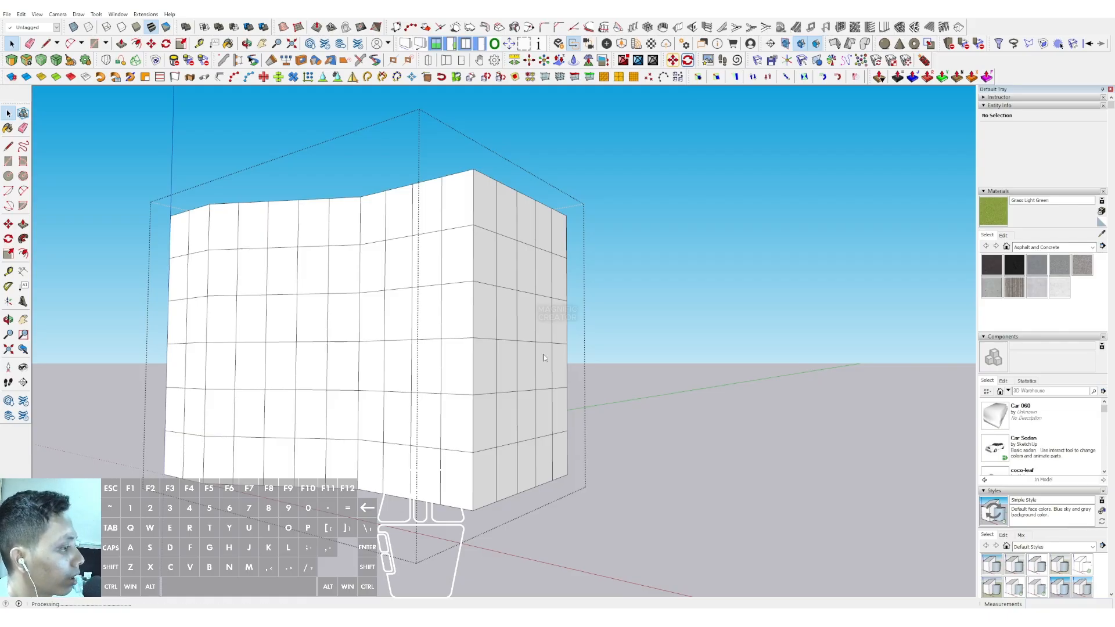
pyautogui.click(652, 265)
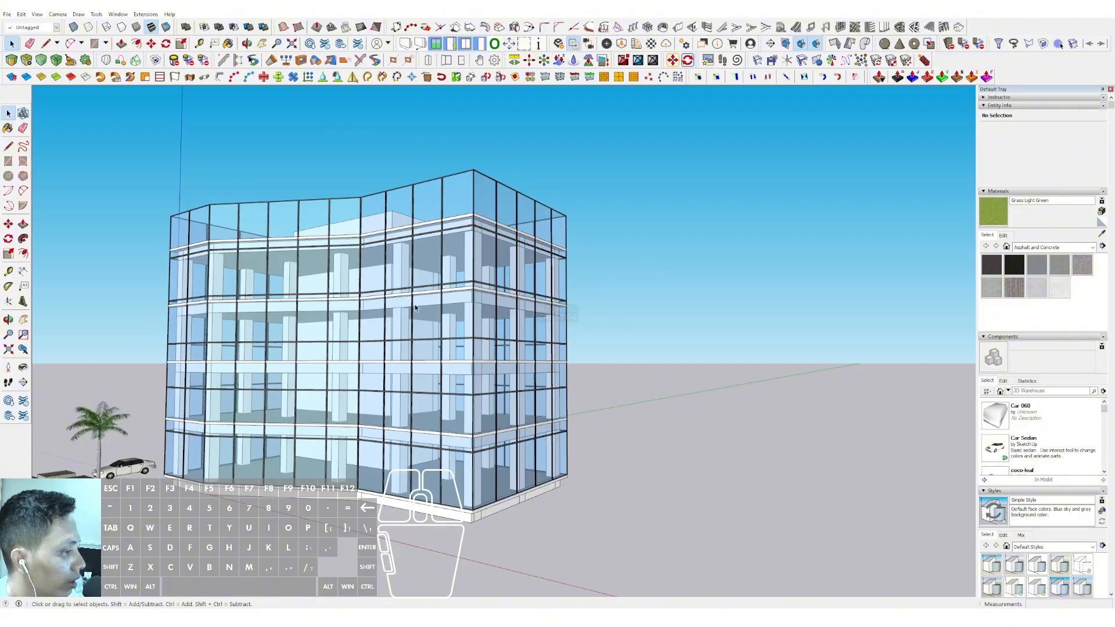
# Sample the facade's glass material and make it a darker grey-blue with saturation 20, luminosity 45 and higher opacity
pyautogui.moveTo(414, 307); pyautogui.dragTo(517, 317, button='middle')
pyautogui.press('b')
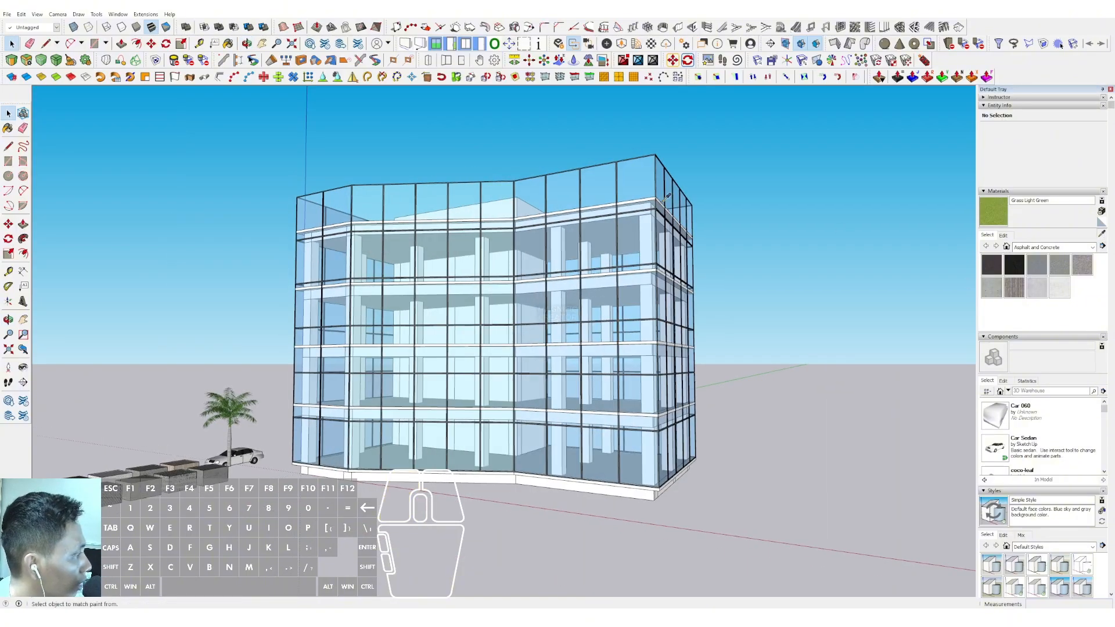
pyautogui.scroll(5, 633, 177)
pyautogui.keyDown('alt'); pyautogui.click(713, 183); pyautogui.keyUp('alt')
pyautogui.click(1004, 236)
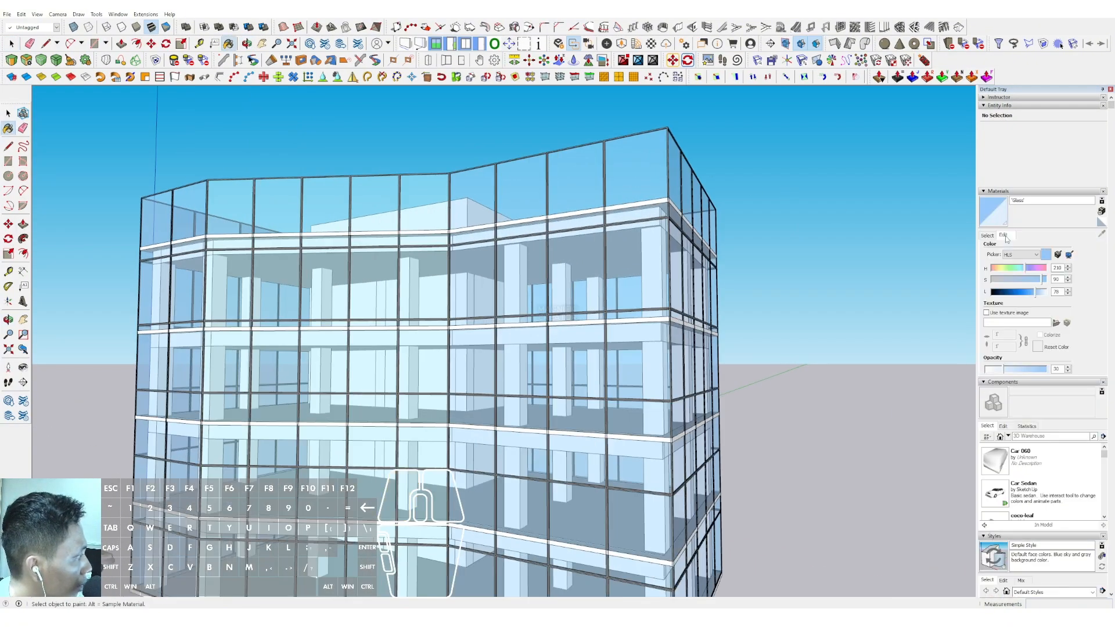
pyautogui.click(1014, 371)
pyautogui.click(1024, 292)
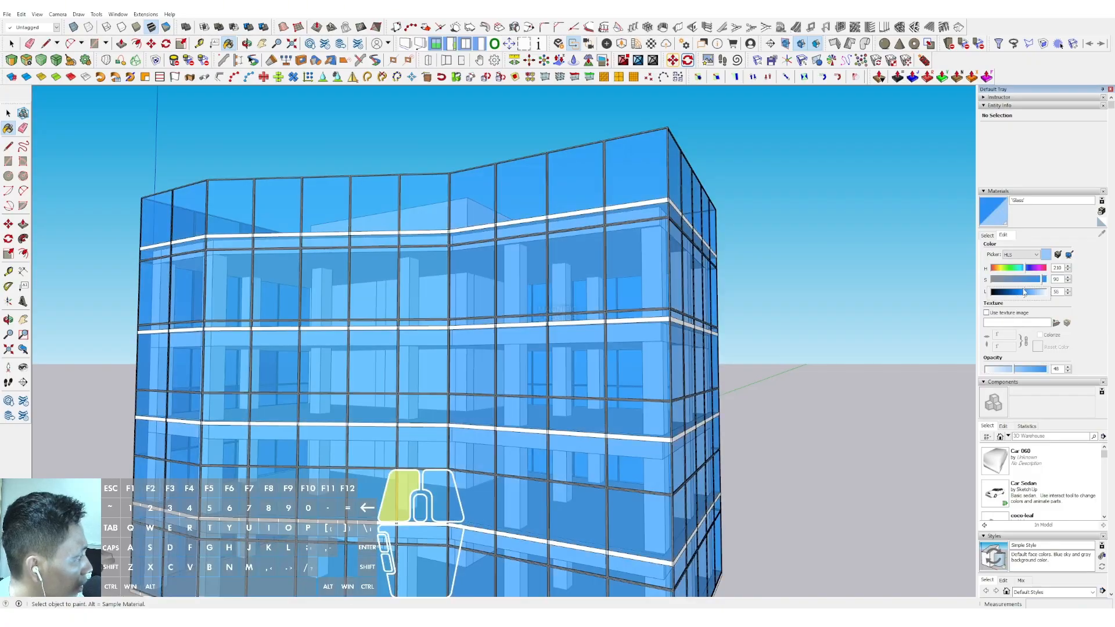
pyautogui.click(1004, 279)
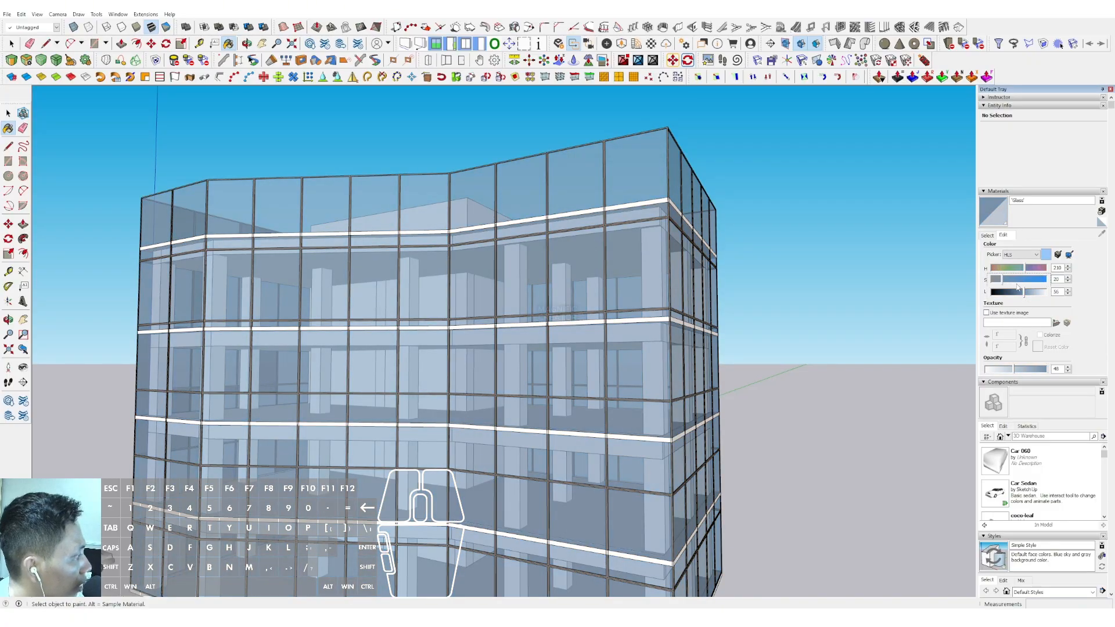
pyautogui.click(1016, 293)
# Offset the roof slab's outer edge inward by 100 mm and push/pull the resulting rim strip
pyautogui.moveTo(421, 247); pyautogui.dragTo(553, 448, button='middle')
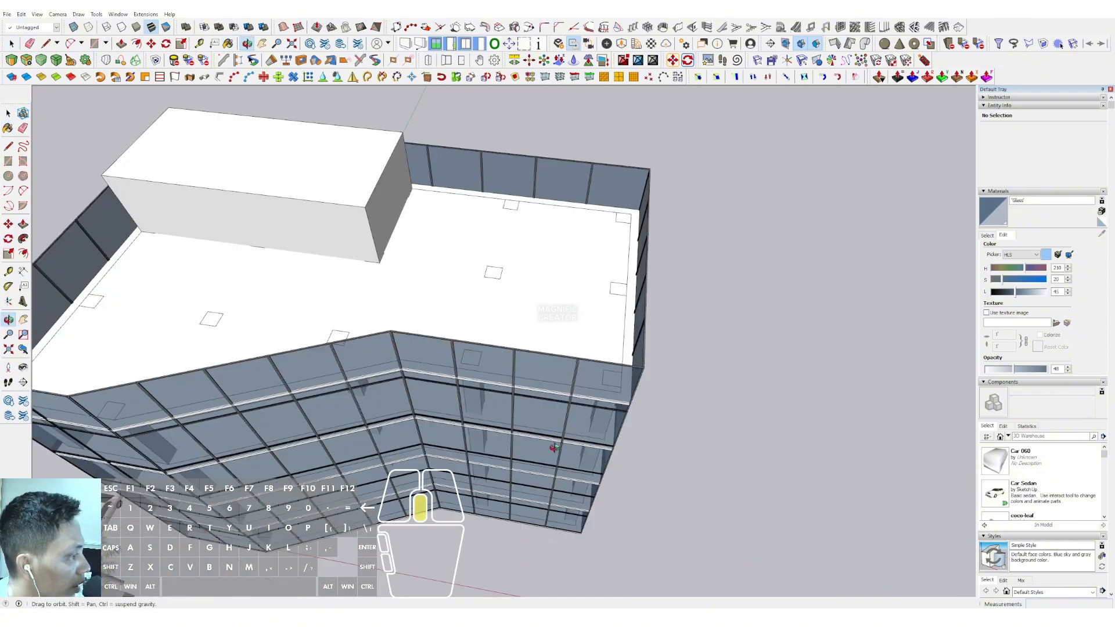
pyautogui.scroll(3, 584, 273)
pyautogui.moveTo(585, 274); pyautogui.dragTo(587, 296, button='middle')
pyautogui.scroll(3, 589, 296)
pyautogui.doubleClick(594, 296)
pyautogui.click(593, 296)
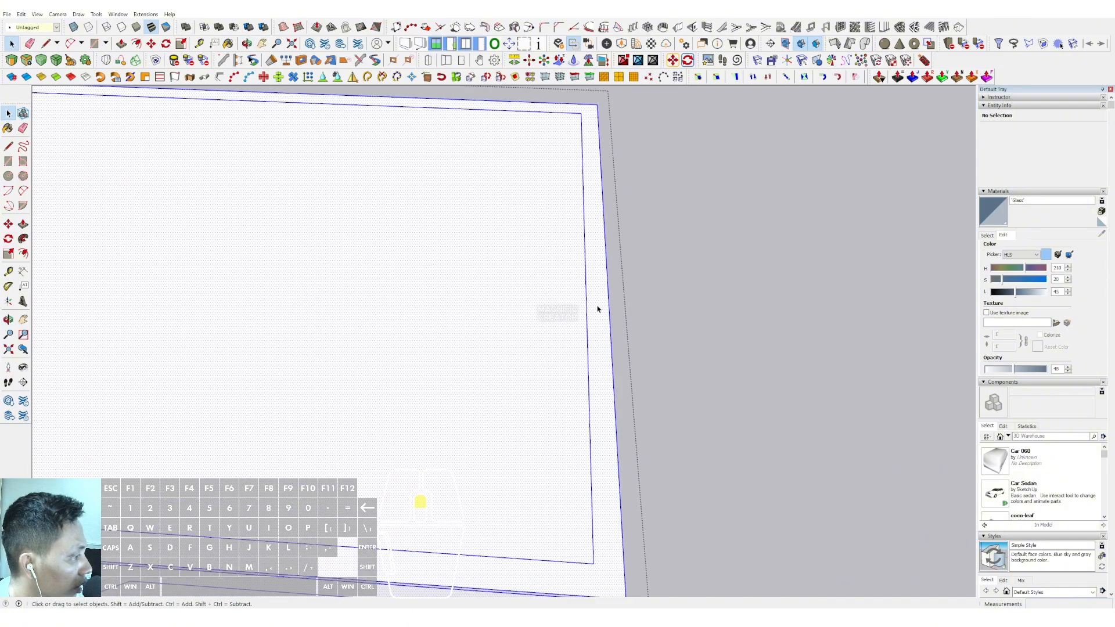
pyautogui.scroll(5, 598, 295)
pyautogui.press('f')
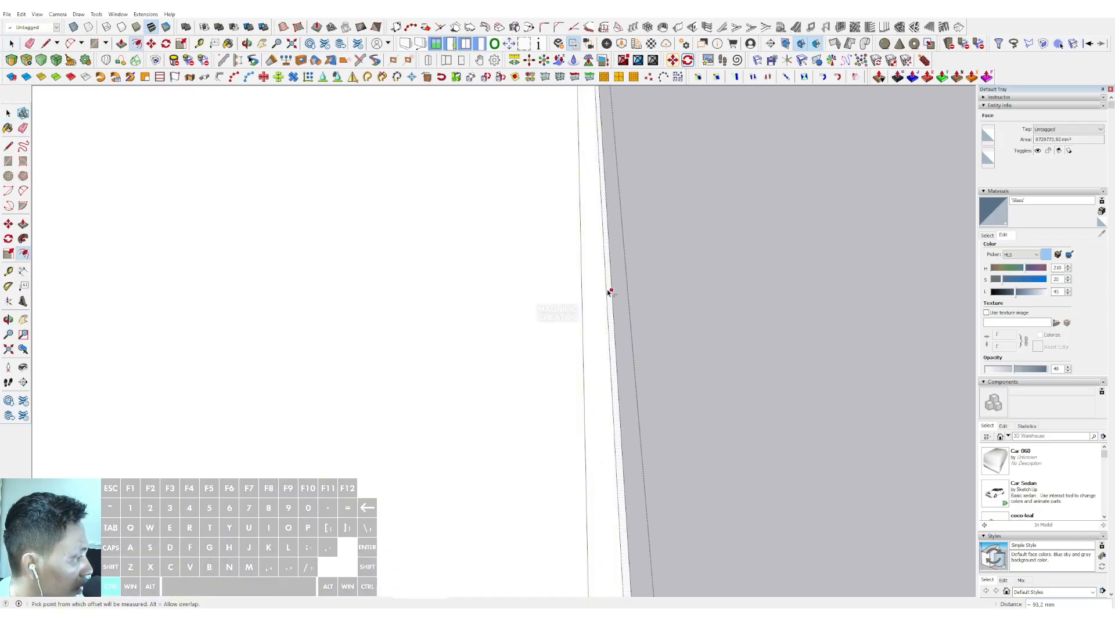
pyautogui.click(608, 292)
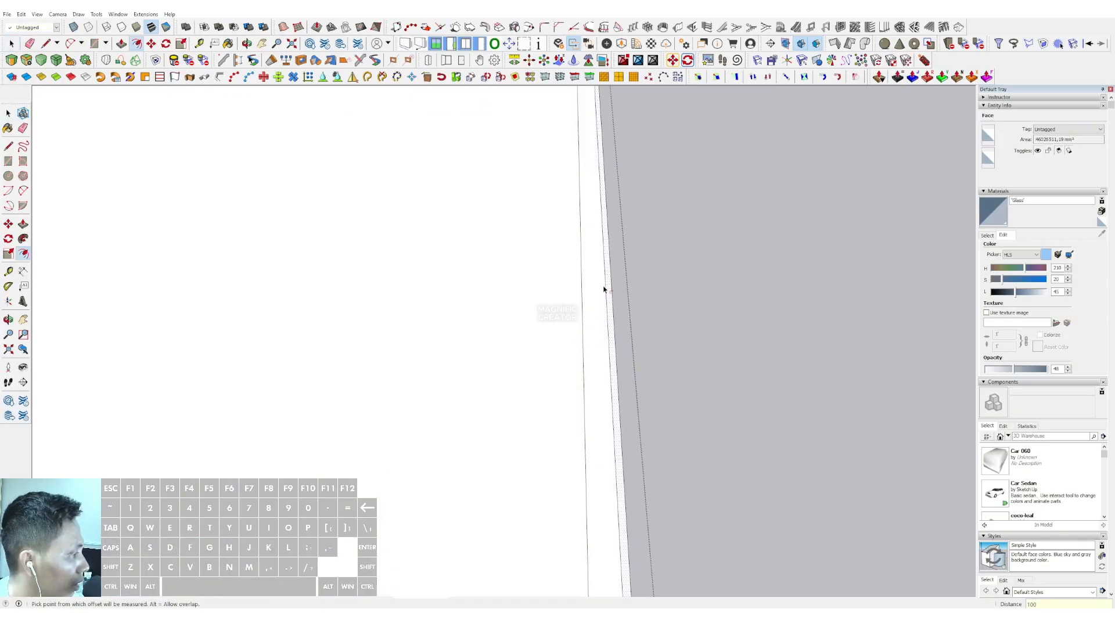
pyautogui.press('p')
pyautogui.moveTo(565, 259); pyautogui.dragTo(509, 219, button='middle')
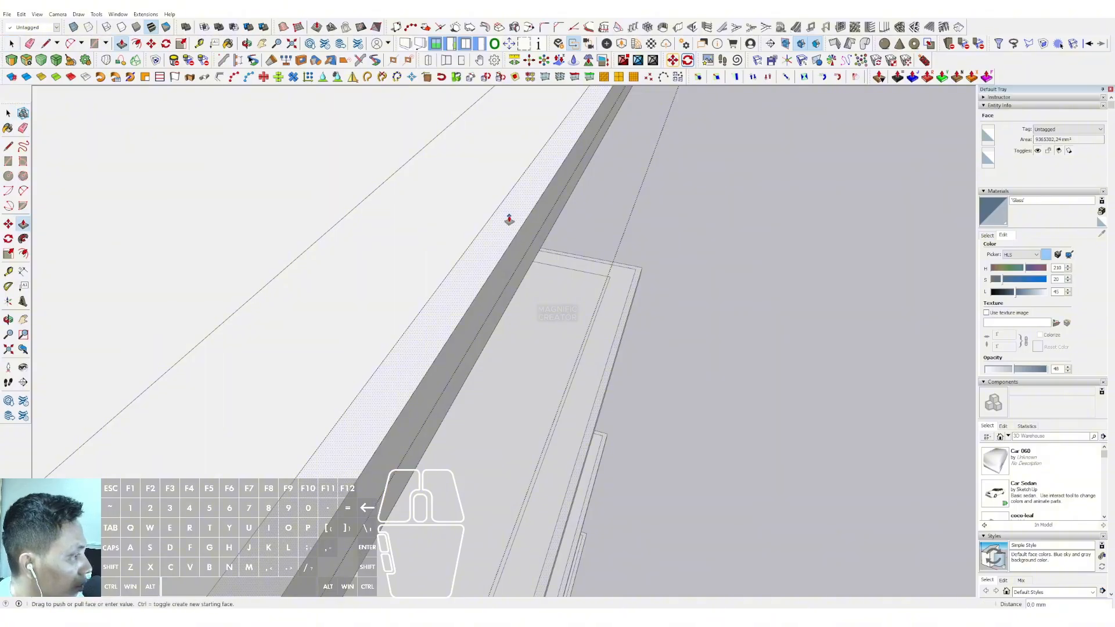
pyautogui.press('space')
# Trace the base slab's bottom front edge with lines from the outer corner through both bends to the opposite end
pyautogui.scroll(-8, 652, 259)
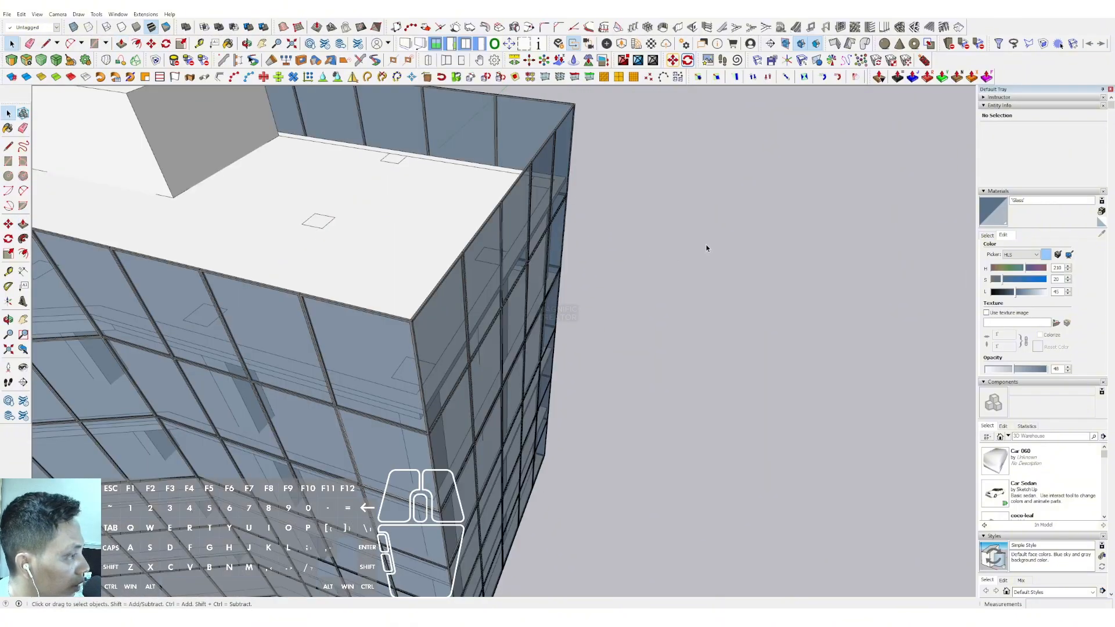
pyautogui.moveTo(706, 248); pyautogui.dragTo(573, 344, button='middle')
pyautogui.press('space')
pyautogui.scroll(3, 639, 409)
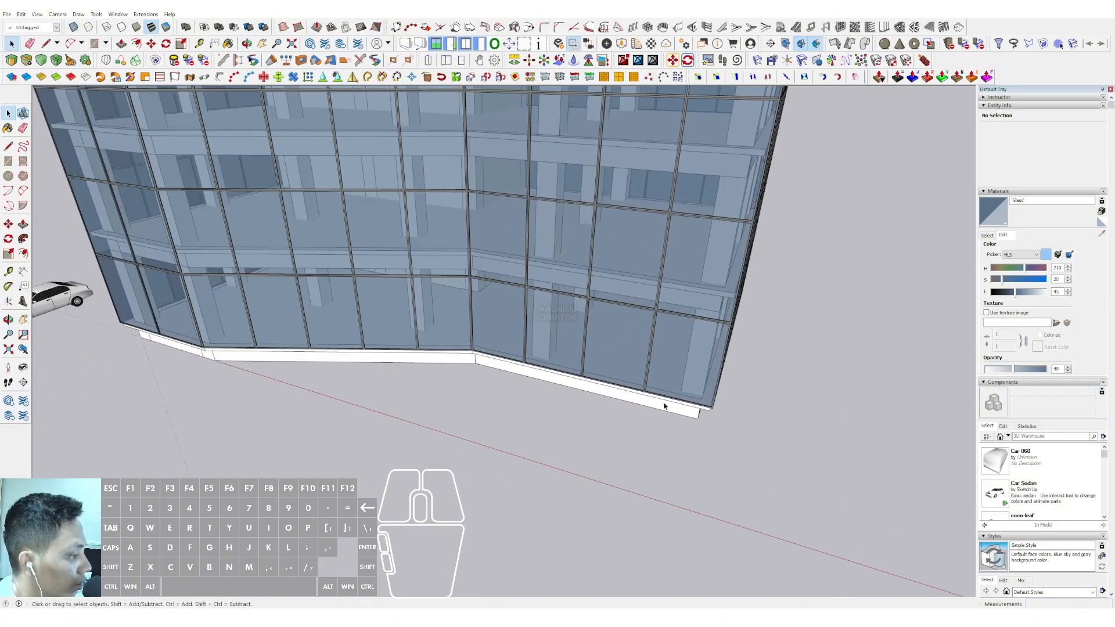
pyautogui.click(697, 417)
pyautogui.click(475, 361)
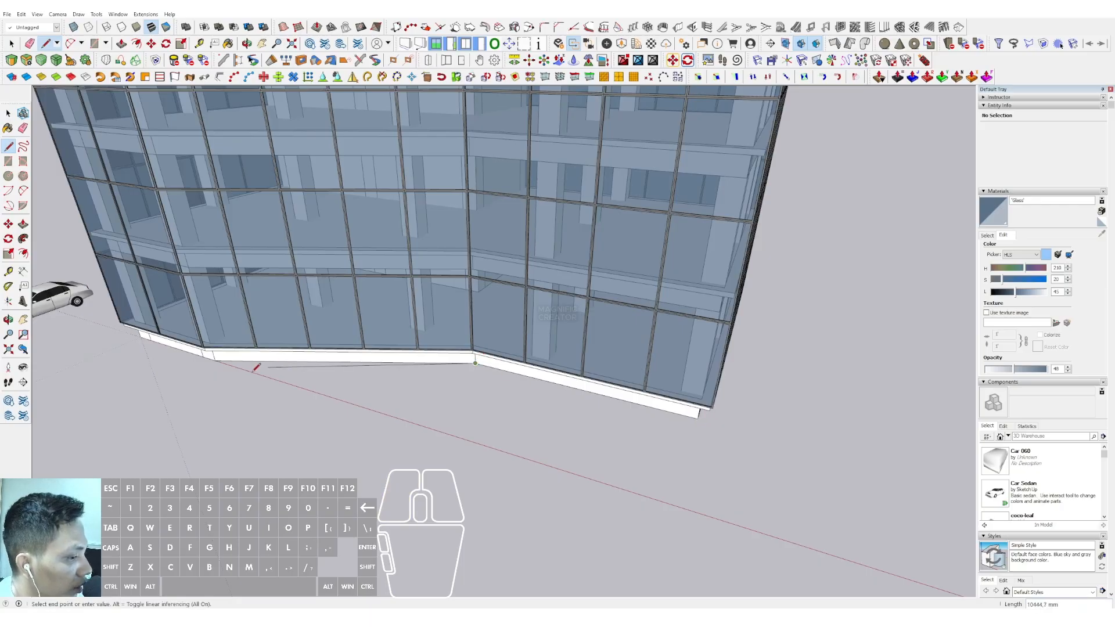
pyautogui.click(216, 359)
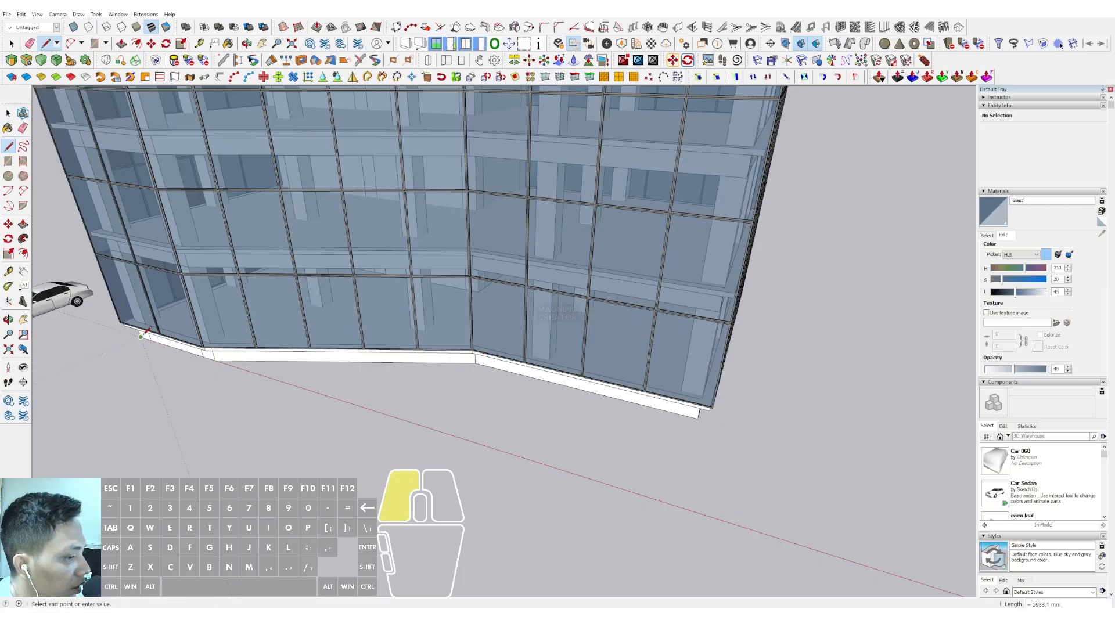
pyautogui.press('space')
# Offset the three traced front edges outward from the building by 6000 mm
pyautogui.click(512, 375)
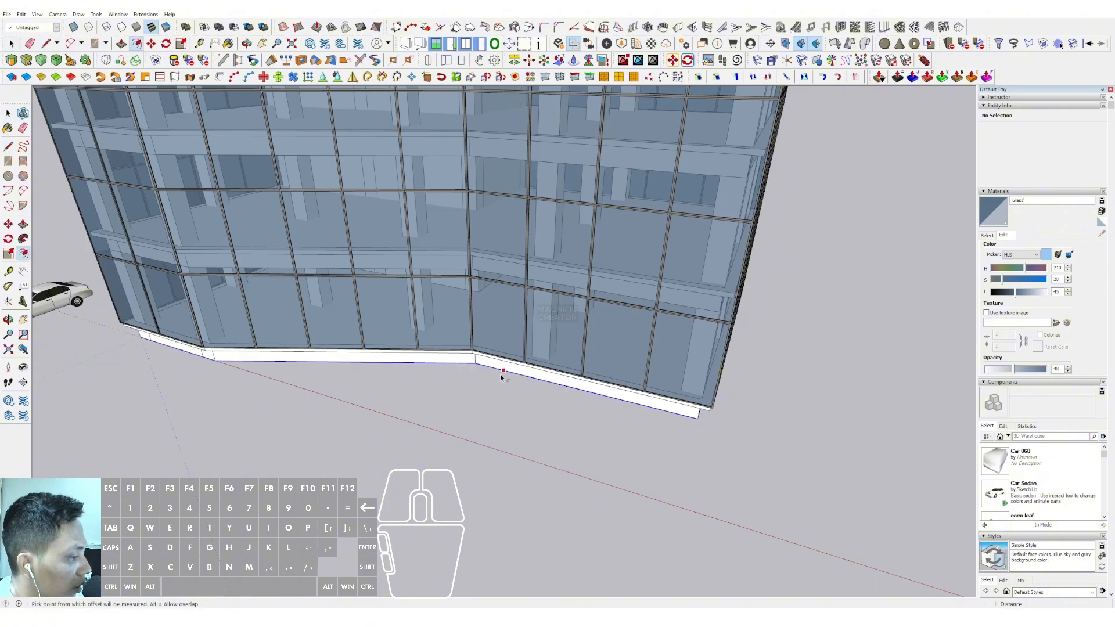
pyautogui.click(501, 375)
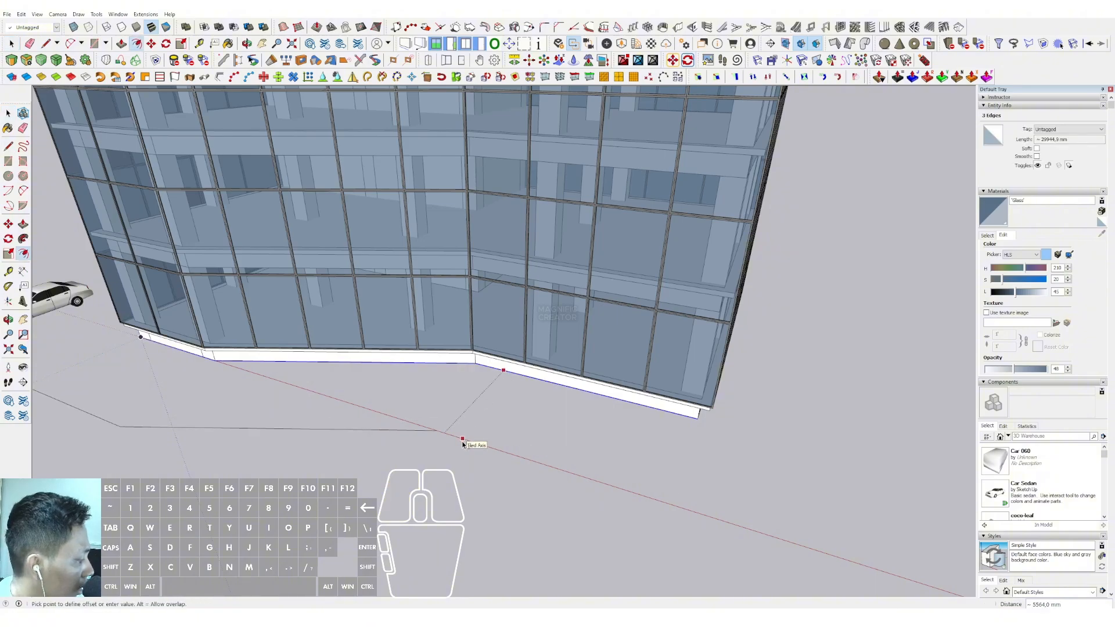
pyautogui.write('6000')
pyautogui.press('Return')
pyautogui.press('space')
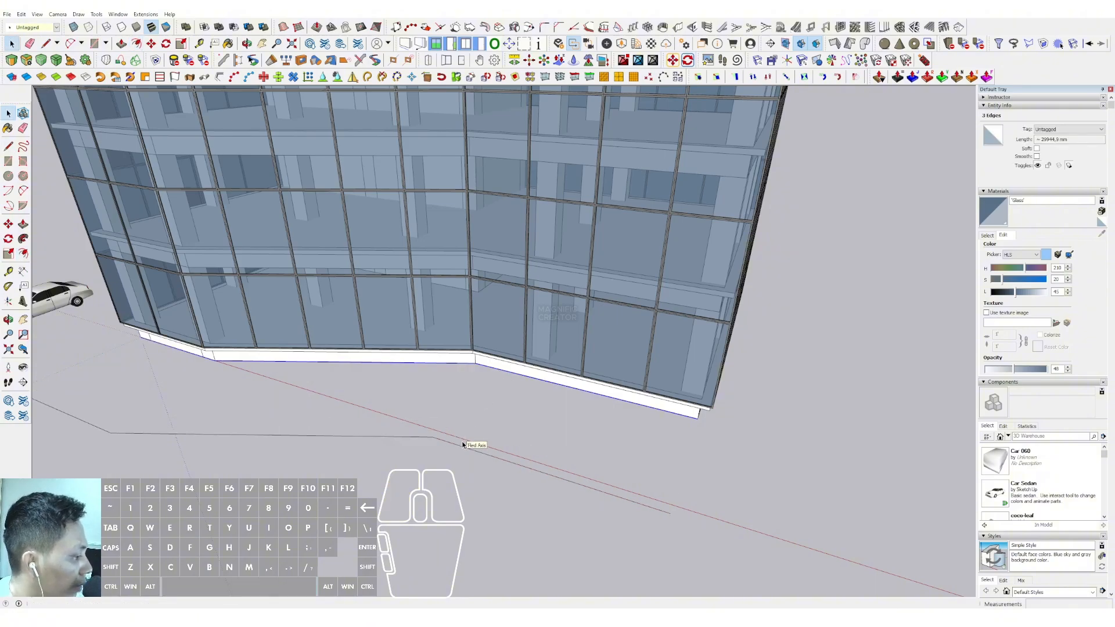
# Draw connecting lines from both ends of the offset outline to the base slab's corners to close the forecourt face
pyautogui.click(699, 417)
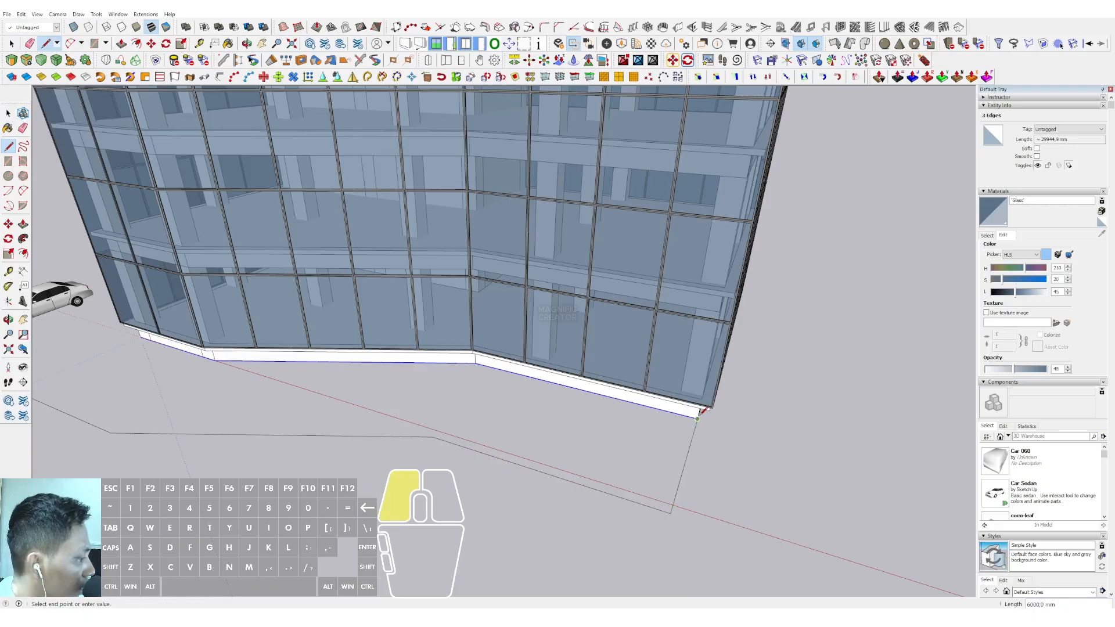
pyautogui.moveTo(778, 351); pyautogui.dragTo(440, 376, button='middle')
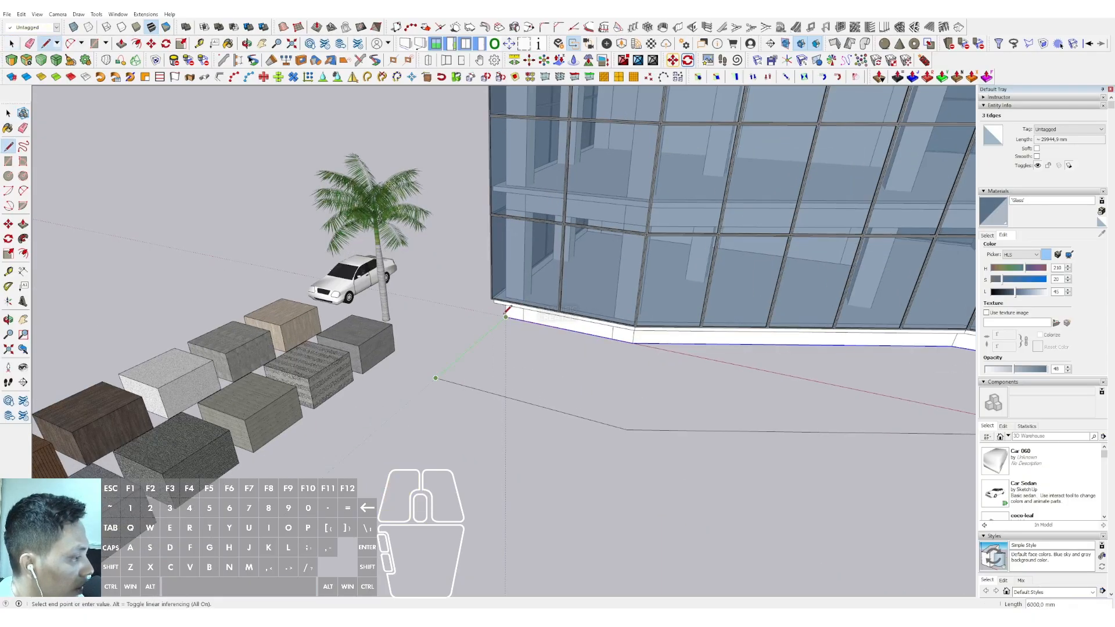
pyautogui.click(505, 317)
pyautogui.press('space')
# Push/pull the forecourt face upward by 500 mm to make a raised platform
pyautogui.moveTo(510, 343); pyautogui.dragTo(527, 286, button='middle')
pyautogui.scroll(3, 570, 351)
pyautogui.click(573, 358)
pyautogui.press('v')
pyautogui.scroll(1, 573, 351)
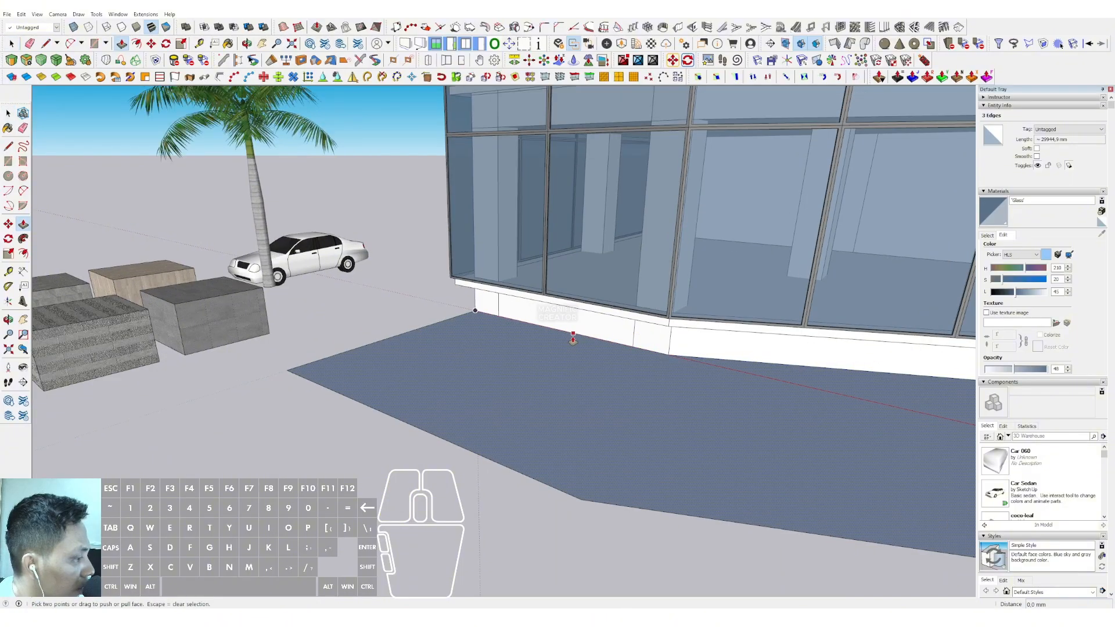
pyautogui.click(572, 339)
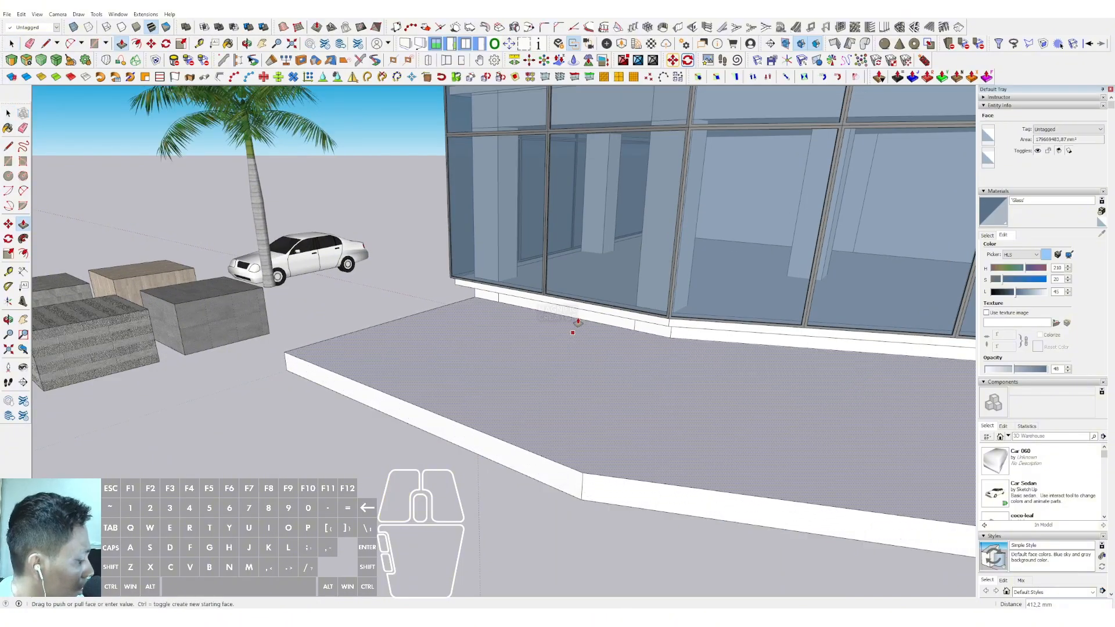
pyautogui.write('50')
pyautogui.press('Return')
pyautogui.press('space')
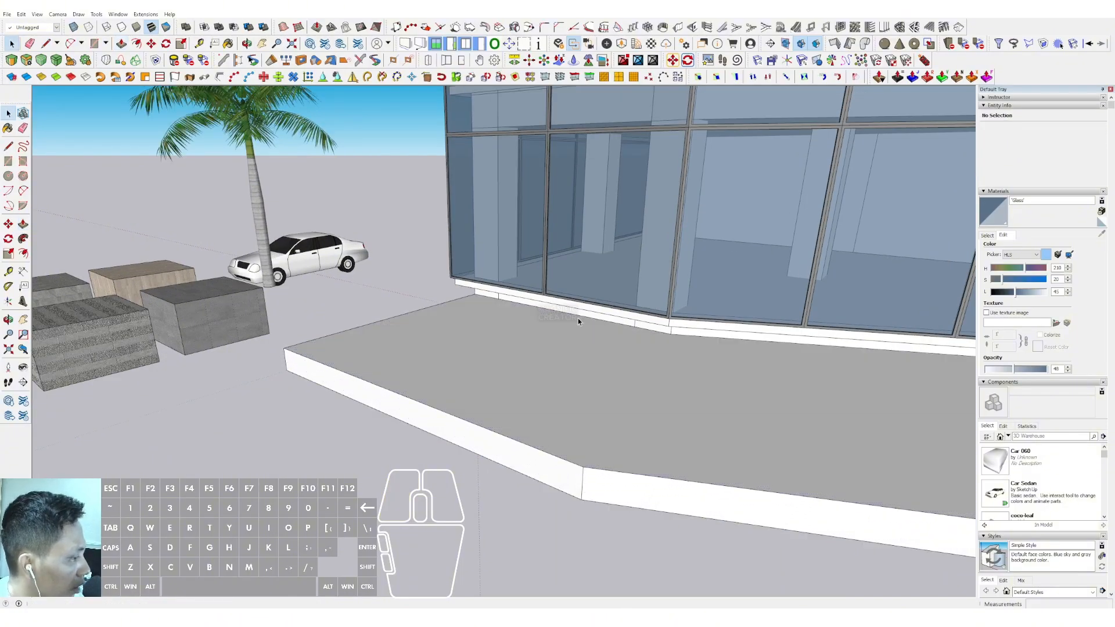
# Make the raised front platform a group
pyautogui.click(577, 319)
pyautogui.rightClick(578, 319)
pyautogui.click(607, 394)
# Copy the platform group vertically up to the first upper floor slab as an entrance canopy
pyautogui.scroll(-5, 610, 389)
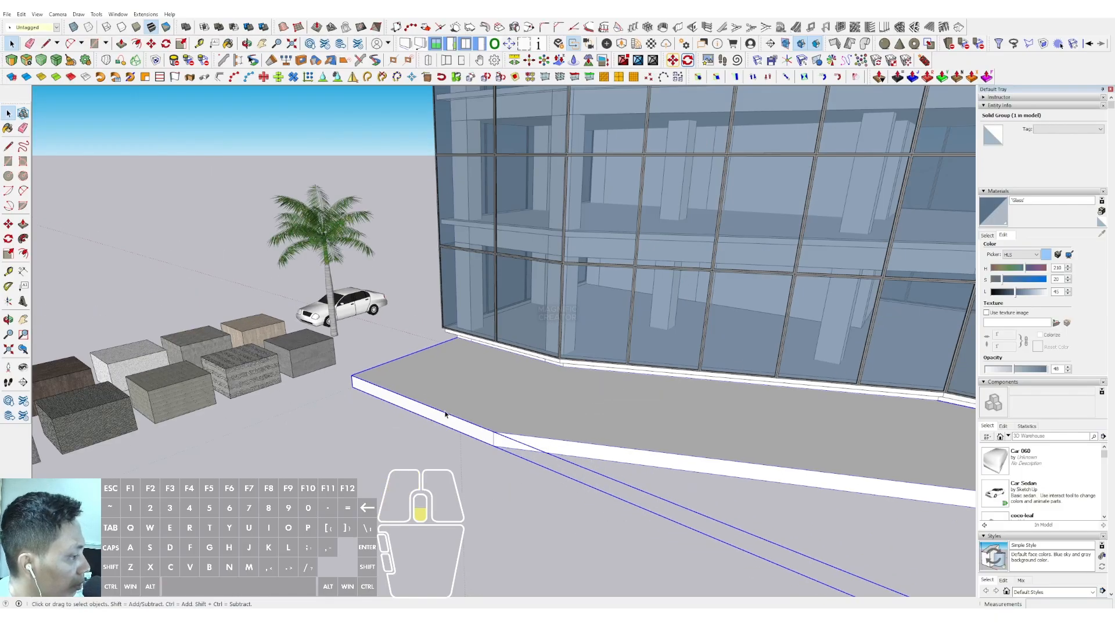
pyautogui.moveTo(639, 383); pyautogui.dragTo(642, 416, button='middle')
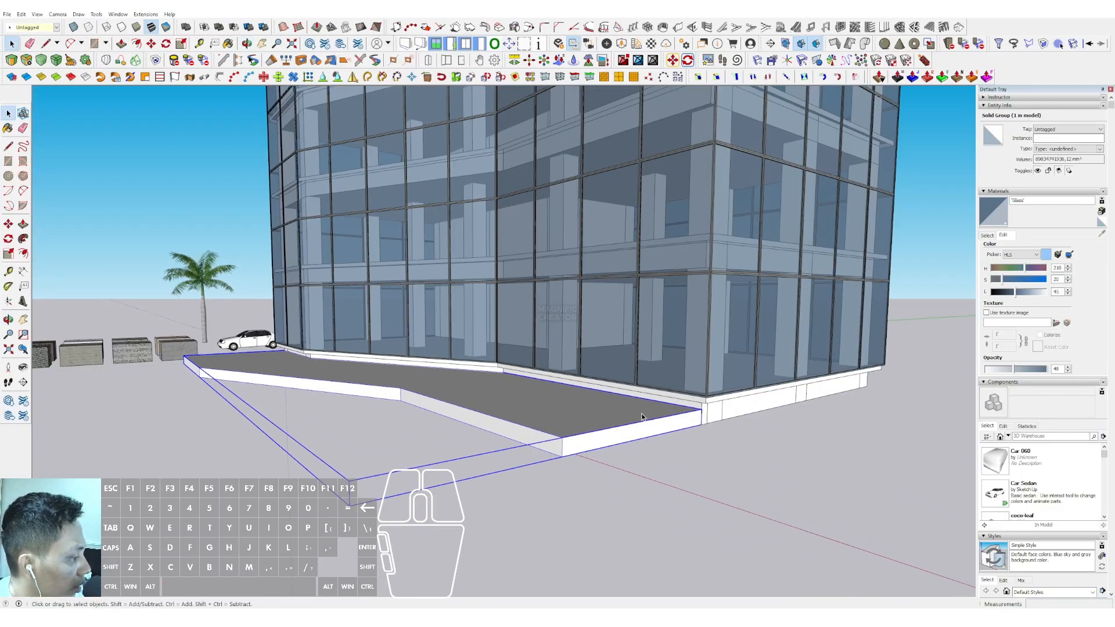
pyautogui.press('m')
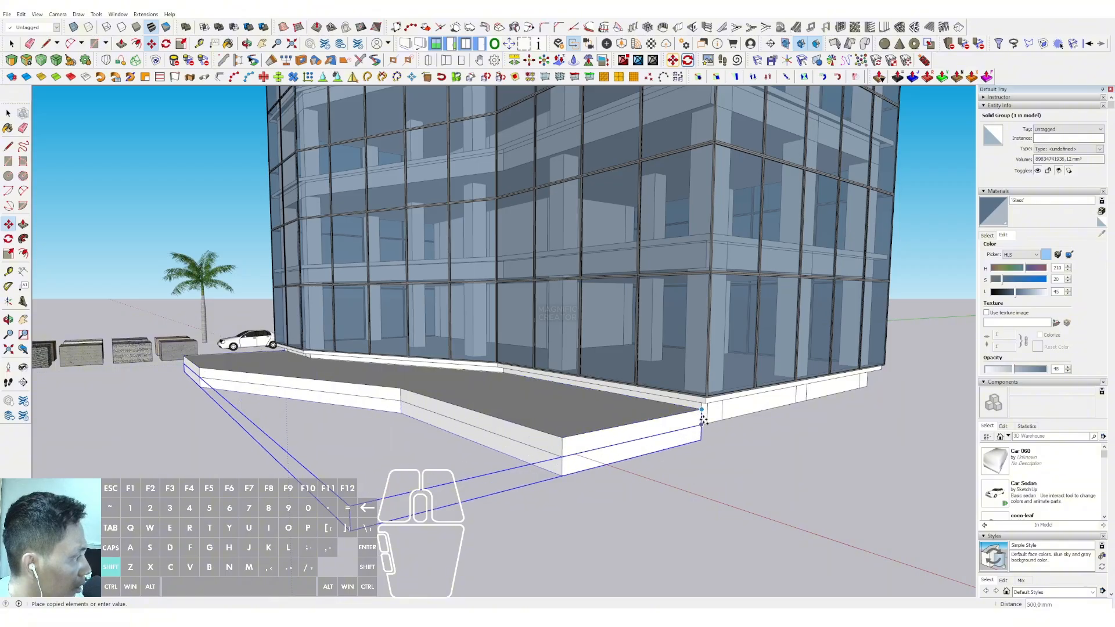
pyautogui.click(708, 239)
pyautogui.press('space')
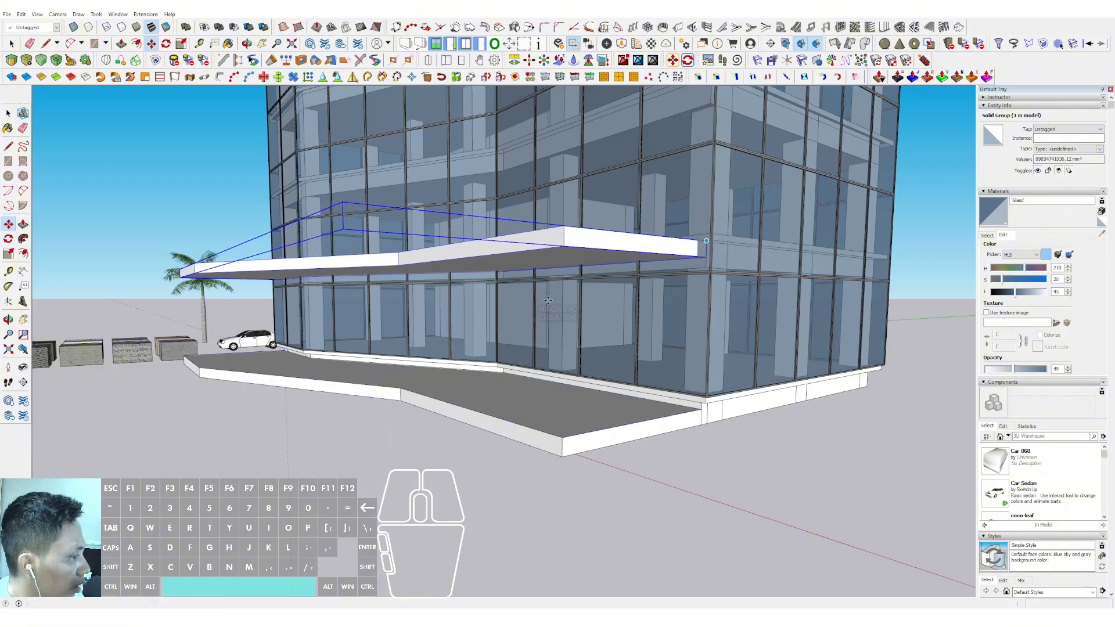
# Open the ground platform group and push/pull its top face up to the level of the building's base slab
pyautogui.moveTo(708, 240); pyautogui.dragTo(577, 391, button='middle')
pyautogui.tripleClick(609, 398)
pyautogui.scroll(2, 577, 391)
pyautogui.press('p')
pyautogui.click(639, 376)
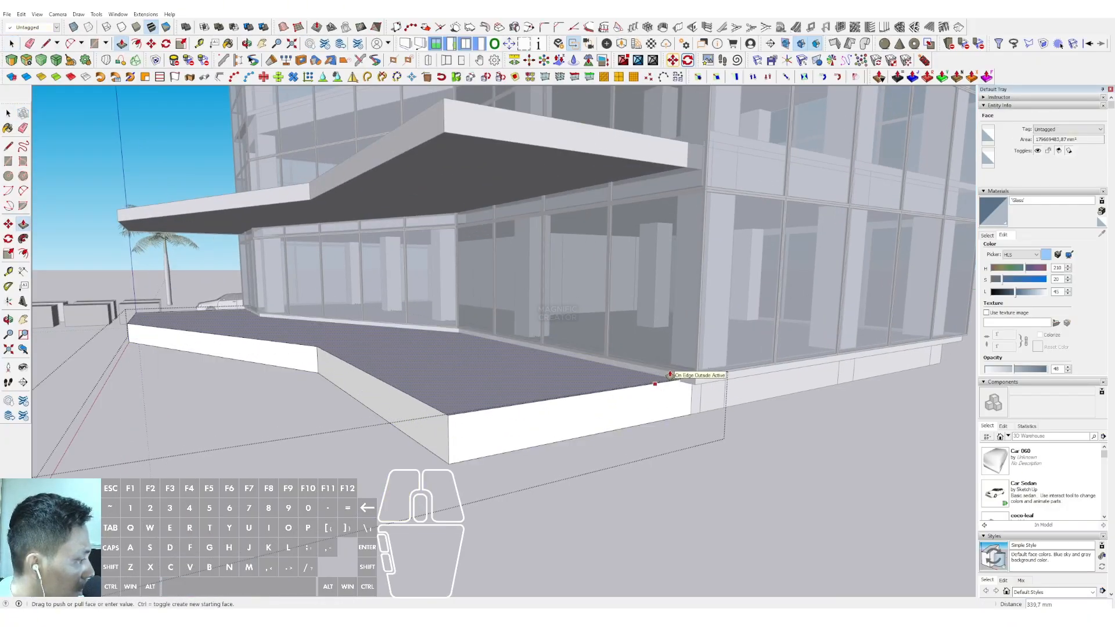
pyautogui.moveTo(668, 373); pyautogui.dragTo(448, 385, button='middle')
# Offset the three outer front edges of the ground platform's top inward toward the facade
pyautogui.scroll(2, 388, 396)
pyautogui.click(338, 335)
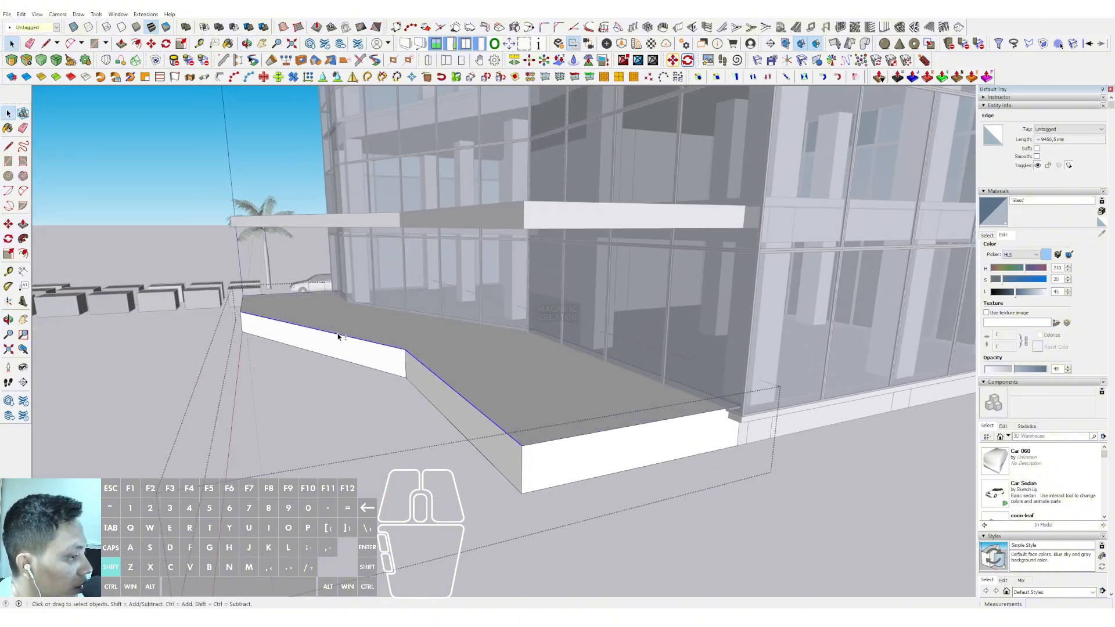
pyautogui.keyDown('shift'); pyautogui.click(245, 304); pyautogui.keyUp('shift')
pyautogui.keyDown('shift'); pyautogui.click(242, 304); pyautogui.keyUp('shift')
pyautogui.moveTo(451, 379); pyautogui.dragTo(456, 402, button='middle')
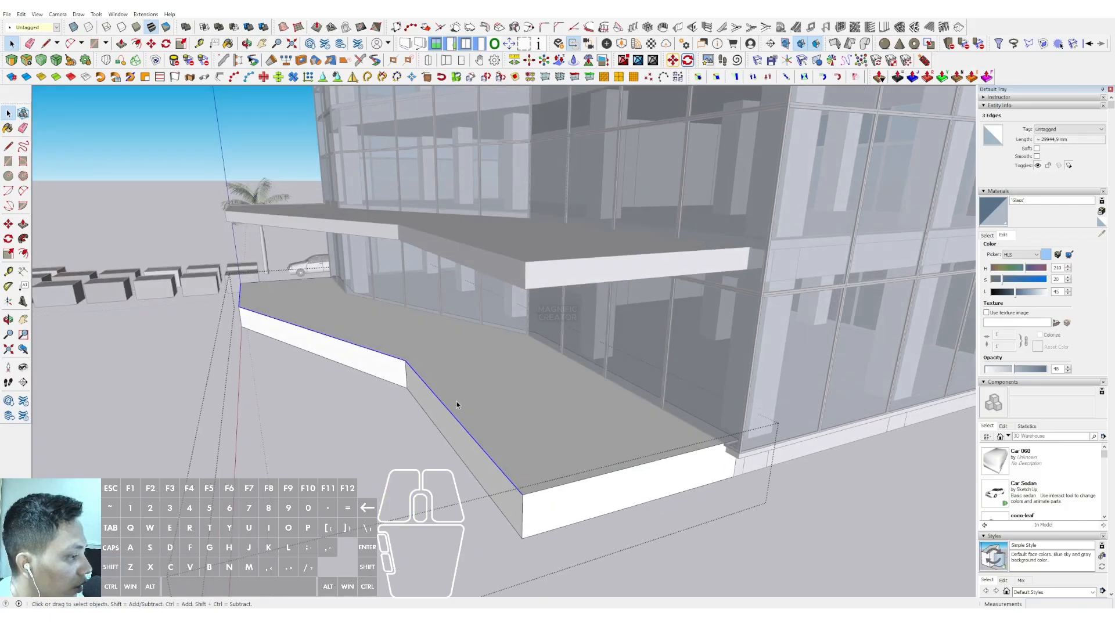
pyautogui.click(423, 382)
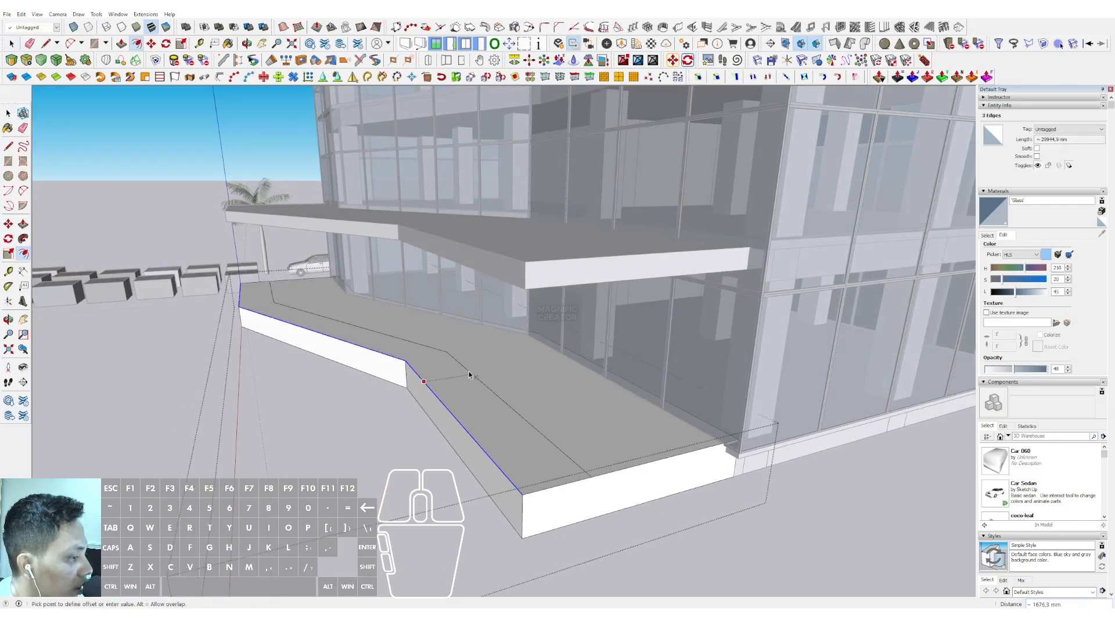
pyautogui.click(500, 365)
pyautogui.press('space')
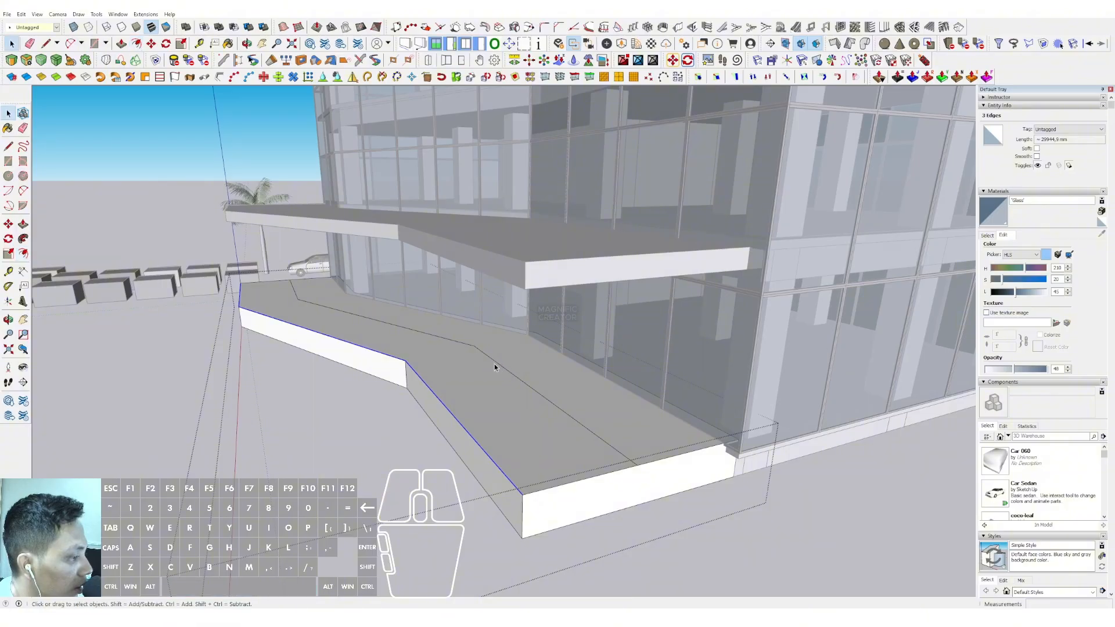
# Select the three-segment inner line on the platform and offset it outward twice, the second time by 800 mm
pyautogui.keyDown('shift'); pyautogui.click(441, 340); pyautogui.keyUp('shift')
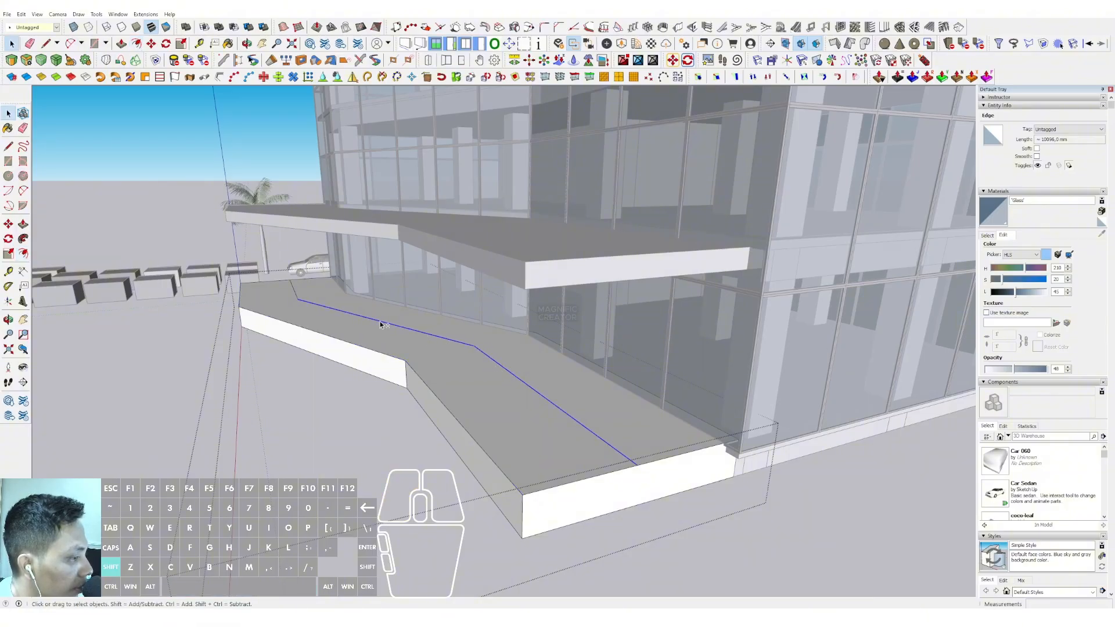
pyautogui.keyDown('shift'); pyautogui.click(295, 294); pyautogui.keyUp('shift')
pyautogui.moveTo(296, 295); pyautogui.dragTo(511, 374, button='middle')
pyautogui.press('f')
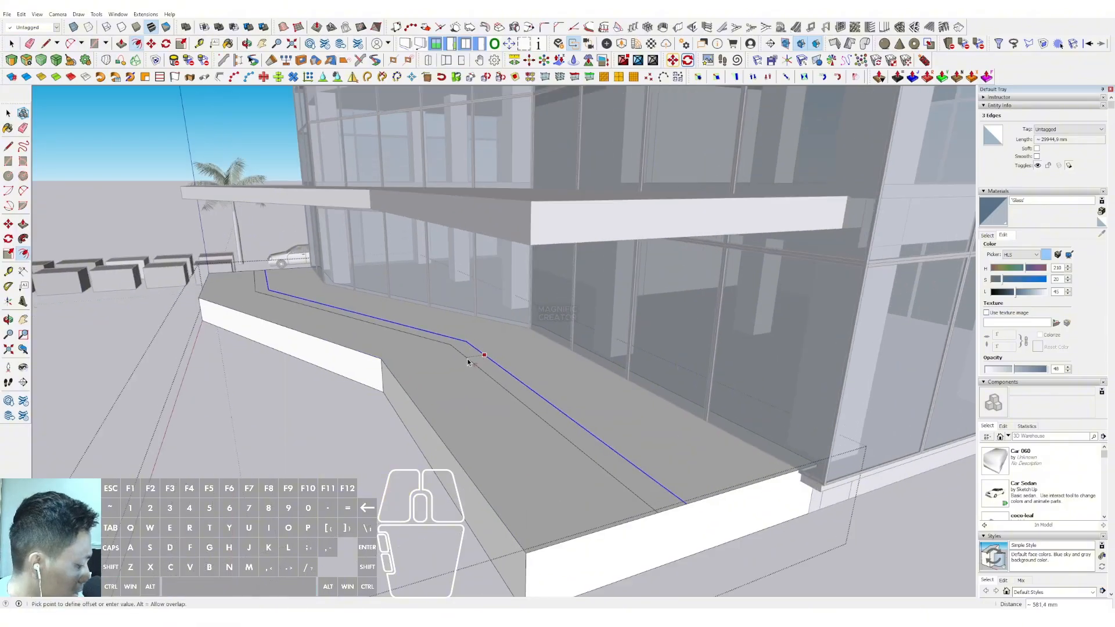
pyautogui.click(467, 343)
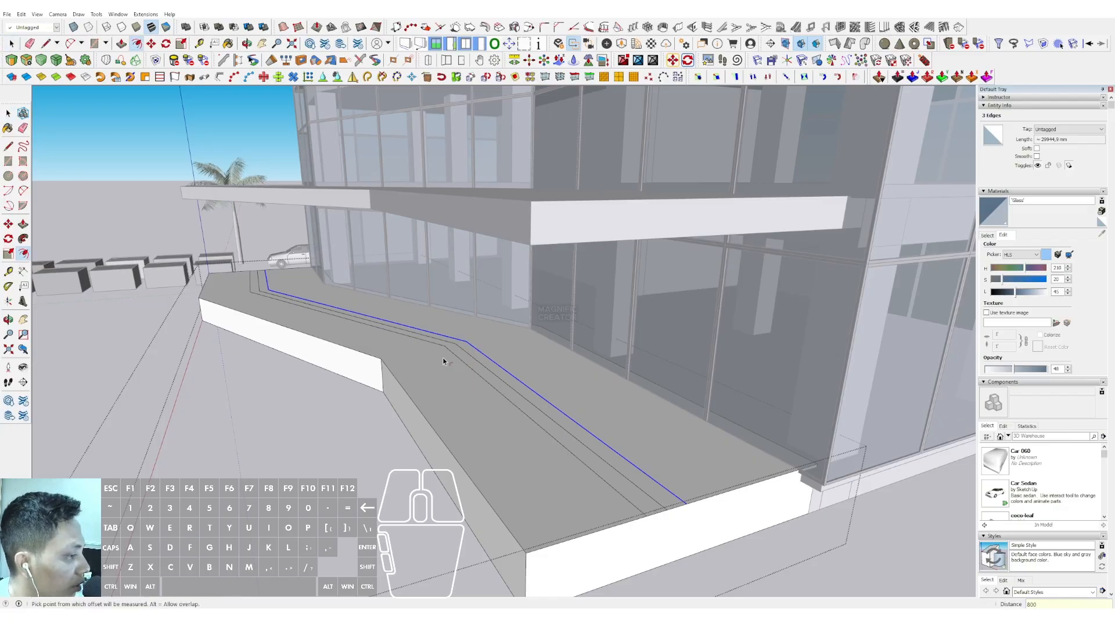
# Offset the same inner line outward by 1200, 1600, 2000 and 2400 mm to complete the stair tread lines
pyautogui.moveTo(443, 361); pyautogui.dragTo(488, 346, button='middle')
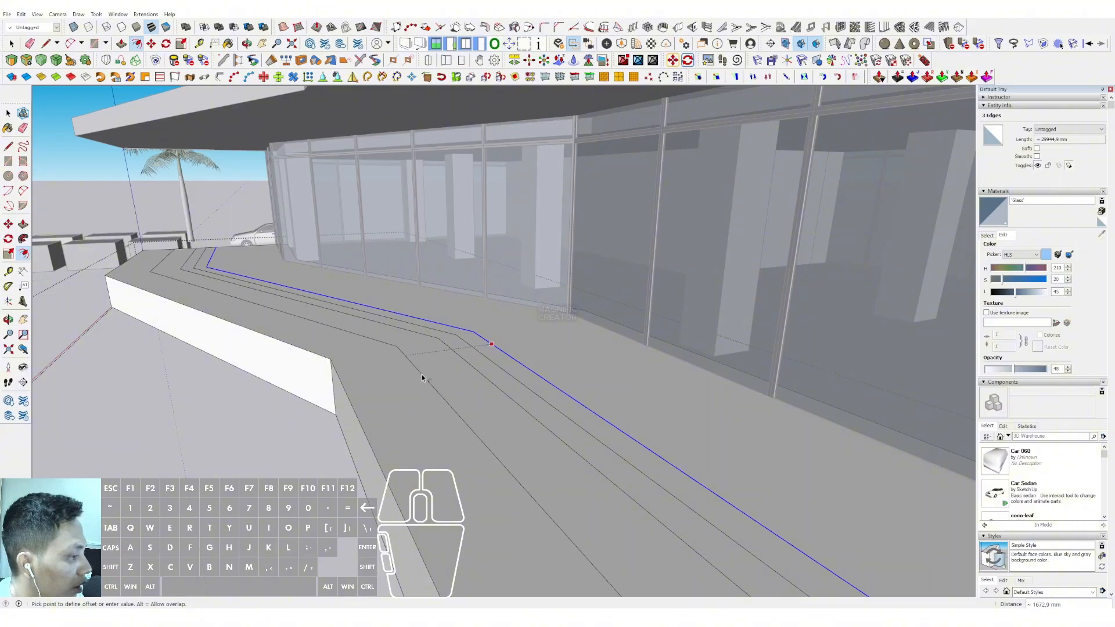
pyautogui.write('1200')
pyautogui.press('Return')
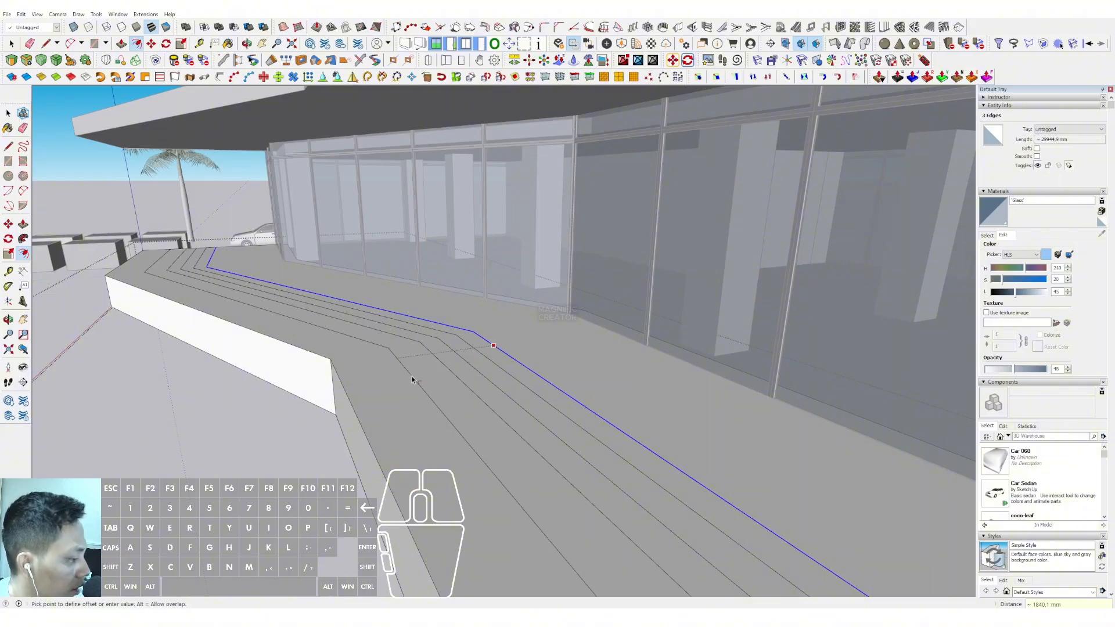
pyautogui.press('Return')
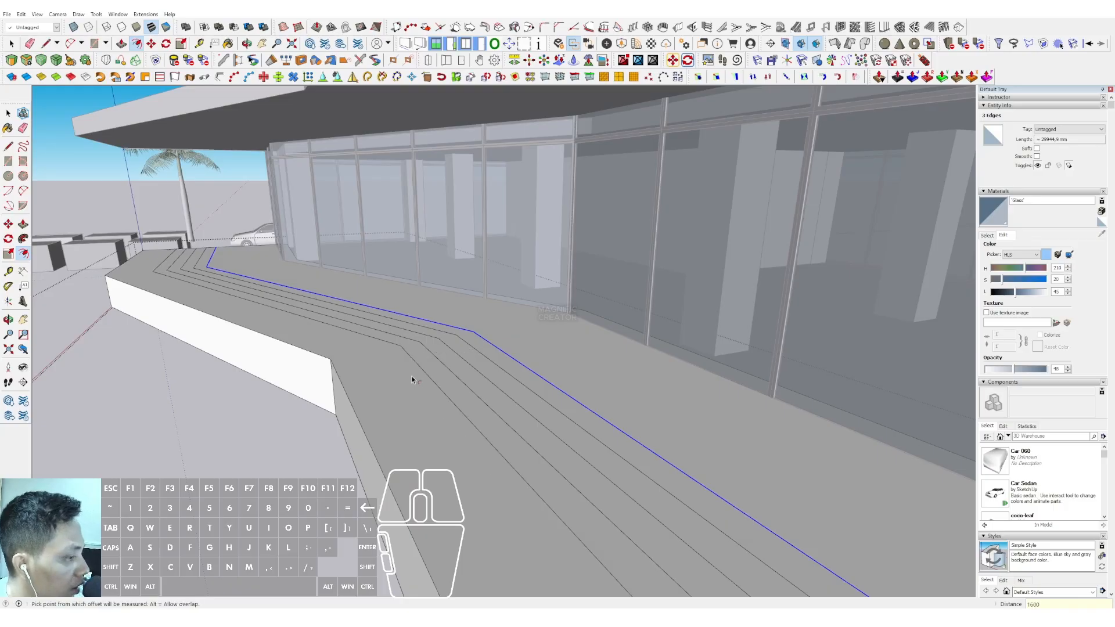
pyautogui.click(483, 345)
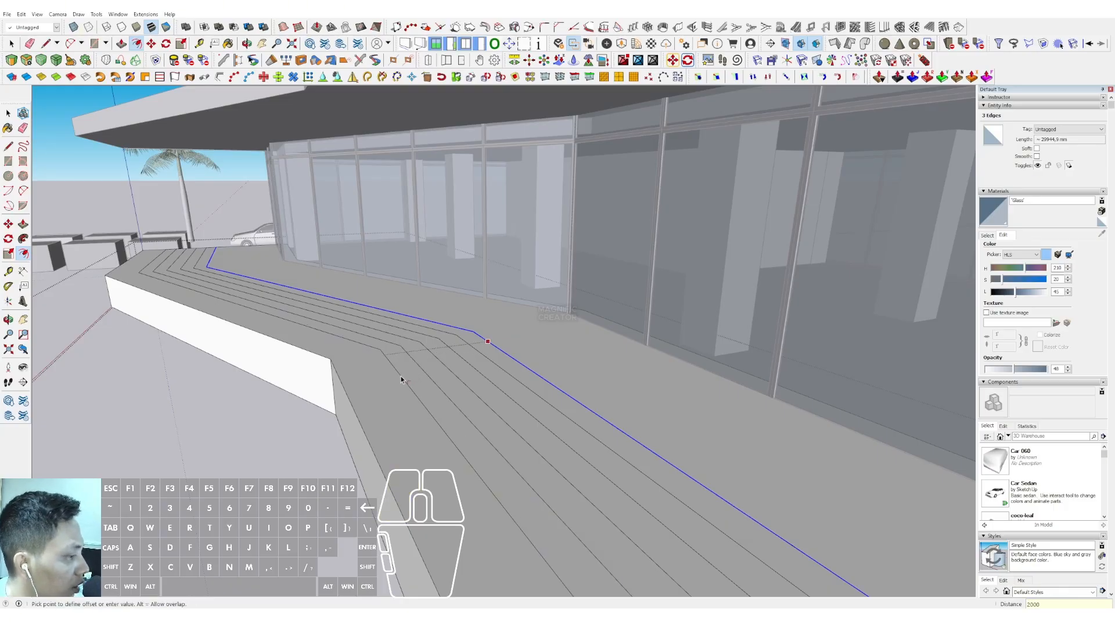
pyautogui.click(490, 345)
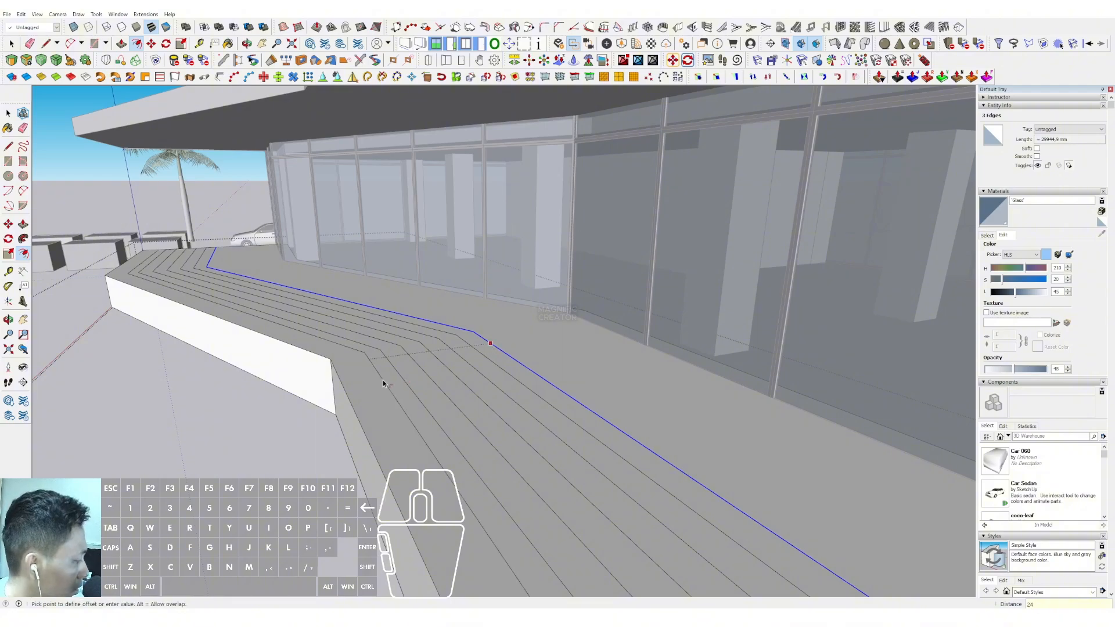
pyautogui.press('Return')
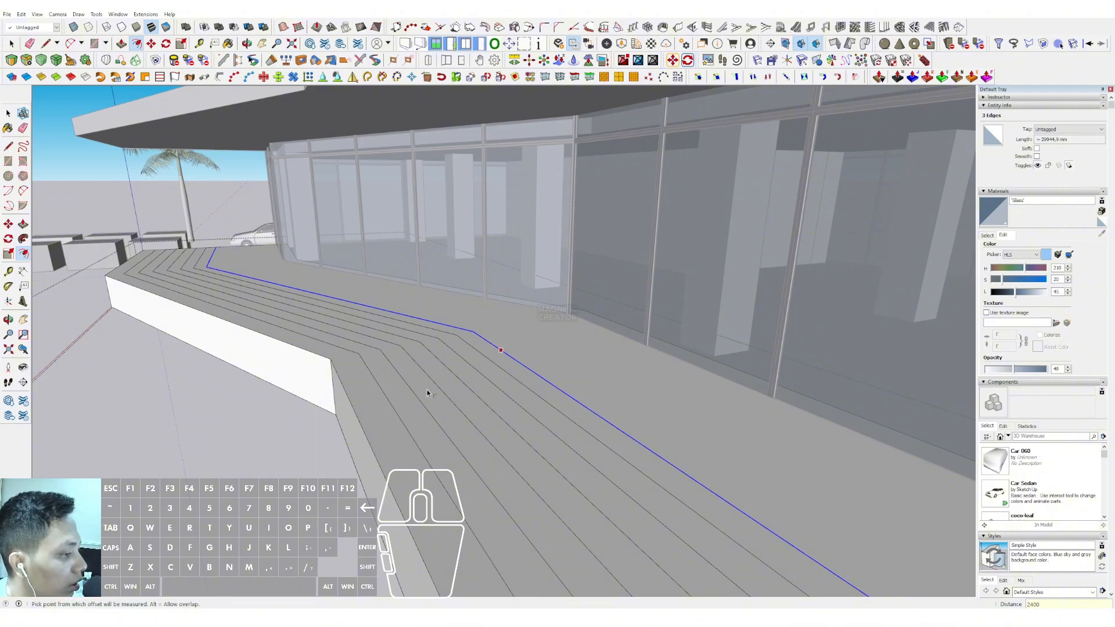
# Push/pull the platform's outermost strip down to near the ground to form the lowest stair tread
pyautogui.press('space')
pyautogui.scroll(-2, 403, 363)
pyautogui.moveTo(402, 363); pyautogui.dragTo(421, 317, button='middle')
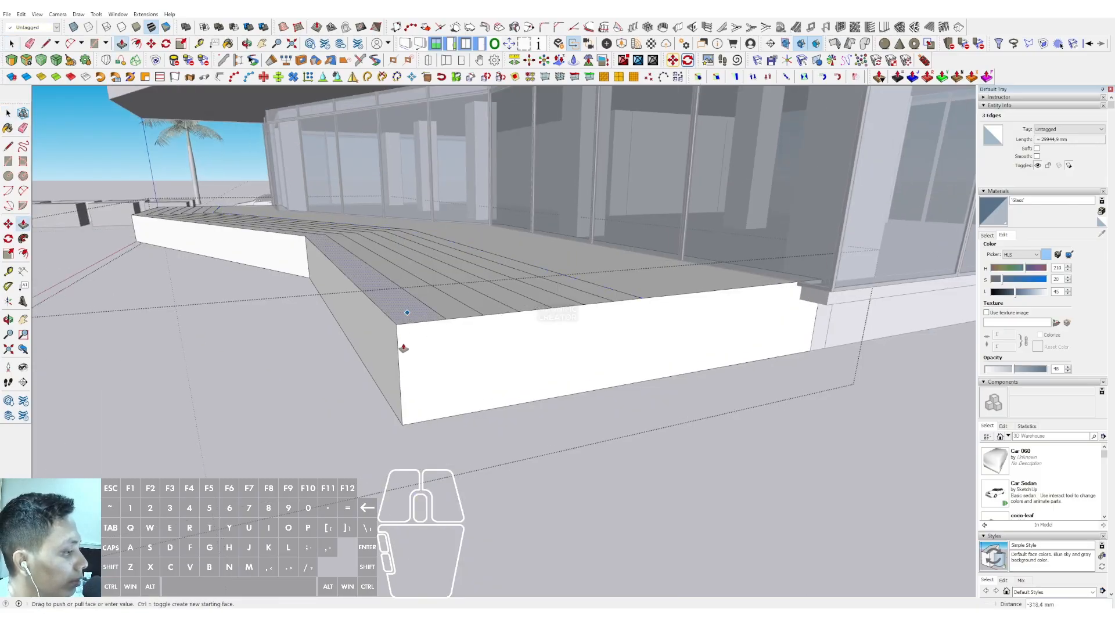
pyautogui.click(411, 401)
pyautogui.press('space')
pyautogui.scroll(1, 454, 312)
# Push/pull the second and third strips down, each ending one riser above the previous tread
pyautogui.click(453, 312)
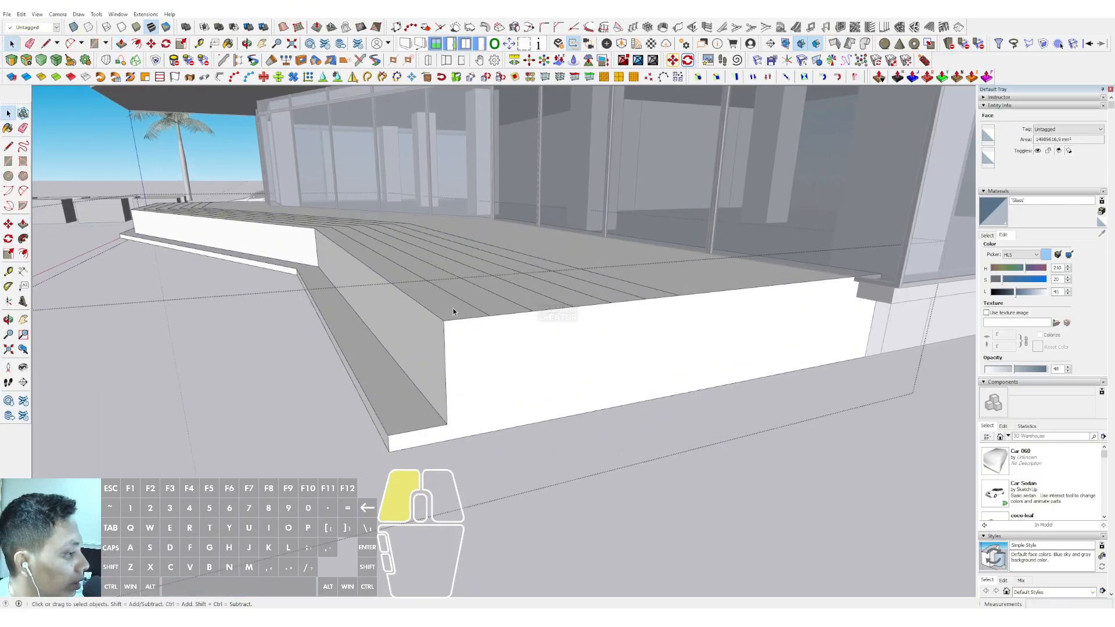
pyautogui.press('p')
pyautogui.click(453, 312)
pyautogui.click(453, 388)
pyautogui.press('space')
pyautogui.click(481, 295)
pyautogui.press('p')
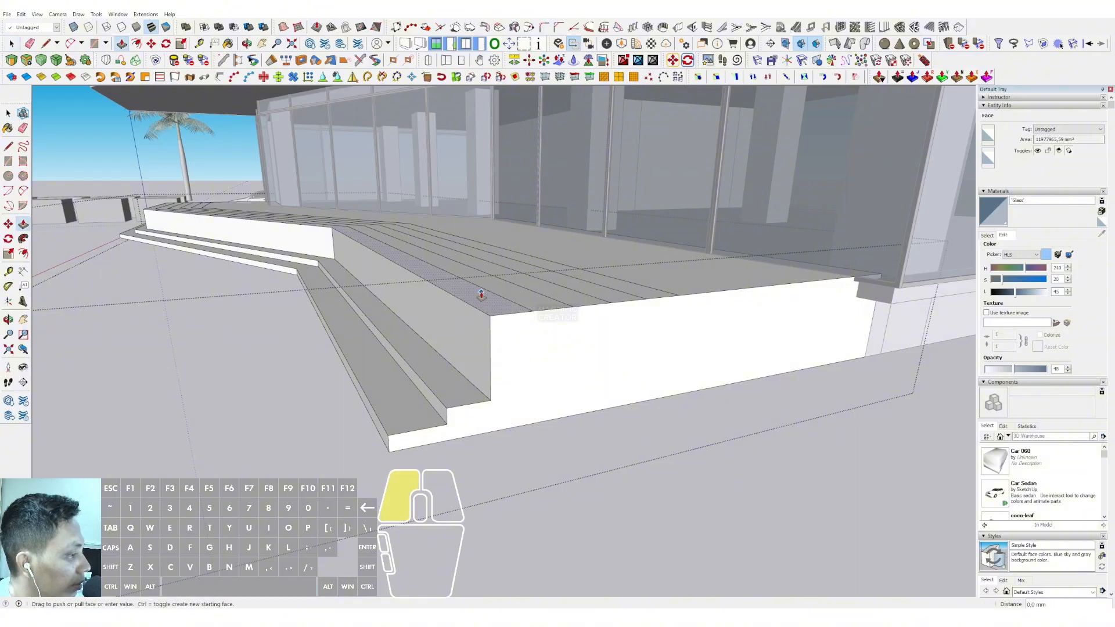
pyautogui.click(481, 295)
pyautogui.click(485, 355)
pyautogui.press('space')
# Push/pull the fourth and fifth strips down to continue the evenly rising stair
pyautogui.click(521, 299)
pyautogui.press('p')
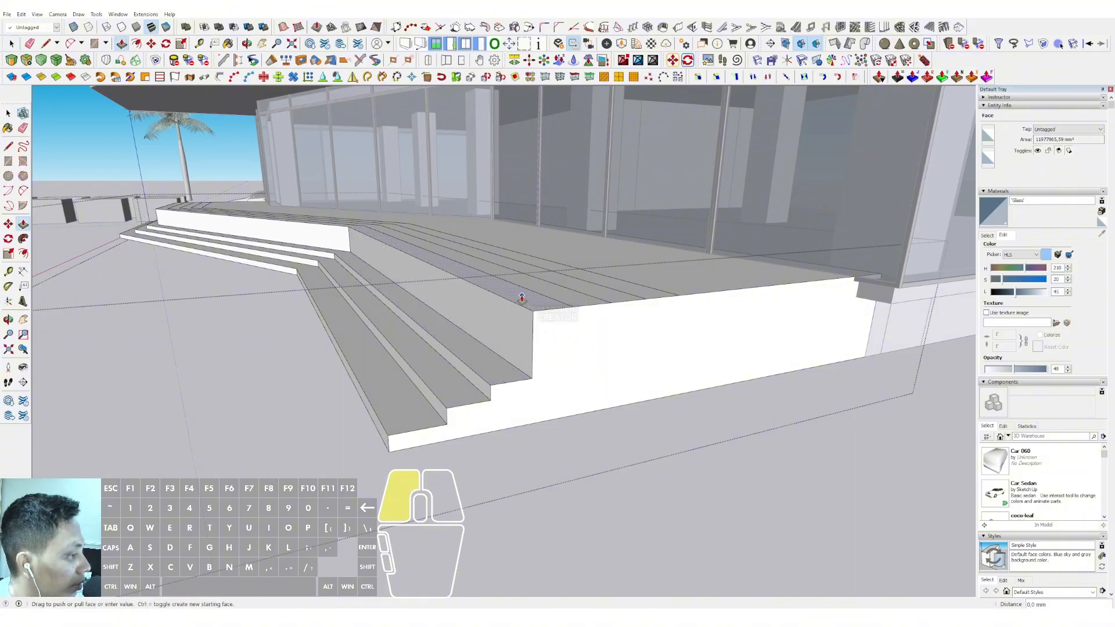
pyautogui.click(522, 298)
pyautogui.click(561, 289)
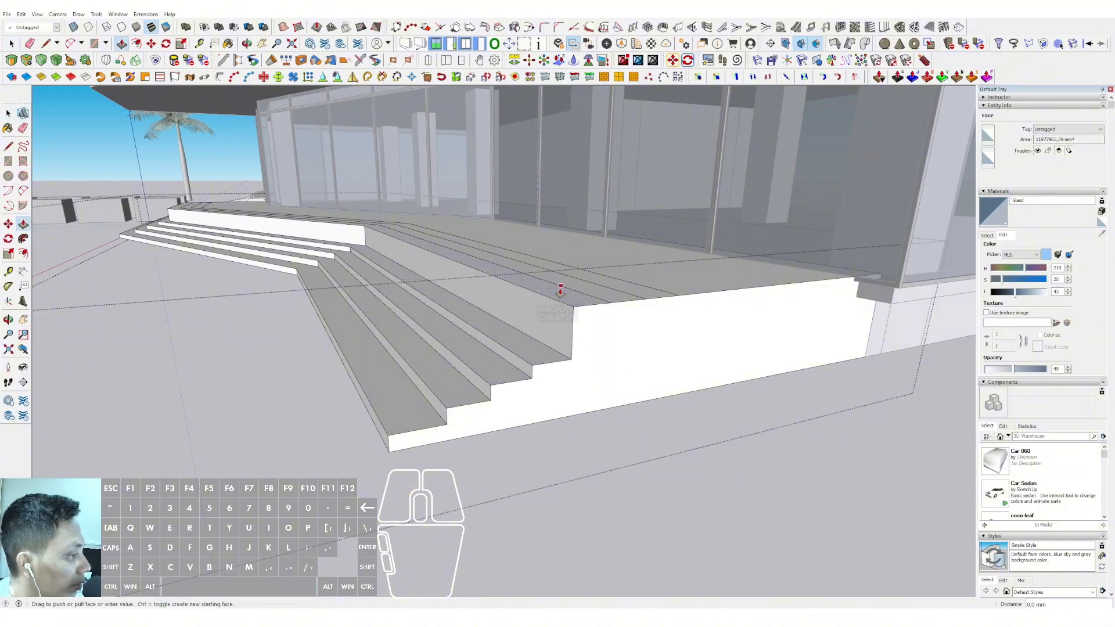
pyautogui.click(565, 325)
pyautogui.press('space')
# Push/pull the sixth and seventh strips down to finish the stair up to the platform, and leave the group
pyautogui.scroll(1, 611, 297)
pyautogui.press('p')
pyautogui.click(611, 295)
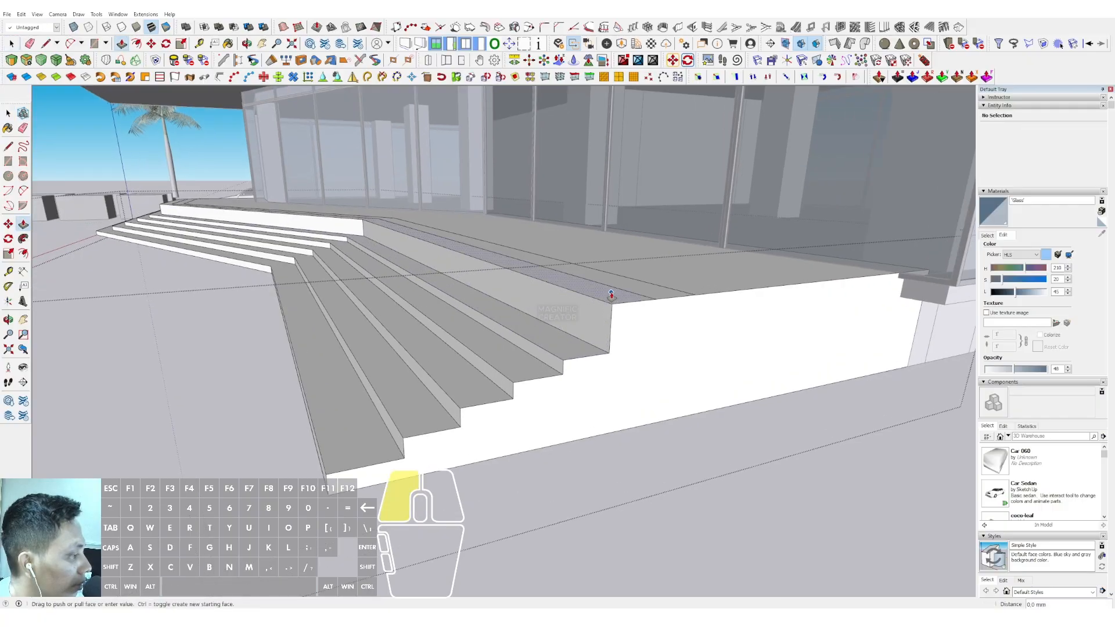
pyautogui.click(646, 289)
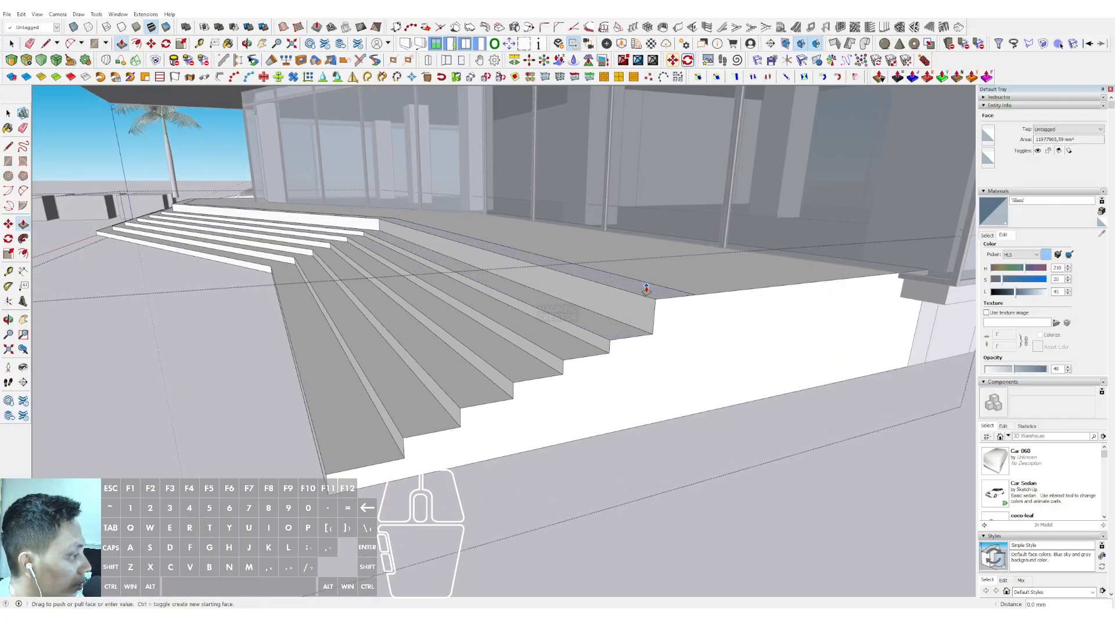
pyautogui.click(646, 289)
pyautogui.click(650, 307)
pyautogui.press('space')
pyautogui.moveTo(414, 388); pyautogui.dragTo(571, 372, button='middle')
pyautogui.scroll(-4, 502, 348)
pyautogui.scroll(2, 477, 362)
pyautogui.click(809, 405)
# Copy the entrance canopy group vertically up to the roof slab level along the front facade
pyautogui.scroll(-3, 468, 355)
pyautogui.moveTo(468, 354); pyautogui.dragTo(592, 372, button='middle')
pyautogui.scroll(-2, 438, 253)
pyautogui.scroll(2, 463, 428)
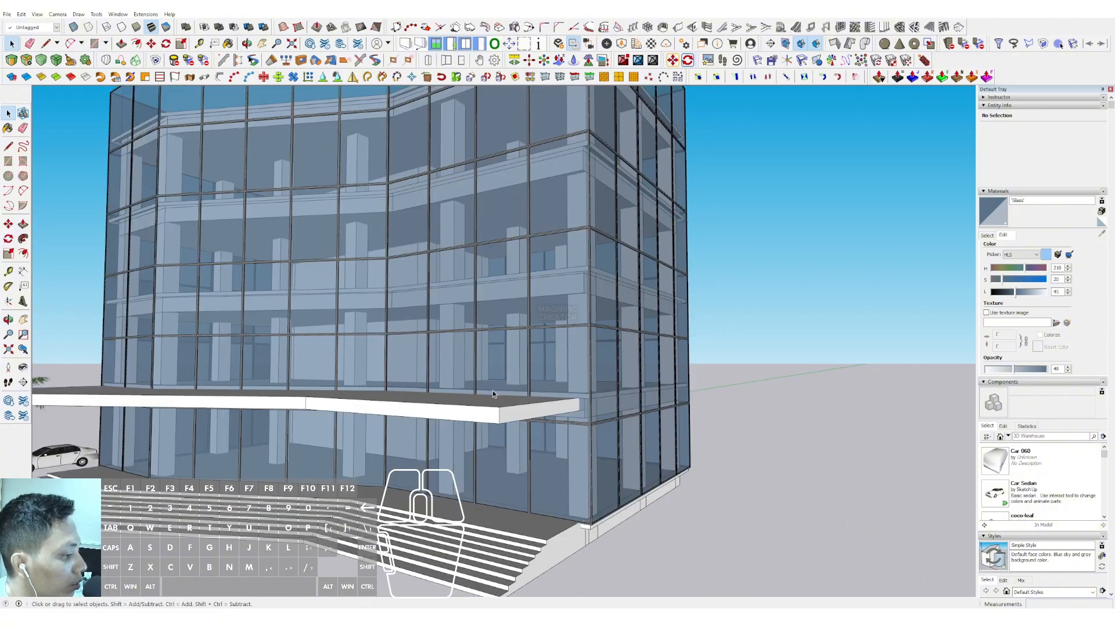
pyautogui.moveTo(492, 394); pyautogui.dragTo(542, 425, button='middle')
pyautogui.click(520, 482)
pyautogui.scroll(1, 520, 482)
pyautogui.press('m')
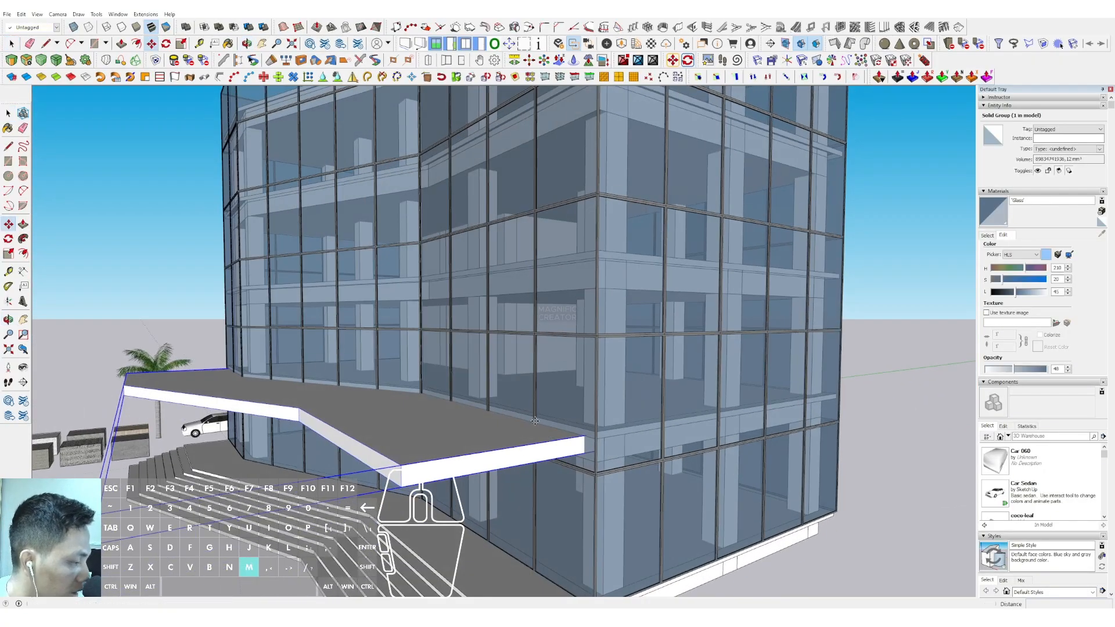
pyautogui.click(567, 439)
pyautogui.keyDown('shift'); pyautogui.scroll(-4, 568, 377); pyautogui.keyUp('shift')
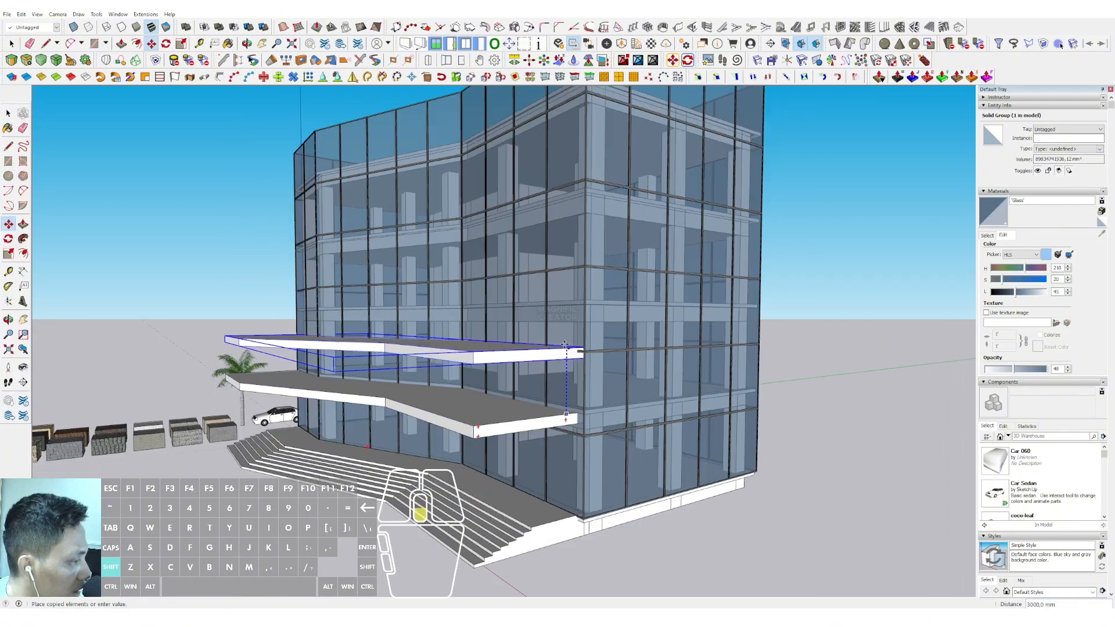
pyautogui.keyDown('shift'); pyautogui.moveTo(570, 215); pyautogui.dragTo(554, 276, button='middle'); pyautogui.keyUp('shift')
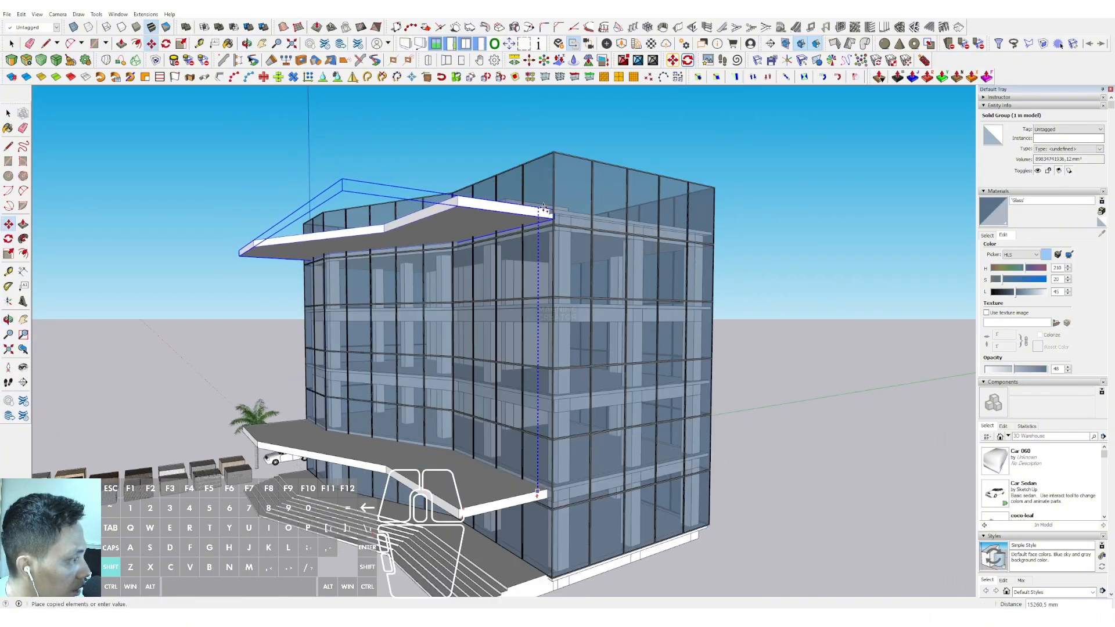
pyautogui.click(553, 209)
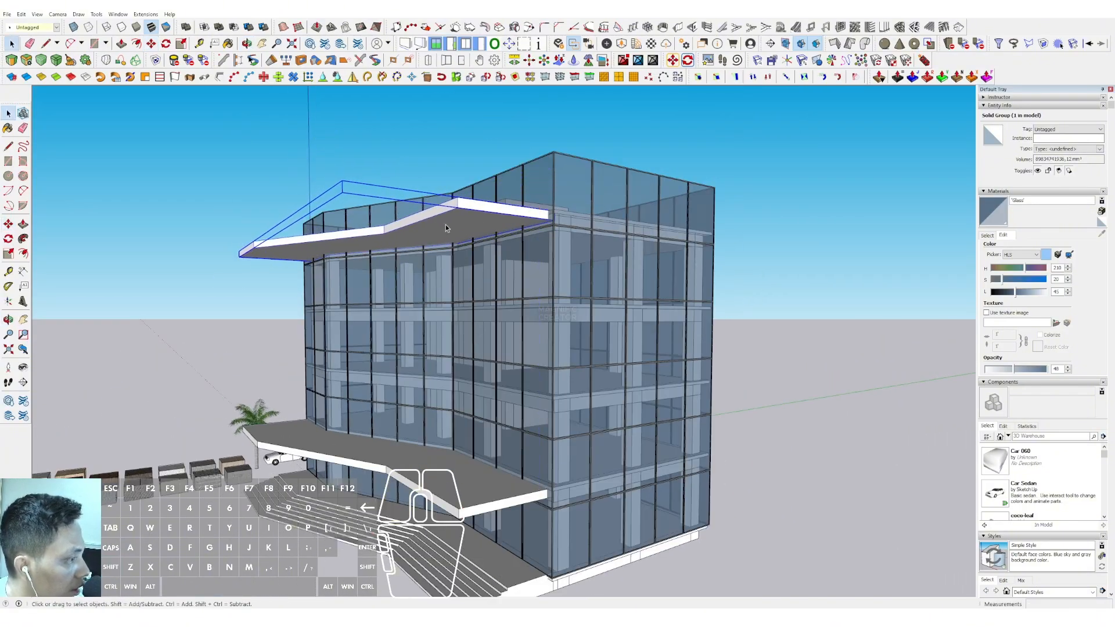
# Offset the three outer front edges of the roof canopy's top face inward to mark a narrow band along the facade
pyautogui.moveTo(553, 209); pyautogui.dragTo(331, 381, button='middle')
pyautogui.doubleClick(341, 335)
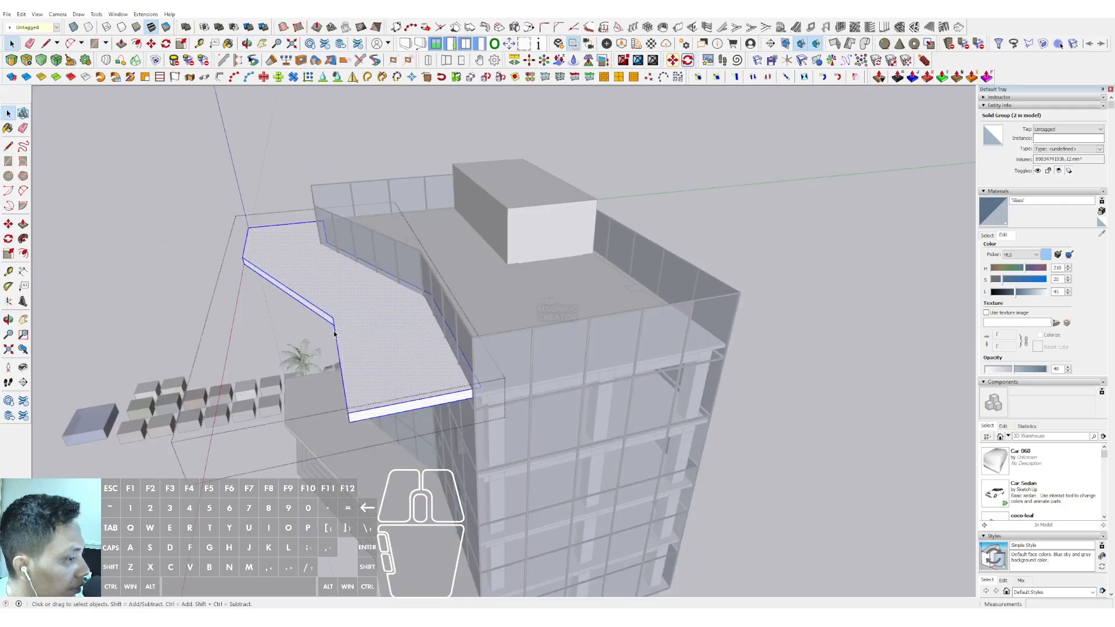
pyautogui.keyDown('shift'); pyautogui.click(307, 303); pyautogui.keyUp('shift')
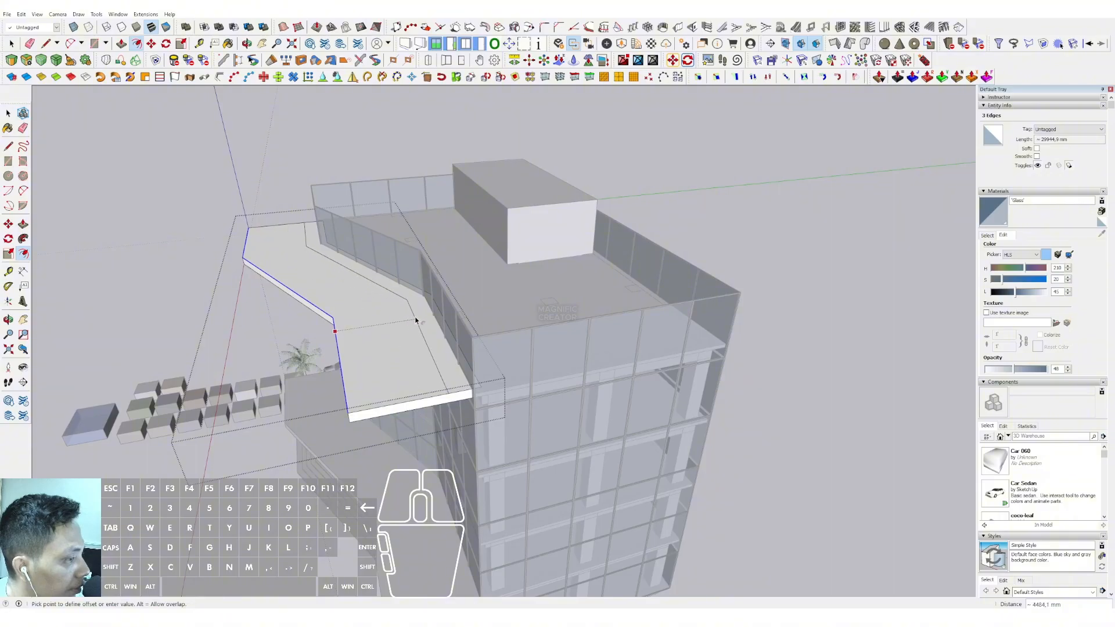
pyautogui.click(423, 319)
# Push the canopy's outer face down 500 mm through its full thickness to remove it, and leave the group
pyautogui.press('p')
pyautogui.click(376, 314)
pyautogui.click(386, 363)
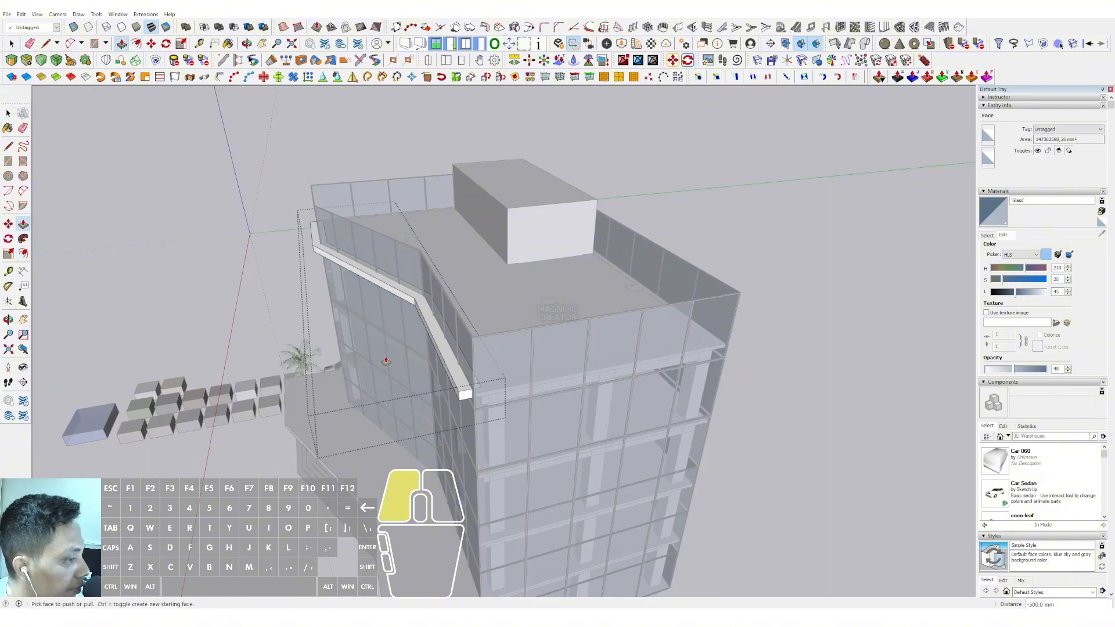
pyautogui.press('space')
pyautogui.moveTo(571, 227); pyautogui.dragTo(701, 179, button='middle')
pyautogui.click(701, 179)
pyautogui.click(702, 179)
# Push the top face of the remaining facade strip down to make it thinner, and leave the group
pyautogui.scroll(1, 532, 259)
pyautogui.moveTo(533, 259); pyautogui.dragTo(490, 340, button='middle')
pyautogui.scroll(3, 490, 340)
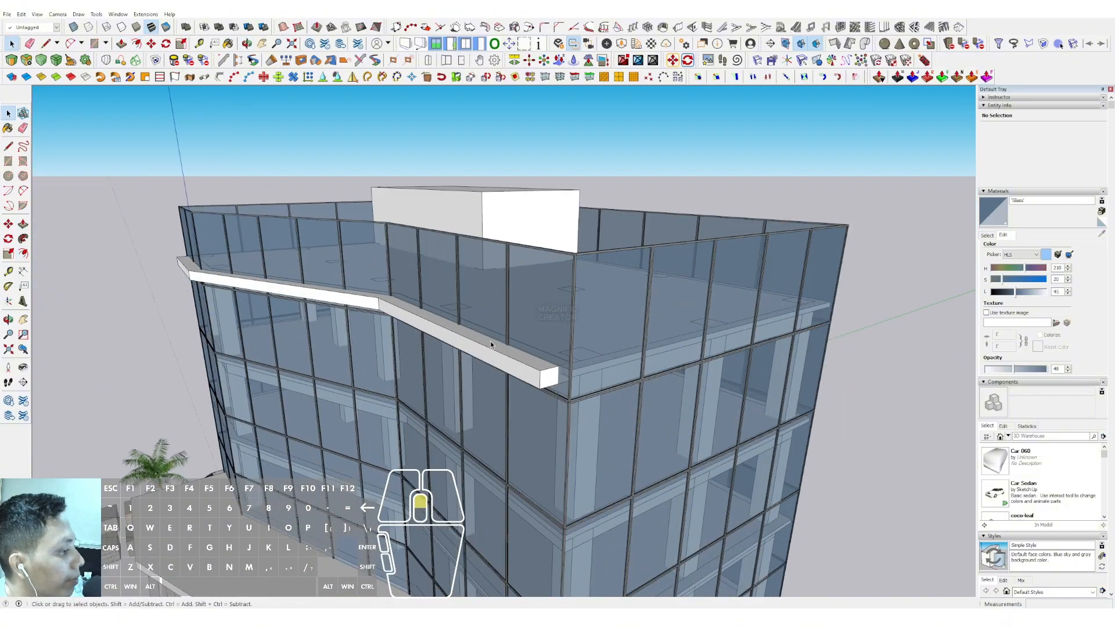
pyautogui.click(490, 341)
pyautogui.doubleClick(491, 341)
pyautogui.scroll(1, 490, 342)
pyautogui.click(498, 348)
pyautogui.press('p')
pyautogui.click(498, 350)
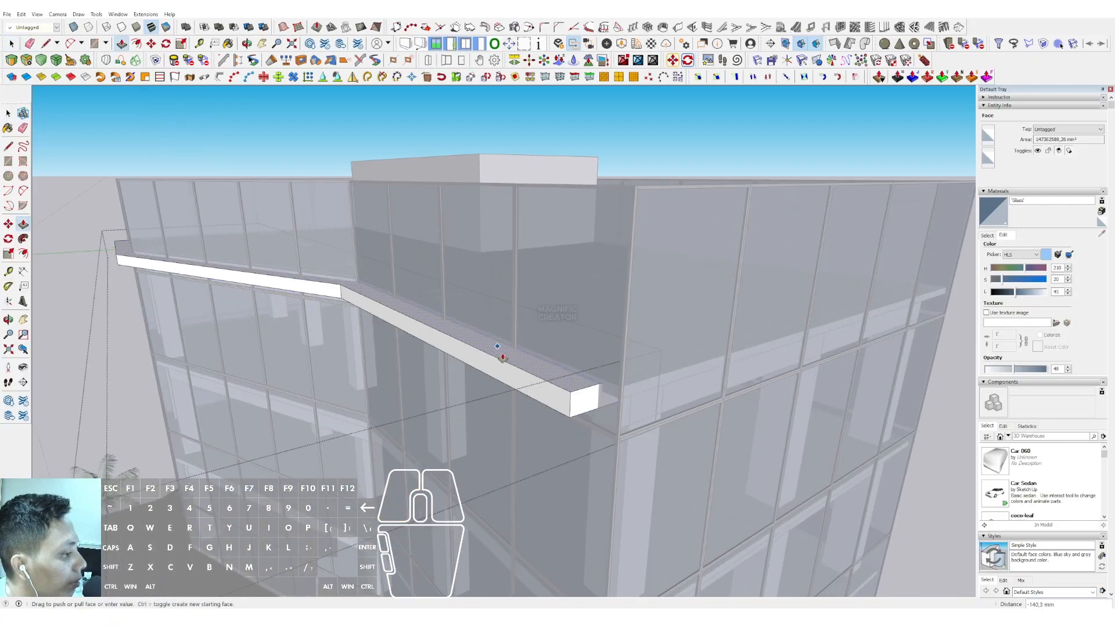
pyautogui.click(504, 356)
pyautogui.press('space')
pyautogui.scroll(-2, 504, 357)
pyautogui.click(638, 179)
pyautogui.click(638, 180)
# Convert the thin strip at roof slab level into a component with the default settings
pyautogui.scroll(-4, 465, 367)
pyautogui.moveTo(465, 368); pyautogui.dragTo(628, 201, button='middle')
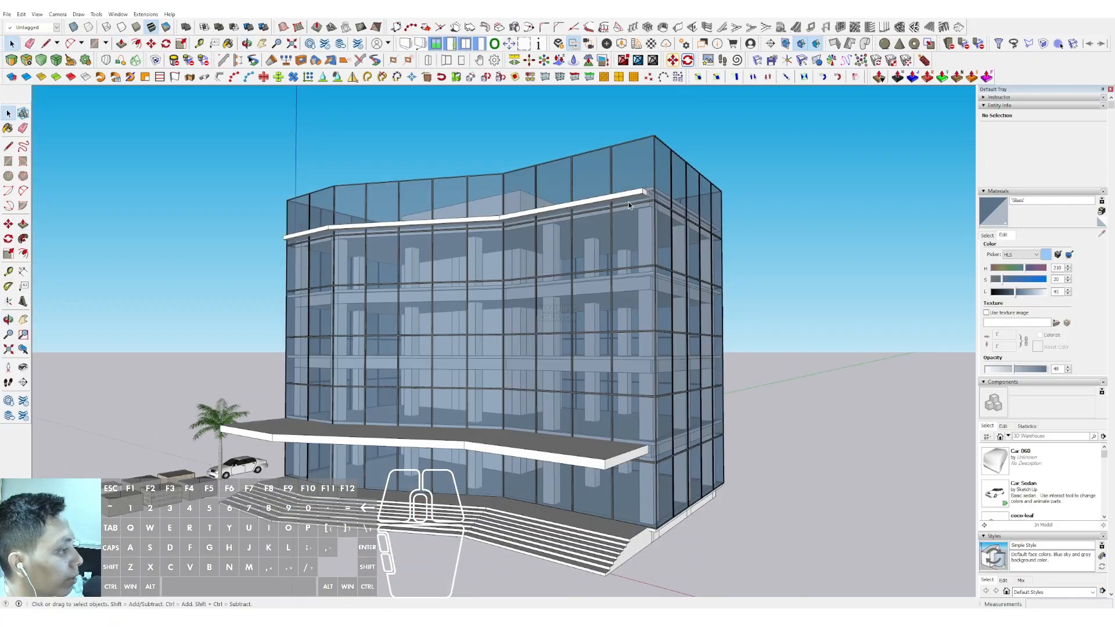
pyautogui.moveTo(545, 250); pyautogui.dragTo(525, 210, button='middle')
pyautogui.scroll(2, 543, 225)
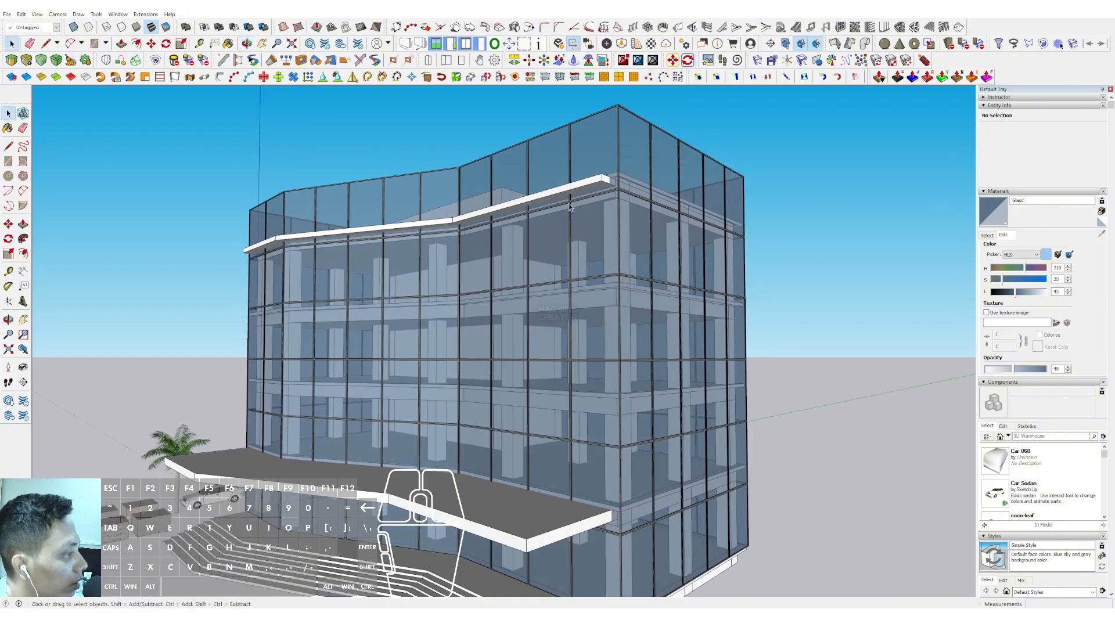
pyautogui.scroll(1, 596, 183)
pyautogui.rightClick(596, 182)
pyautogui.click(632, 253)
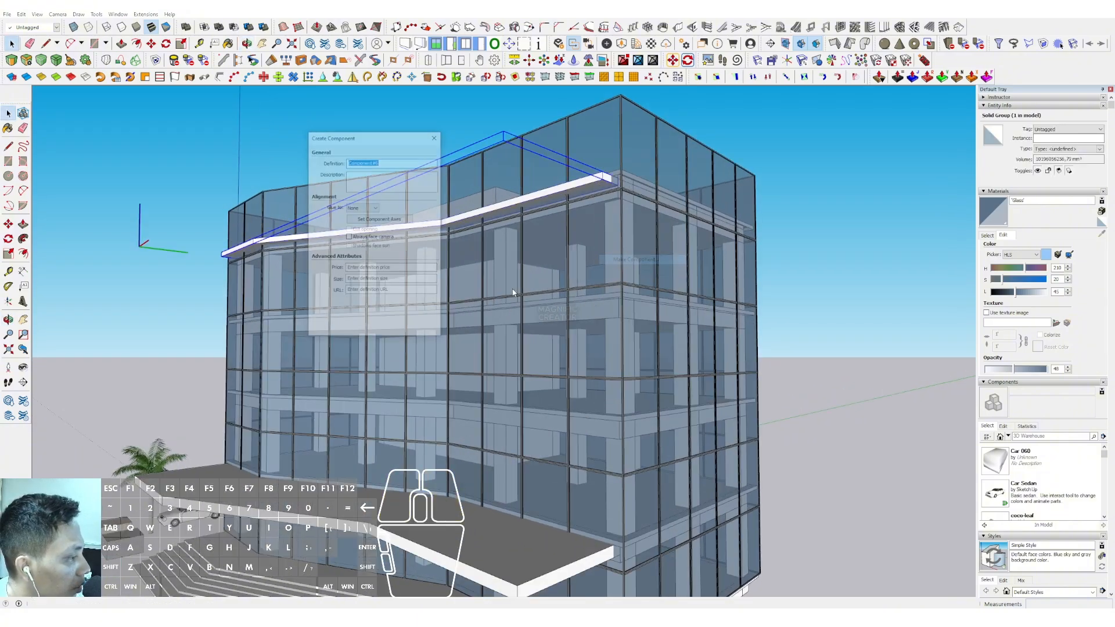
pyautogui.click(386, 330)
# Copy the strip component about 11573 mm straight down the facade and divide the distance into 12 evenly spaced louvres
pyautogui.press('m')
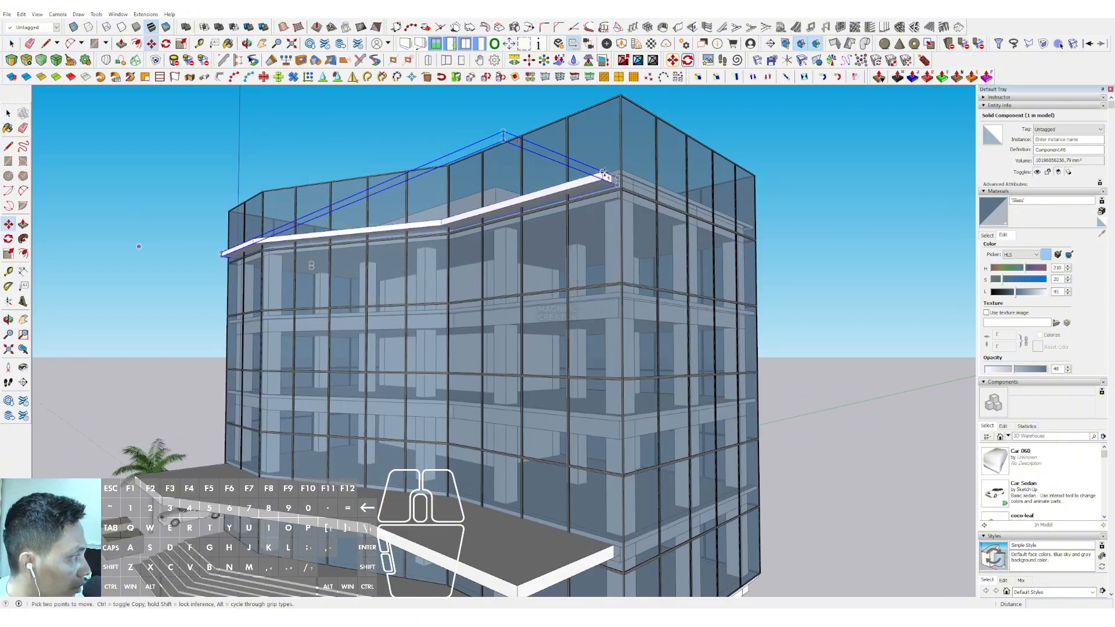
pyautogui.press('ctrl')
pyautogui.click(602, 173)
pyautogui.scroll(-4, 605, 199)
pyautogui.press('shift')
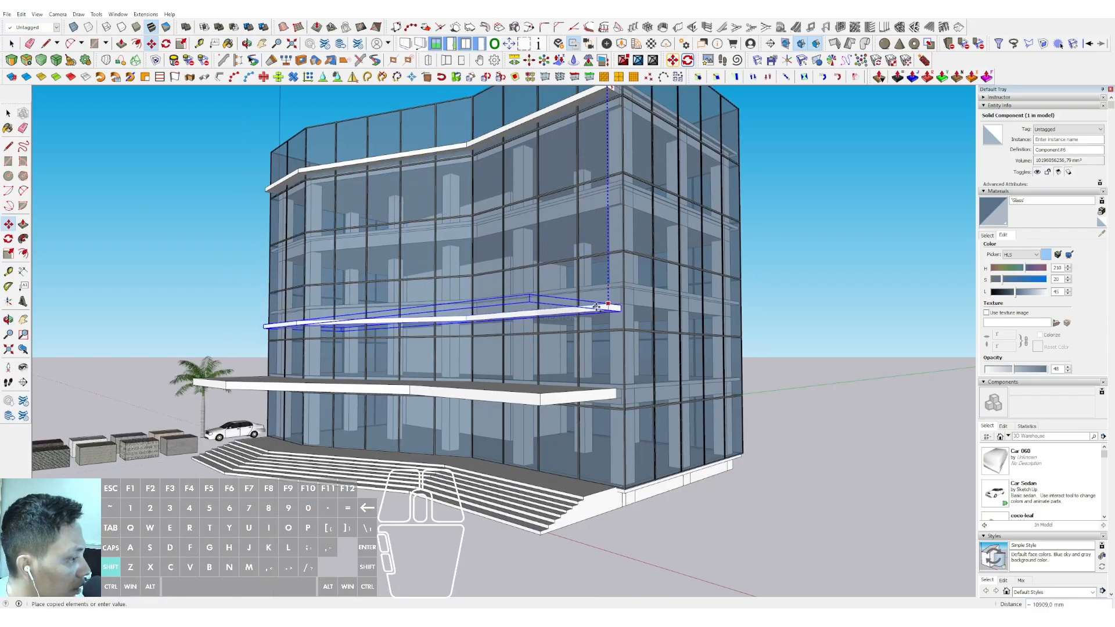
pyautogui.keyDown('shift'); pyautogui.click(598, 319); pyautogui.keyUp('shift')
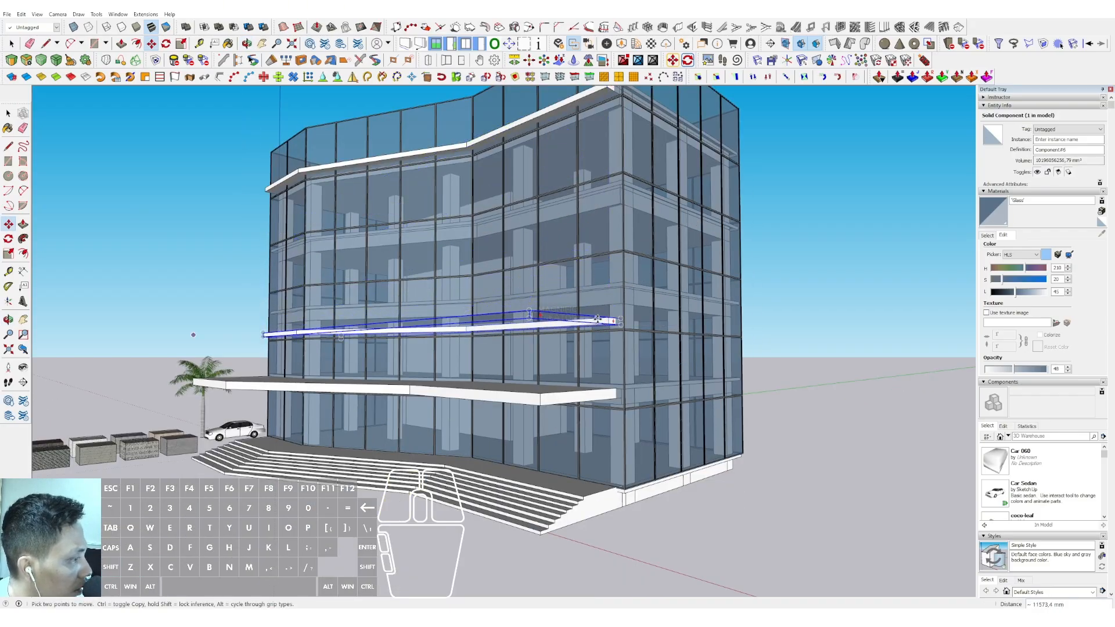
pyautogui.write('12')
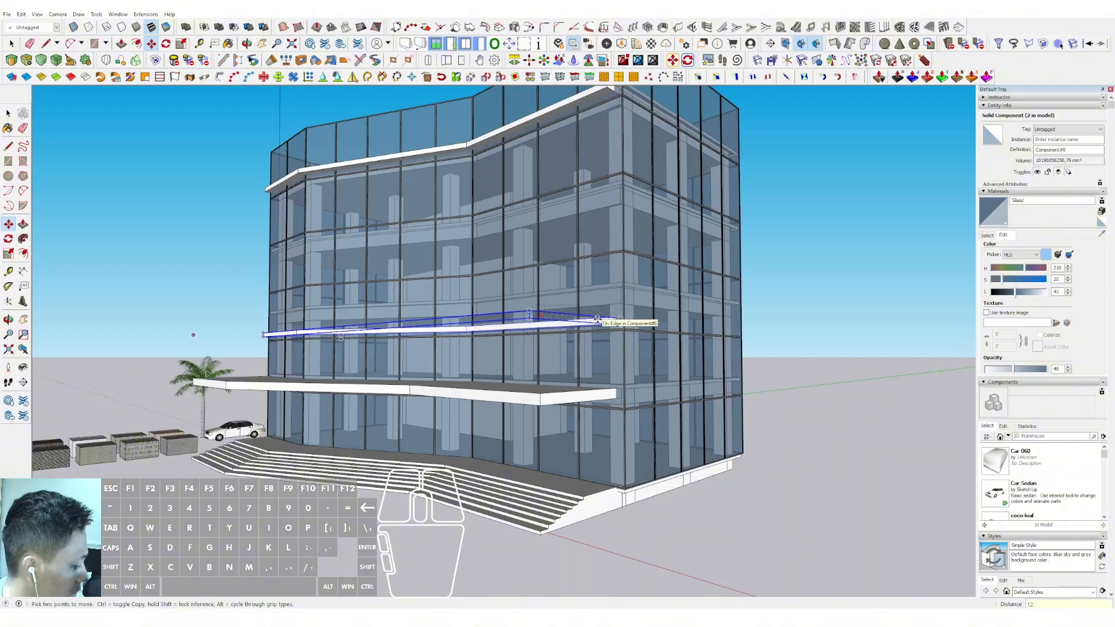
pyautogui.write('/')
pyautogui.press('Return')
pyautogui.press('space')
pyautogui.scroll(-2, 597, 319)
pyautogui.moveTo(597, 318); pyautogui.dragTo(521, 257, button='middle')
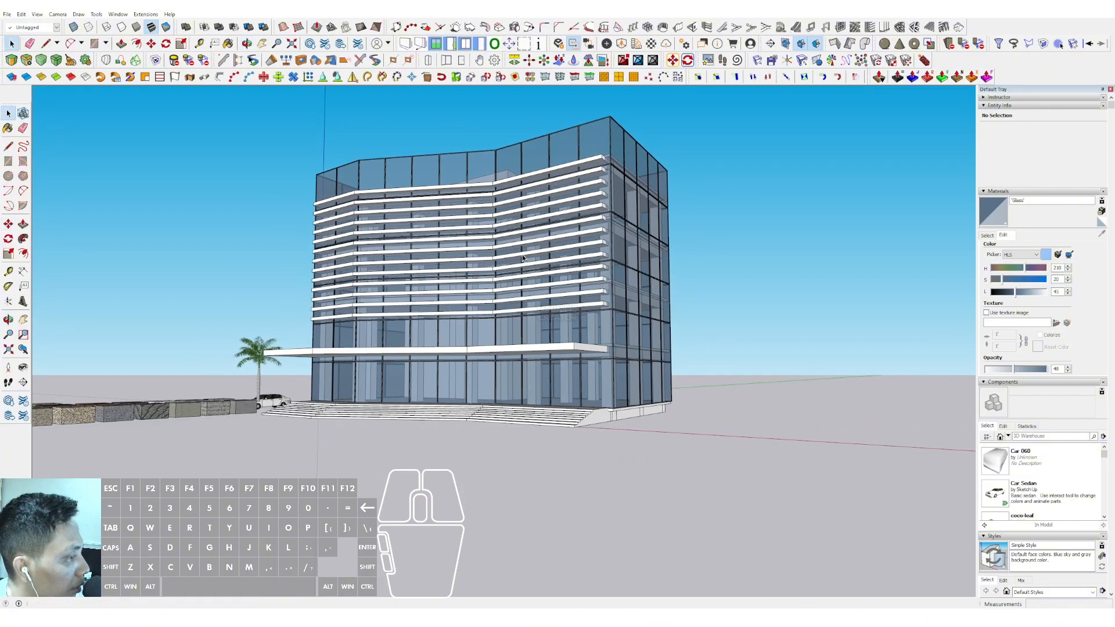
# Open the louvre component and push its end face back from the building's near front corner to shorten all louvres
pyautogui.scroll(2, 568, 253)
pyautogui.moveTo(592, 232); pyautogui.dragTo(626, 279, button='middle')
pyautogui.scroll(3, 625, 278)
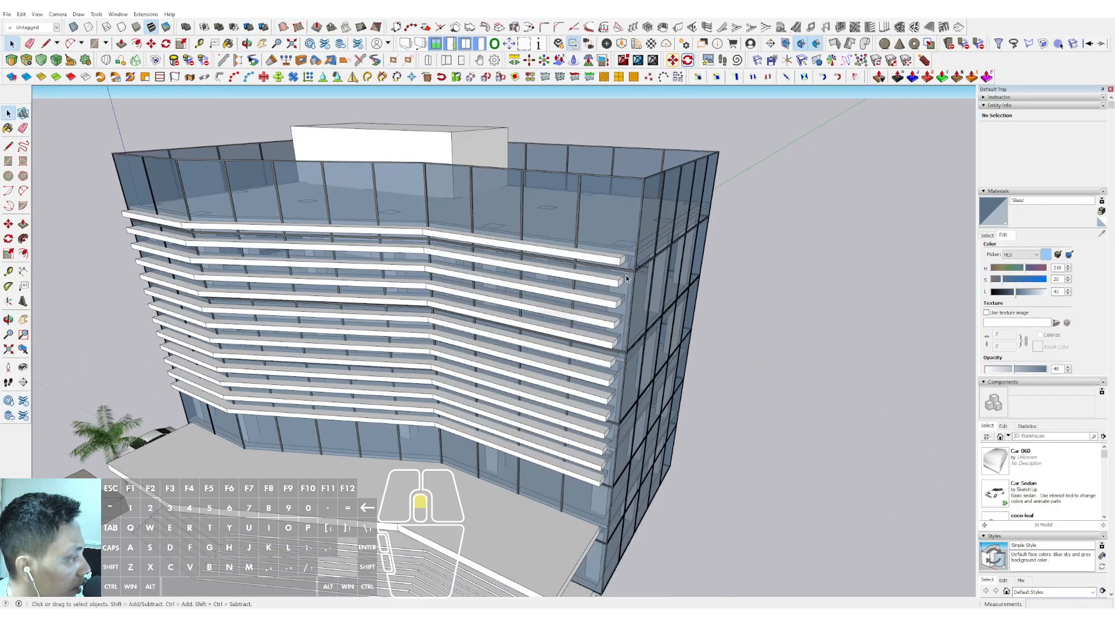
pyautogui.scroll(1, 626, 278)
pyautogui.doubleClick(622, 258)
pyautogui.doubleClick(622, 259)
pyautogui.press('p')
pyautogui.click(623, 259)
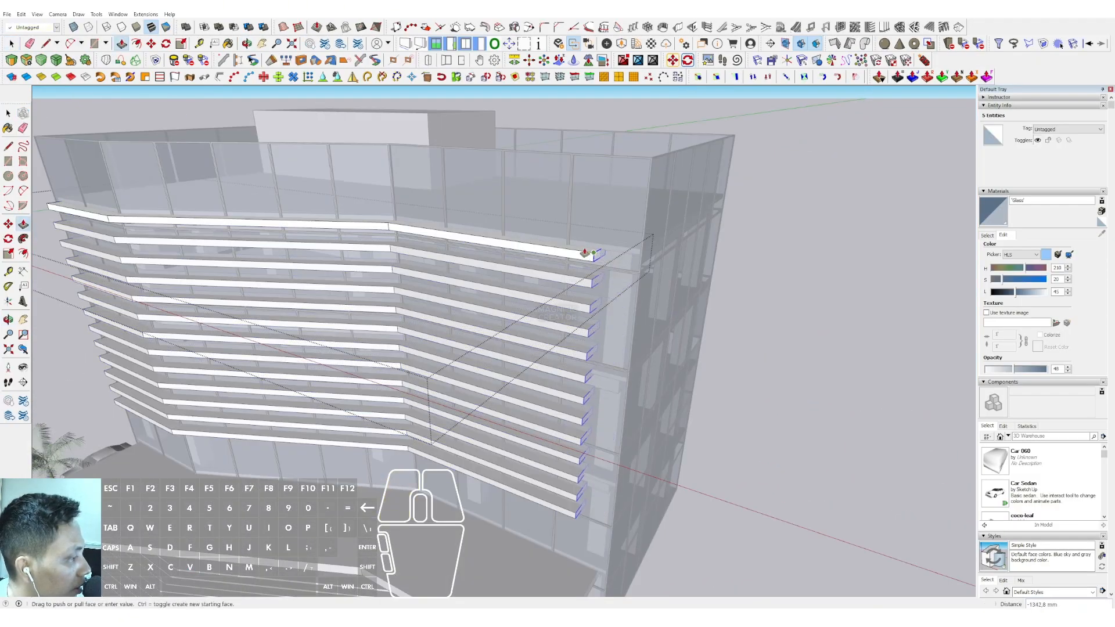
pyautogui.click(569, 249)
pyautogui.press('space')
pyautogui.scroll(-2, 571, 250)
# Push the louvres' opposite end face inward from the other facade corner, and leave the component
pyautogui.moveTo(574, 250); pyautogui.dragTo(777, 319, button='middle')
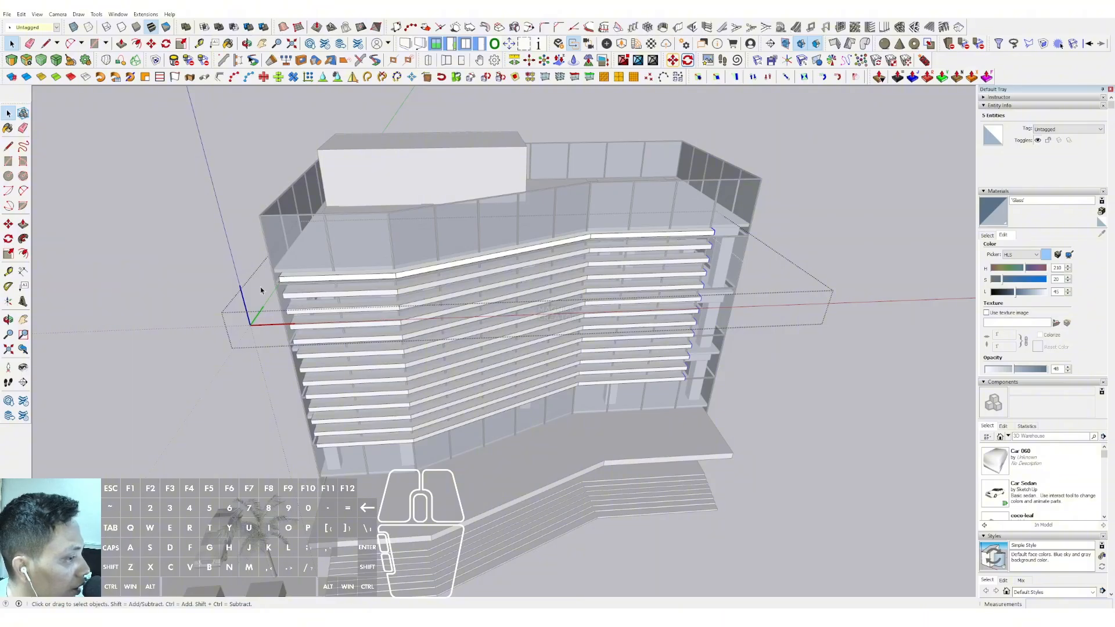
pyautogui.press('p')
pyautogui.click(281, 278)
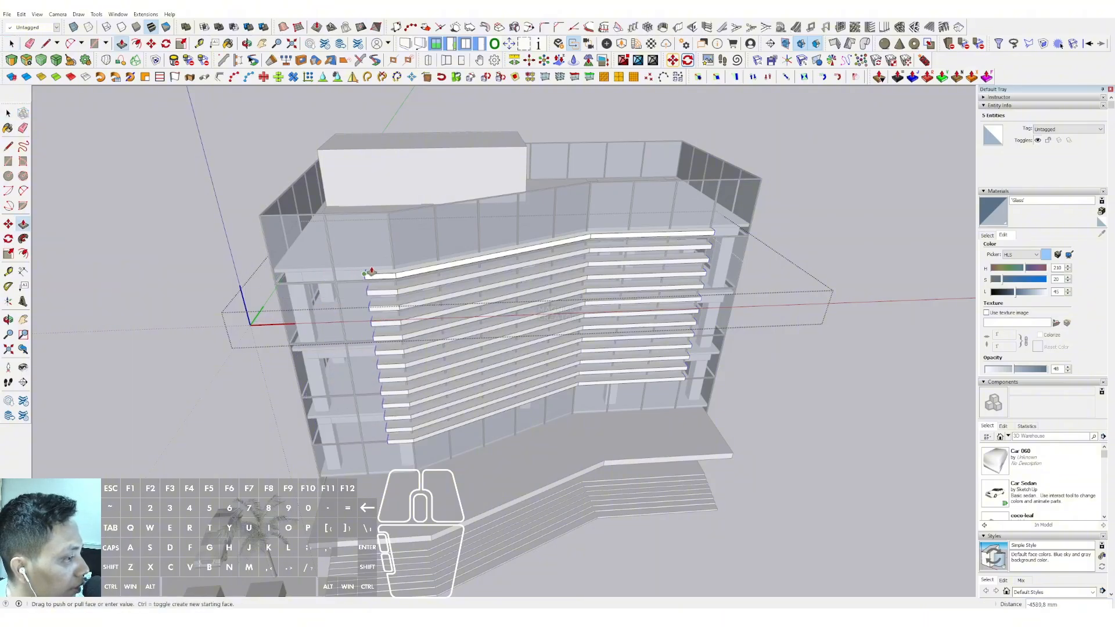
pyautogui.click(331, 273)
pyautogui.press('space')
pyautogui.click(858, 259)
pyautogui.moveTo(859, 258); pyautogui.dragTo(601, 343, button='middle')
# Paint the facade louvres with the dark brown Color C08 from the Colors material collection
pyautogui.click(987, 235)
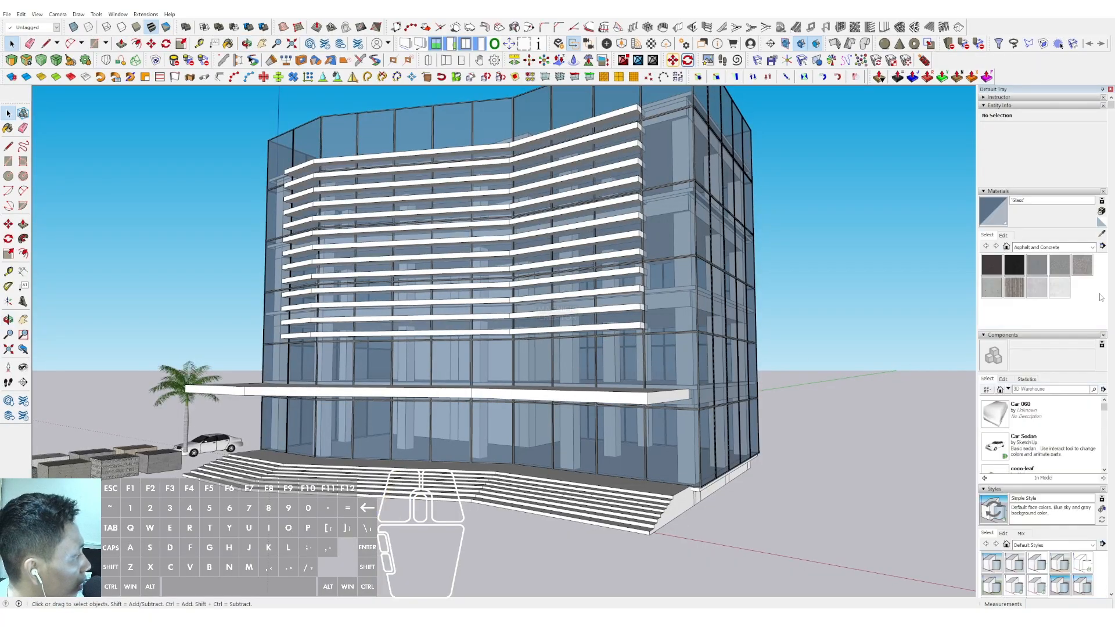
pyautogui.click(1092, 247)
pyautogui.click(1030, 296)
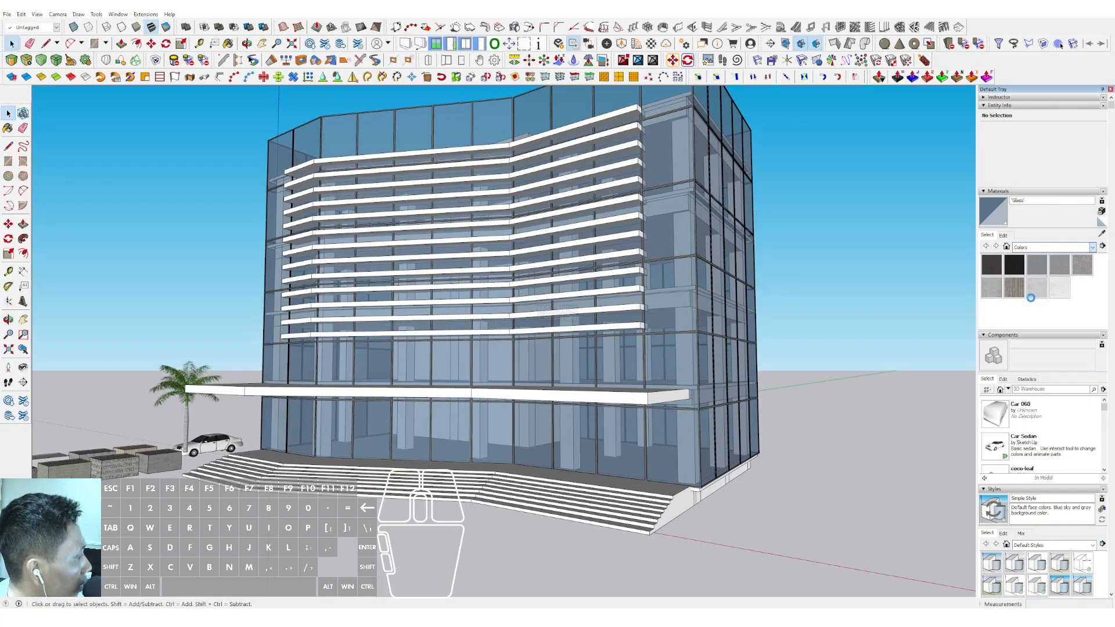
pyautogui.scroll(3, 1038, 295)
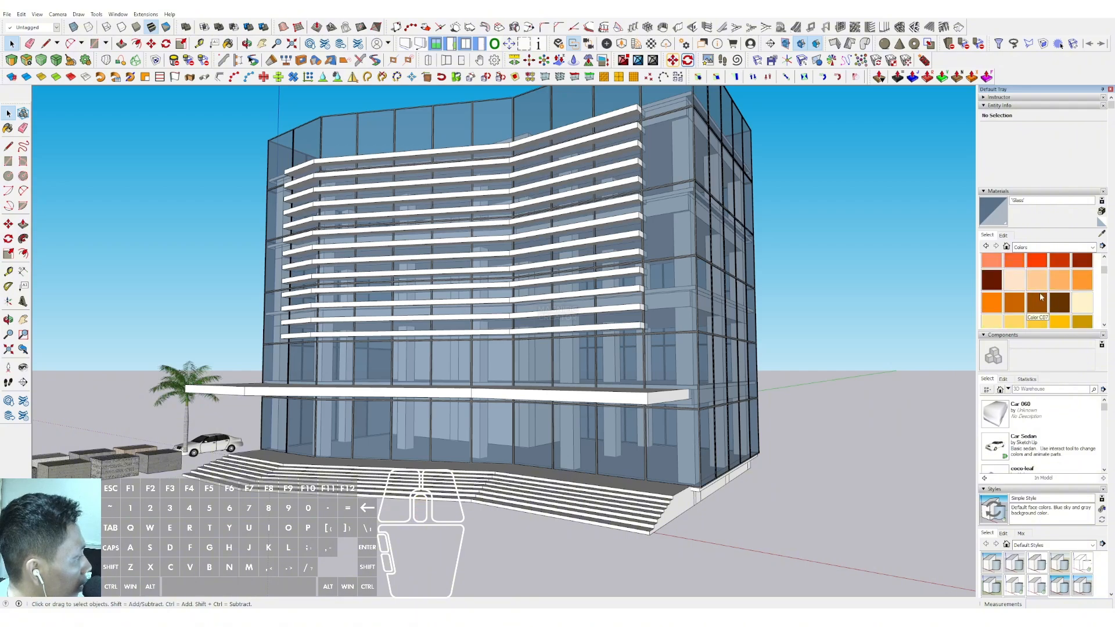
pyautogui.click(1052, 306)
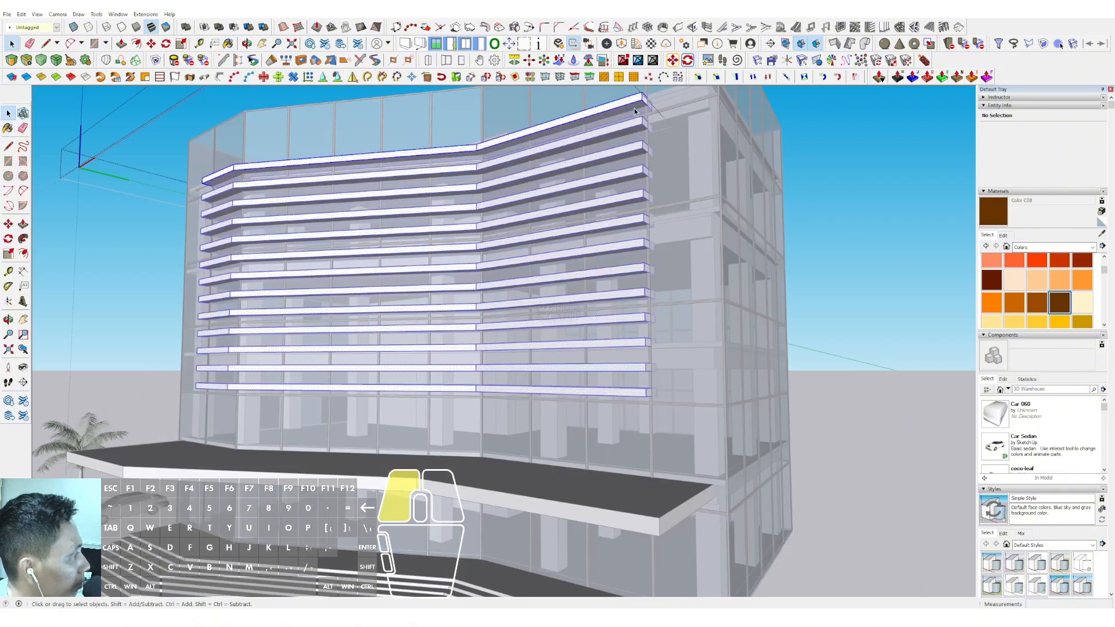
pyautogui.click(633, 96)
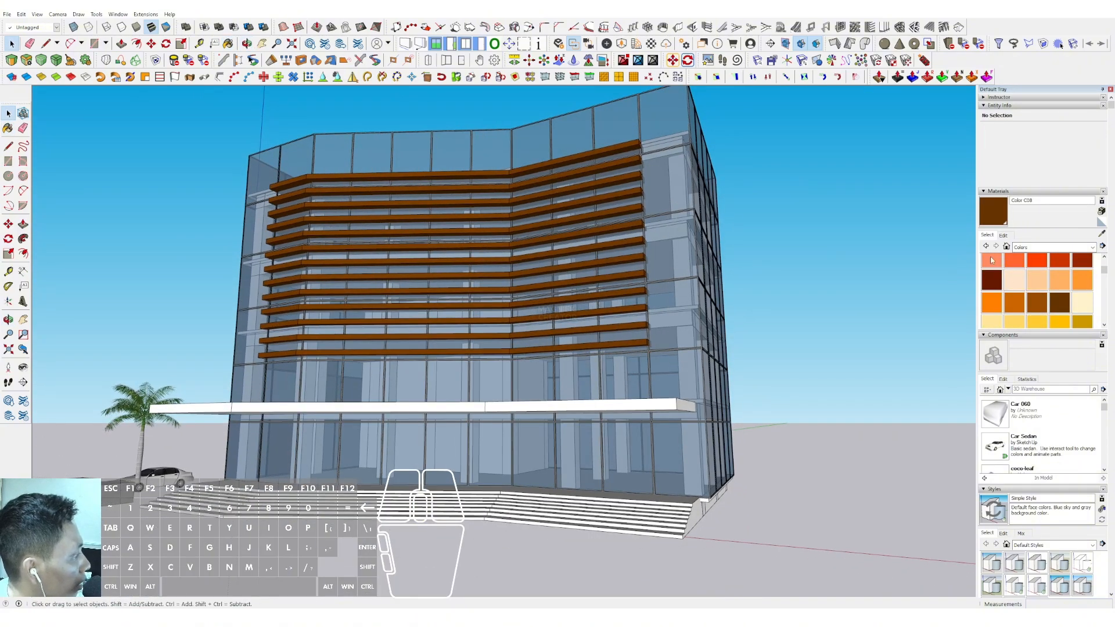
# Edit the louvres' brown material to a lighter, less saturated brown
pyautogui.click(1002, 235)
pyautogui.moveTo(1008, 284)
pyautogui.mouseDown()
pyautogui.moveTo(1001, 280)
pyautogui.moveTo(1028, 291)
pyautogui.moveTo(1017, 291)
pyautogui.mouseUp()
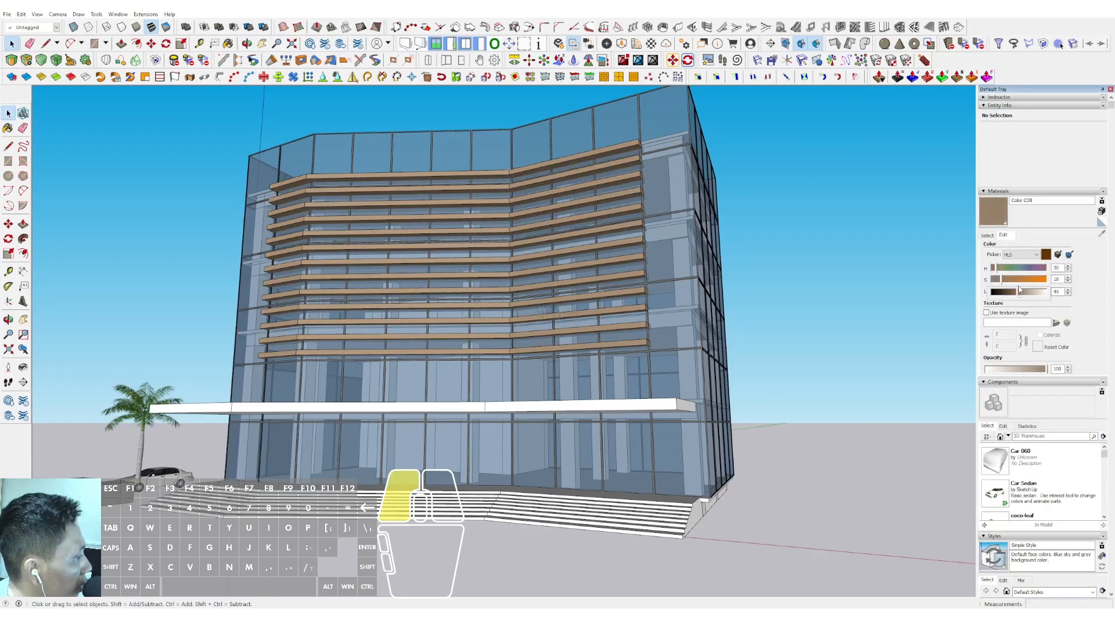
pyautogui.moveTo(511, 255)
pyautogui.mouseDown(button='middle')
pyautogui.moveTo(568, 238)
pyautogui.moveTo(654, 250)
pyautogui.moveTo(699, 303)
pyautogui.moveTo(759, 303)
pyautogui.moveTo(604, 272)
pyautogui.moveTo(517, 277)
pyautogui.moveTo(544, 281)
pyautogui.moveTo(558, 307)
pyautogui.mouseUp(button='middle')
pyautogui.scroll(3, 516, 279)
pyautogui.scroll(2, 598, 277)
# Paint the entrance canopy with the same muted brown material as the louvres
pyautogui.press('b')
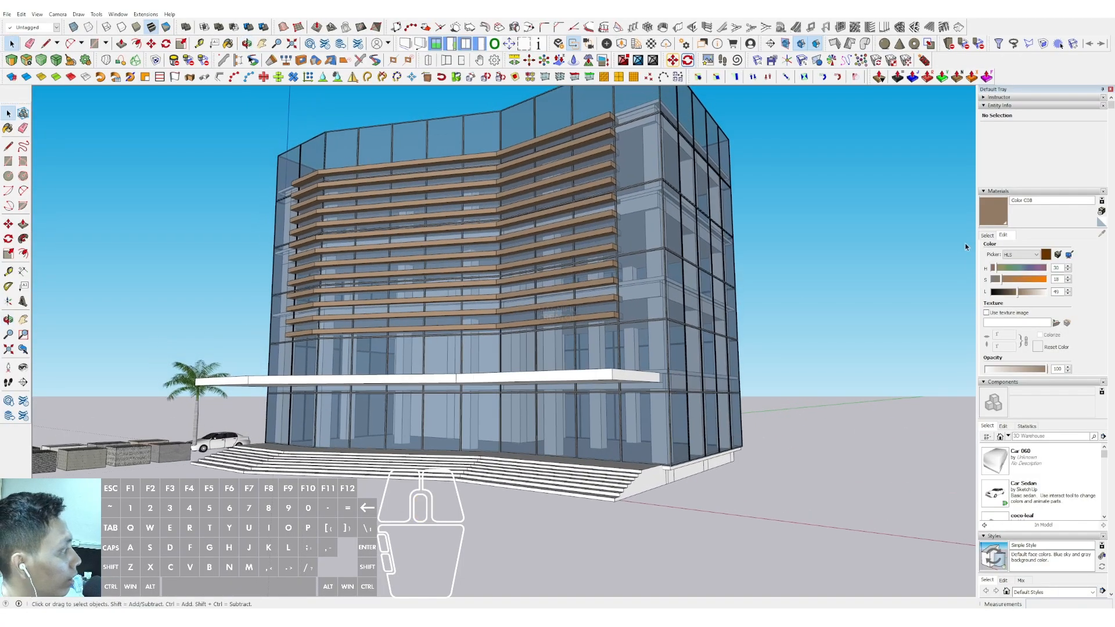
pyautogui.click(604, 368)
pyautogui.moveTo(604, 368)
pyautogui.mouseDown(button='middle')
pyautogui.moveTo(559, 378)
pyautogui.moveTo(767, 368)
pyautogui.moveTo(739, 368)
pyautogui.mouseUp(button='middle')
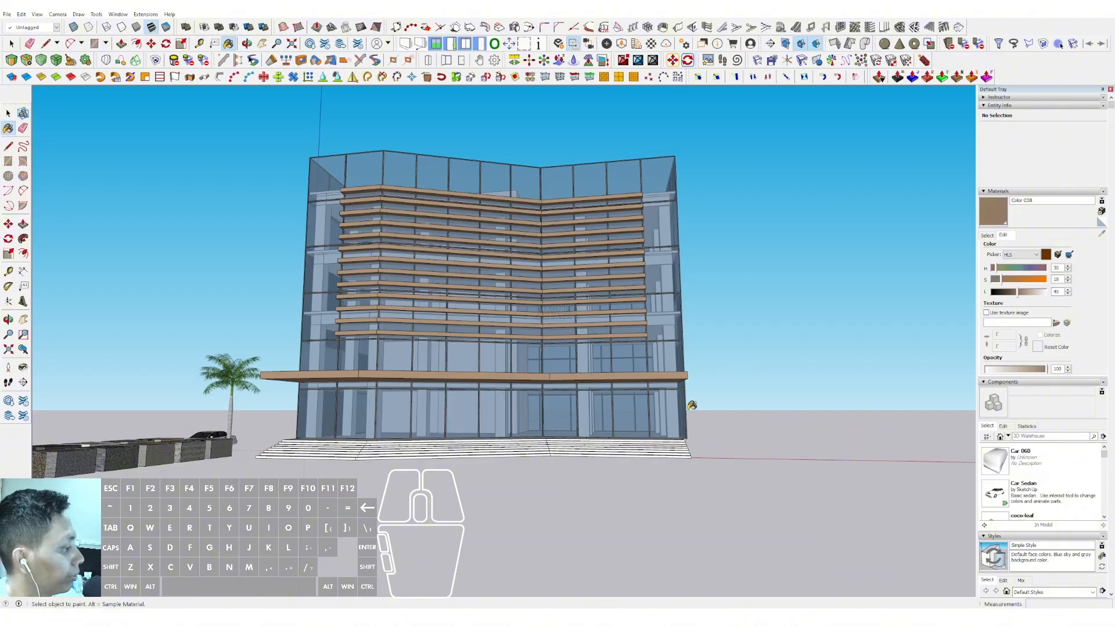
# Open the entrance canopy group and extend its end face outward well past the building corner
pyautogui.keyDown('shift'); pyautogui.moveTo(691, 405); pyautogui.dragTo(525, 364, button='middle'); pyautogui.keyUp('shift')
pyautogui.press('space')
pyautogui.scroll(4, 526, 357)
pyautogui.doubleClick(531, 330)
pyautogui.click(533, 330)
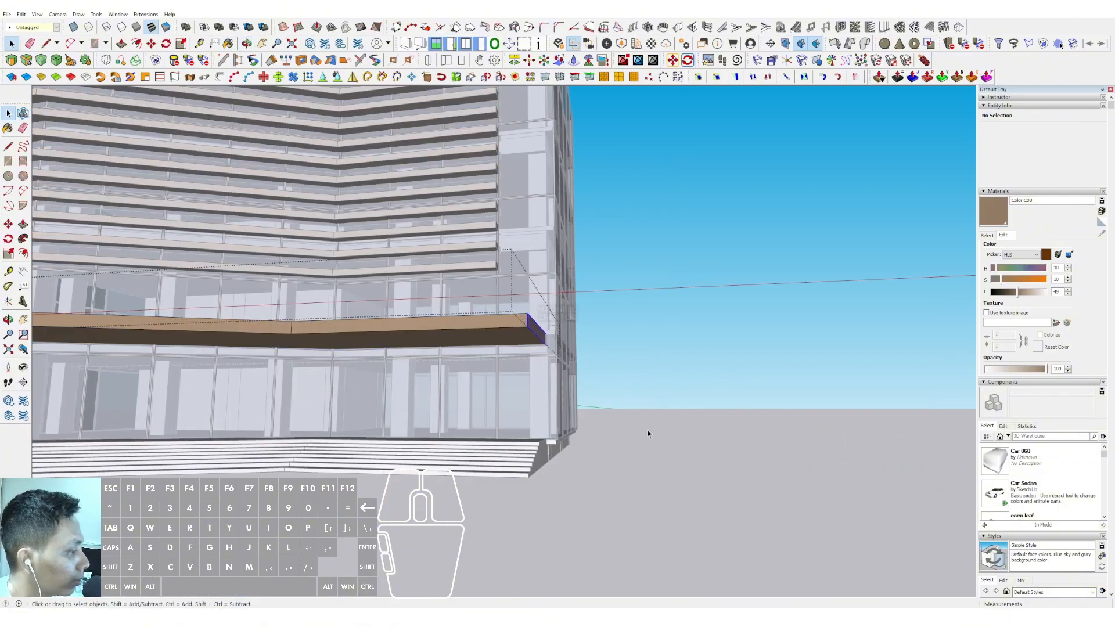
pyautogui.click(527, 328)
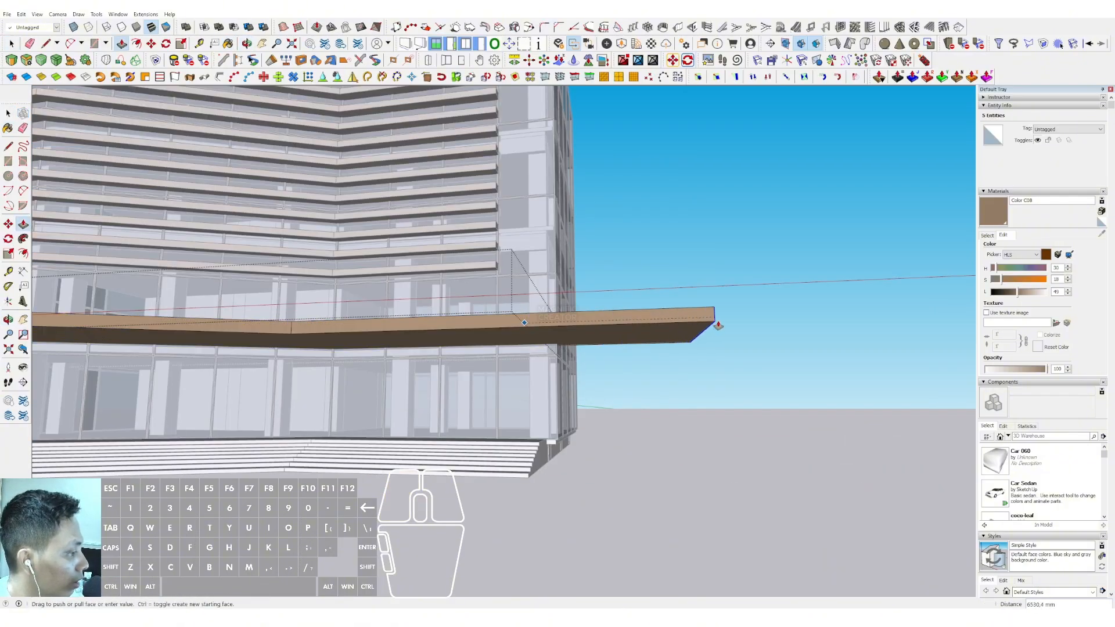
pyautogui.click(728, 323)
pyautogui.press('space')
# Draw a narrow rectangle across the underside of the canopy at its extended outer end
pyautogui.click(727, 322)
pyautogui.scroll(3, 728, 323)
pyautogui.press('r')
pyautogui.click(731, 318)
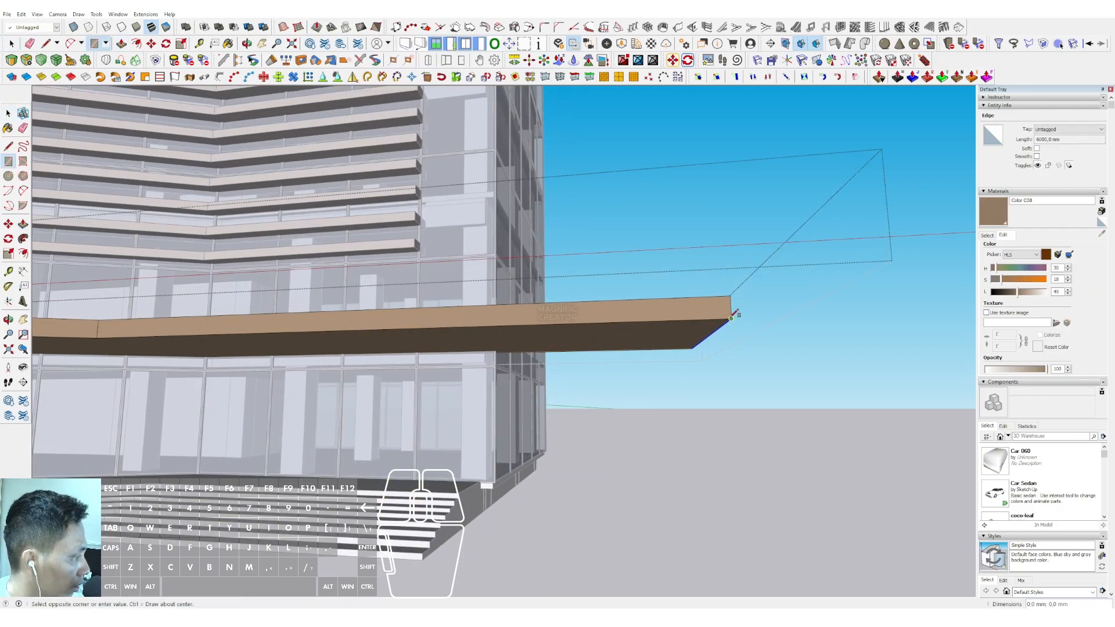
pyautogui.scroll(2, 688, 350)
pyautogui.click(684, 350)
pyautogui.press('space')
# Push/pull the narrow rectangle down about 5127 mm to form a supporting leg for the canopy
pyautogui.click(708, 333)
pyautogui.press('v')
pyautogui.scroll(-1, 709, 427)
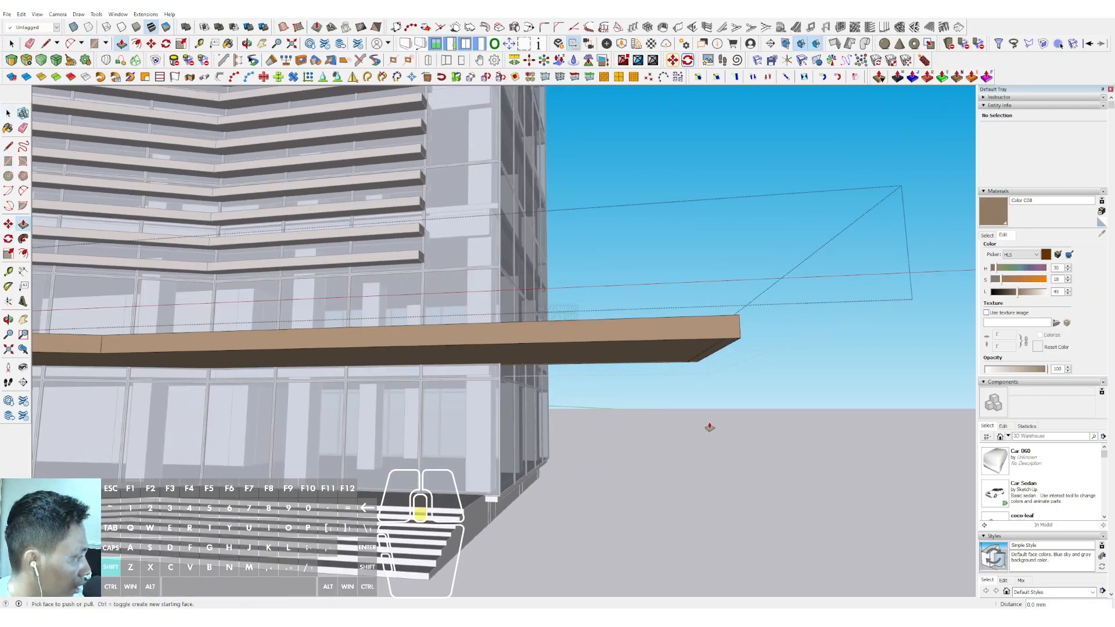
pyautogui.scroll(2, 709, 428)
pyautogui.click(746, 526)
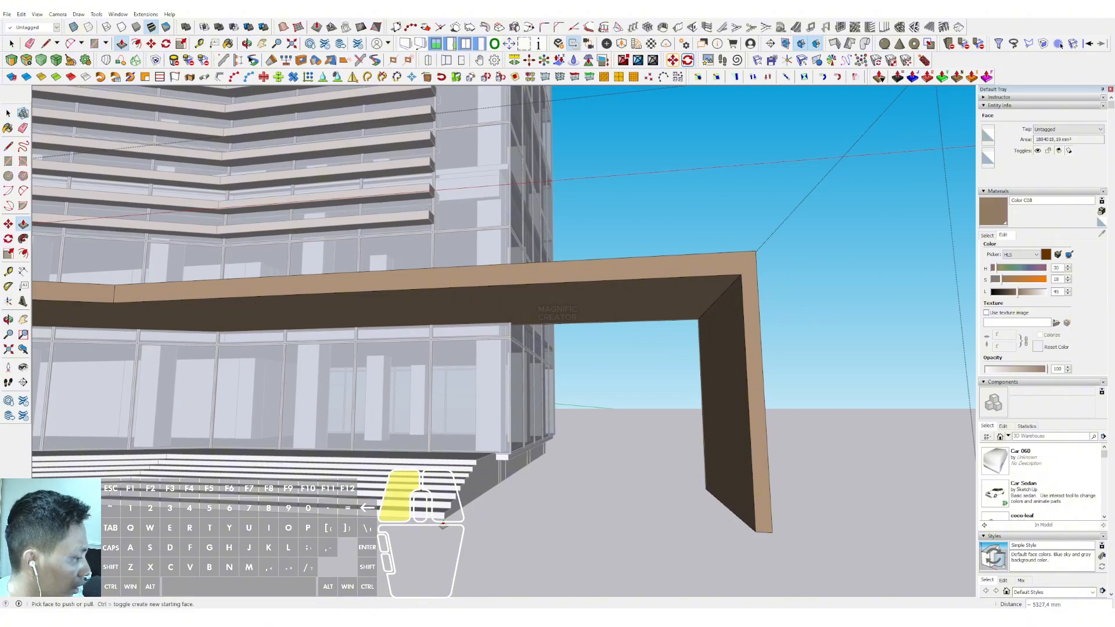
pyautogui.press('space')
# Draw an arc on the canopy's front face across the inner corner between the underside and the supporting leg
pyautogui.scroll(-3, 745, 346)
pyautogui.scroll(5, 704, 372)
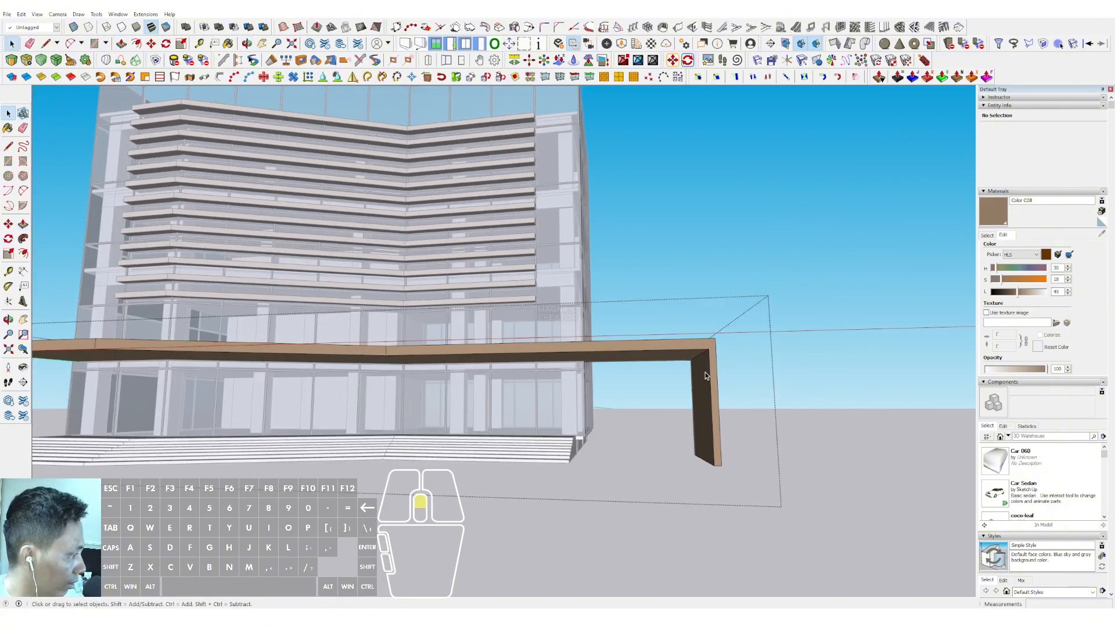
pyautogui.press('a')
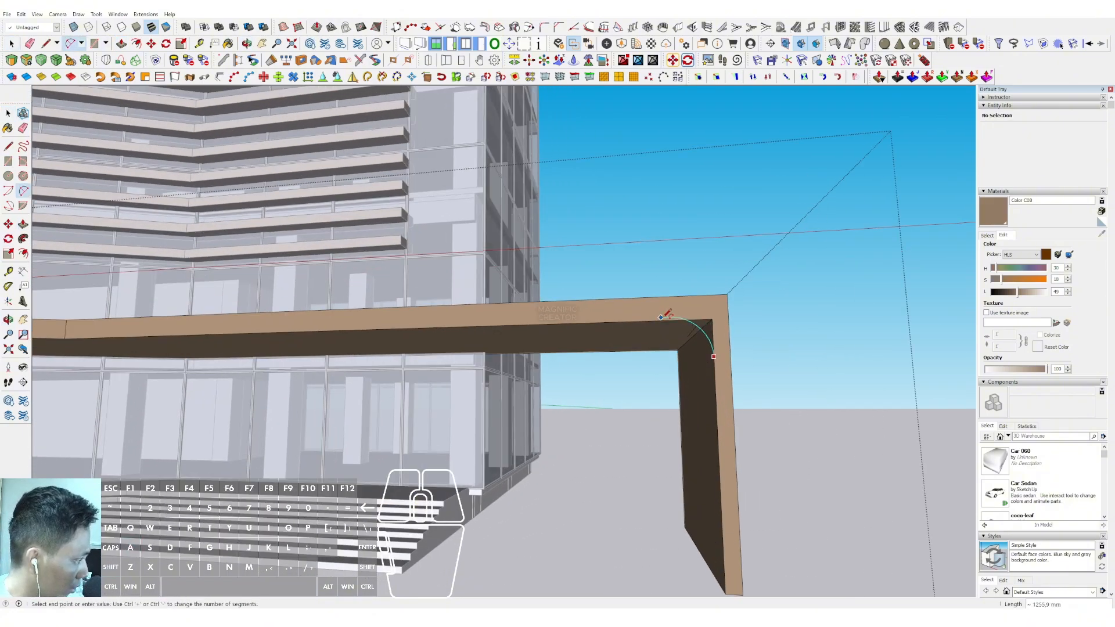
pyautogui.click(588, 322)
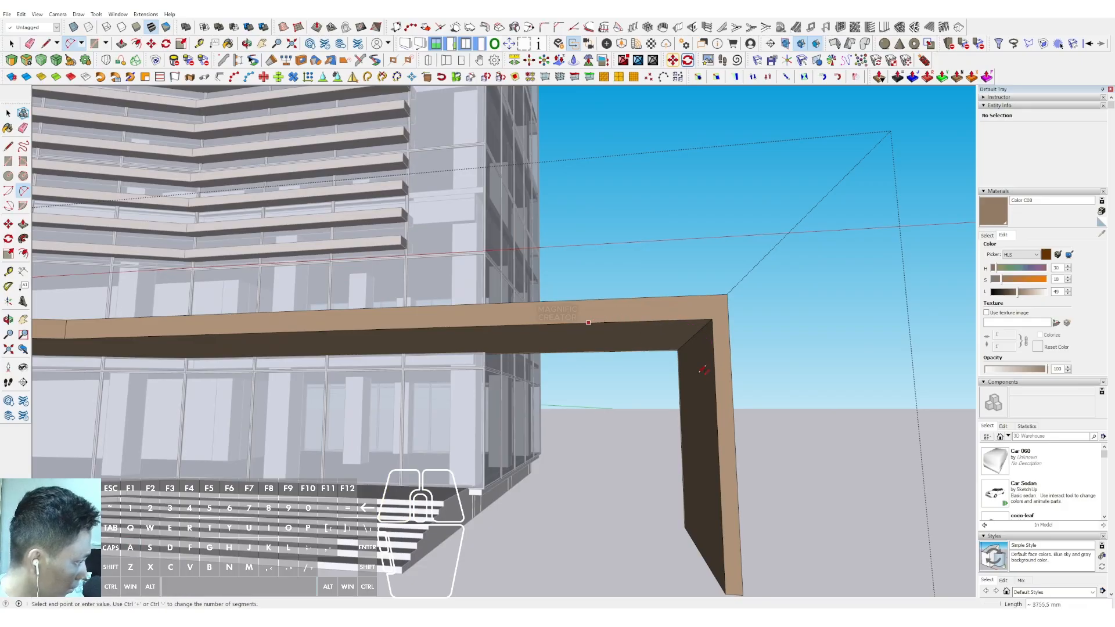
# Push/pull the curved corner infill back through the full canopy depth and erase the leftover inner corner edges
pyautogui.click(717, 442)
pyautogui.press('space')
pyautogui.scroll(2, 717, 372)
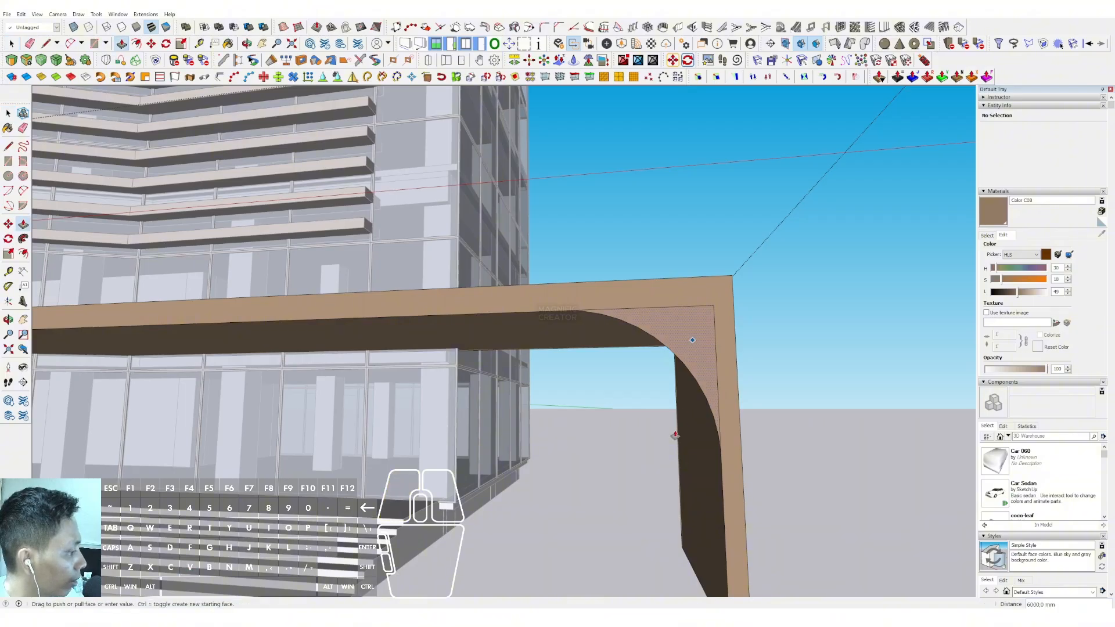
pyautogui.click(691, 365)
pyautogui.click(708, 305)
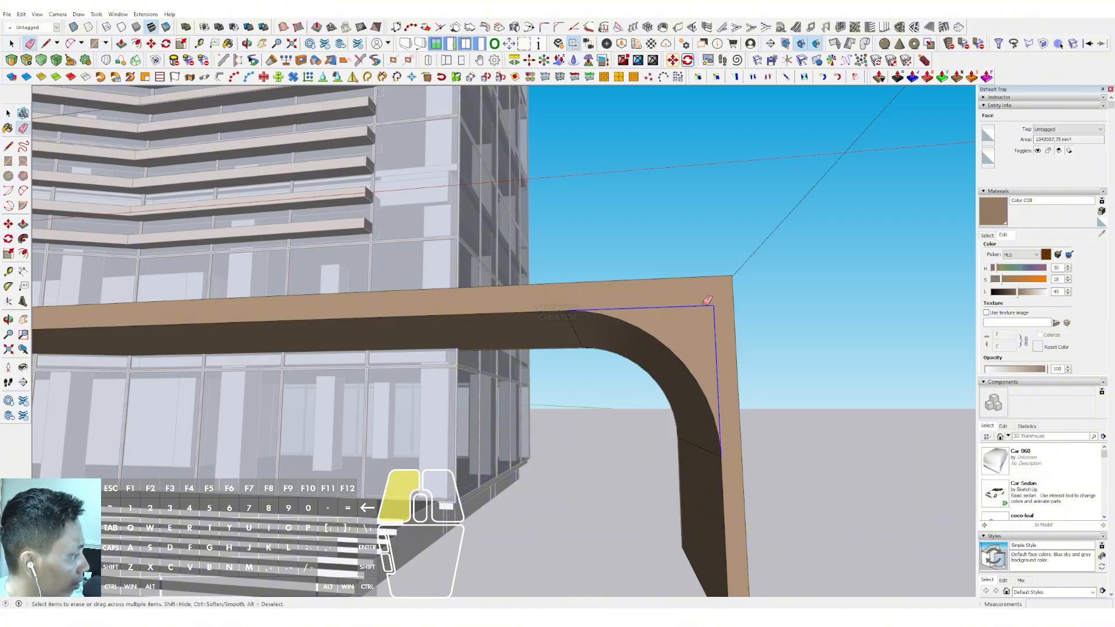
pyautogui.click(590, 315)
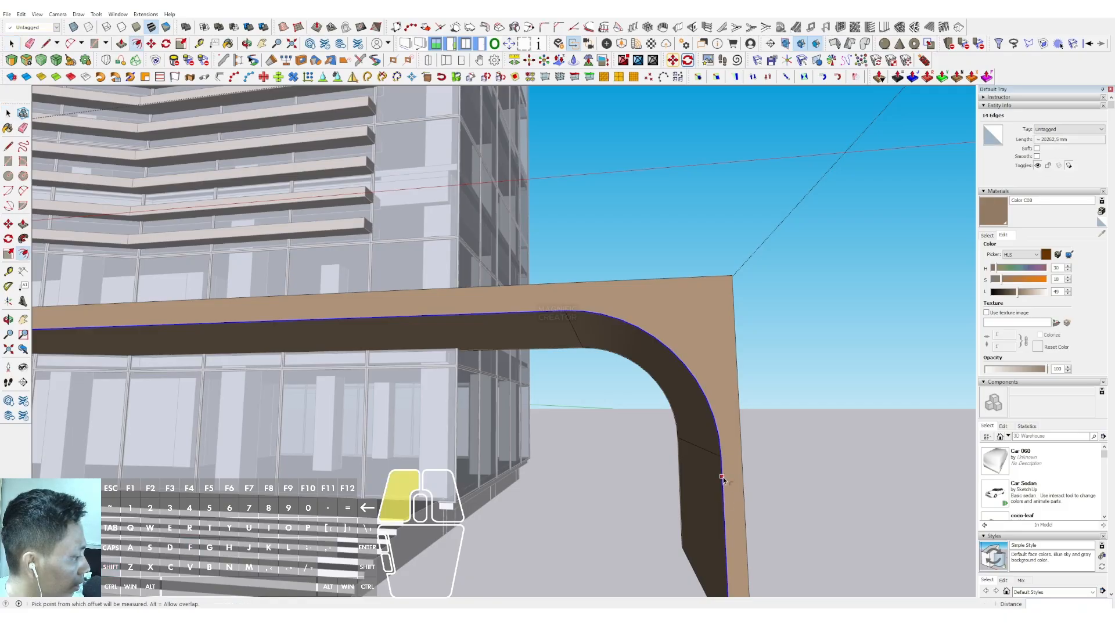
# Try to offset the curved inner edge outward on the front face and push/pull the outer corner region
pyautogui.click(742, 471)
pyautogui.press('space')
pyautogui.press('p')
pyautogui.click(709, 318)
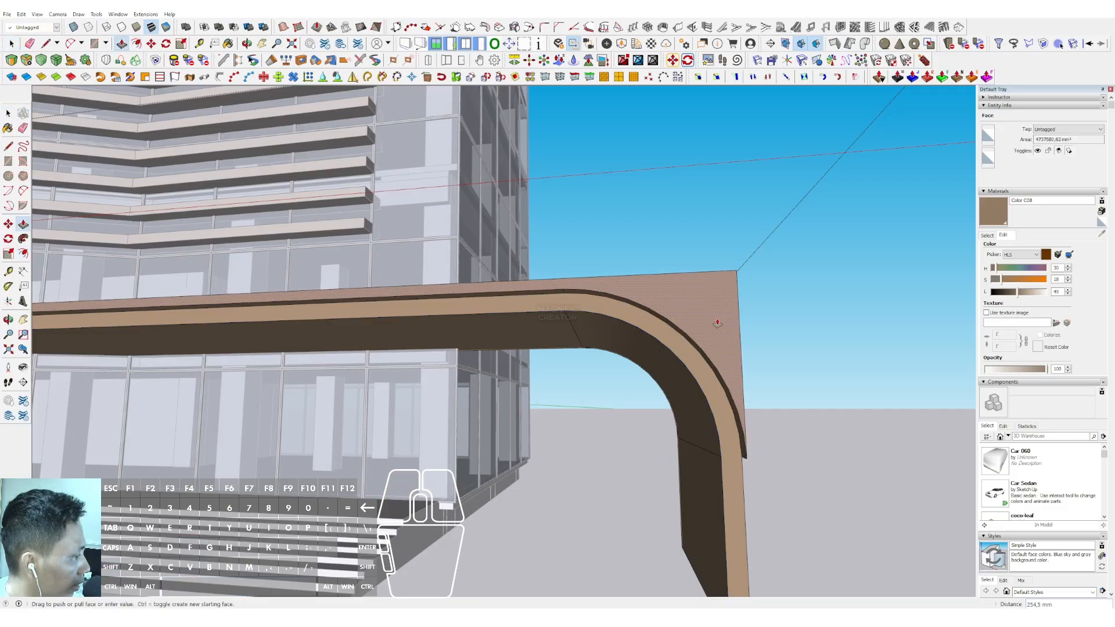
pyautogui.moveTo(699, 323); pyautogui.dragTo(764, 317, button='middle')
pyautogui.scroll(-2, 749, 326)
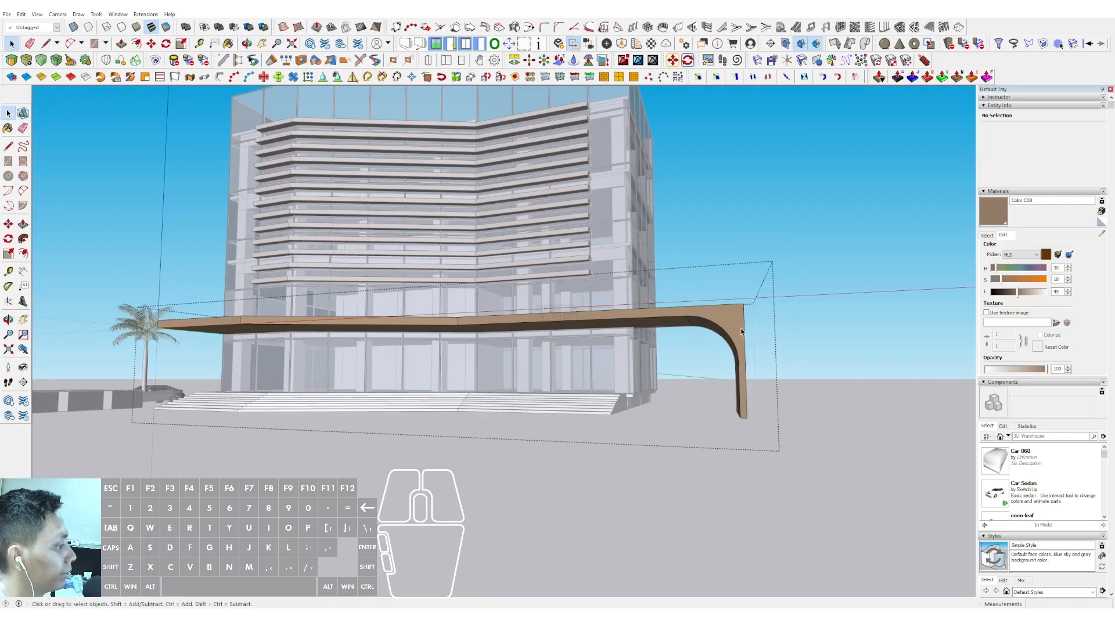
# Offset the canopy's curved inner edges outward across the front face and erase the excess offset line beyond the leg
pyautogui.scroll(4, 743, 327)
pyautogui.press('a')
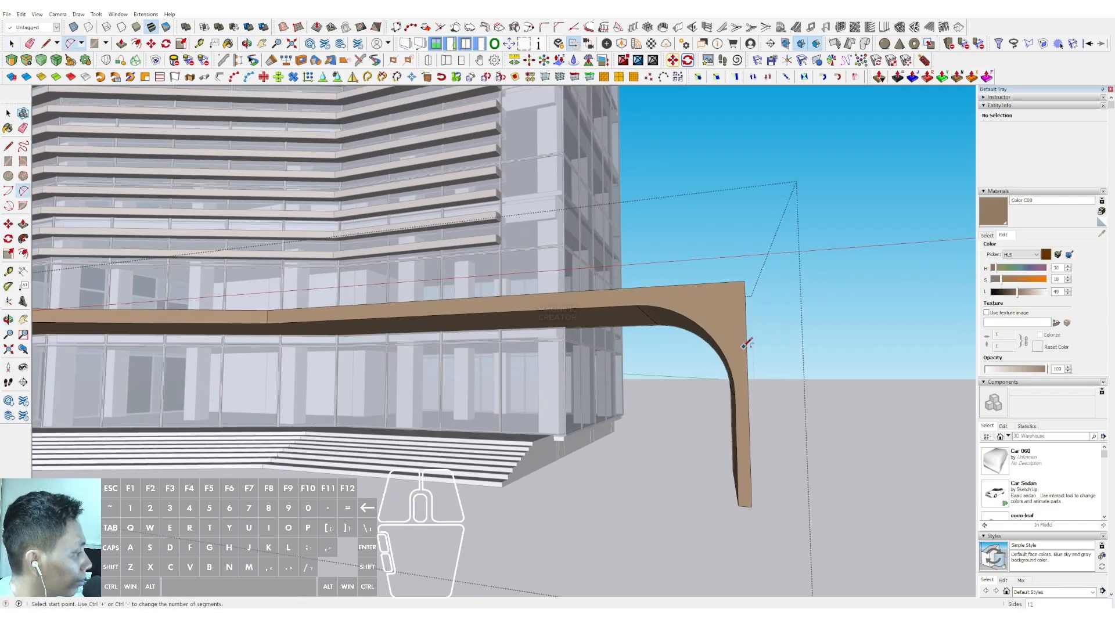
pyautogui.press('space')
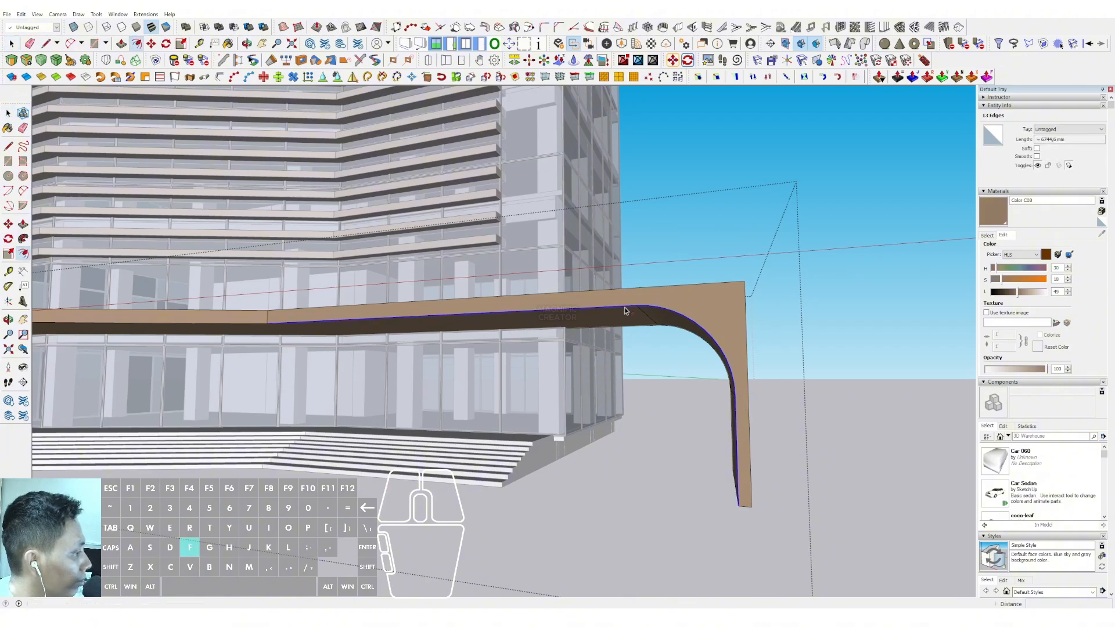
pyautogui.press('e')
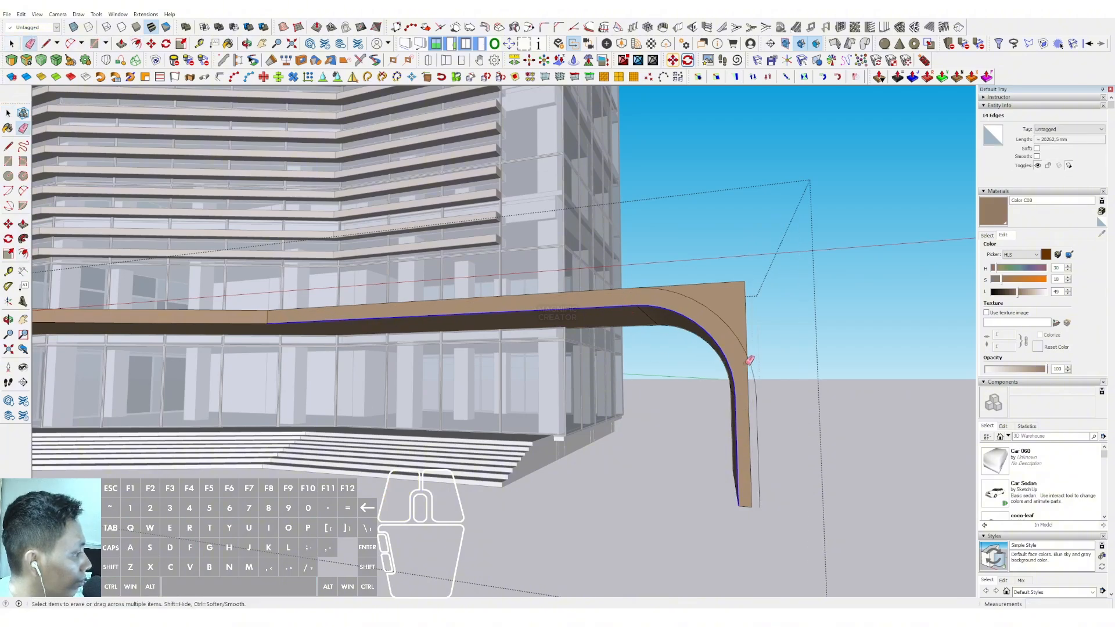
pyautogui.click(760, 400)
# Push/pull the sharp outer corner piece back through the canopy and remove its leftover geometry at the rear
pyautogui.press('space')
pyautogui.click(739, 330)
pyautogui.press('v')
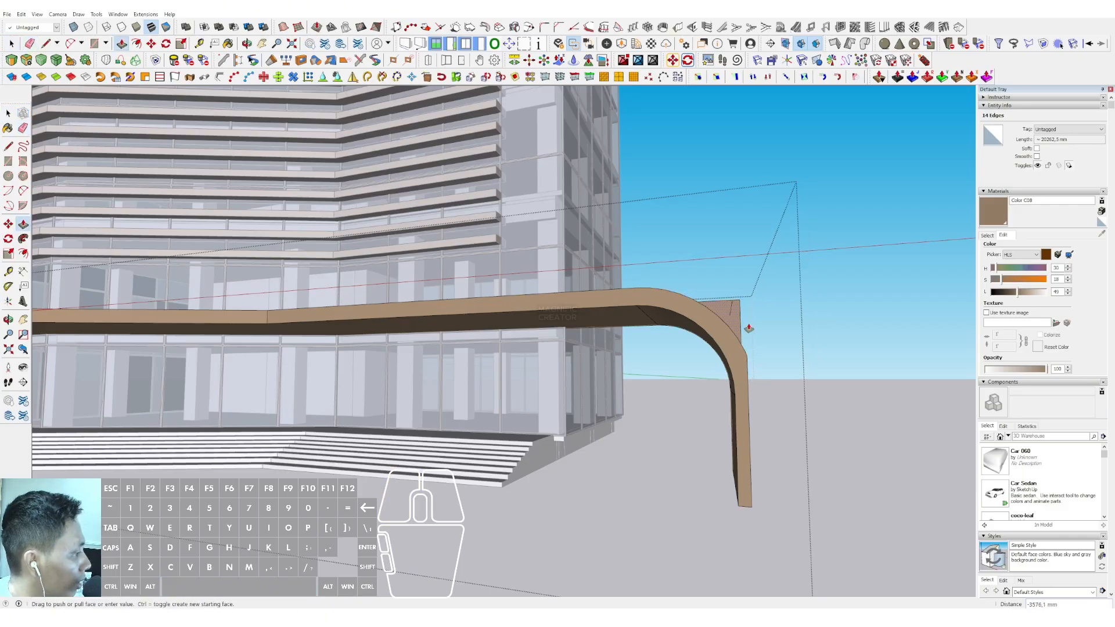
pyautogui.click(743, 324)
pyautogui.moveTo(645, 350)
pyautogui.mouseDown(button='middle')
pyautogui.moveTo(597, 370)
pyautogui.moveTo(713, 411)
pyautogui.mouseUp(button='middle')
pyautogui.press('space')
pyautogui.scroll(-3, 600, 368)
pyautogui.scroll(3, 586, 367)
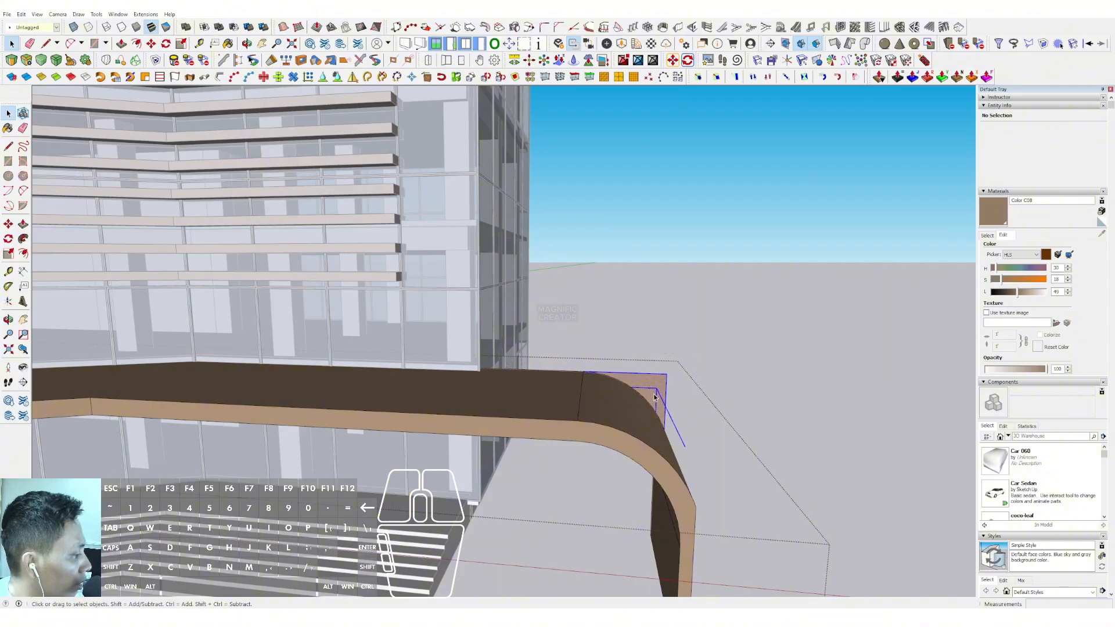
pyautogui.scroll(-5, 632, 410)
pyautogui.moveTo(632, 409); pyautogui.dragTo(558, 400, button='middle')
pyautogui.scroll(3, 632, 442)
# Push/pull the outer face of the supporting leg outward to widen the leg beyond the curve
pyautogui.tripleClick(632, 443)
pyautogui.press('v')
pyautogui.click(631, 459)
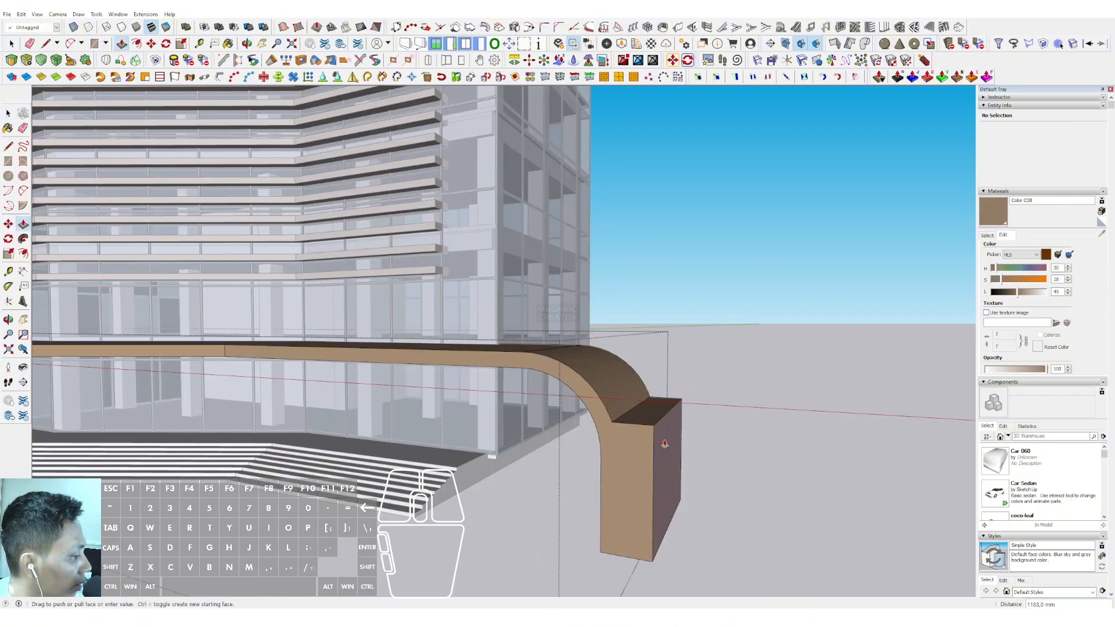
pyautogui.click(691, 447)
pyautogui.press('space')
pyautogui.scroll(3, 587, 410)
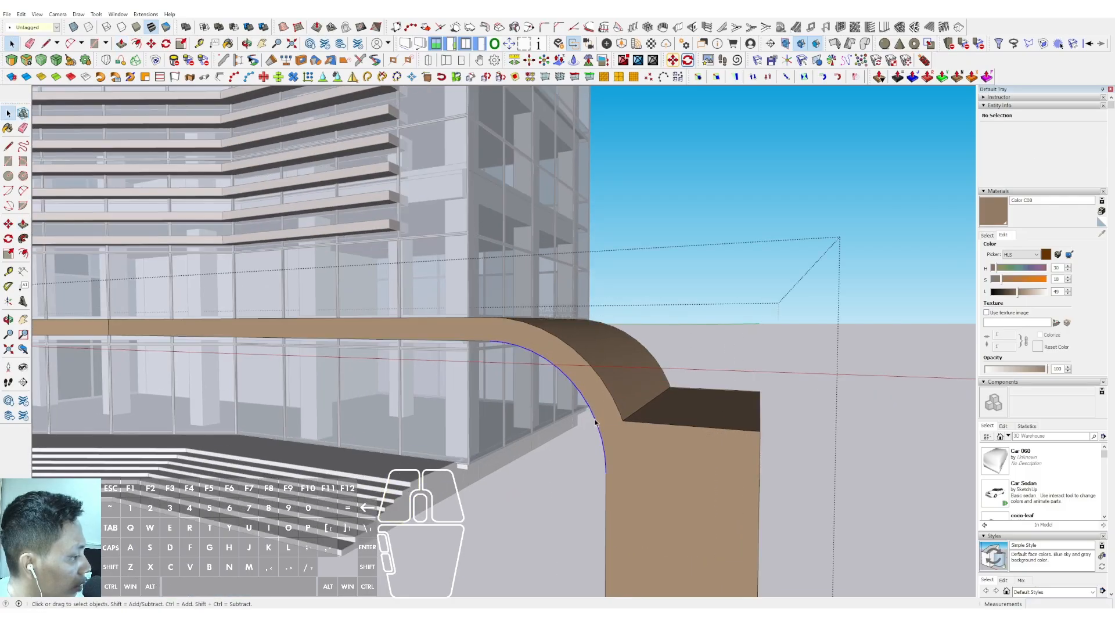
# Offset the inner curve outward across the widened leg's front face and extend the offset line to the leg's bottom edge
pyautogui.keyDown('shift'); pyautogui.click(605, 471); pyautogui.keyUp('shift')
pyautogui.press('f')
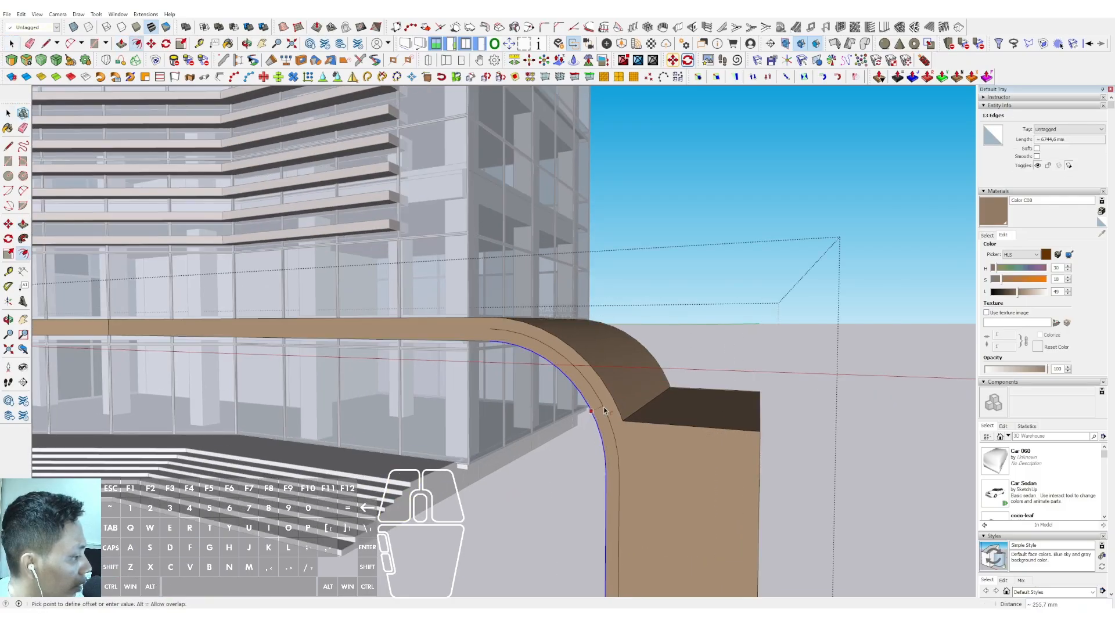
pyautogui.click(612, 402)
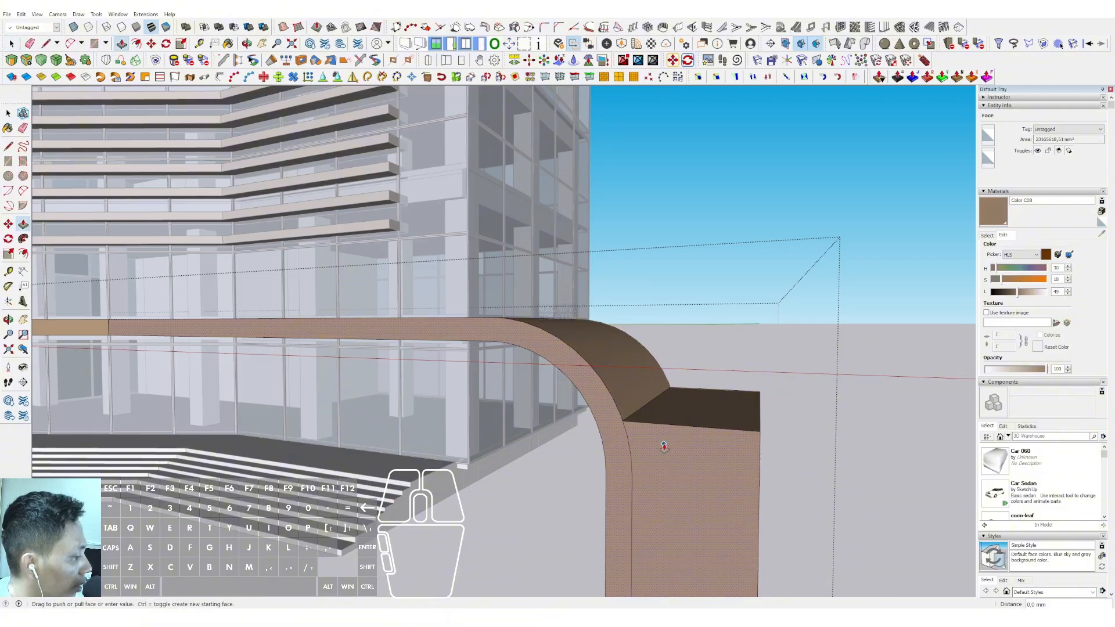
pyautogui.press('d')
pyautogui.moveTo(655, 473); pyautogui.dragTo(632, 379, button='middle')
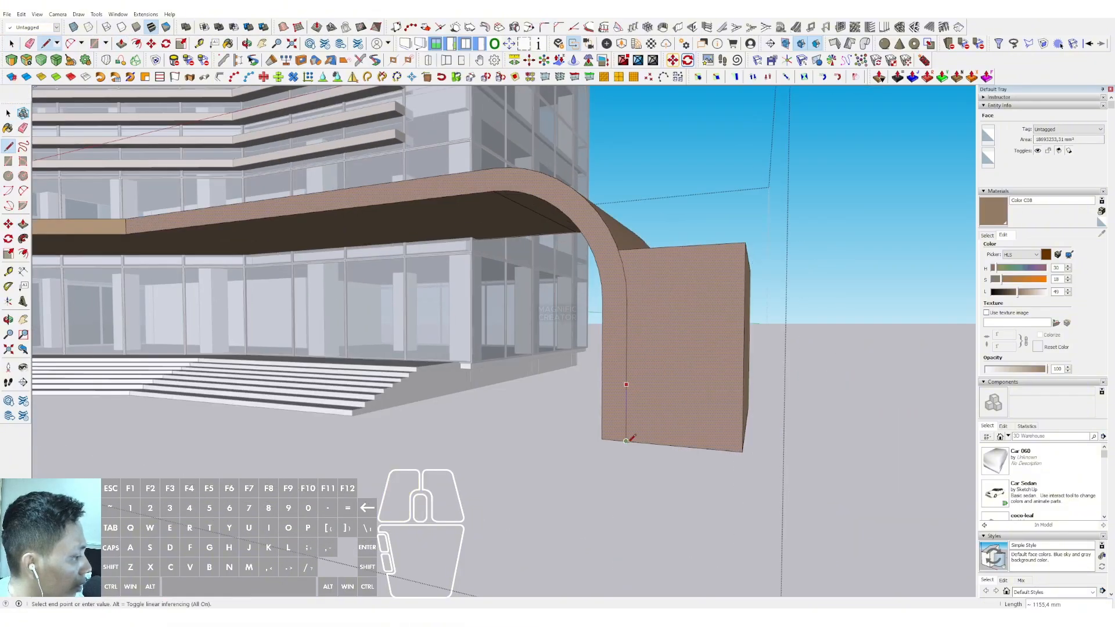
pyautogui.press('e')
pyautogui.scroll(10, 633, 371)
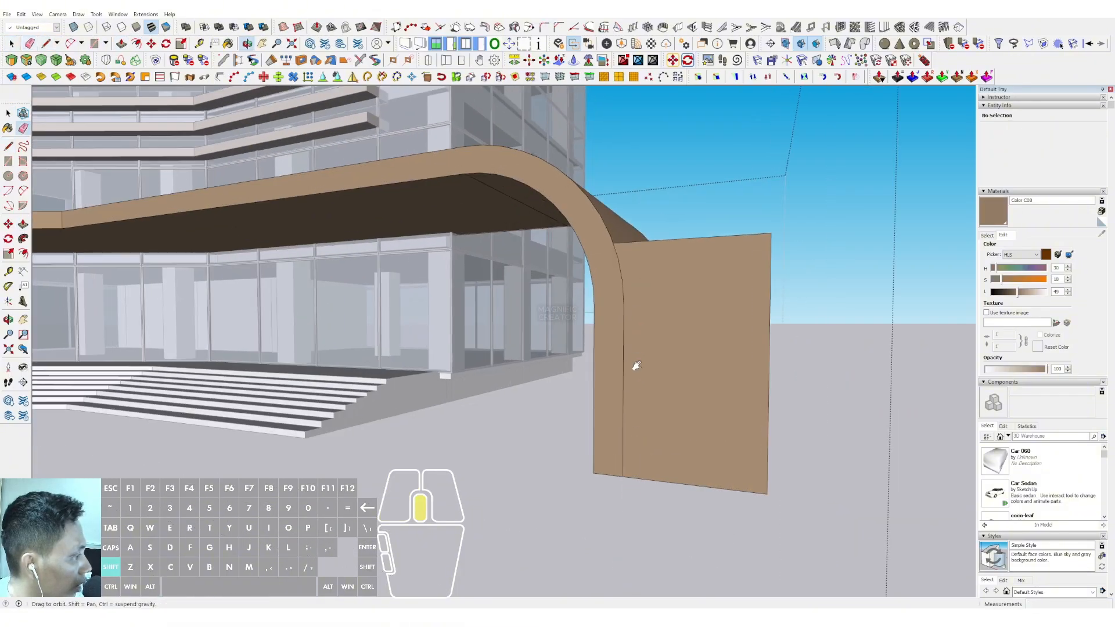
pyautogui.scroll(10, 588, 335)
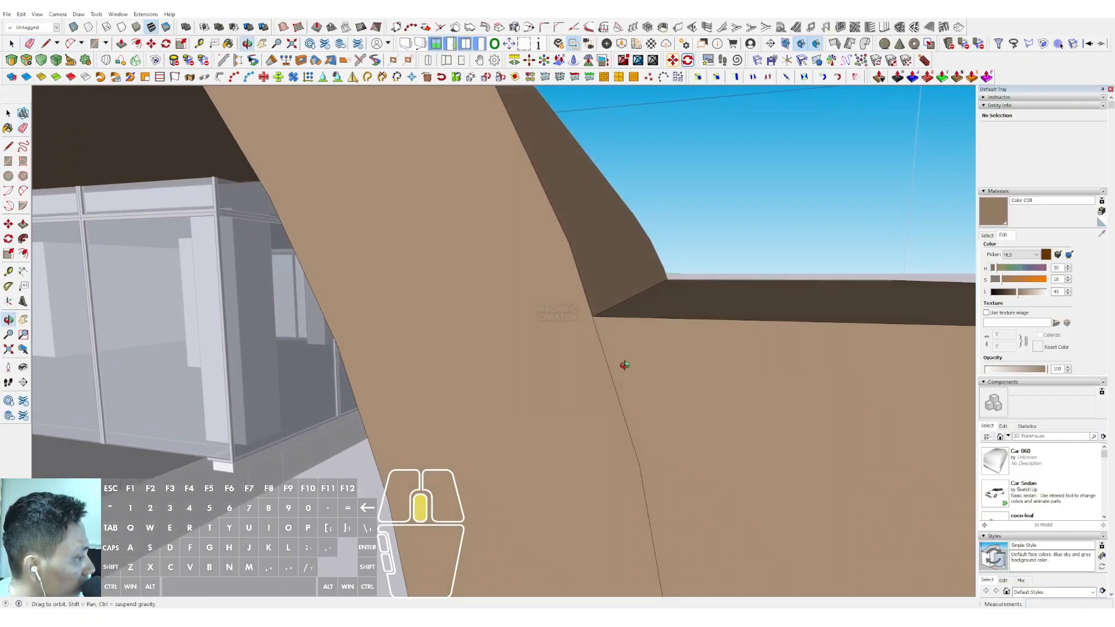
# Draw a short line closing the tiny gap between the offset curve and the top corner of the surplus block
pyautogui.press('l')
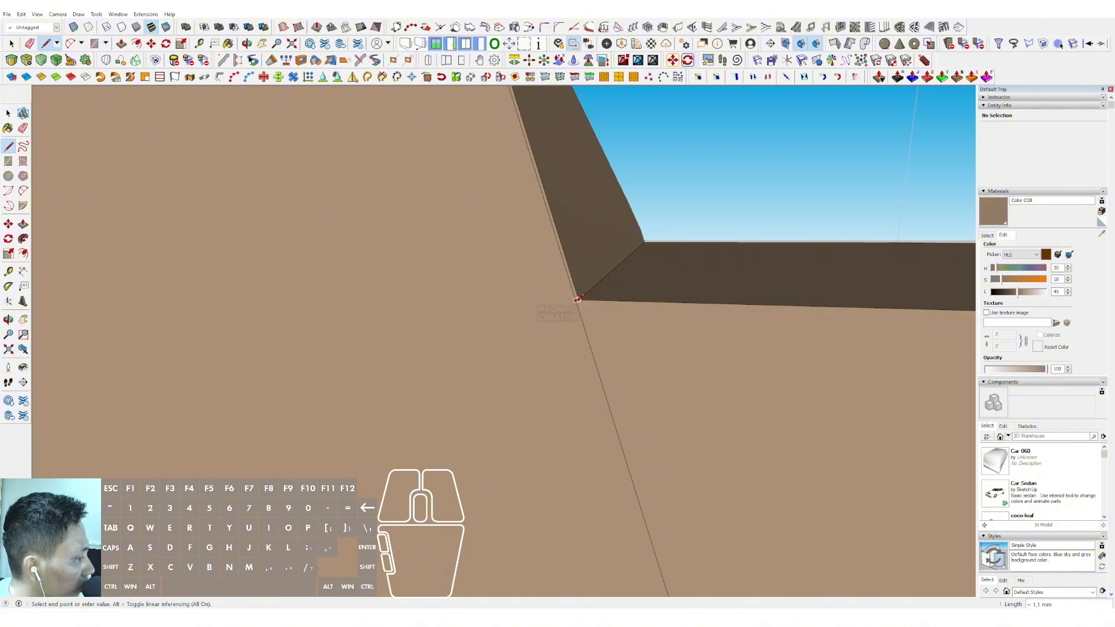
pyautogui.scroll(-1, 577, 299)
pyautogui.click(547, 295)
pyautogui.press('space')
pyautogui.moveTo(547, 295); pyautogui.dragTo(557, 325, button='middle')
# Push/pull the surplus block outside the offset curve back through the canopy depth and leave the canopy group
pyautogui.click(660, 396)
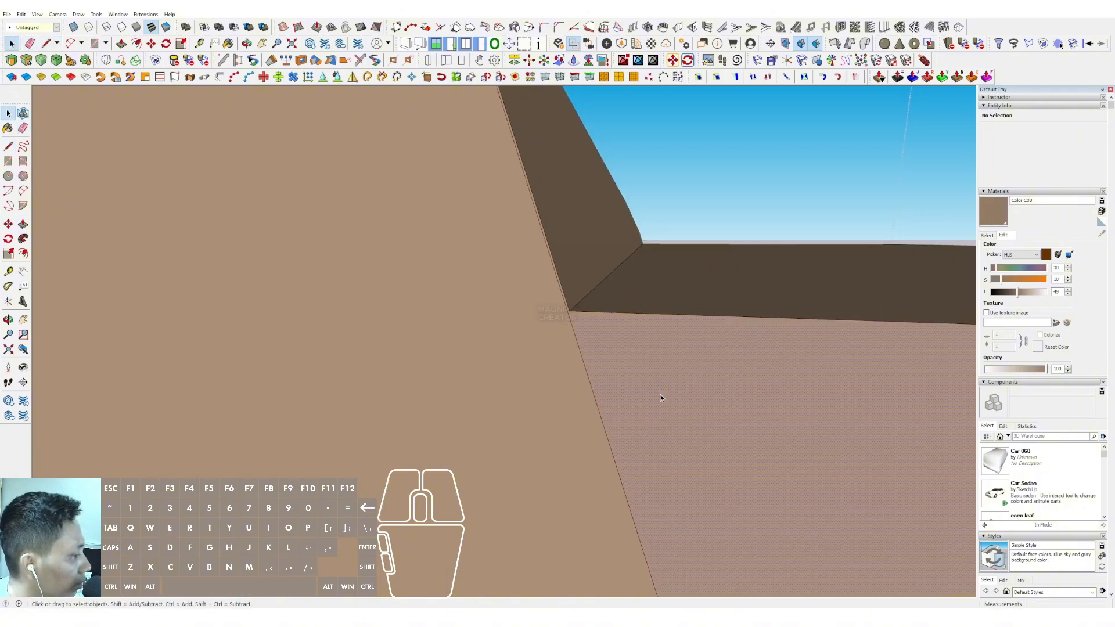
pyautogui.press('p')
pyautogui.click(660, 396)
pyautogui.click(660, 245)
pyautogui.press('space')
pyautogui.scroll(-10, 643, 299)
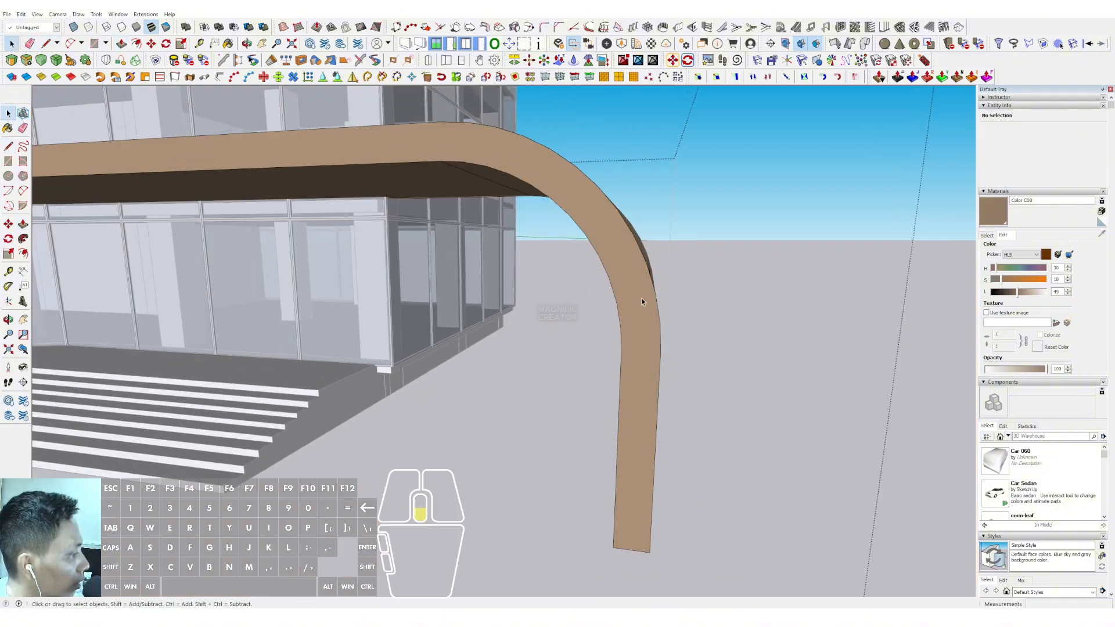
pyautogui.scroll(-5, 641, 301)
pyautogui.moveTo(769, 274); pyautogui.dragTo(603, 309, button='middle')
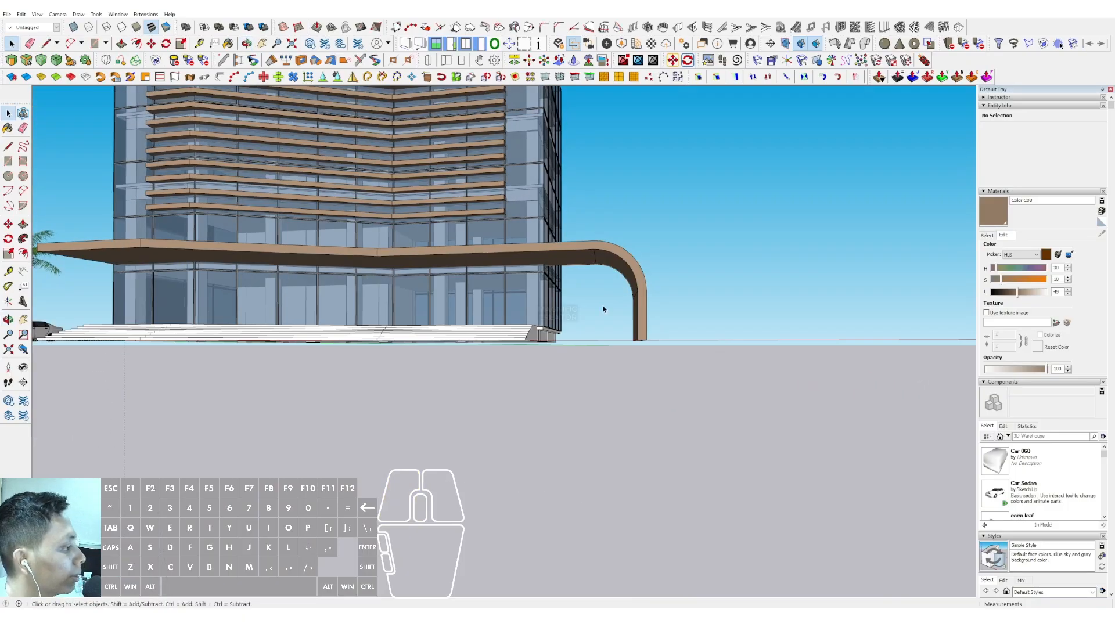
# Draw a long, narrow rectangle on the ground in front of the entrance stairs
pyautogui.scroll(-1, 602, 309)
pyautogui.moveTo(672, 391); pyautogui.dragTo(578, 489, button='middle')
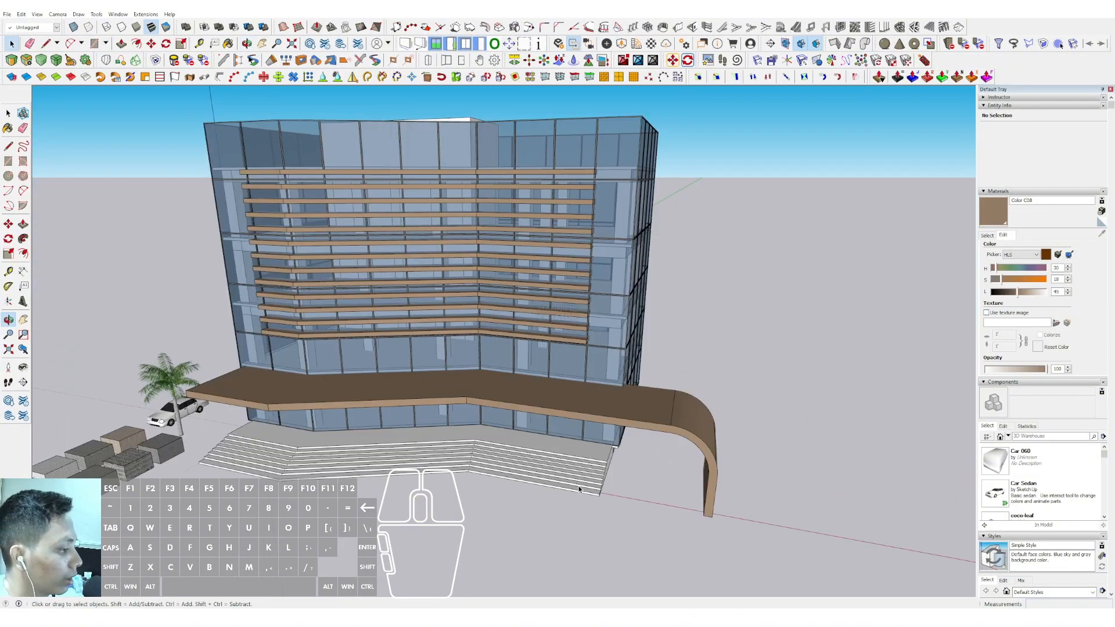
pyautogui.scroll(5, 604, 485)
pyautogui.press('r')
pyautogui.click(522, 484)
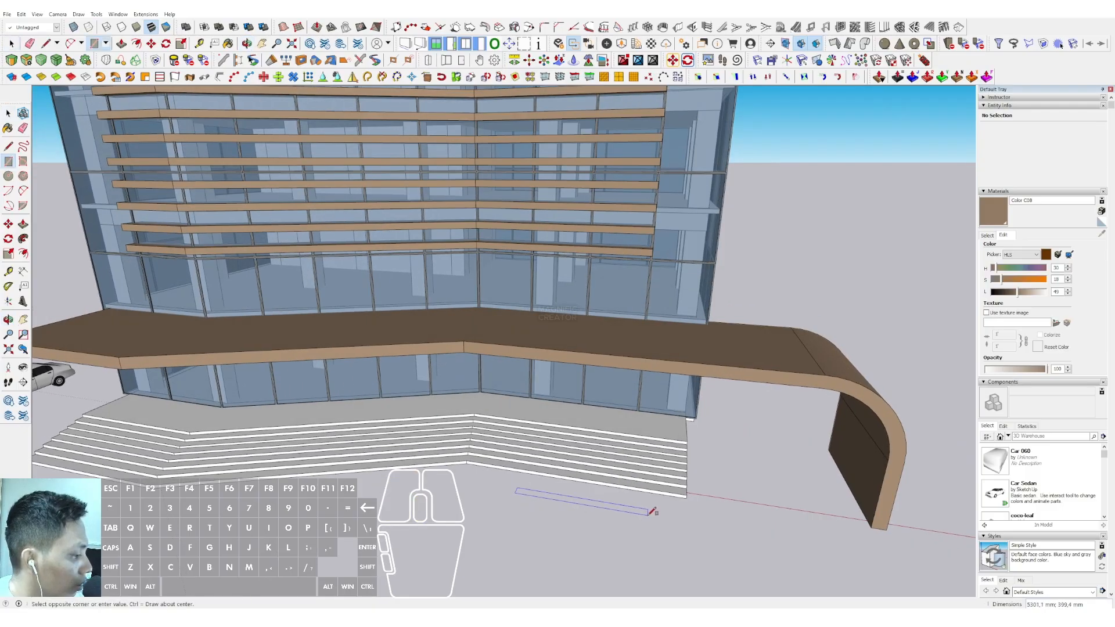
pyautogui.click(656, 519)
# Push/pull the ground rectangle up about 5827 mm to form a tall wall slab in front of the canopy
pyautogui.press('p')
pyautogui.click(637, 507)
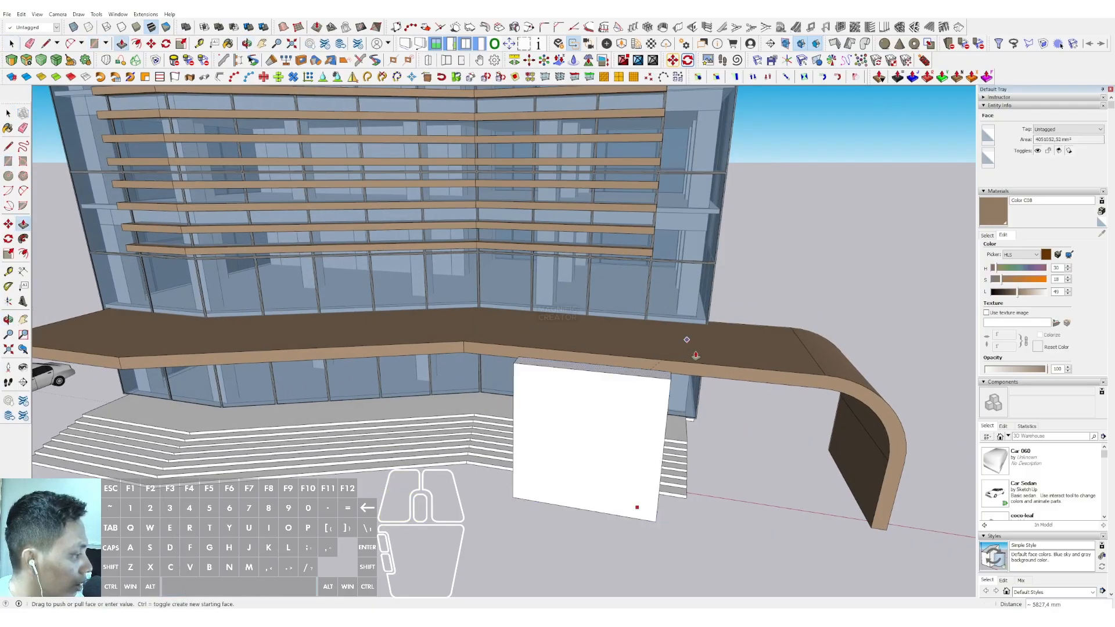
pyautogui.click(687, 358)
pyautogui.moveTo(687, 359); pyautogui.dragTo(498, 413, button='middle')
pyautogui.press('space')
pyautogui.scroll(-3, 504, 373)
pyautogui.scroll(4, 498, 415)
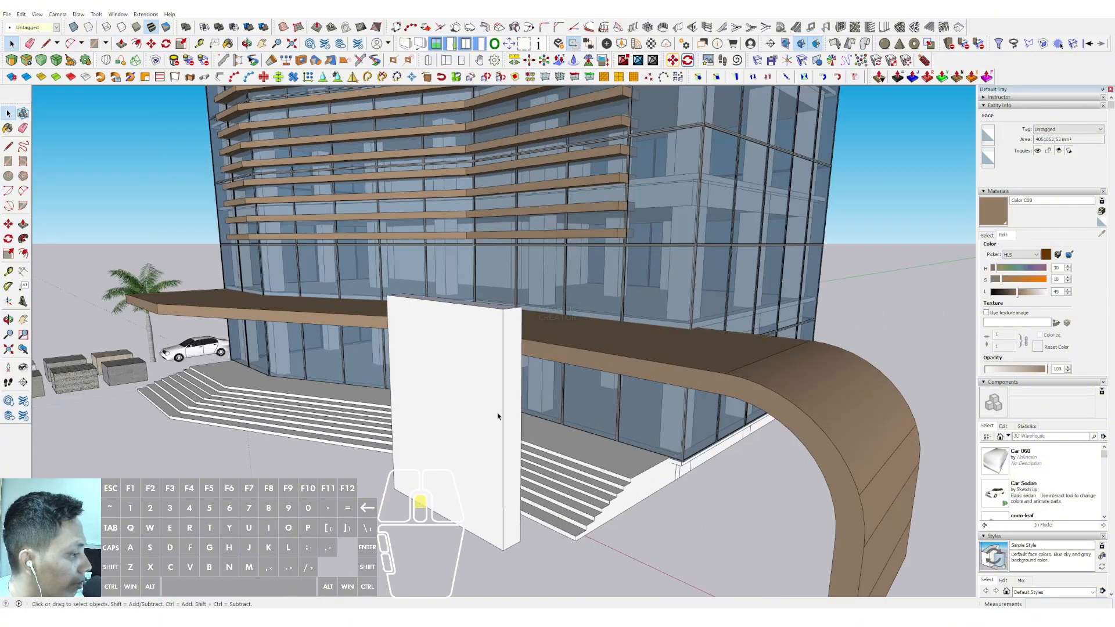
# Push/pull the slab's end face inward about 5233 mm to reduce it to a slender column
pyautogui.press('v')
pyautogui.click(512, 402)
pyautogui.click(398, 373)
pyautogui.press('space')
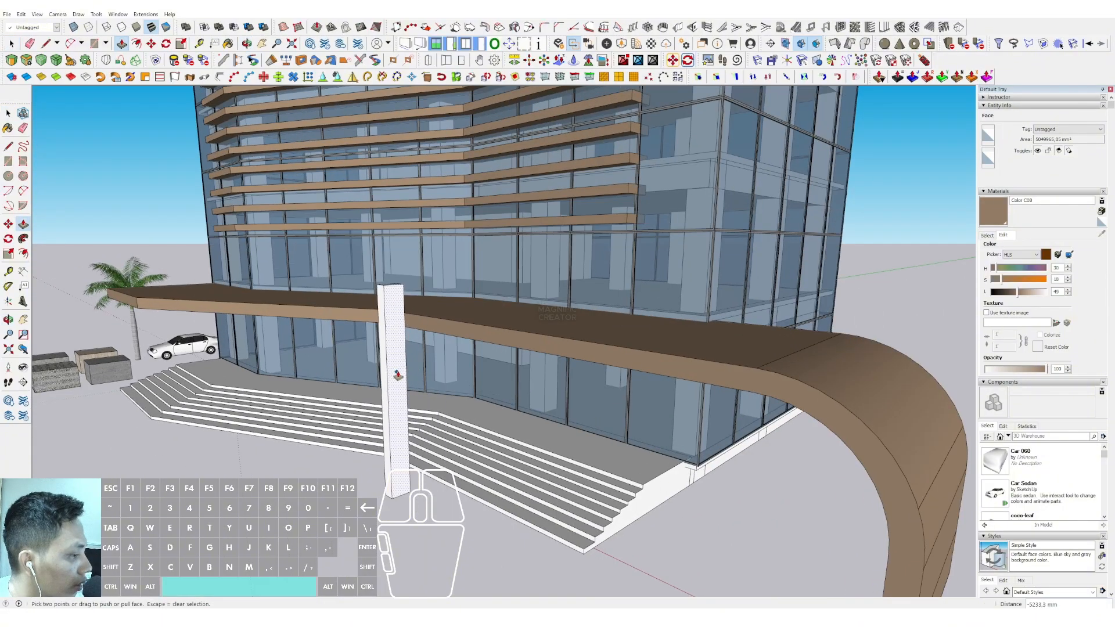
# Select the whole column and turn it into a component with the default settings
pyautogui.click(398, 358)
pyautogui.tripleClick(398, 357)
pyautogui.rightClick(401, 354)
pyautogui.click(430, 426)
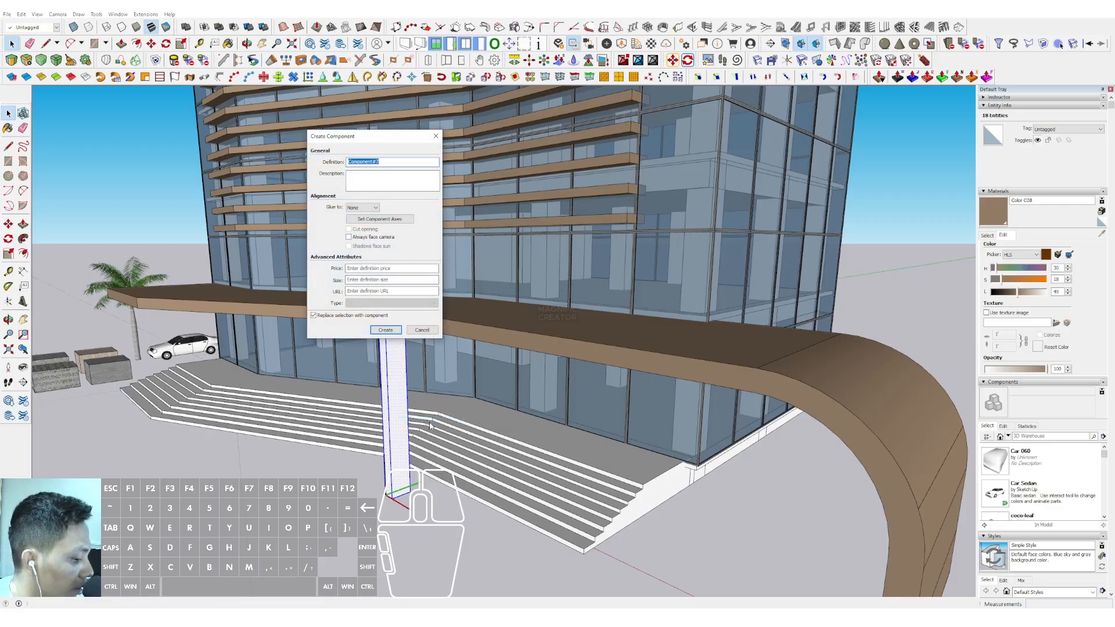
pyautogui.click(386, 329)
# Move the column component close to the canopy's front edge near its central bend
pyautogui.moveTo(391, 348); pyautogui.dragTo(377, 401, button='middle')
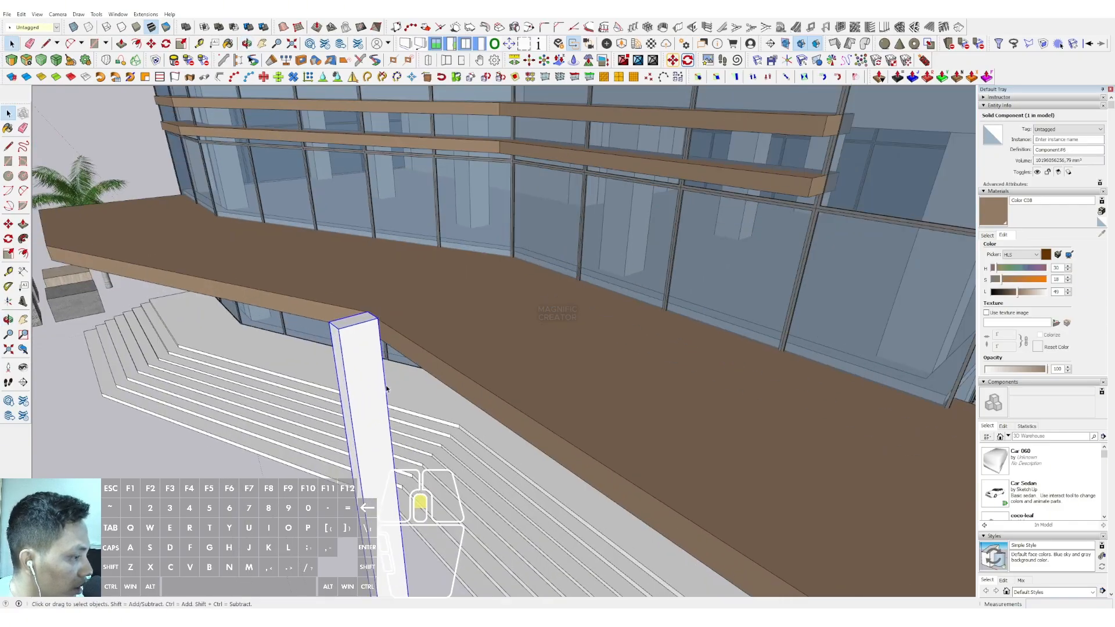
pyautogui.scroll(3, 376, 401)
pyautogui.click(381, 359)
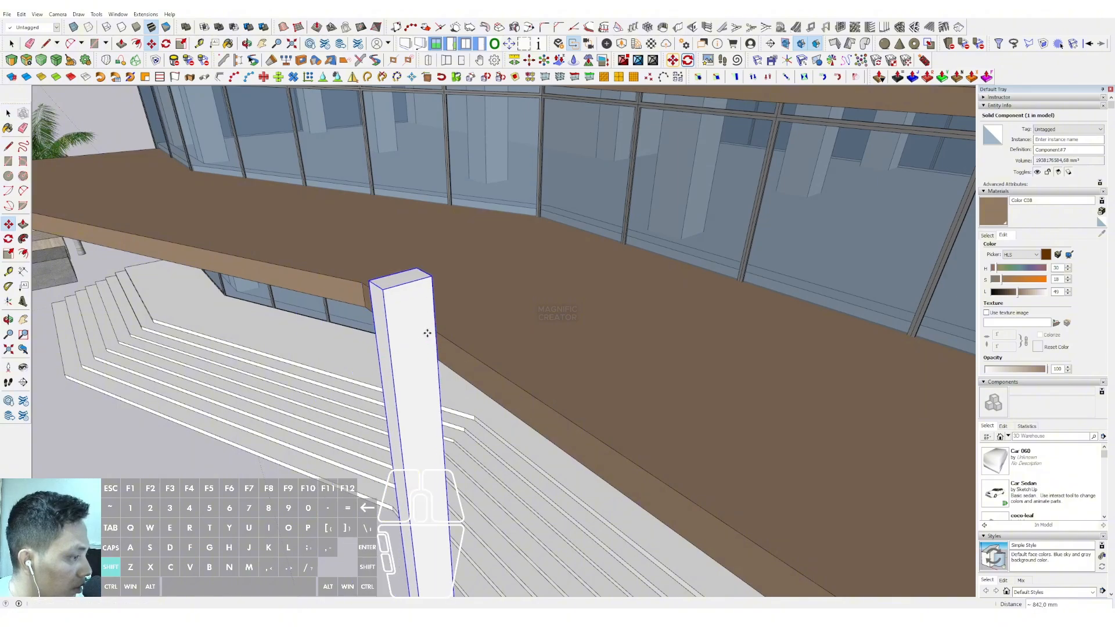
pyautogui.moveTo(425, 332); pyautogui.dragTo(537, 404, button='middle')
pyautogui.scroll(2, 395, 385)
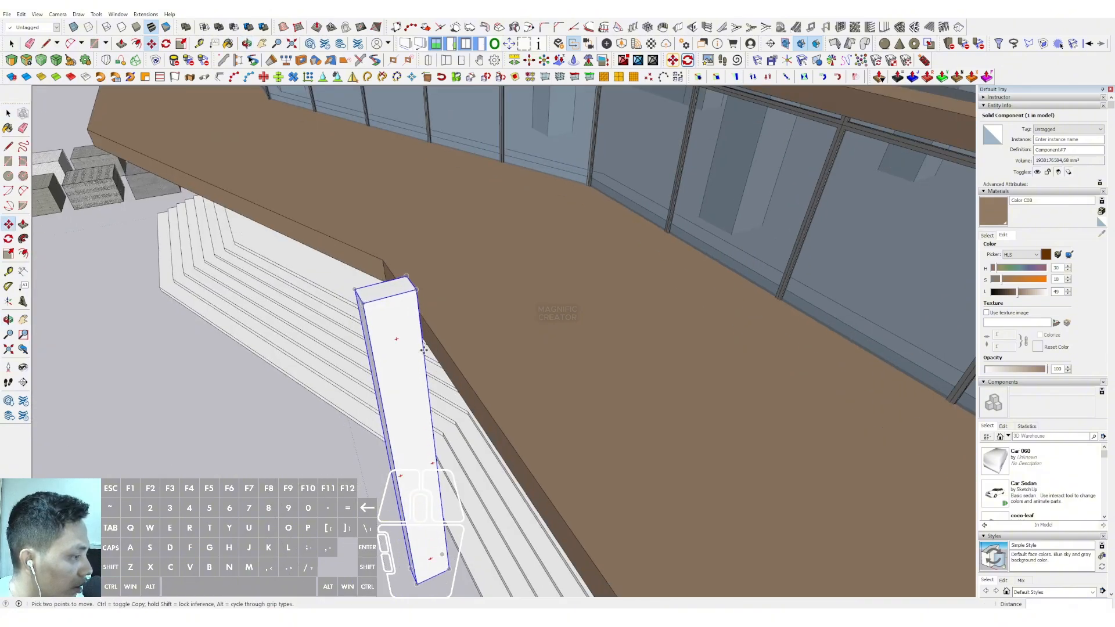
pyautogui.click(424, 349)
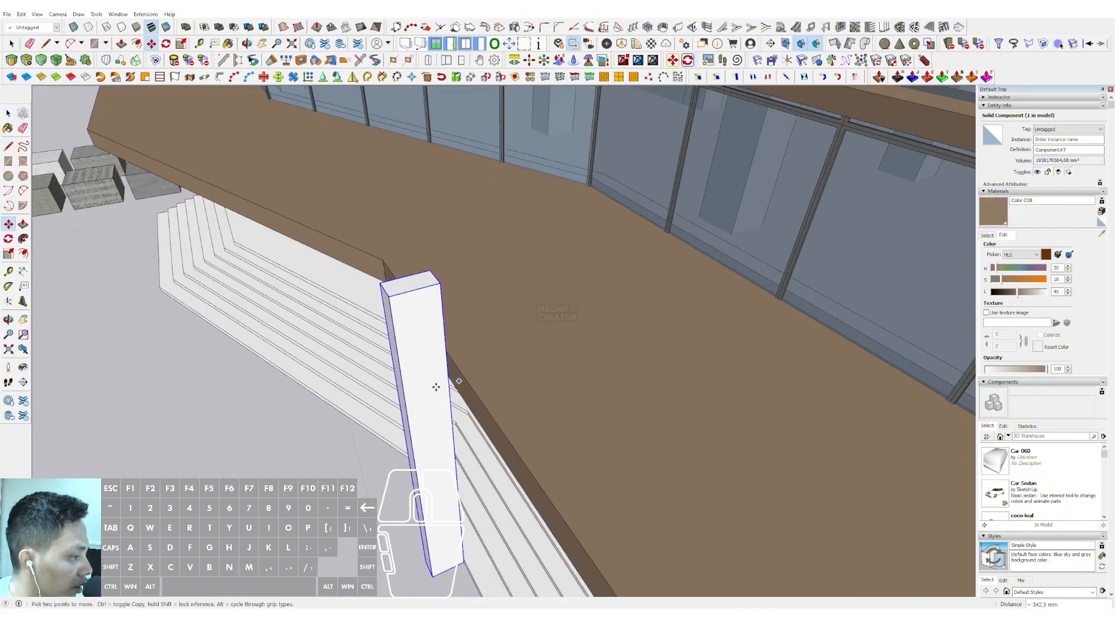
pyautogui.click(436, 387)
pyautogui.moveTo(435, 387); pyautogui.dragTo(587, 301, button='middle')
pyautogui.press('space')
pyautogui.scroll(-5, 580, 313)
# Paint the column with the brown material Color C08
pyautogui.click(992, 213)
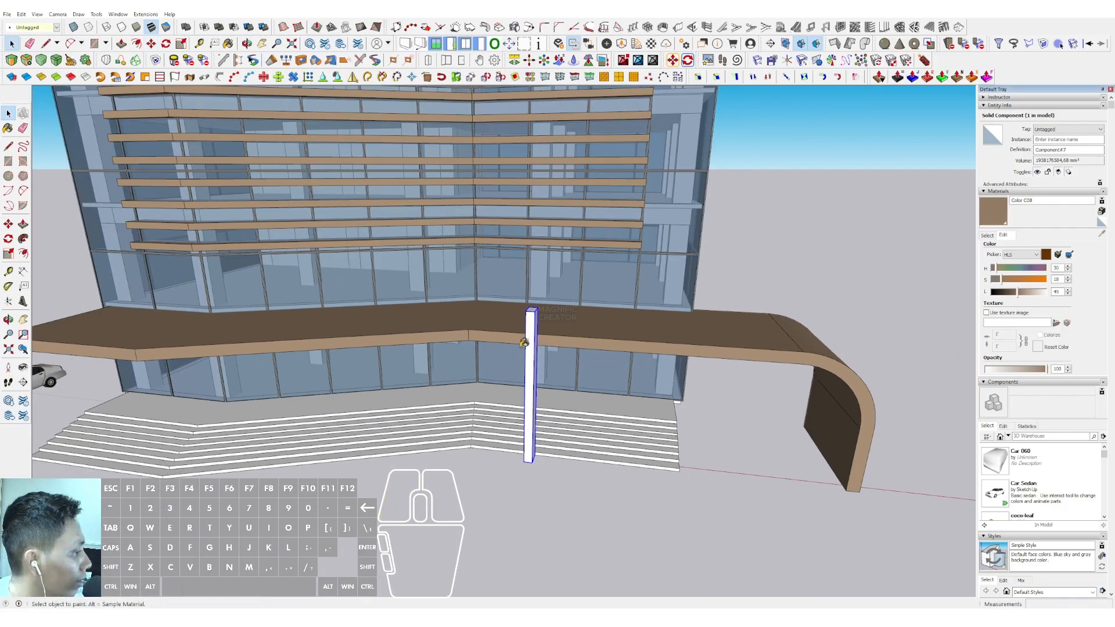
pyautogui.click(534, 341)
pyautogui.press('space')
# Repaint the column with Color B08 and adjust that colour to a muted dark brown
pyautogui.click(988, 235)
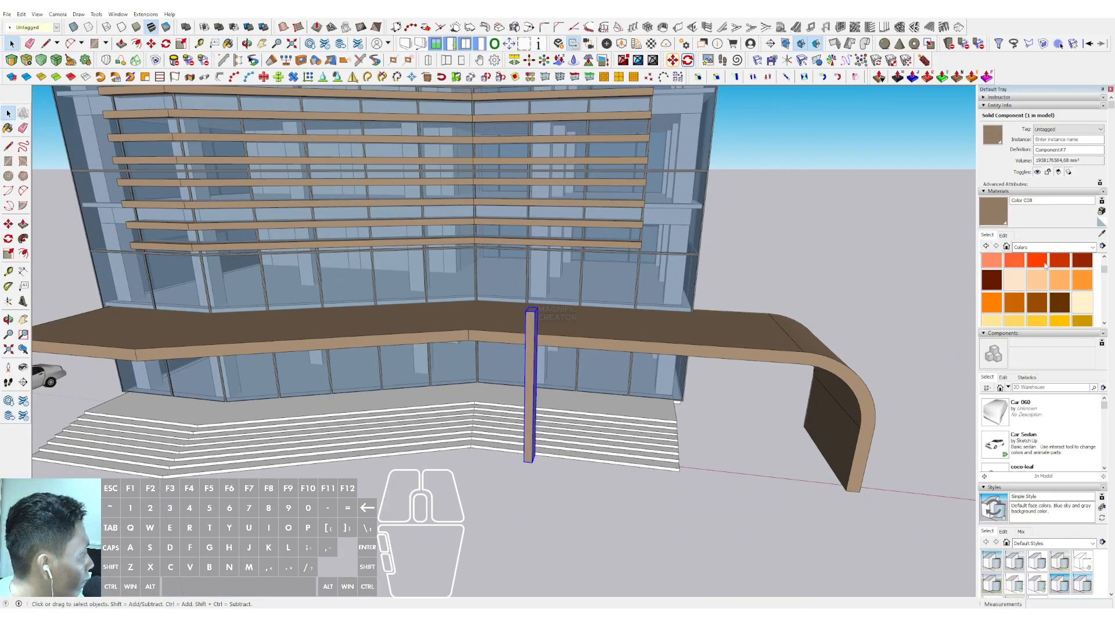
pyautogui.click(533, 330)
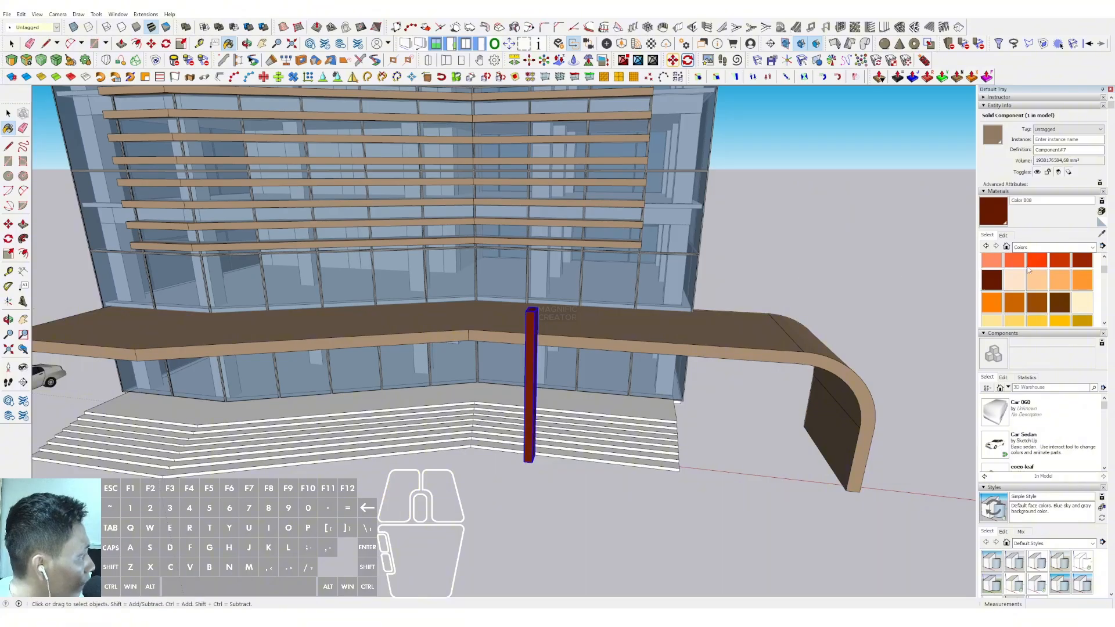
pyautogui.press('space')
pyautogui.click(1002, 235)
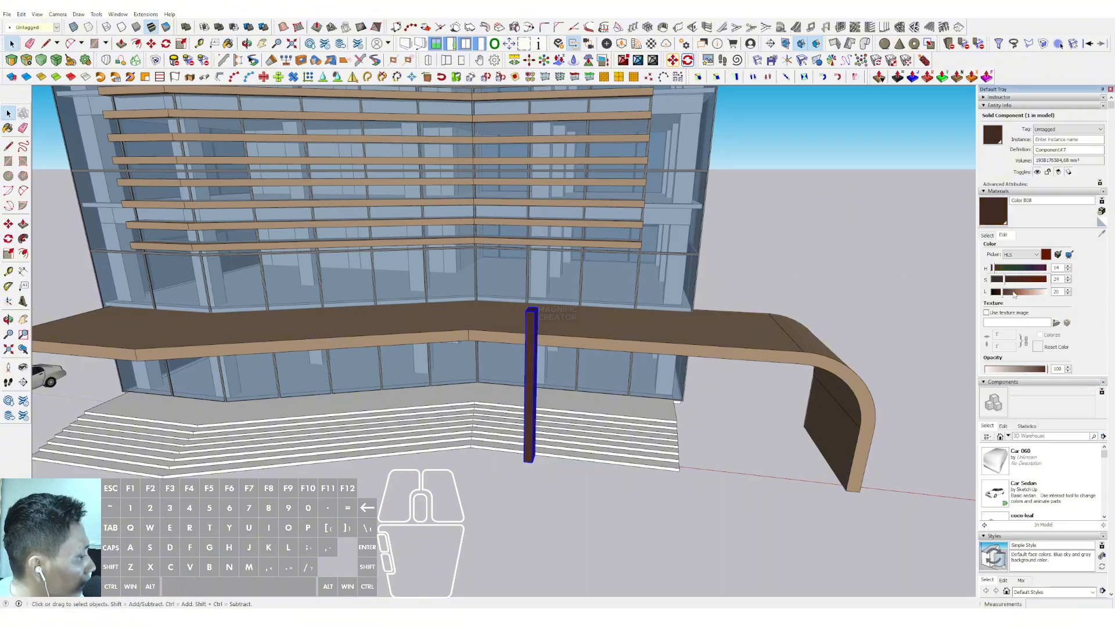
pyautogui.click(1014, 293)
pyautogui.scroll(-3, 525, 345)
pyautogui.scroll(4, 530, 351)
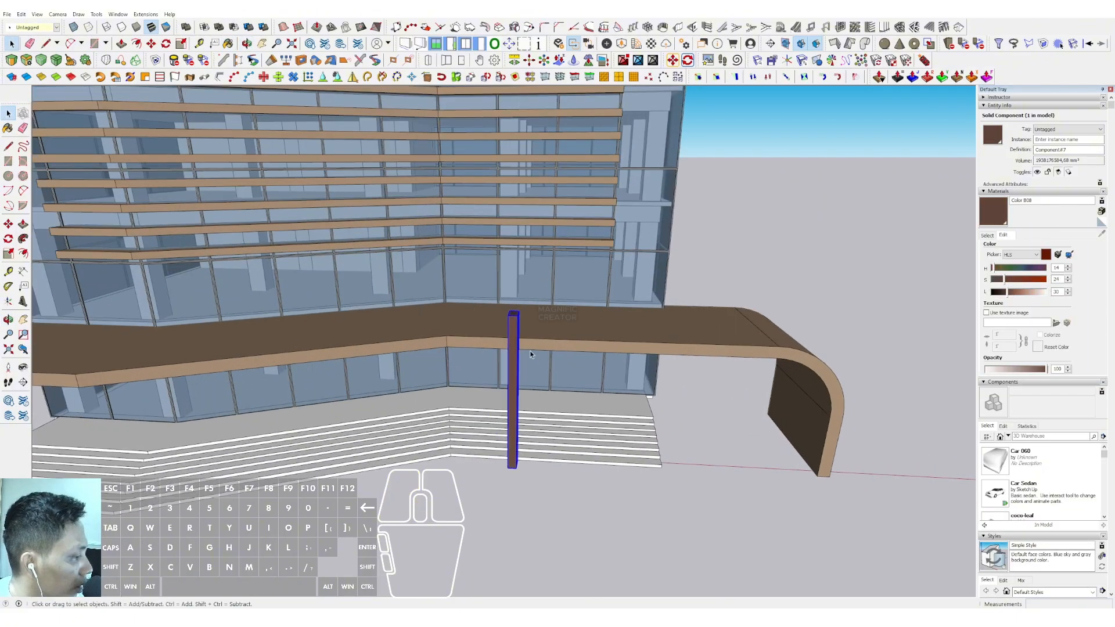
# Copy the column four times along the canopy's front towards its curved end, forming an evenly spaced row of five
pyautogui.moveTo(530, 354); pyautogui.dragTo(520, 366, button='middle')
pyautogui.click(513, 318)
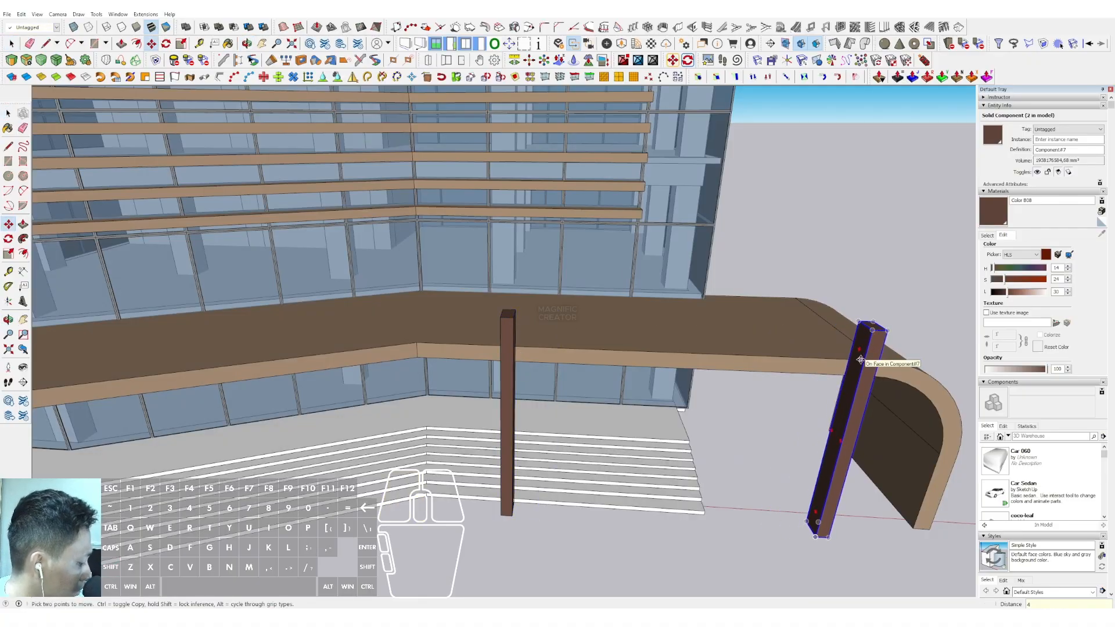
pyautogui.press('Return')
pyautogui.press('space')
pyautogui.click(720, 424)
pyautogui.scroll(-6, 703, 401)
pyautogui.moveTo(616, 343); pyautogui.dragTo(513, 413, button='middle')
# Draw a large ground rectangle, about 66 by 77 m, beneath and around the building and make it a group
pyautogui.scroll(-4, 502, 412)
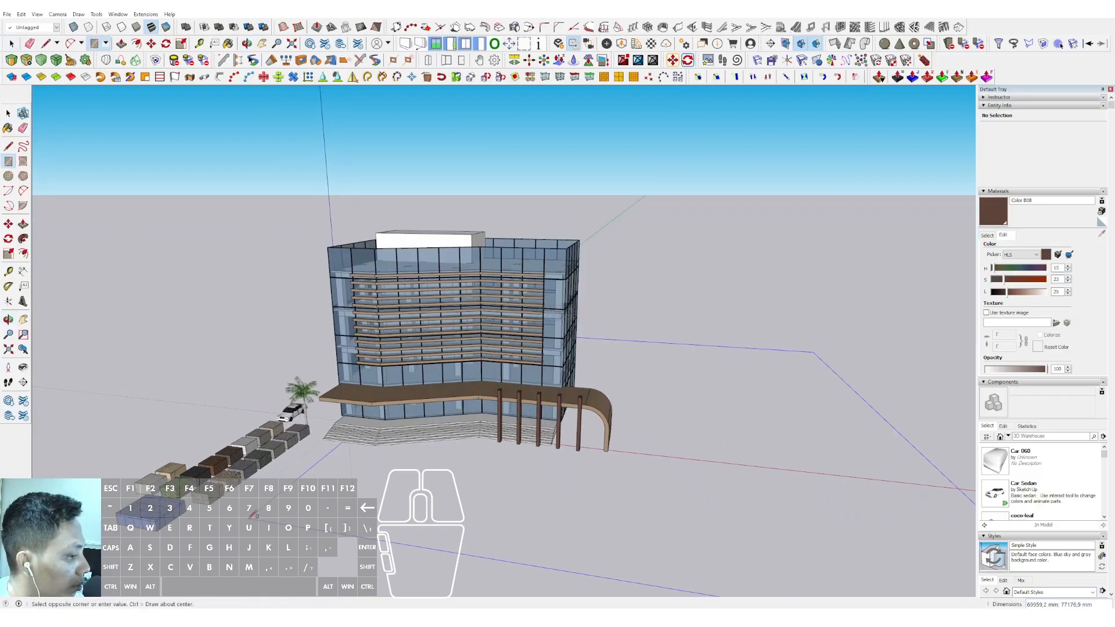
pyautogui.click(232, 510)
pyautogui.scroll(2, 586, 457)
pyautogui.press('space')
pyautogui.doubleClick(691, 402)
pyautogui.rightClick(691, 401)
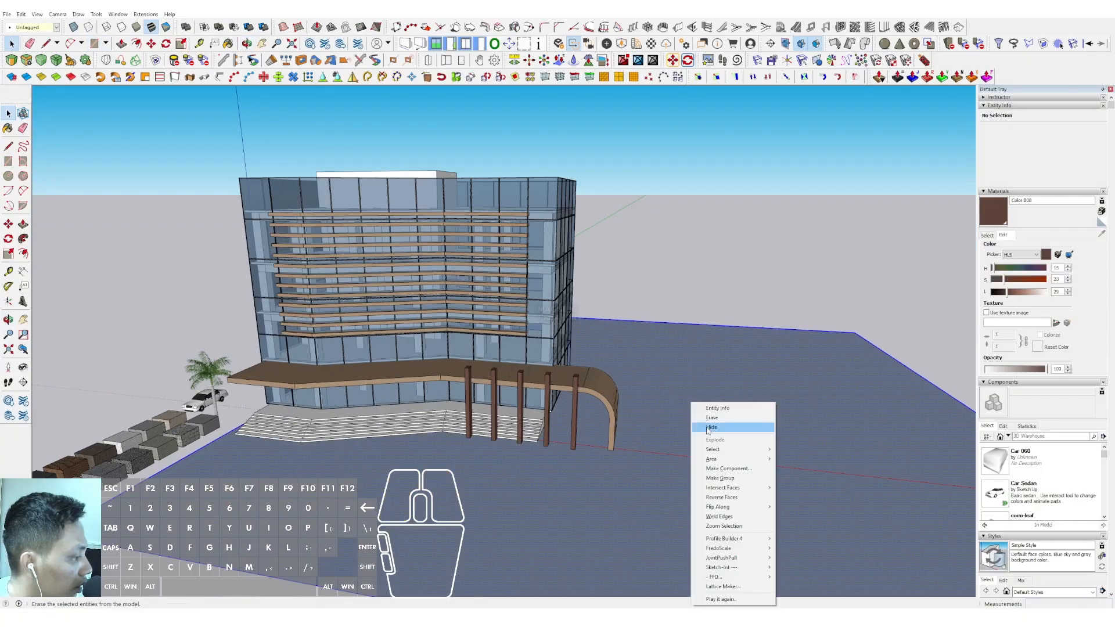
pyautogui.click(716, 479)
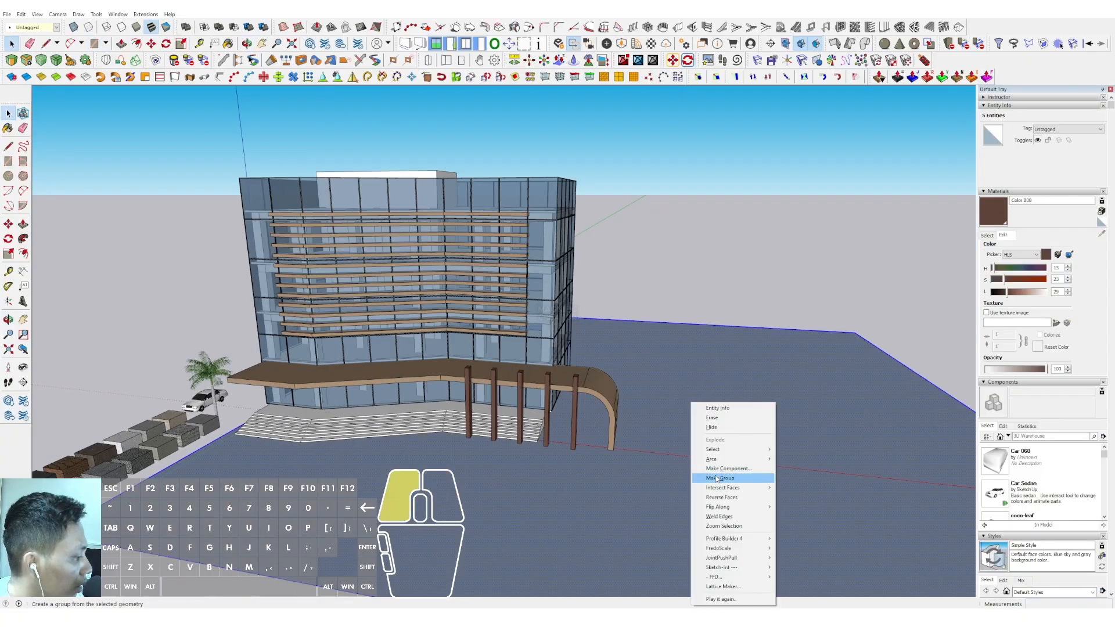
# Choose the Grass Light Green material from the Landscaping, Fencing and Vegetation collection
pyautogui.click(986, 237)
pyautogui.click(1048, 247)
pyautogui.click(1039, 298)
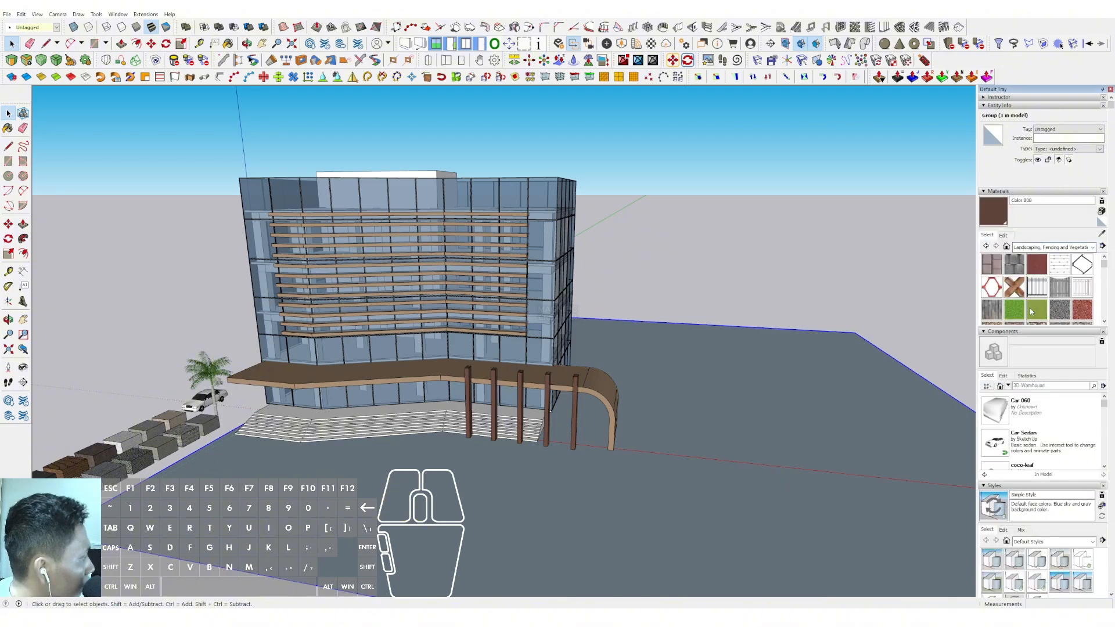
pyautogui.press('space')
pyautogui.scroll(-2, 674, 430)
pyautogui.moveTo(674, 430); pyautogui.dragTo(705, 452, button='middle')
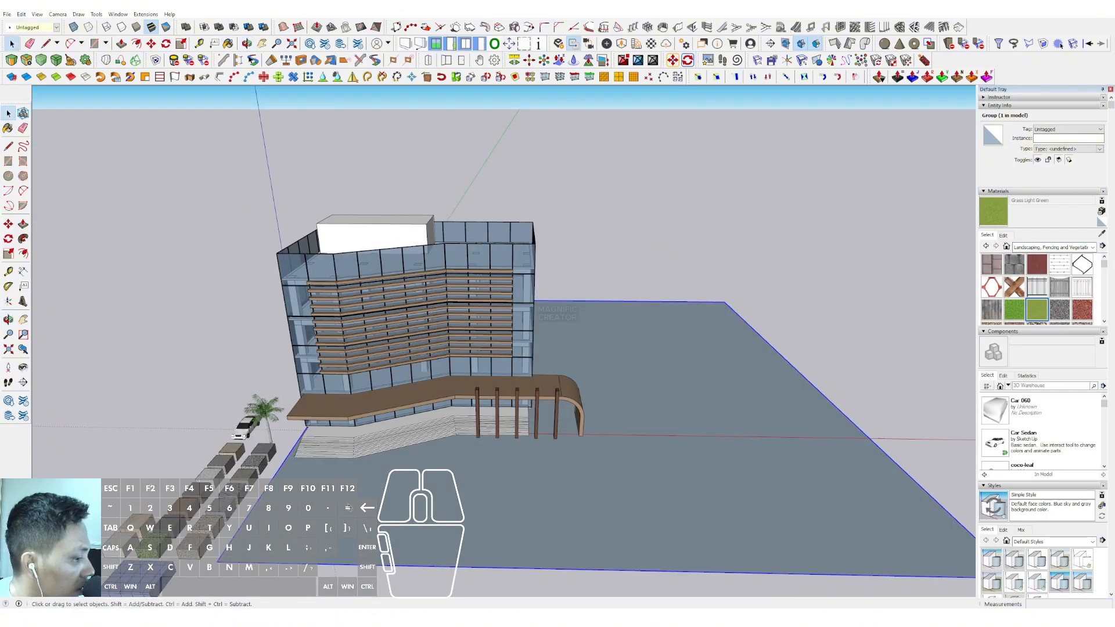
# Inside the ground group, draw three rectangular planting strips in front of the building, the one beyond the canopy leg about 9275 by 3227 mm
pyautogui.doubleClick(639, 453)
pyautogui.press('r')
pyautogui.scroll(2, 319, 498)
pyautogui.click(320, 498)
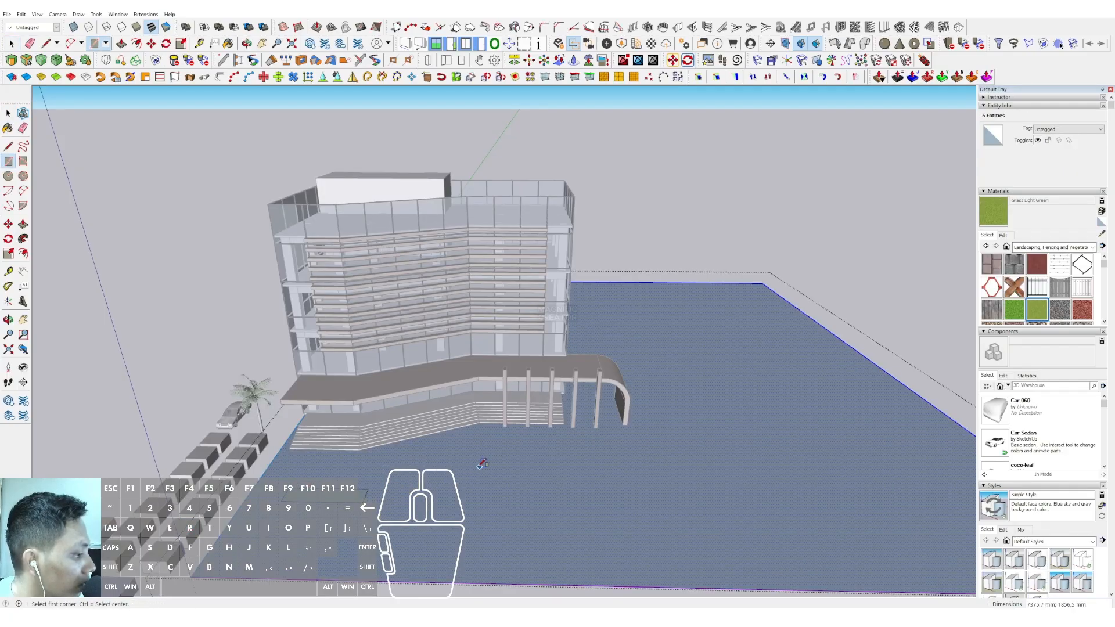
pyautogui.click(743, 460)
# Paint the three rectangular strips on the ground with Grass Light Green
pyautogui.press('space')
pyautogui.click(994, 213)
pyautogui.click(674, 451)
pyautogui.click(500, 474)
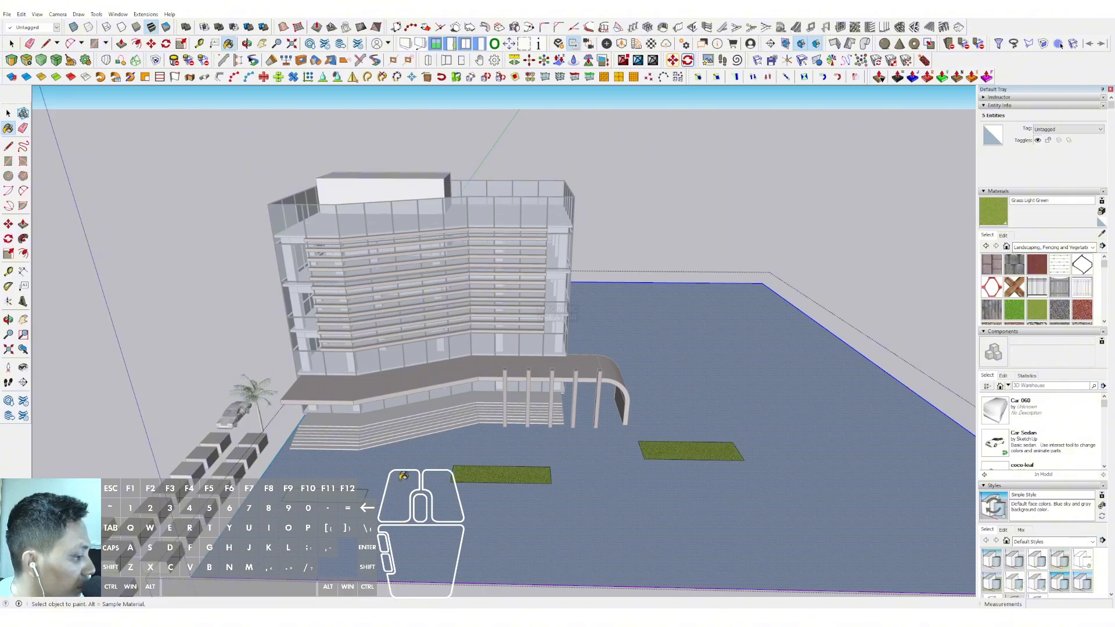
pyautogui.press('space')
# Copy the palm tree beside the car onto the grass strip nearest the material blocks, placing two palms there
pyautogui.scroll(8, 253, 418)
pyautogui.click(256, 449)
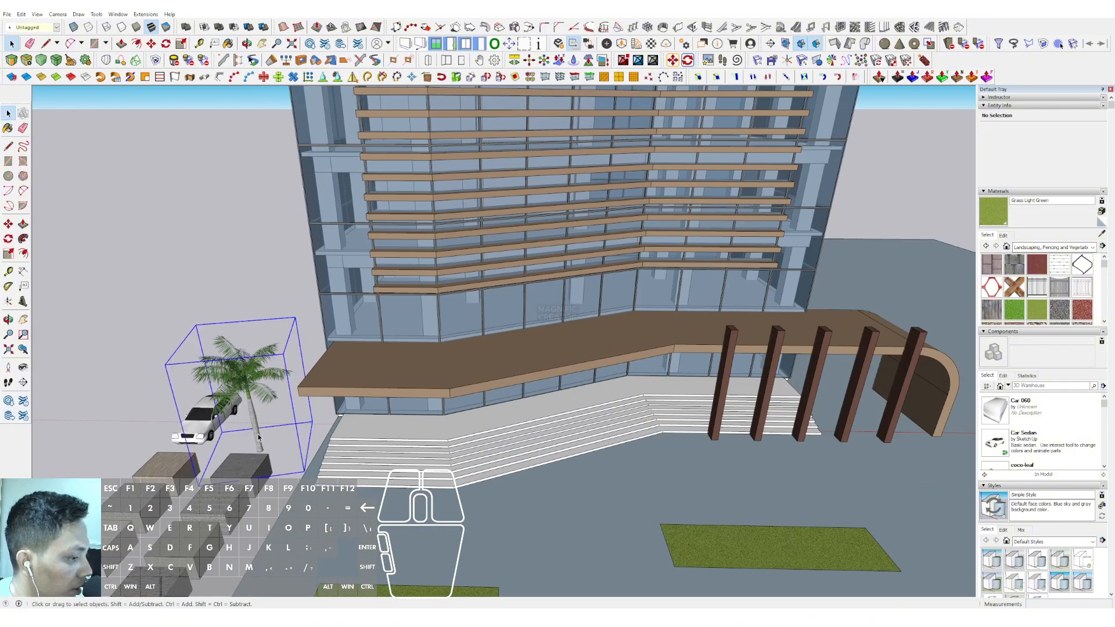
pyautogui.scroll(3, 256, 449)
pyautogui.click(260, 450)
pyautogui.press('ctrl')
pyautogui.scroll(-5, 411, 370)
pyautogui.moveTo(410, 325)
pyautogui.mouseDown(button='middle')
pyautogui.moveTo(406, 281)
pyautogui.moveTo(403, 305)
pyautogui.mouseUp(button='middle')
pyautogui.scroll(3, 378, 366)
pyautogui.click(375, 377)
pyautogui.click(528, 418)
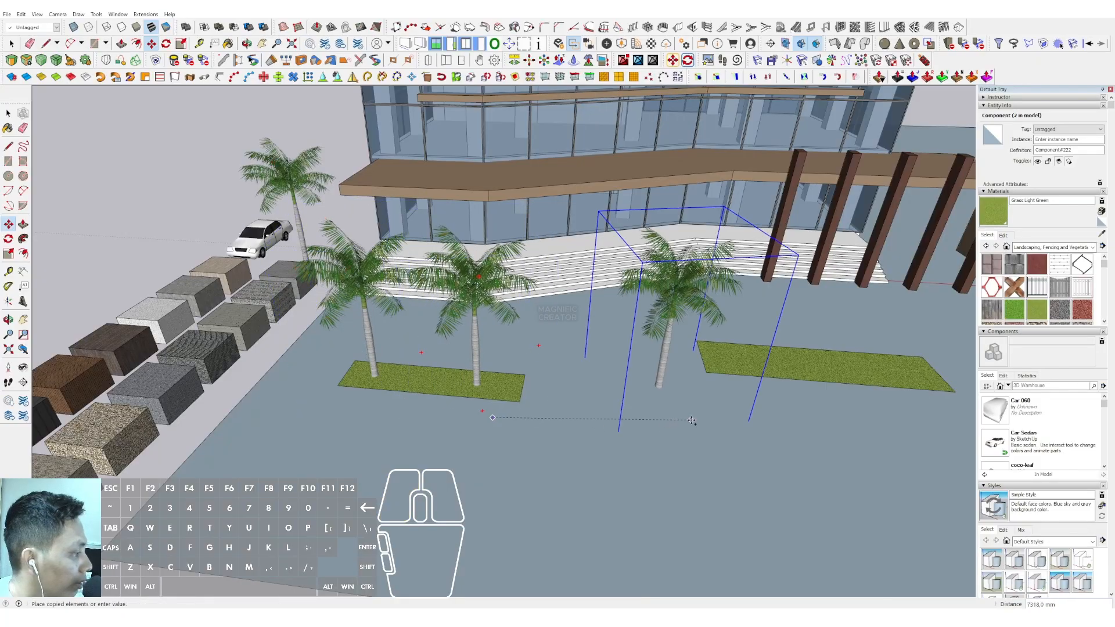
# Place three copies of the palm tree in a row along the middle grass strip
pyautogui.keyDown('shift'); pyautogui.moveTo(691, 421); pyautogui.dragTo(590, 423, button='middle'); pyautogui.keyUp('shift')
pyautogui.click(672, 398)
pyautogui.click(760, 411)
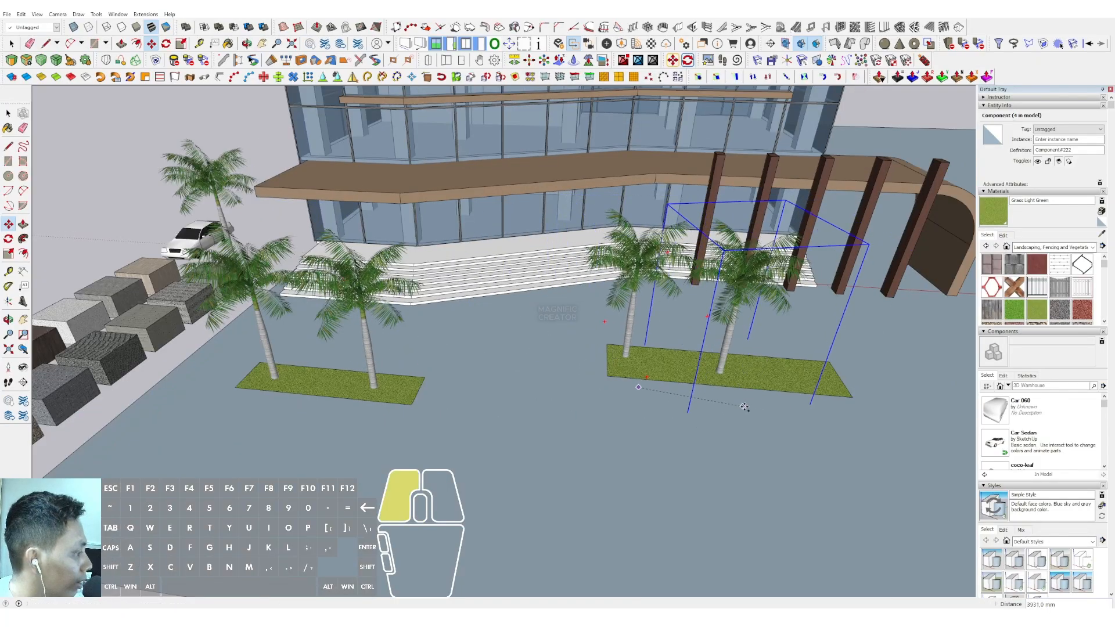
pyautogui.click(848, 421)
# Place three copies of the palm tree along the grass strip beyond the canopy's curved leg
pyautogui.keyDown('shift'); pyautogui.moveTo(408, 377); pyautogui.dragTo(81, 340, button='middle'); pyautogui.keyUp('shift')
pyautogui.click(680, 339)
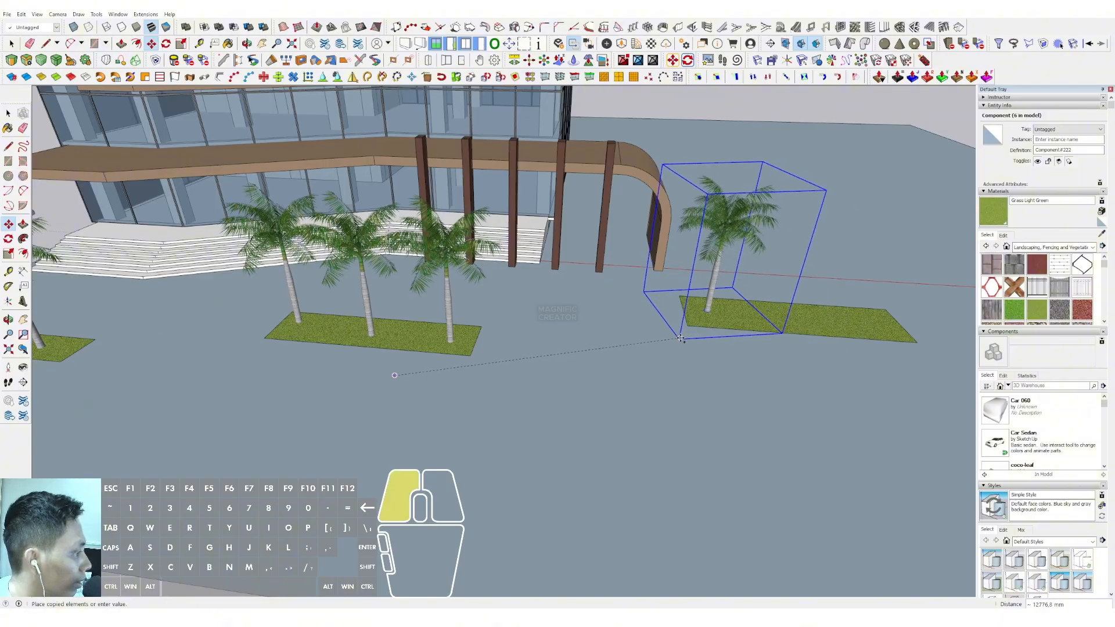
pyautogui.click(832, 363)
pyautogui.click(825, 374)
pyautogui.press('ctrl')
pyautogui.click(903, 401)
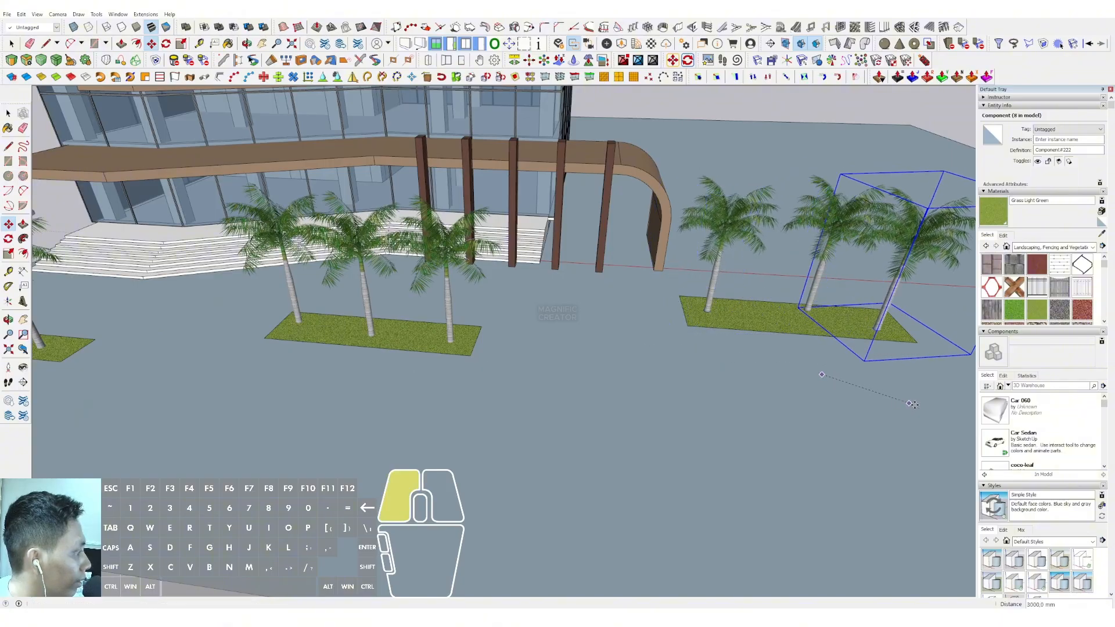
pyautogui.press('space')
# Load the Components Sampler collection and place the man in the black shirt on the ground in front of the columns
pyautogui.scroll(-3, 601, 433)
pyautogui.keyDown('shift'); pyautogui.moveTo(600, 433); pyautogui.dragTo(481, 291, button='middle'); pyautogui.keyUp('shift')
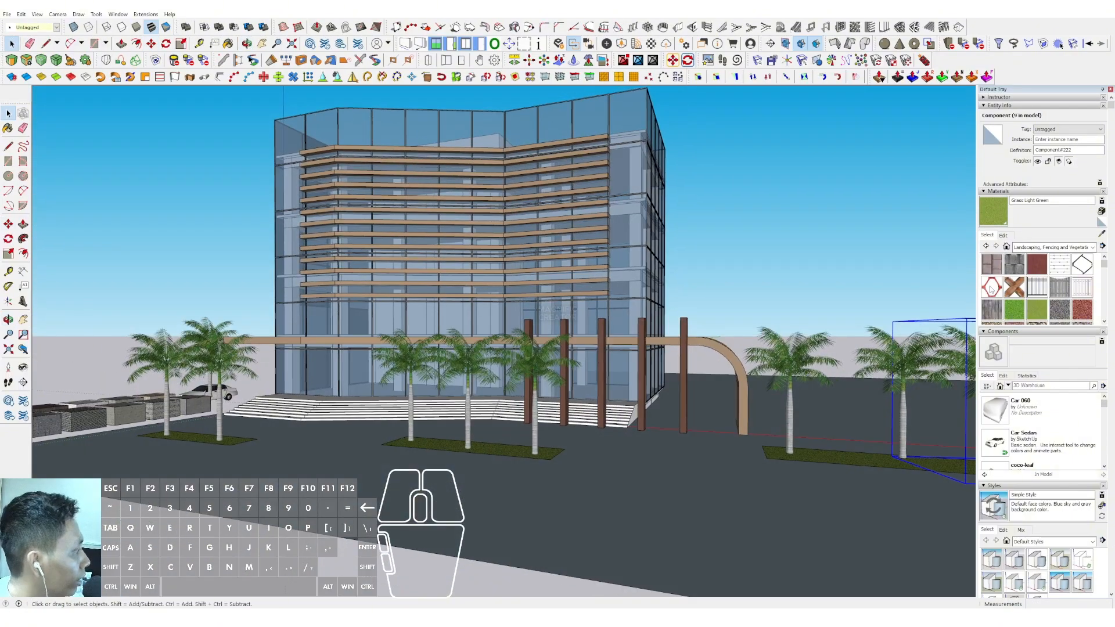
pyautogui.scroll(-1, 1024, 438)
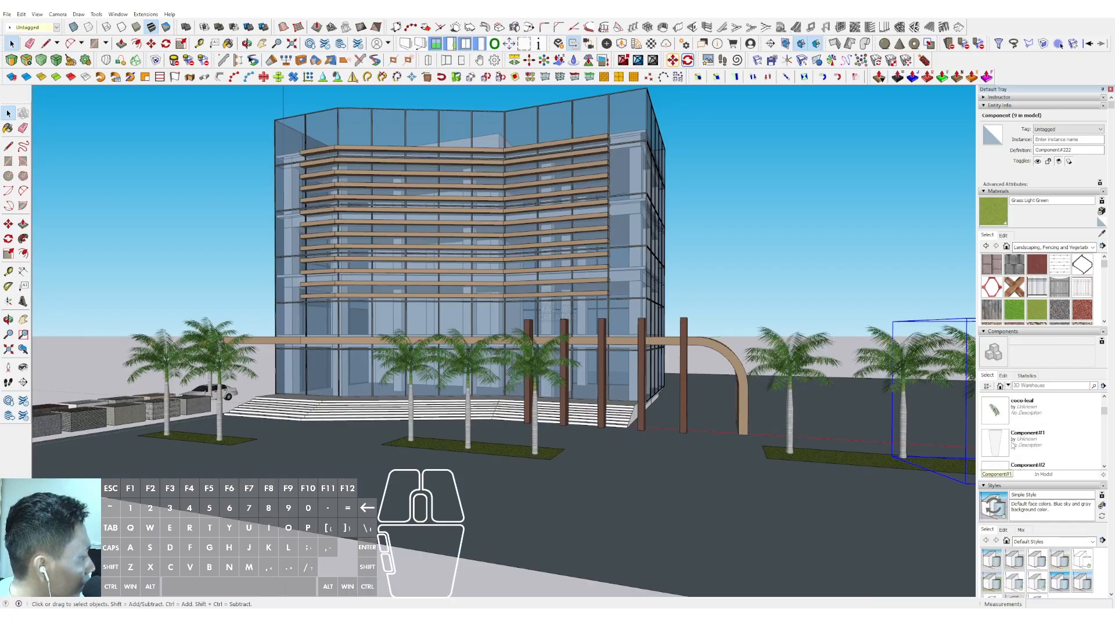
pyautogui.click(1008, 386)
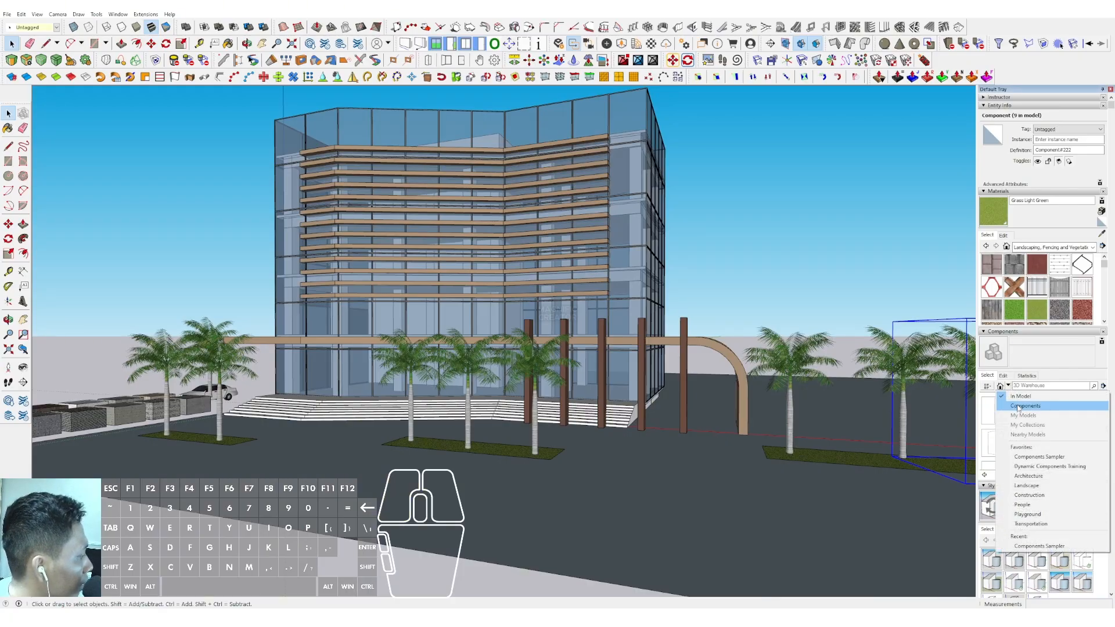
pyautogui.click(1021, 408)
pyautogui.click(1002, 417)
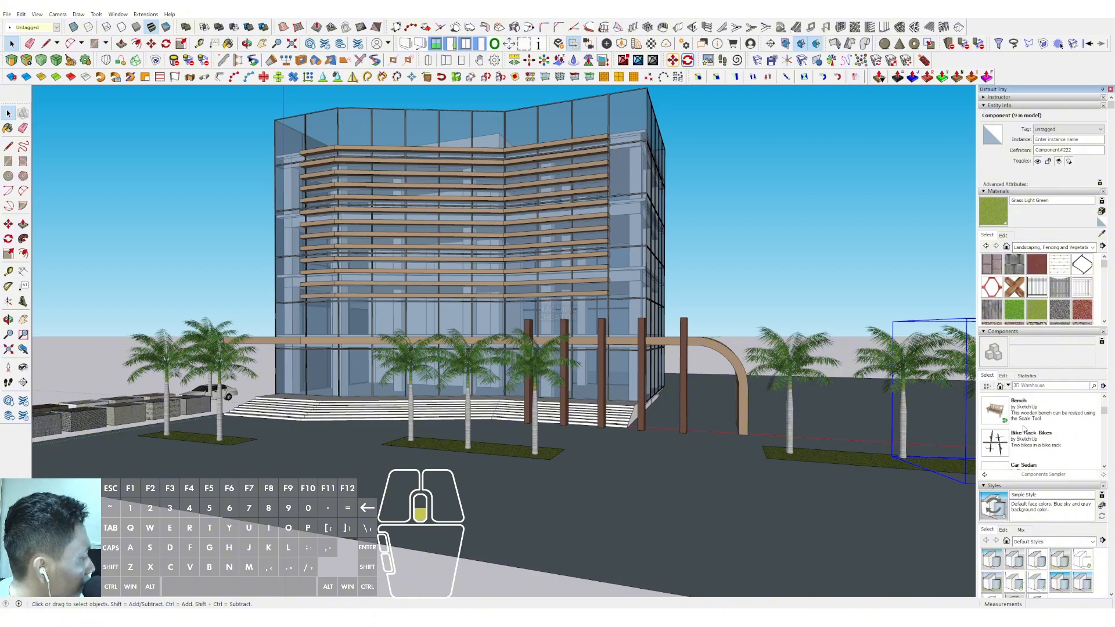
pyautogui.click(994, 409)
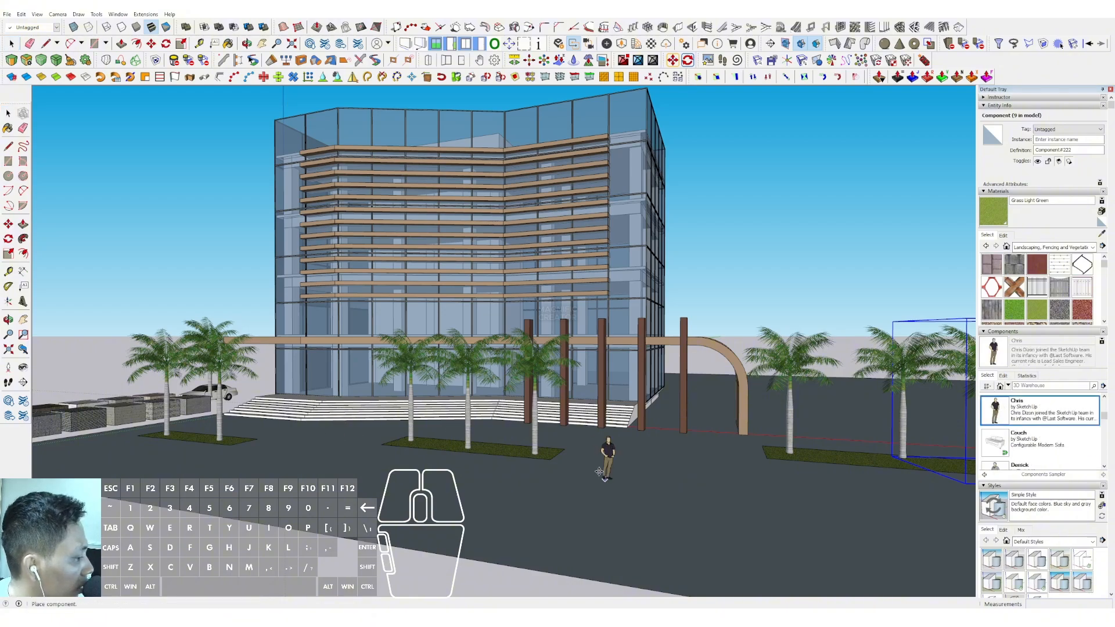
pyautogui.click(611, 453)
# Place the grey-clothed man, the woman in red with a bag and the woman in white around the first figure
pyautogui.scroll(-1, 1023, 433)
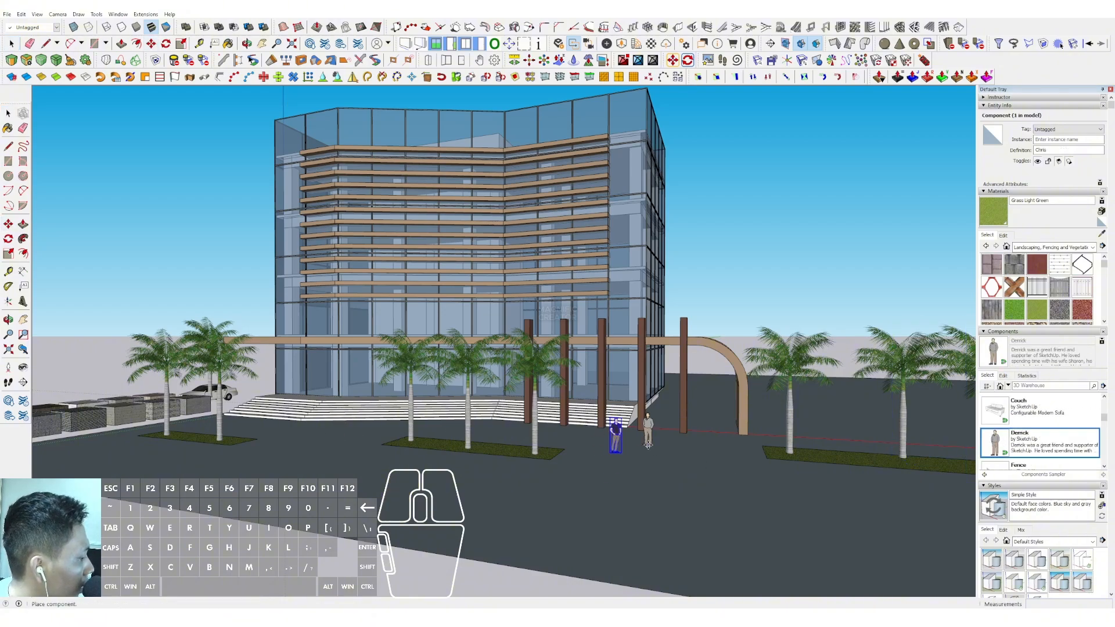
pyautogui.scroll(-1, 1016, 446)
pyautogui.click(1016, 444)
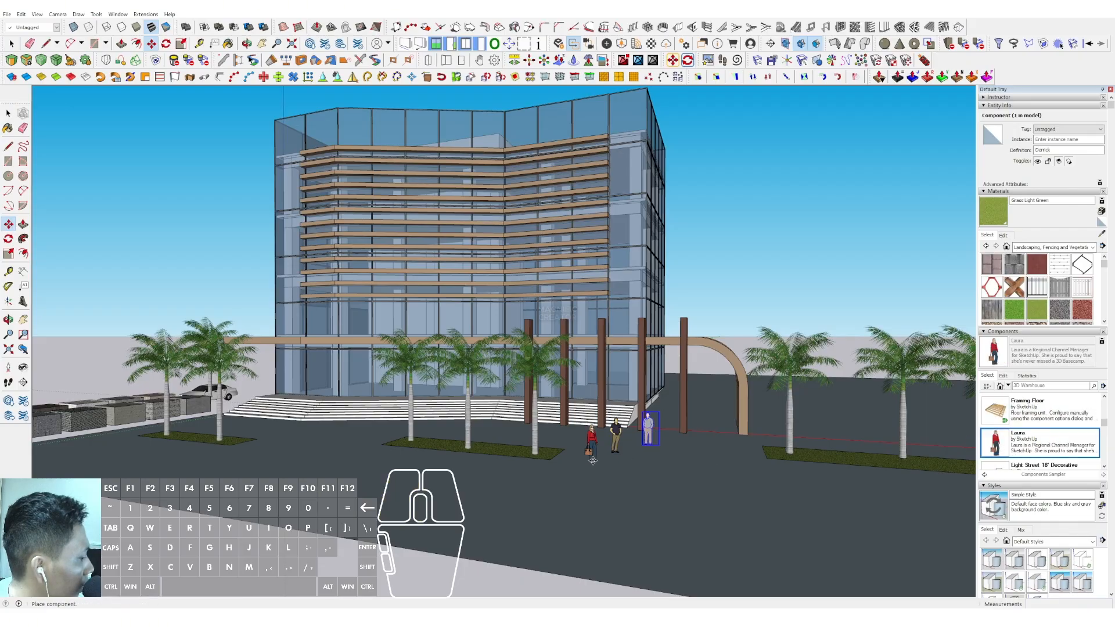
pyautogui.scroll(-3, 1028, 440)
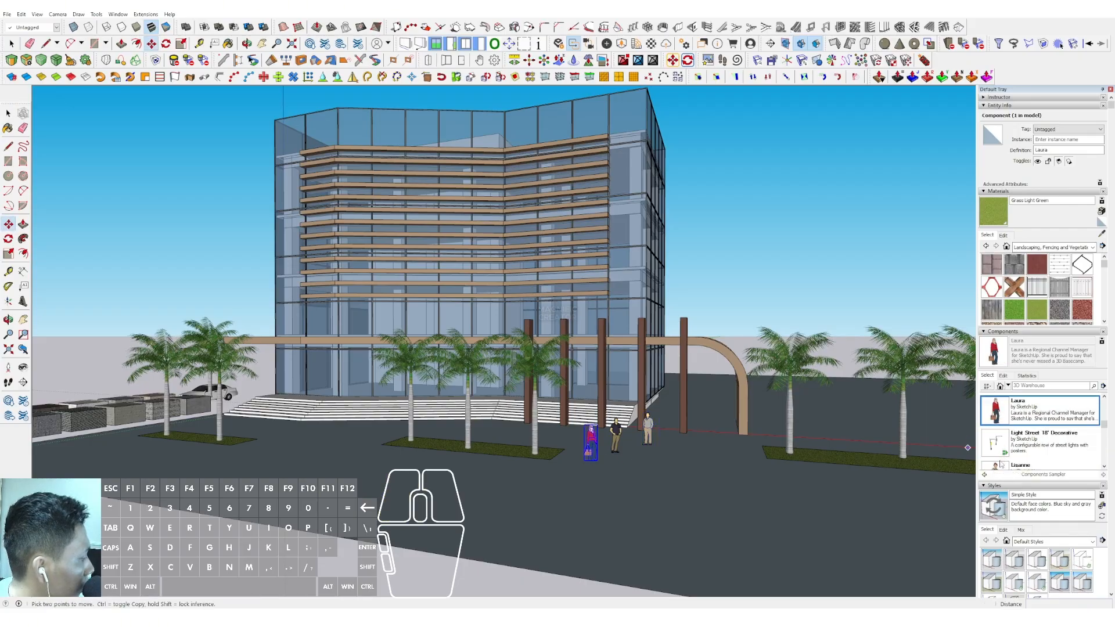
pyautogui.click(653, 461)
# Add the man in the blue shirt, the woman in the red top and the man in the white shirt to the group
pyautogui.scroll(-1, 1007, 443)
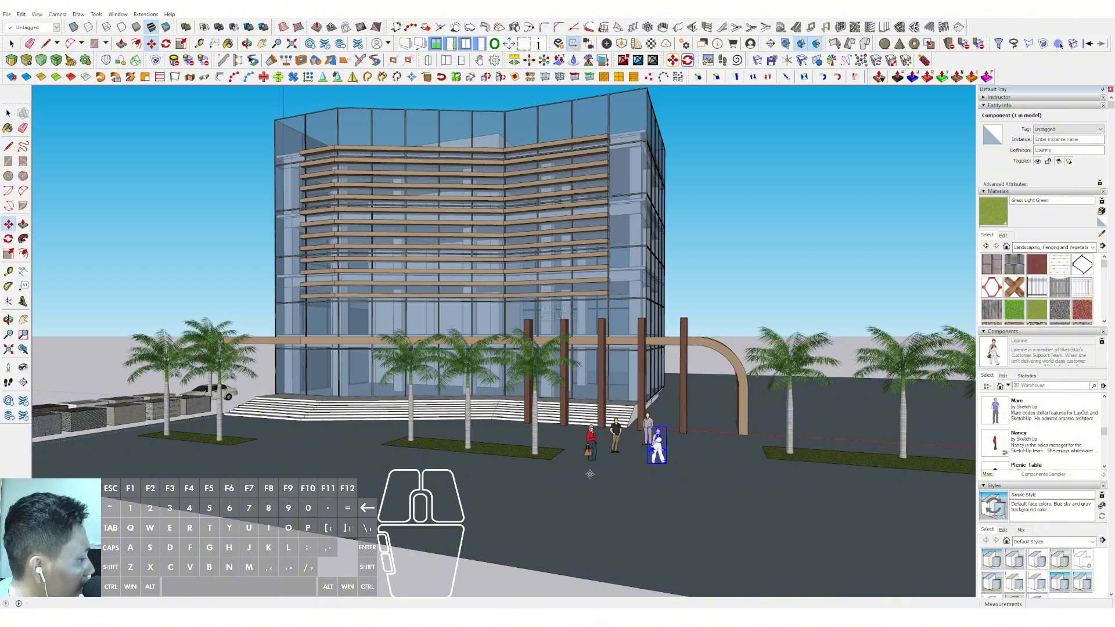
pyautogui.click(995, 409)
pyautogui.scroll(-1, 1029, 441)
pyautogui.click(995, 410)
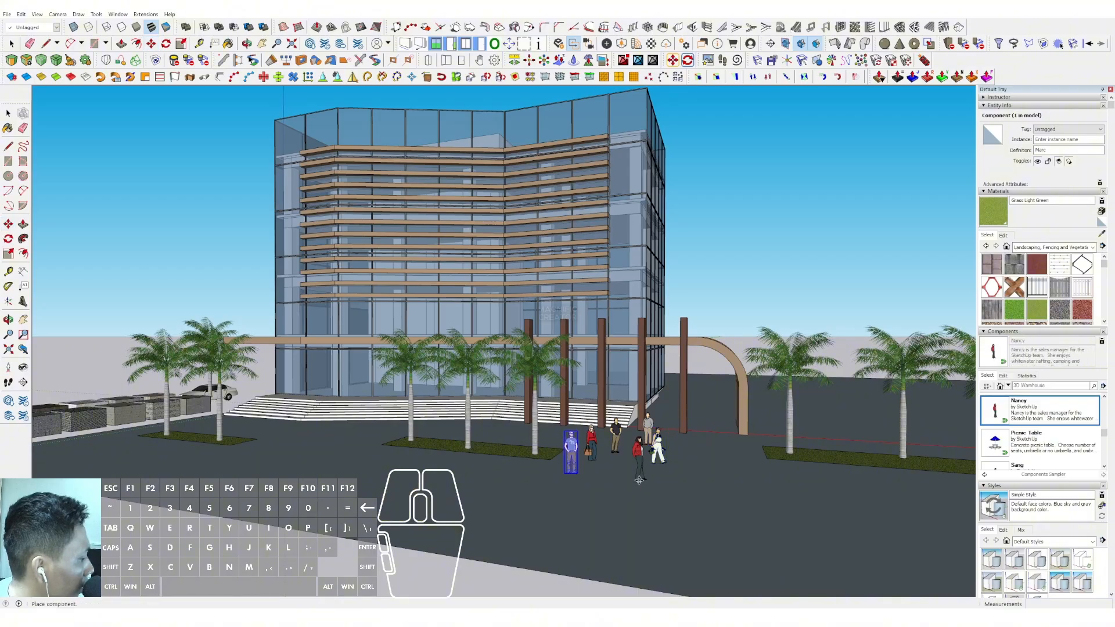
pyautogui.scroll(-1, 1007, 434)
pyautogui.click(995, 442)
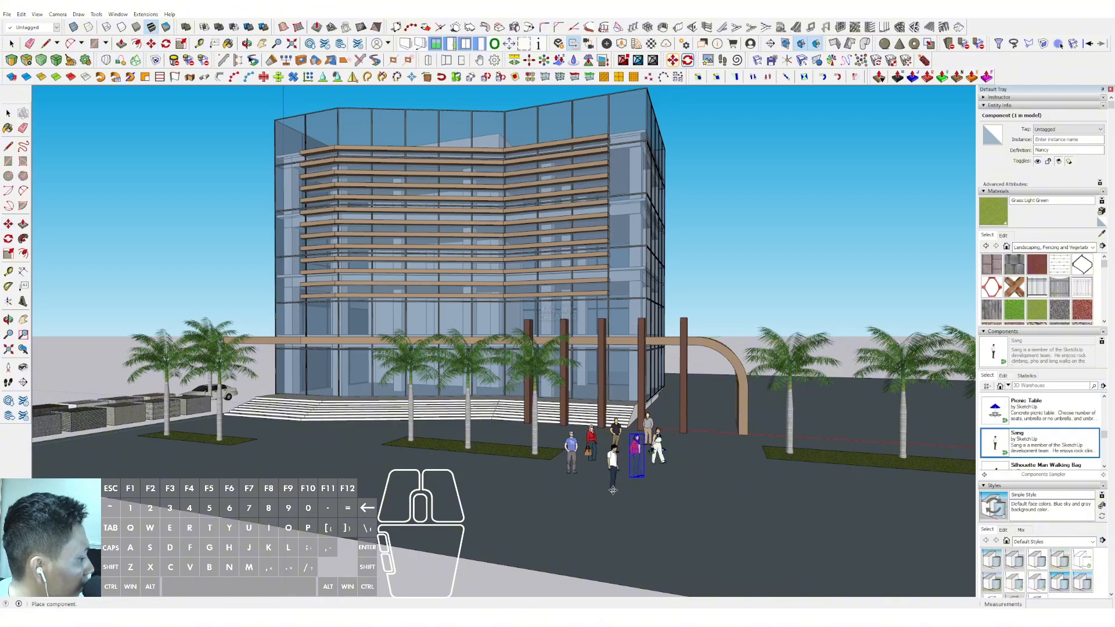
# Place the Silhouette Man Walking Bag and the walking woman silhouette between the group of people and the farthest grass strip
pyautogui.scroll(-2, 1053, 424)
pyautogui.click(994, 412)
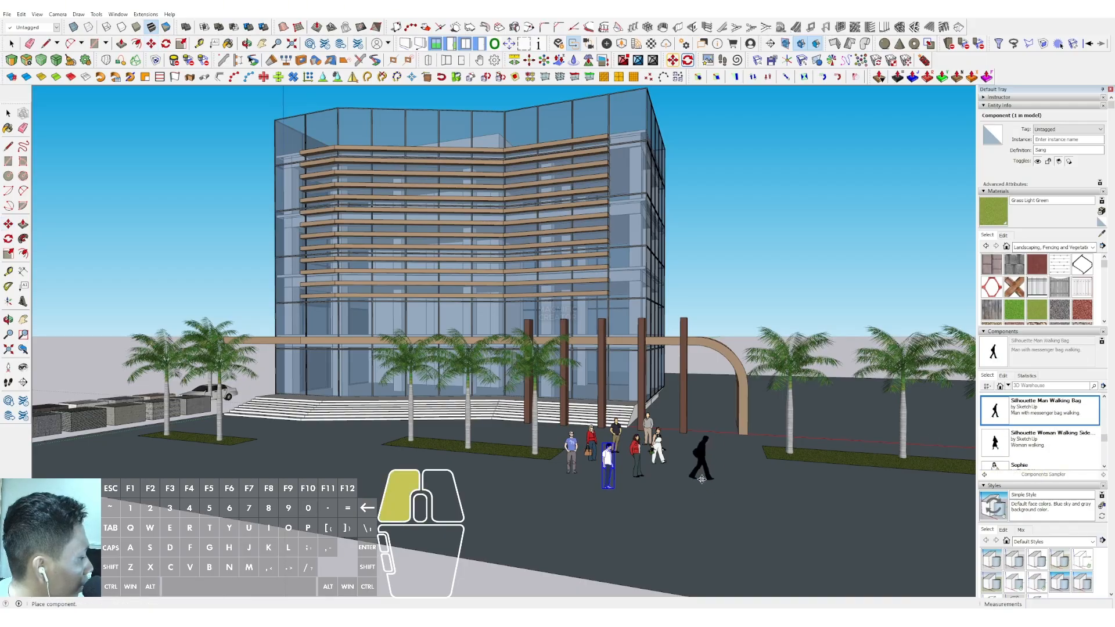
pyautogui.click(996, 446)
# Place the woman in the black skirt and the woman in dark blue in front of the stairs near the car
pyautogui.scroll(-1, 1031, 428)
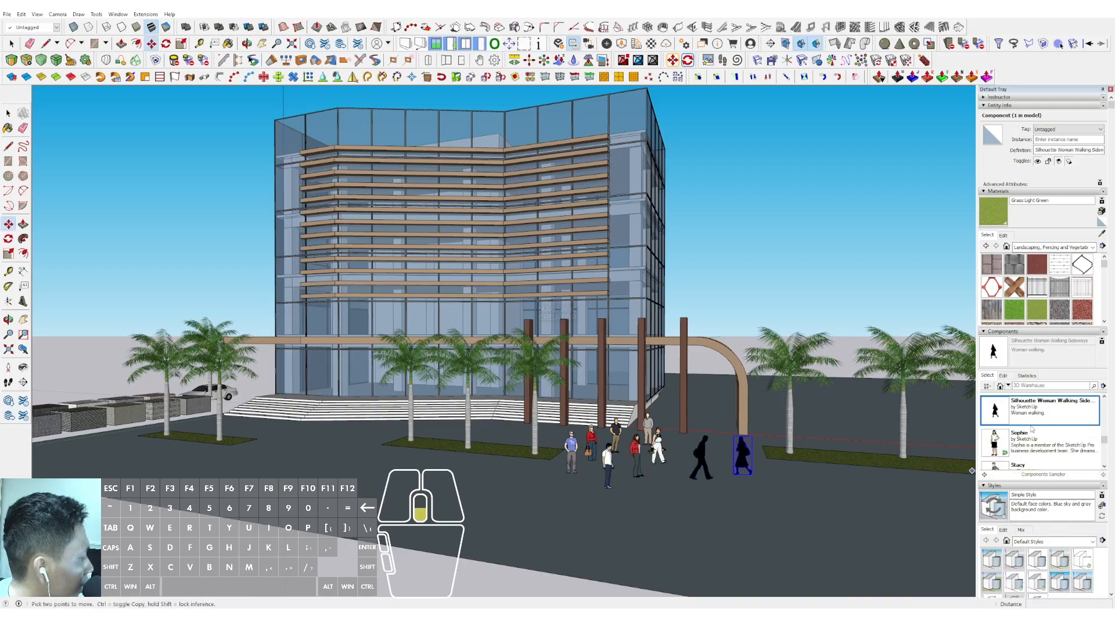
pyautogui.click(994, 444)
pyautogui.click(317, 440)
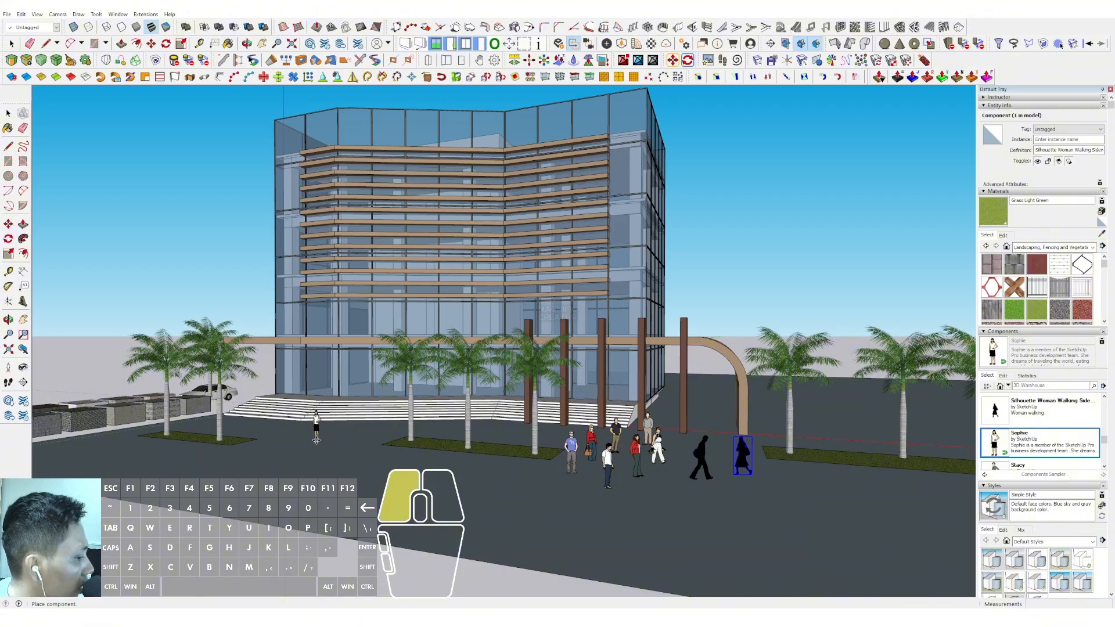
pyautogui.click(997, 444)
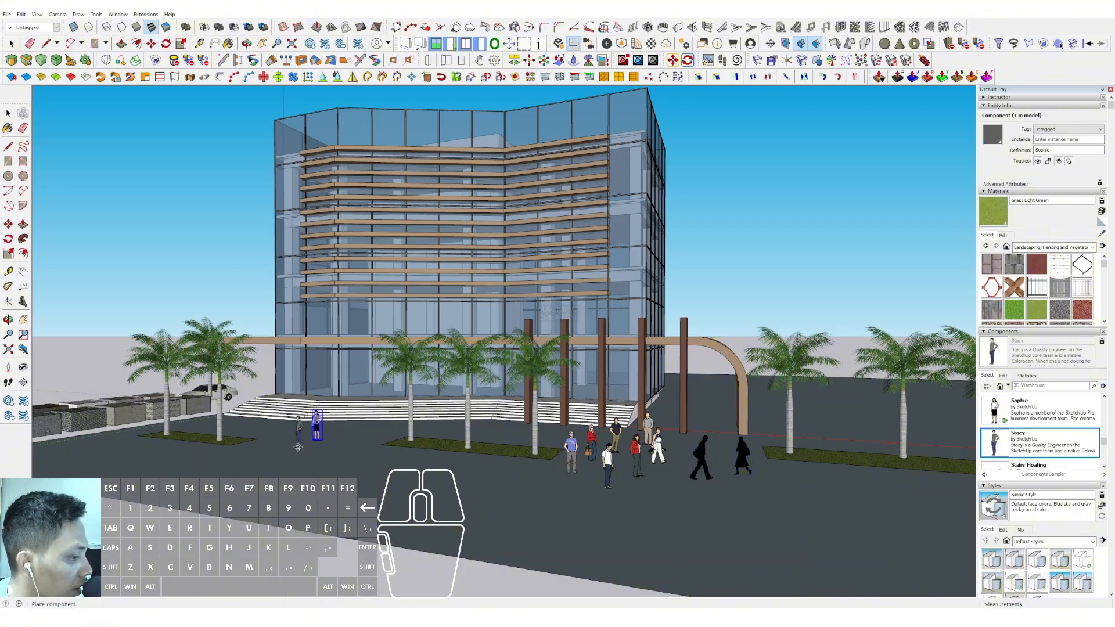
pyautogui.click(297, 447)
# Add the man in green, the woman in yellow and the woman in grey to the figures in front of the stairs near the car
pyautogui.scroll(-1, 1006, 419)
pyautogui.scroll(-2, 1001, 432)
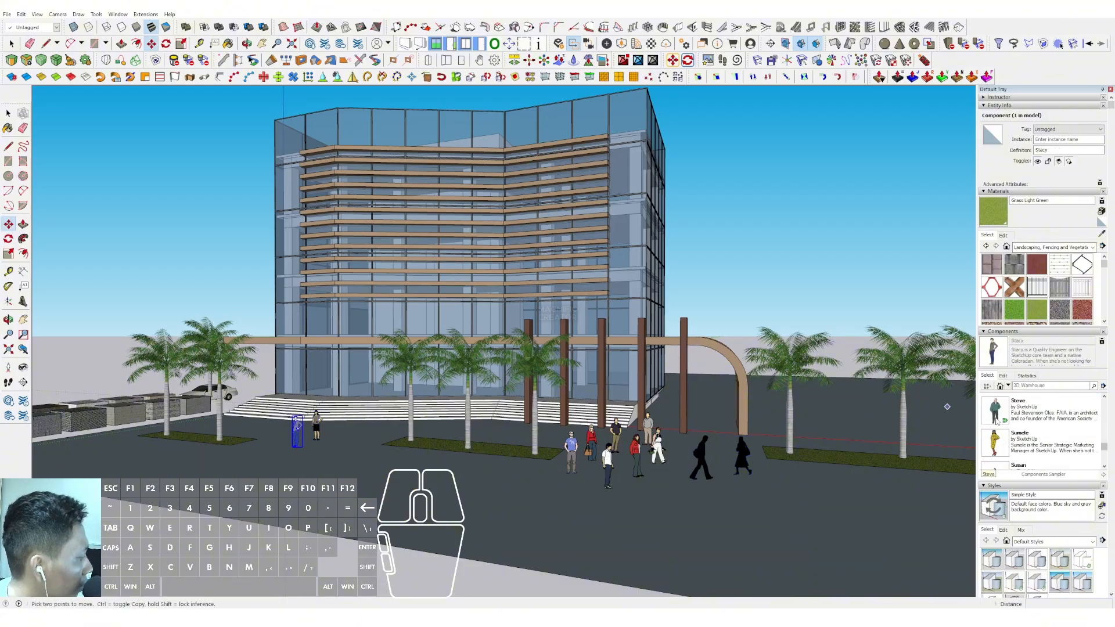
pyautogui.click(996, 411)
pyautogui.click(341, 437)
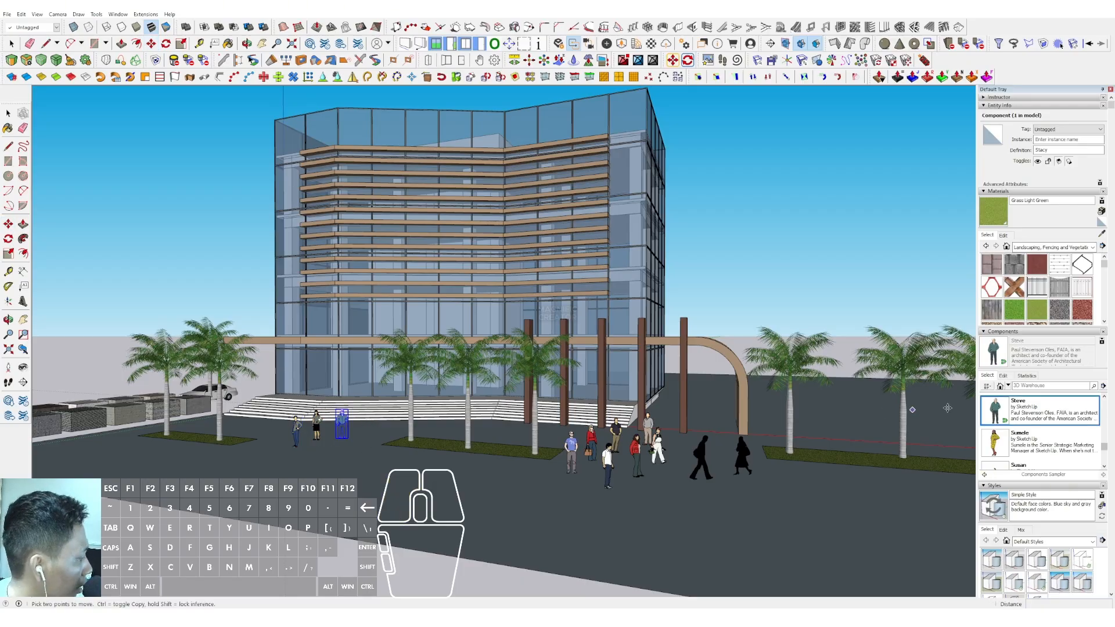
pyautogui.click(996, 444)
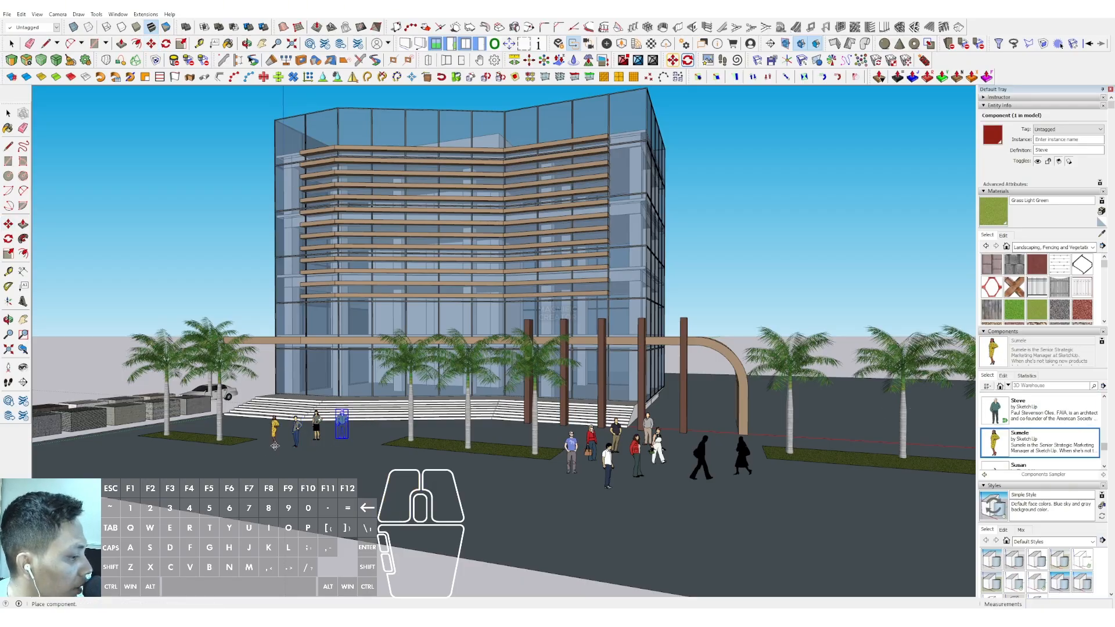
pyautogui.scroll(-2, 999, 416)
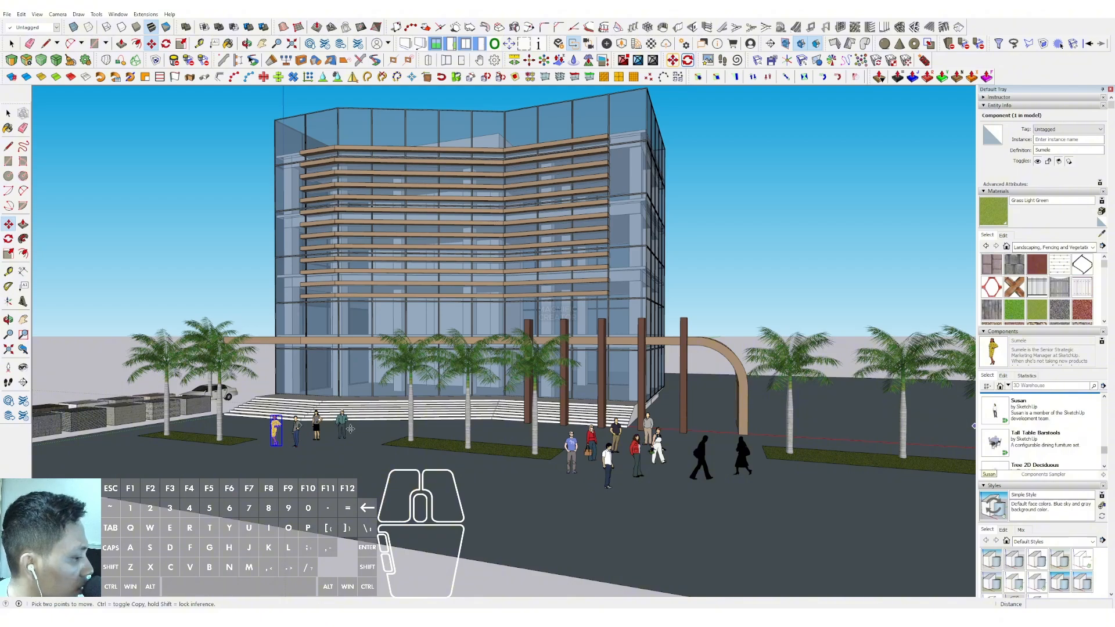
pyautogui.click(996, 411)
# Place a Picnic Table between the grass strip near the car and the row of material blocks, and copy it once alongside
pyautogui.scroll(-2, 1061, 438)
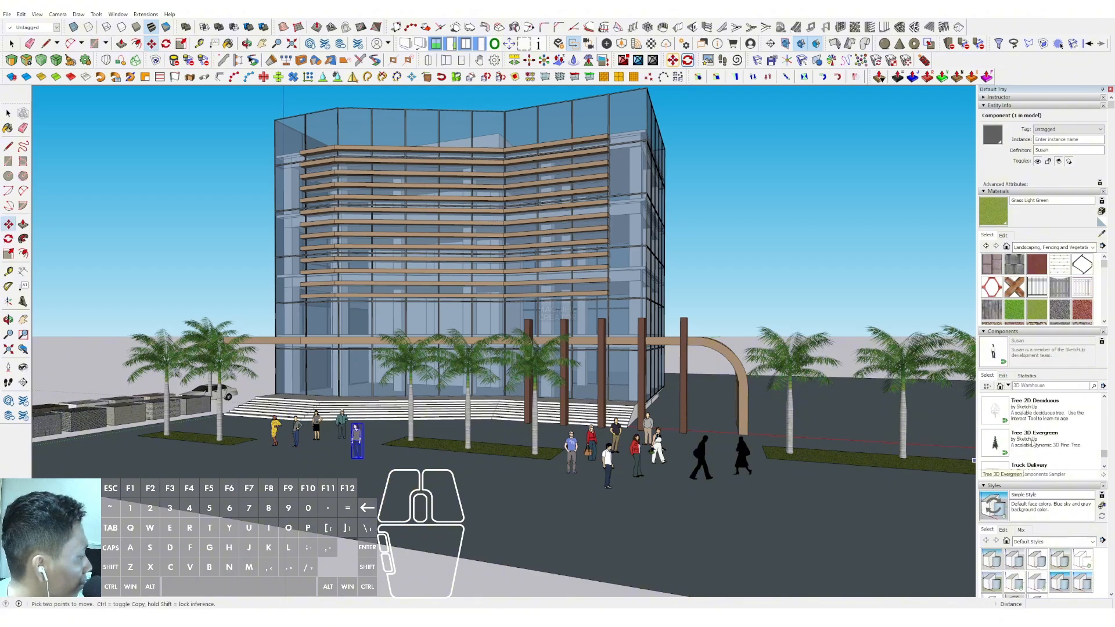
pyautogui.scroll(5, 1029, 445)
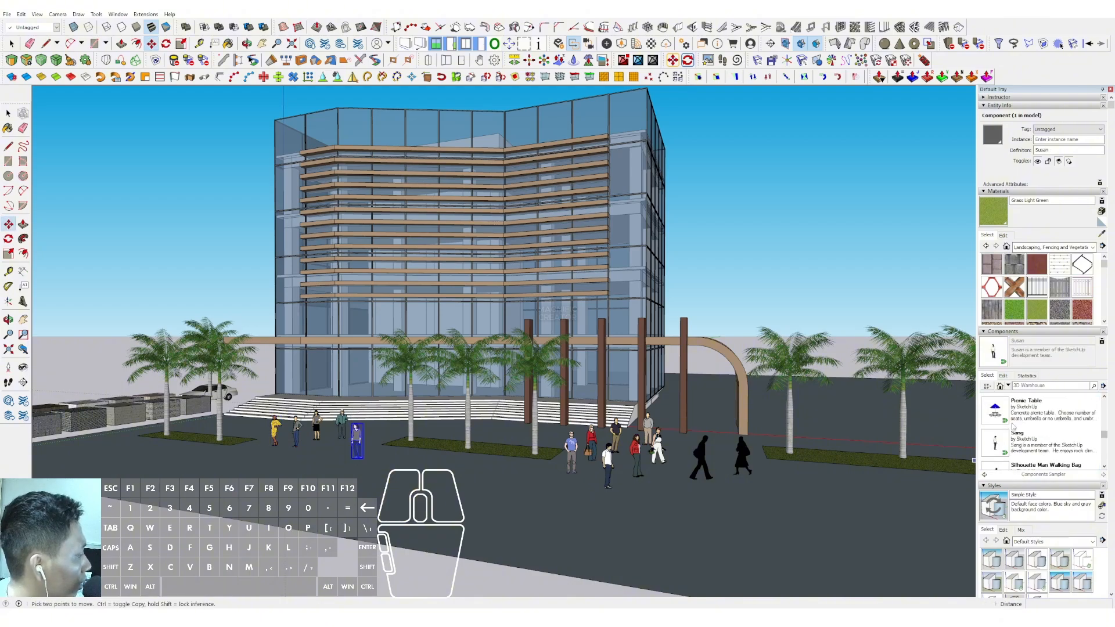
pyautogui.click(994, 409)
pyautogui.click(95, 446)
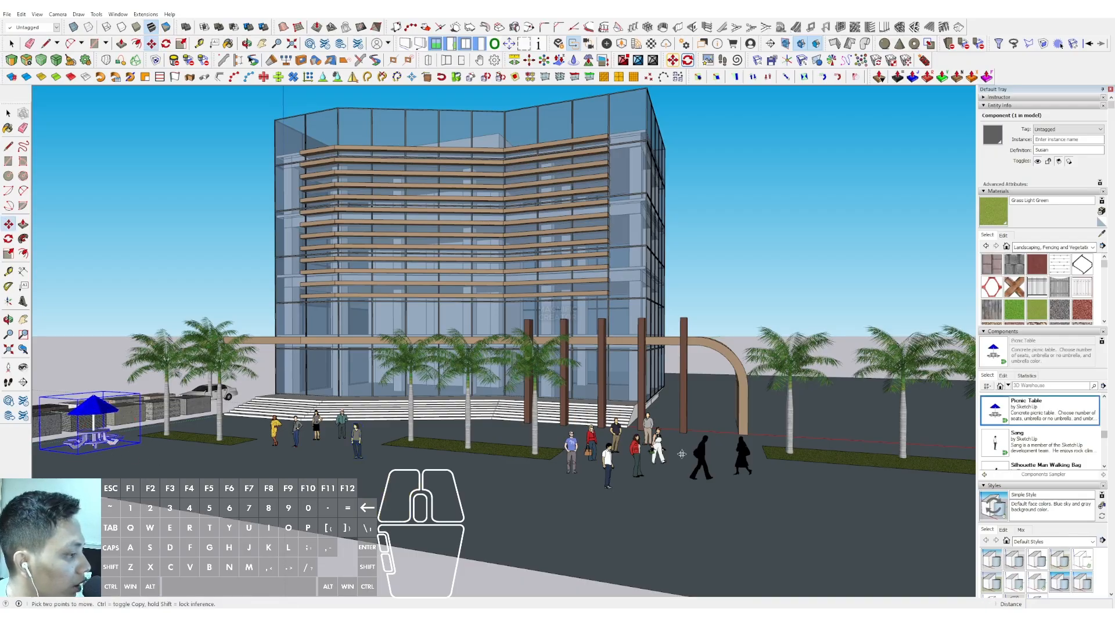
pyautogui.moveTo(212, 404); pyautogui.dragTo(338, 464, button='middle')
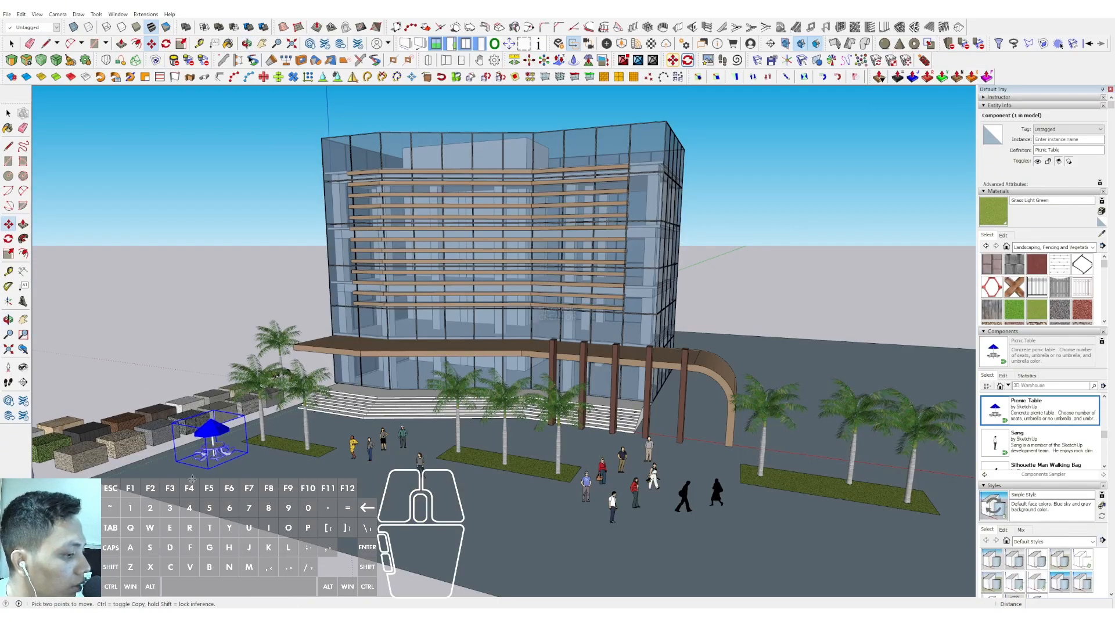
pyautogui.press('m')
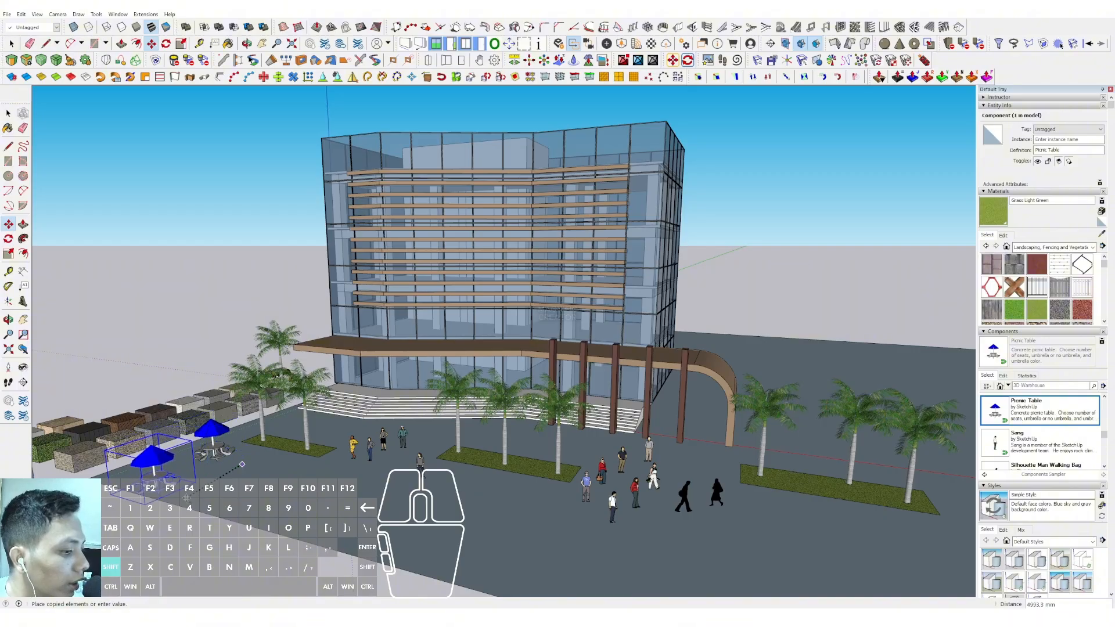
# Copy the picnic table to five spots on the open ground beyond the curved end of the canopy
pyautogui.keyDown('shift'); pyautogui.moveTo(784, 462); pyautogui.dragTo(627, 434, button='middle'); pyautogui.keyUp('shift')
pyautogui.scroll(2, 650, 423)
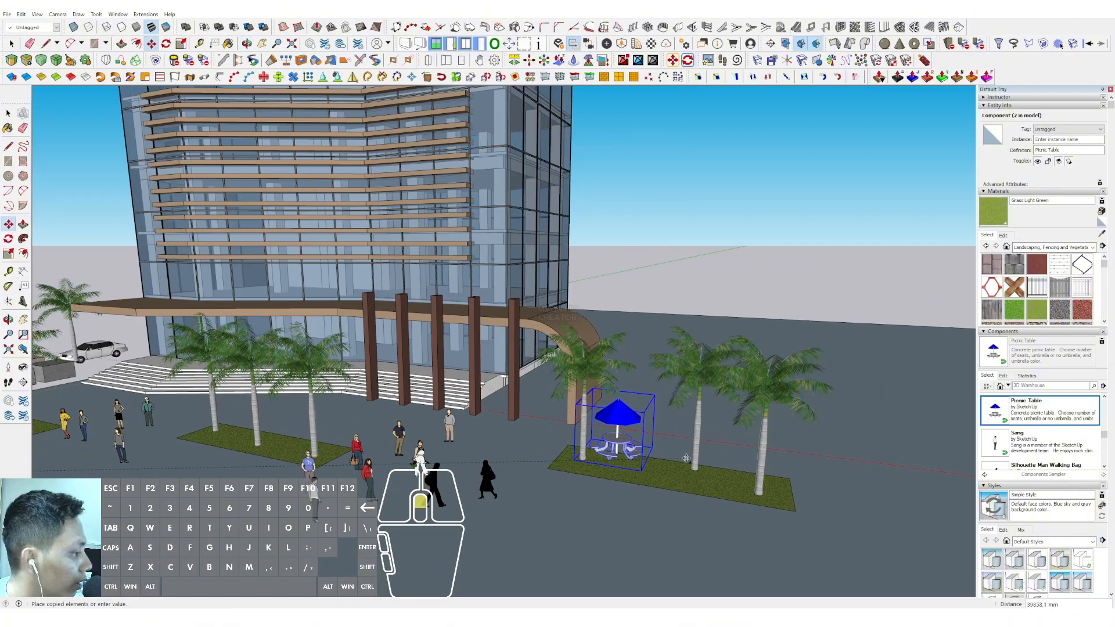
pyautogui.moveTo(534, 583); pyautogui.dragTo(538, 587, button='middle')
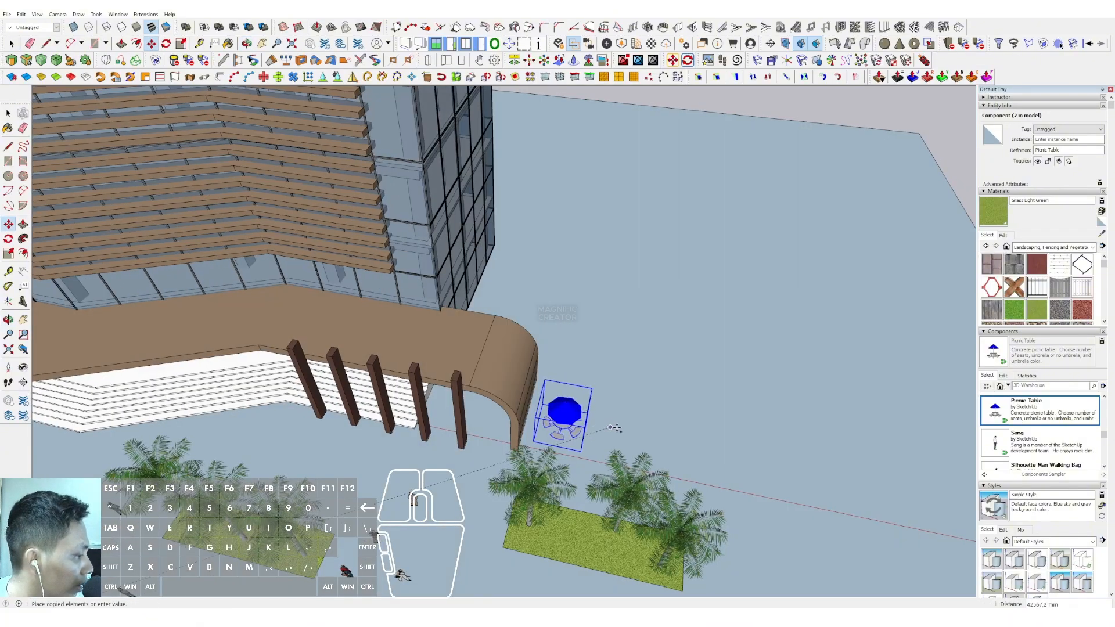
pyautogui.click(709, 432)
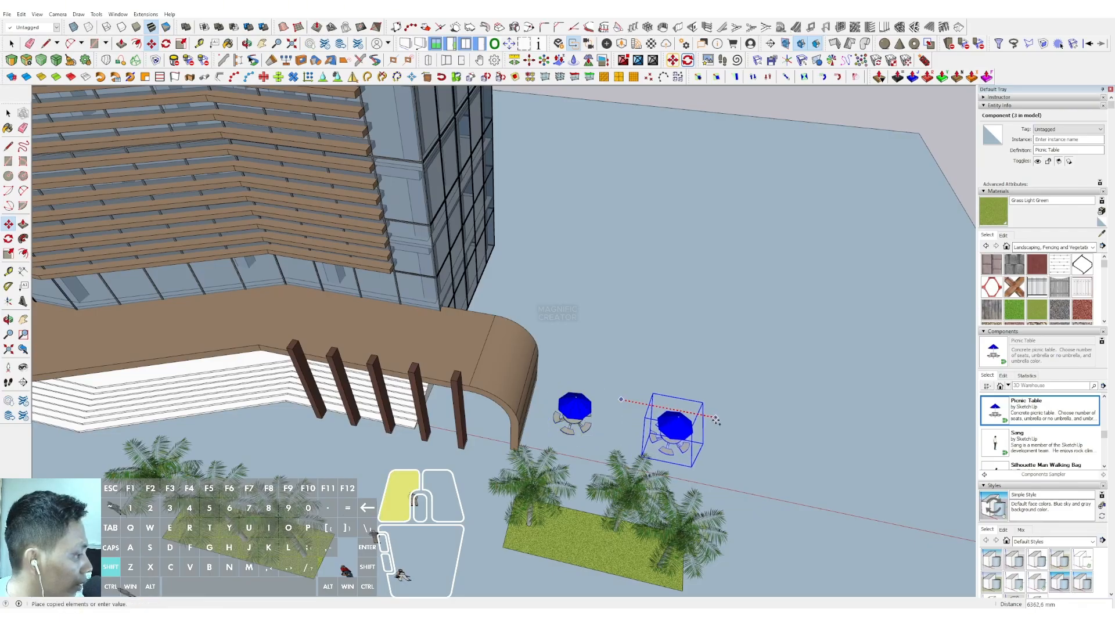
pyautogui.press('ctrl')
pyautogui.click(738, 446)
pyautogui.click(699, 361)
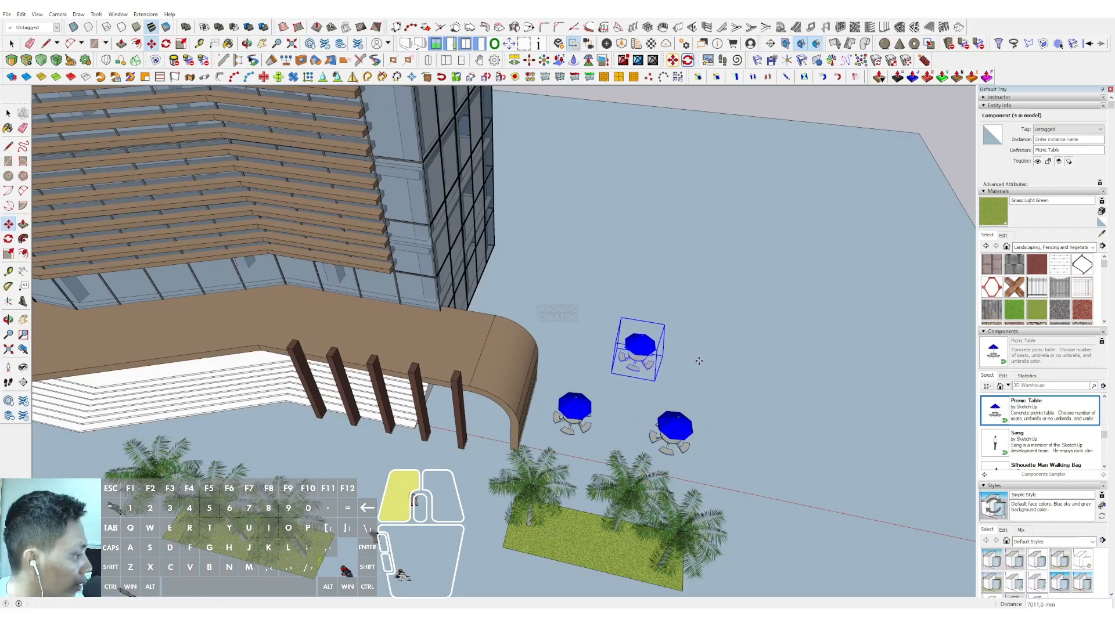
pyautogui.click(626, 287)
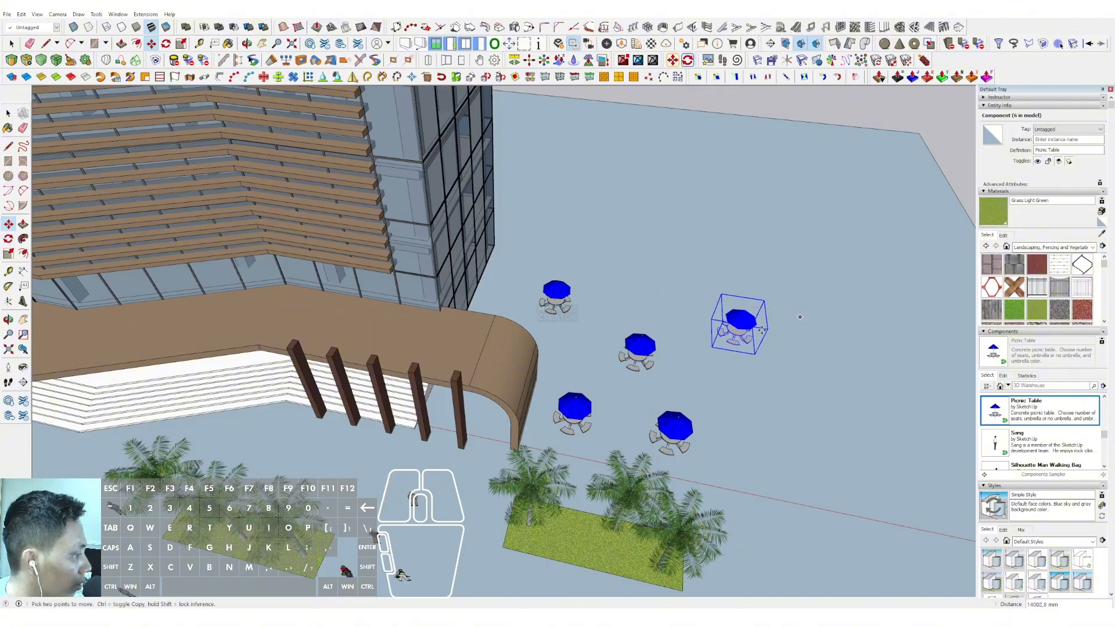
# Copy the picnic table to three spots on the forecourt in front of the farthest grass strip
pyautogui.scroll(-3, 651, 301)
pyautogui.moveTo(651, 301); pyautogui.dragTo(616, 209, button='middle')
pyautogui.keyDown('shift'); pyautogui.moveTo(616, 209); pyautogui.dragTo(587, 329, button='middle'); pyautogui.keyUp('shift')
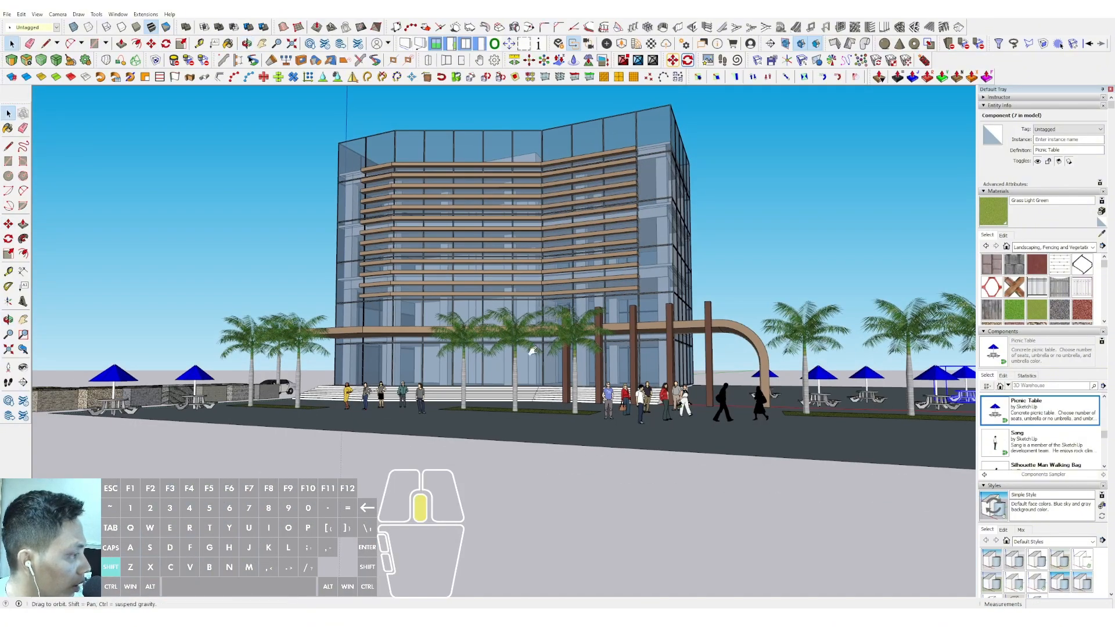
pyautogui.moveTo(532, 350); pyautogui.dragTo(770, 412, button='middle')
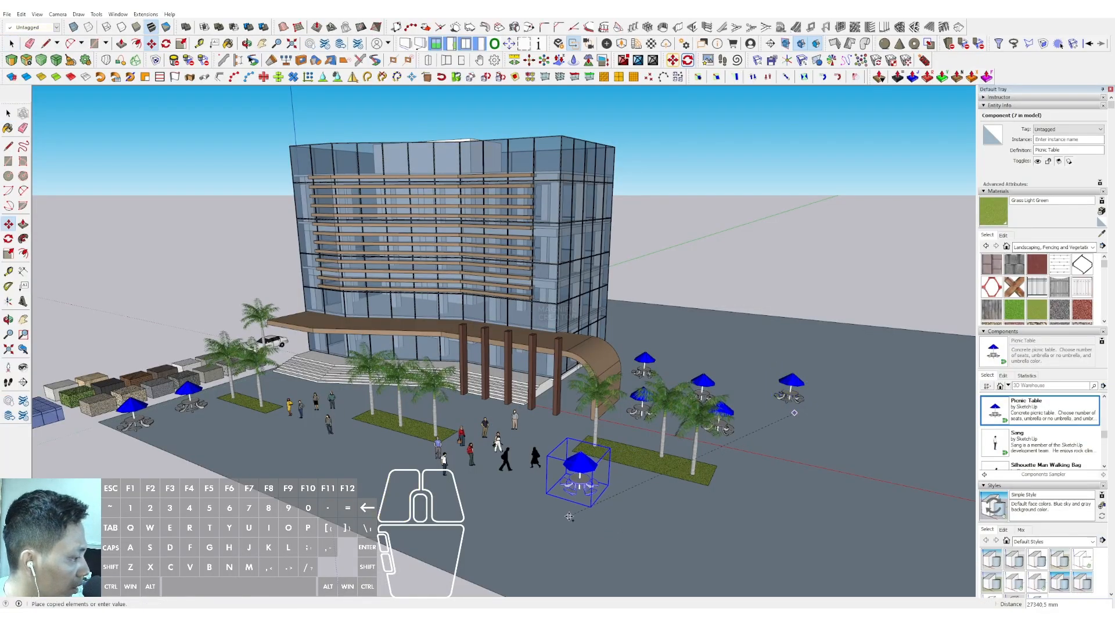
pyautogui.click(698, 557)
pyautogui.click(699, 556)
pyautogui.press('ctrl')
pyautogui.click(585, 593)
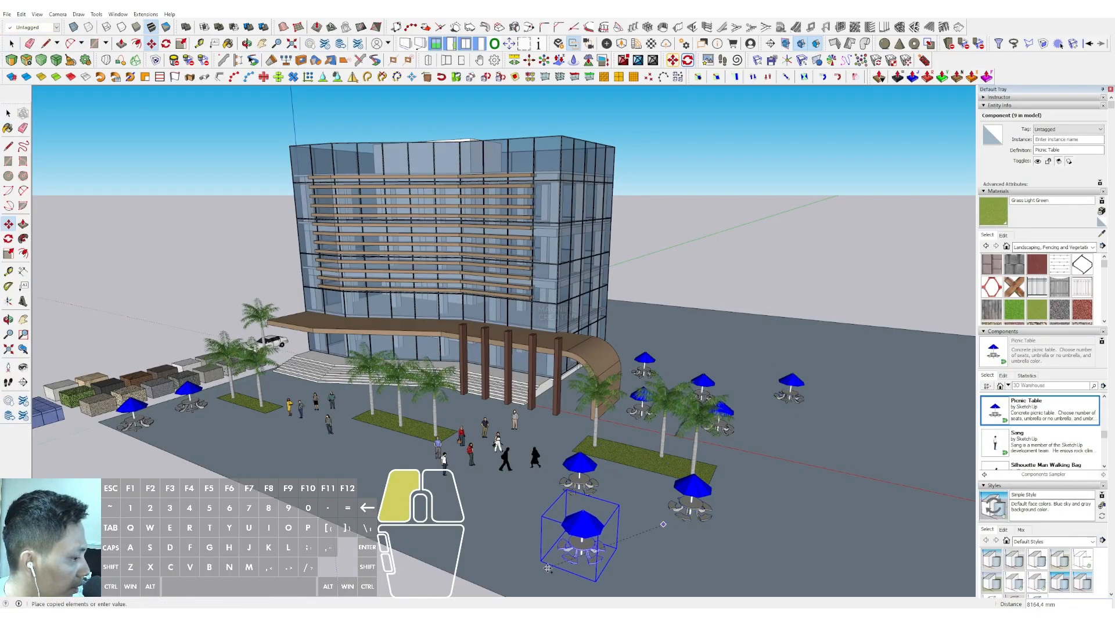
pyautogui.press('space')
# Copy the two walking silhouettes onto the landing at the top of the stairs, at the end near the car
pyautogui.scroll(2, 410, 427)
pyautogui.keyDown('shift'); pyautogui.moveTo(411, 427); pyautogui.dragTo(478, 418, button='middle'); pyautogui.keyUp('shift')
pyautogui.scroll(3, 520, 460)
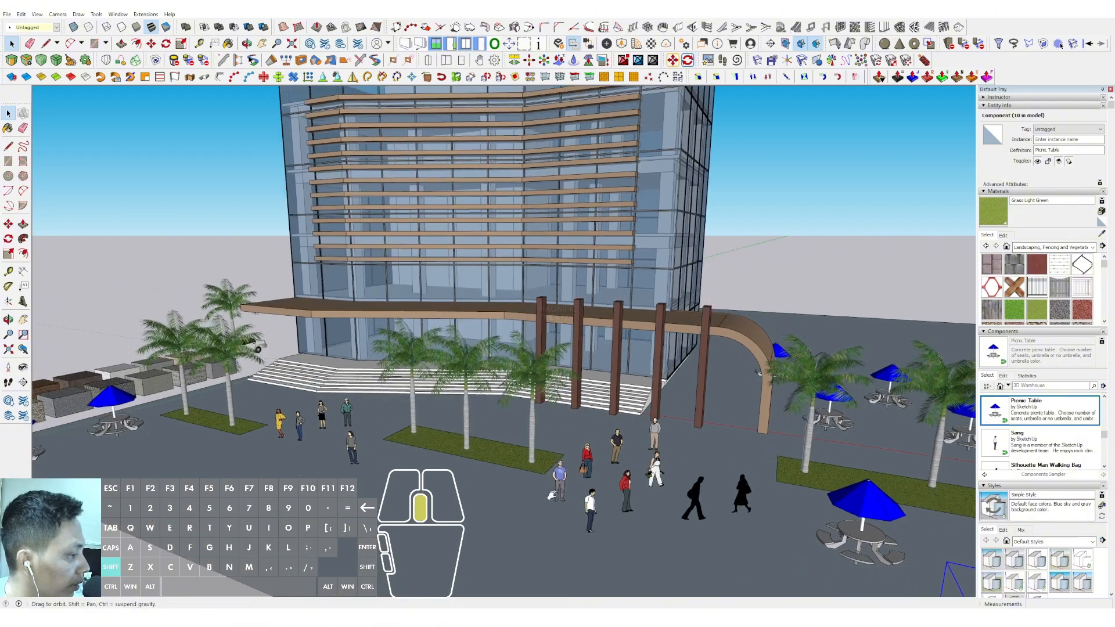
pyautogui.press('m')
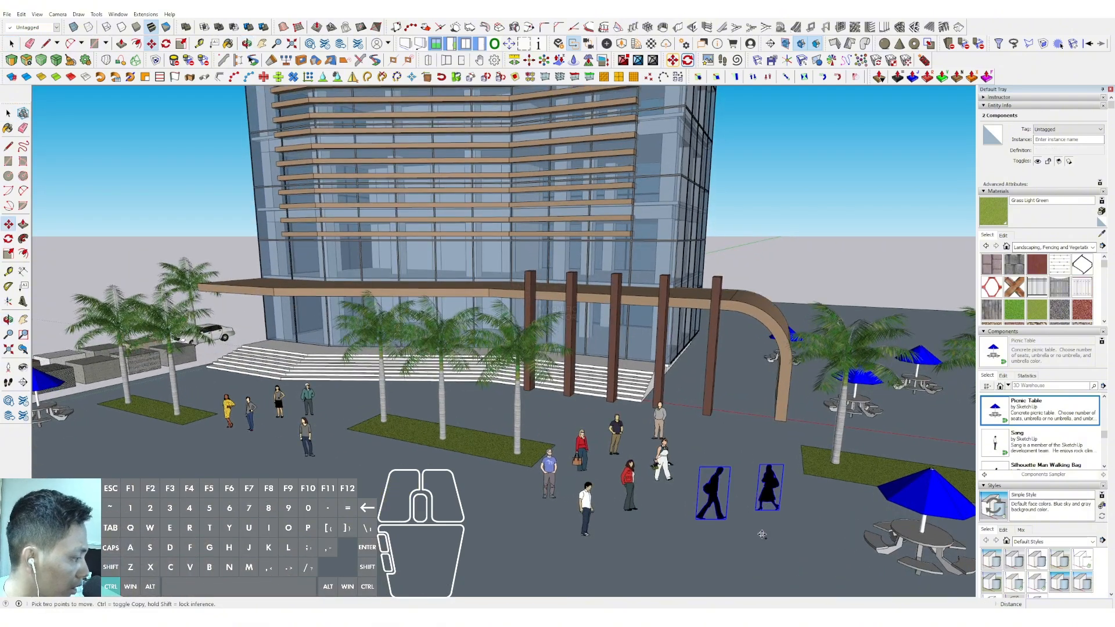
pyautogui.click(763, 517)
pyautogui.press('ctrl')
pyautogui.scroll(4, 331, 383)
pyautogui.click(330, 383)
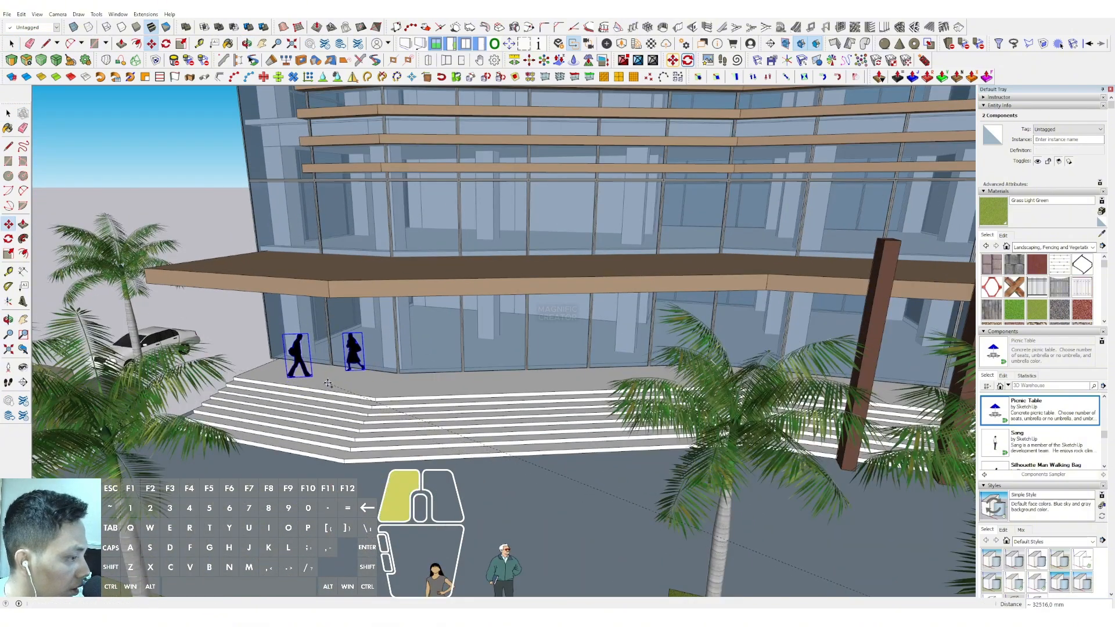
# Copy the silhouette pair twice more along the stair landing, in front of the ground-floor glazing
pyautogui.scroll(1, 342, 383)
pyautogui.moveTo(341, 384); pyautogui.dragTo(357, 393, button='middle')
pyautogui.click(357, 393)
pyautogui.press('ctrl')
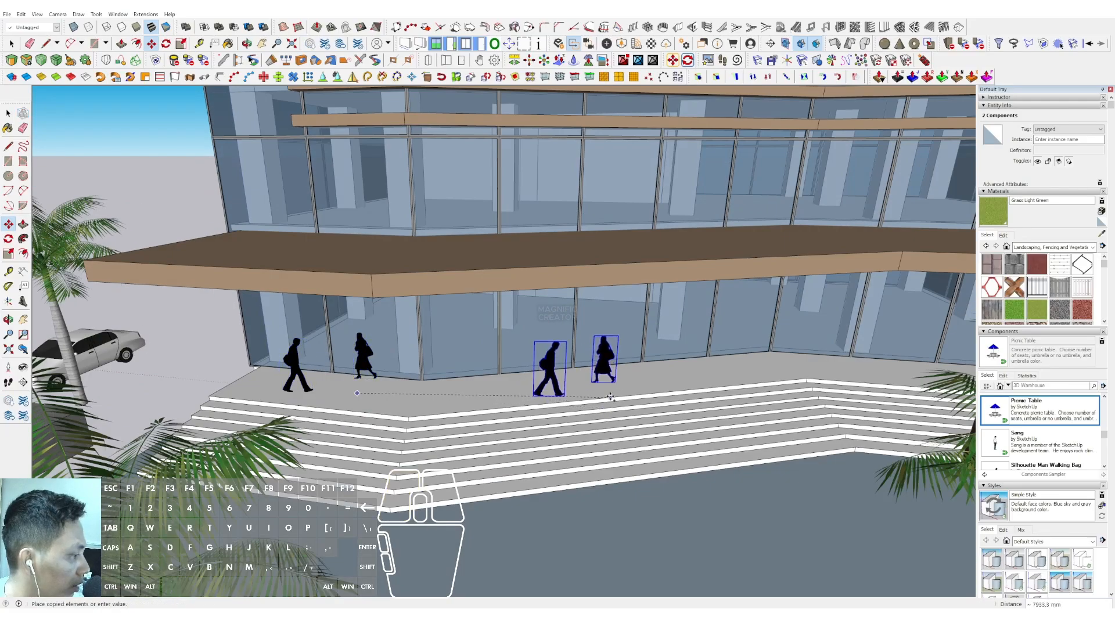
pyautogui.click(618, 394)
pyautogui.press('ctrl')
pyautogui.click(798, 380)
pyautogui.press('space')
# Copy the silhouette pair from beside the group of people to the ground in front of the middle grass strip
pyautogui.scroll(-5, 483, 351)
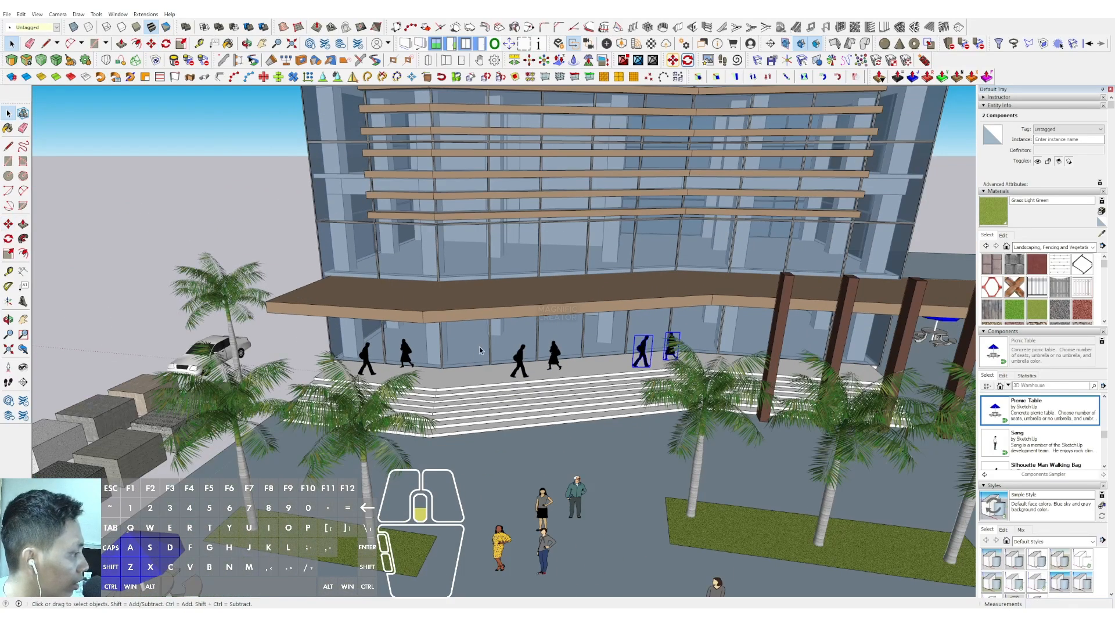
pyautogui.moveTo(552, 385); pyautogui.dragTo(517, 362, button='middle')
pyautogui.moveTo(562, 430); pyautogui.dragTo(566, 459, button='middle')
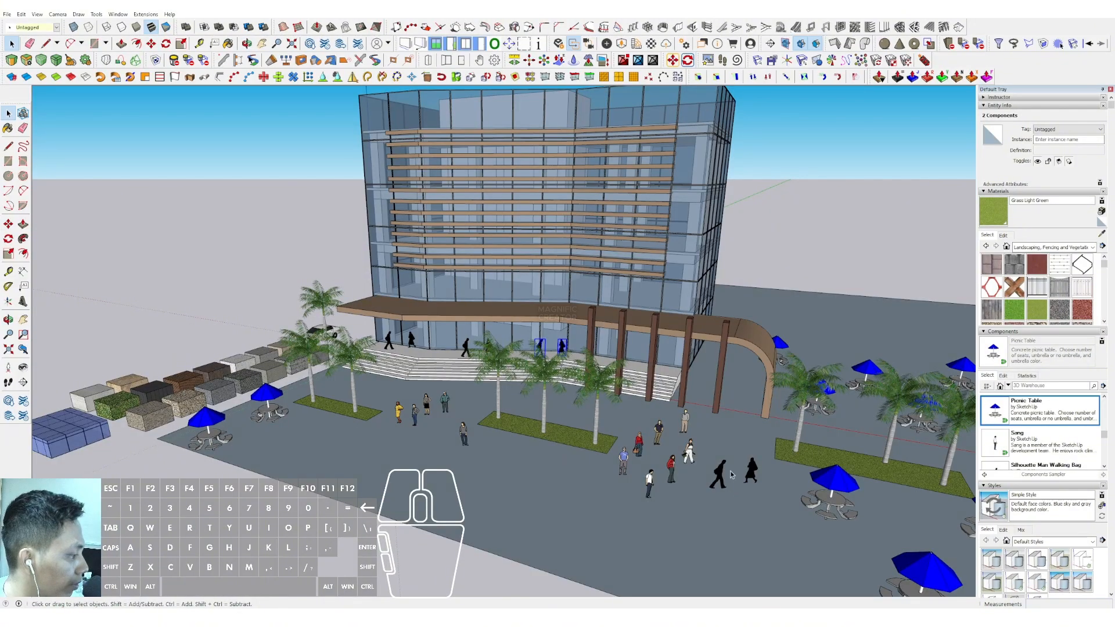
pyautogui.scroll(3, 749, 482)
pyautogui.press('m')
pyautogui.click(743, 503)
pyautogui.press('ctrl')
pyautogui.click(504, 481)
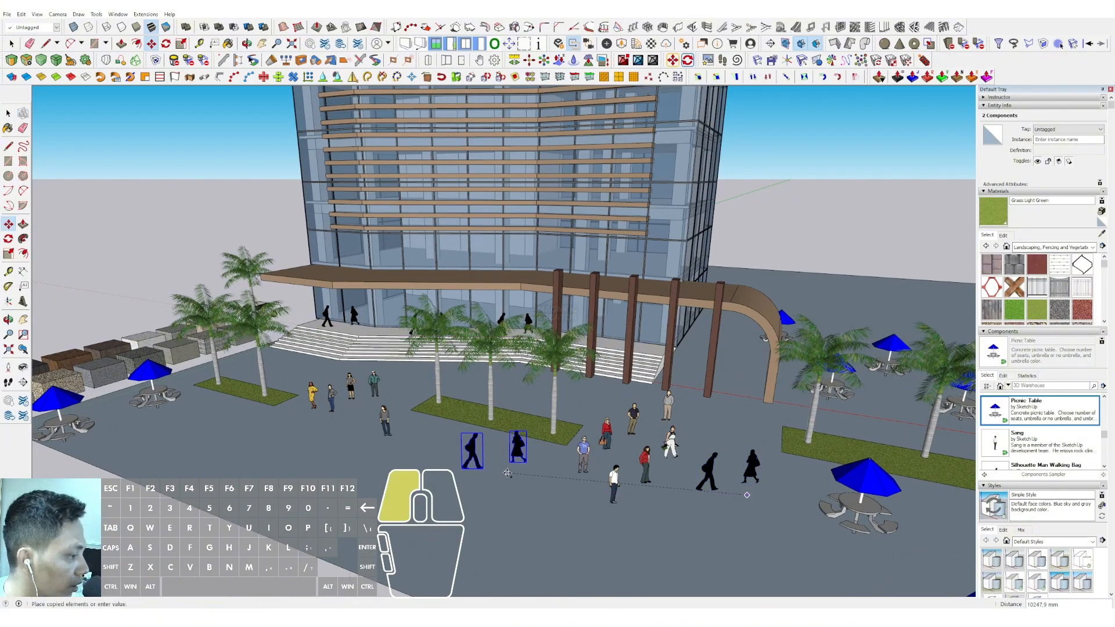
# Copy the silhouette pair to two more spots towards the picnic tables next to the material blocks
pyautogui.click(504, 482)
pyautogui.press('ctrl')
pyautogui.click(248, 466)
pyautogui.click(147, 448)
# Copy the silhouette pair to the foot of the stairs behind the first two grass strips and next to the last dark column
pyautogui.press('ctrl')
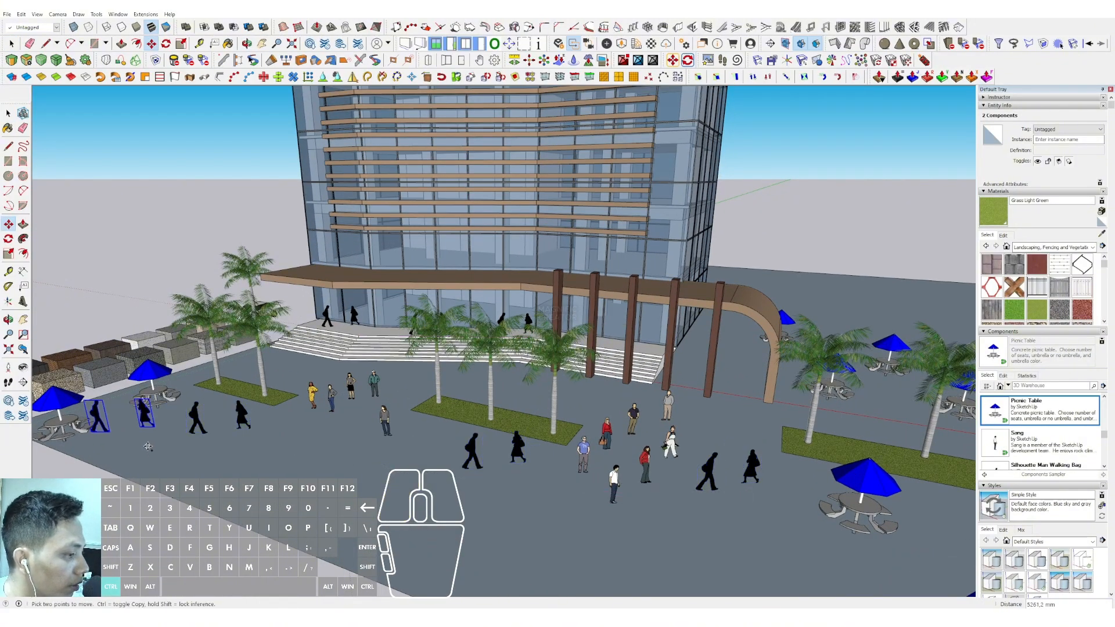
pyautogui.click(600, 401)
pyautogui.press('ctrl')
pyautogui.click(599, 401)
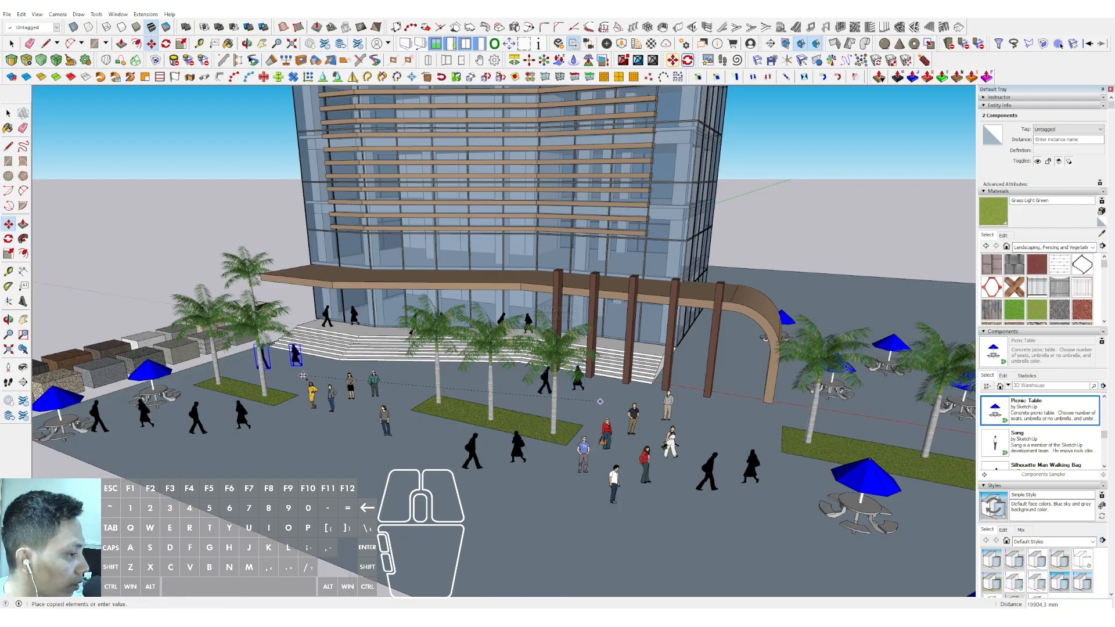
pyautogui.press('ctrl')
pyautogui.click(291, 381)
pyautogui.moveTo(340, 374); pyautogui.dragTo(349, 352, button='middle')
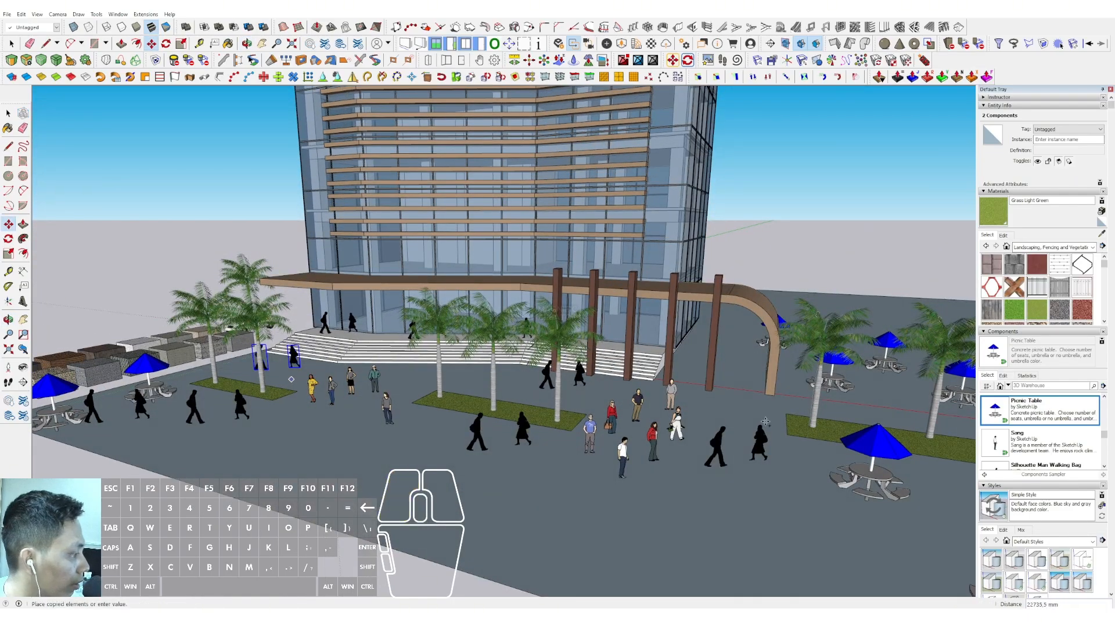
pyautogui.press('ctrl')
pyautogui.click(755, 379)
# Copy the silhouette pair to three spots among the picnic tables beyond the curved end of the canopy
pyautogui.moveTo(883, 396); pyautogui.dragTo(807, 414, button='middle')
pyautogui.click(820, 392)
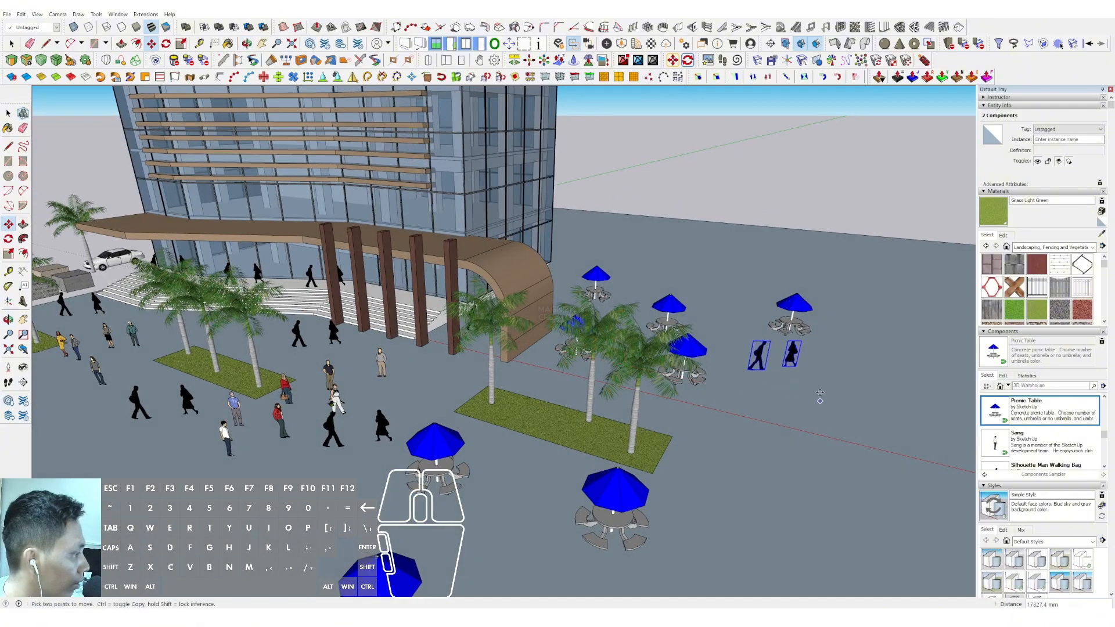
pyautogui.press('ctrl')
pyautogui.click(829, 372)
pyautogui.moveTo(639, 278); pyautogui.dragTo(626, 327, button='middle')
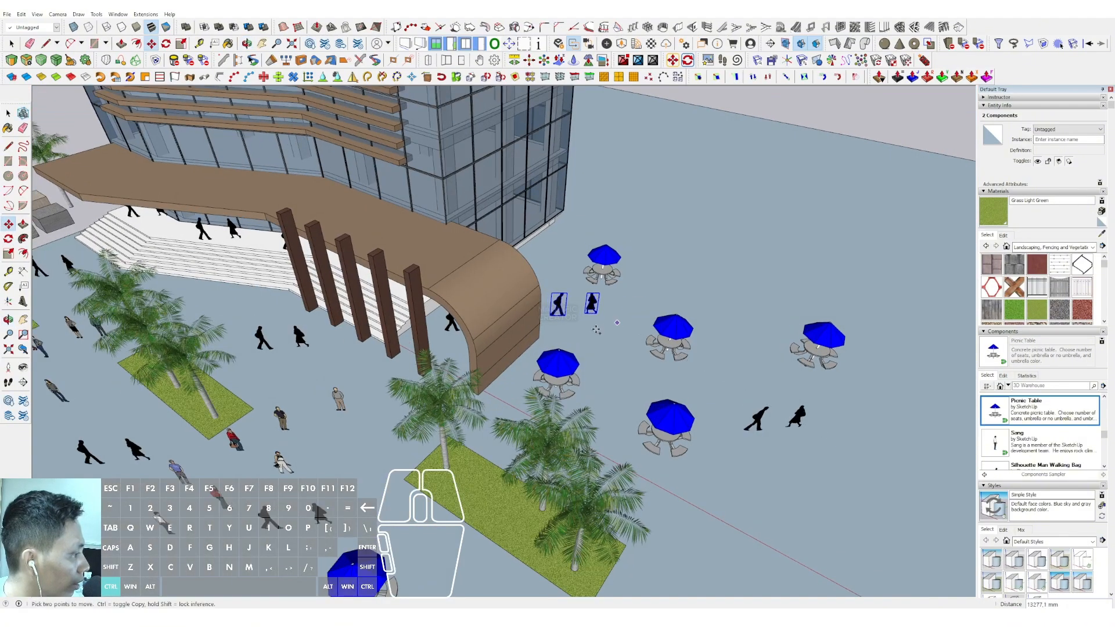
pyautogui.click(742, 383)
# Copy the silhouette pair beside the picnic tables in front of the farthest grass strip and to three spots along the front of the forecourt
pyautogui.moveTo(742, 383); pyautogui.dragTo(828, 299, button='middle')
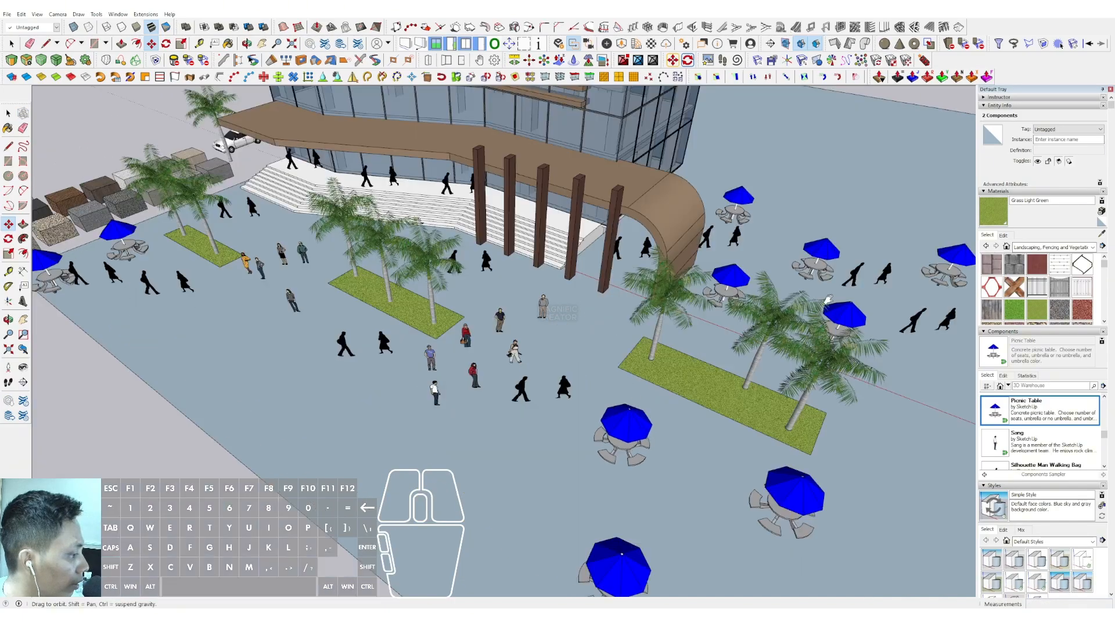
pyautogui.click(707, 479)
pyautogui.press('ctrl')
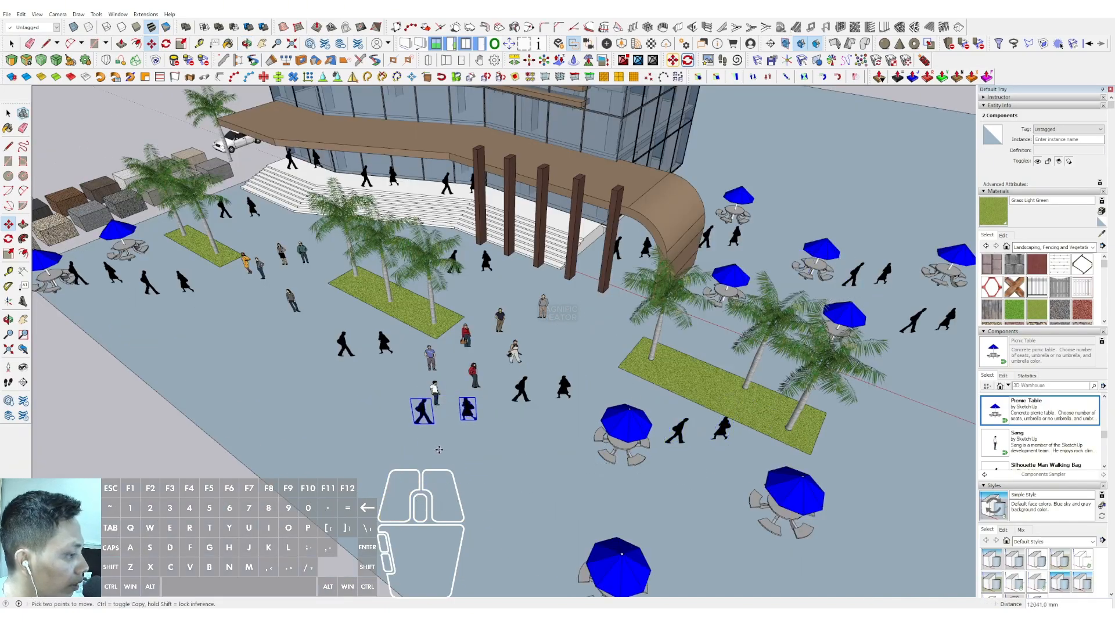
pyautogui.click(443, 454)
pyautogui.press('ctrl')
pyautogui.click(332, 424)
pyautogui.press('ctrl')
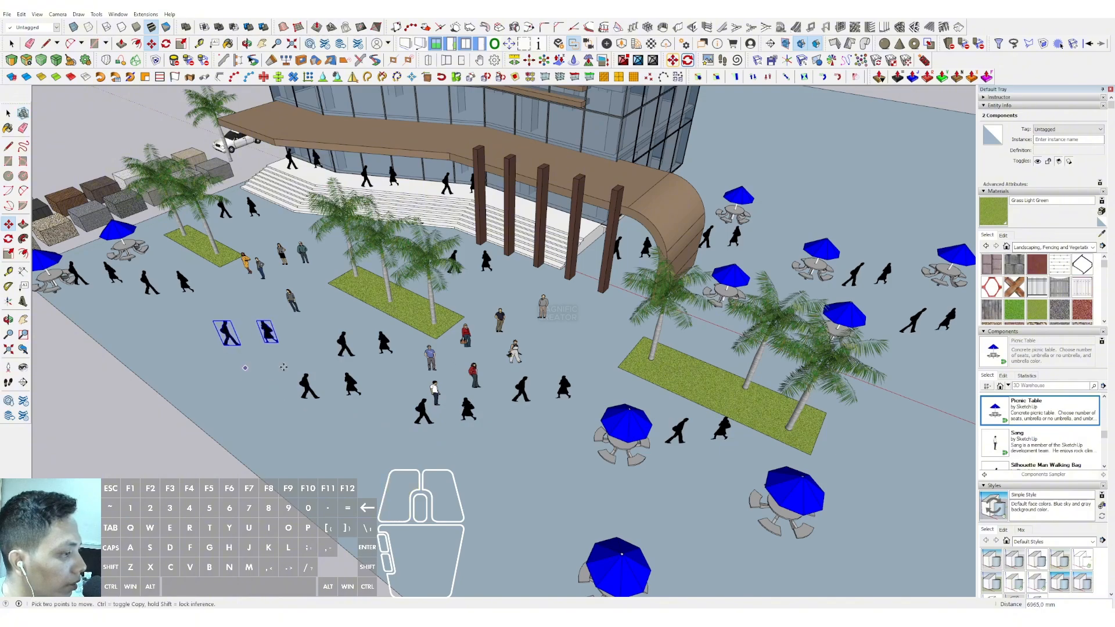
pyautogui.press('space')
# Turn on shadows for the whole model
pyautogui.scroll(-3, 283, 367)
pyautogui.moveTo(497, 443); pyautogui.dragTo(505, 481, button='middle')
pyautogui.keyDown('shift'); pyautogui.moveTo(720, 255); pyautogui.dragTo(690, 288, button='middle'); pyautogui.keyUp('shift')
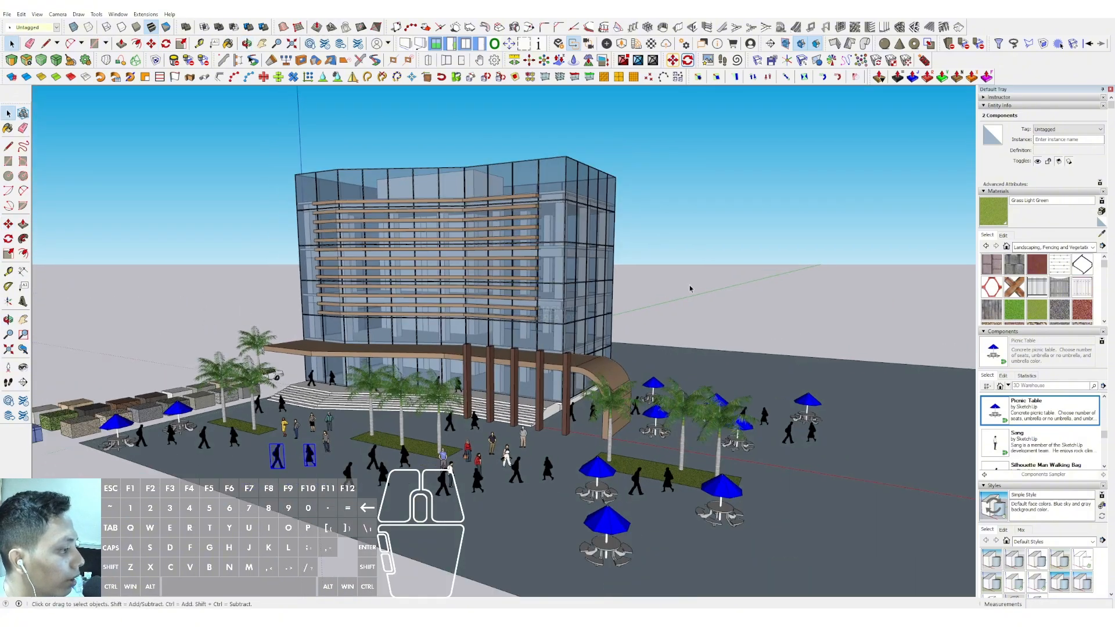
pyautogui.click(37, 14)
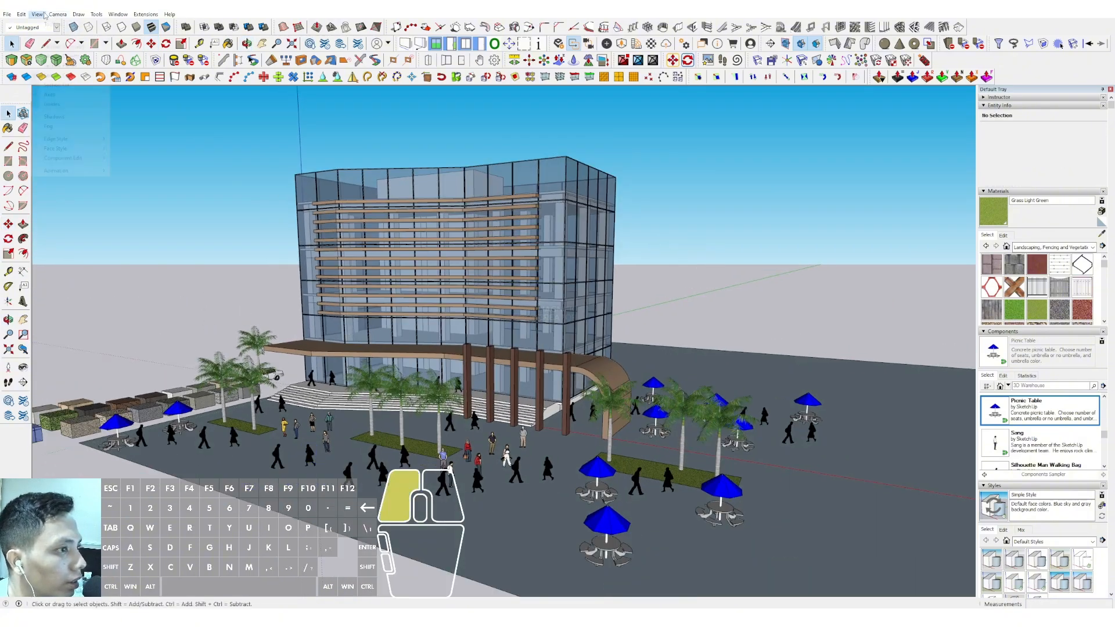
pyautogui.click(54, 118)
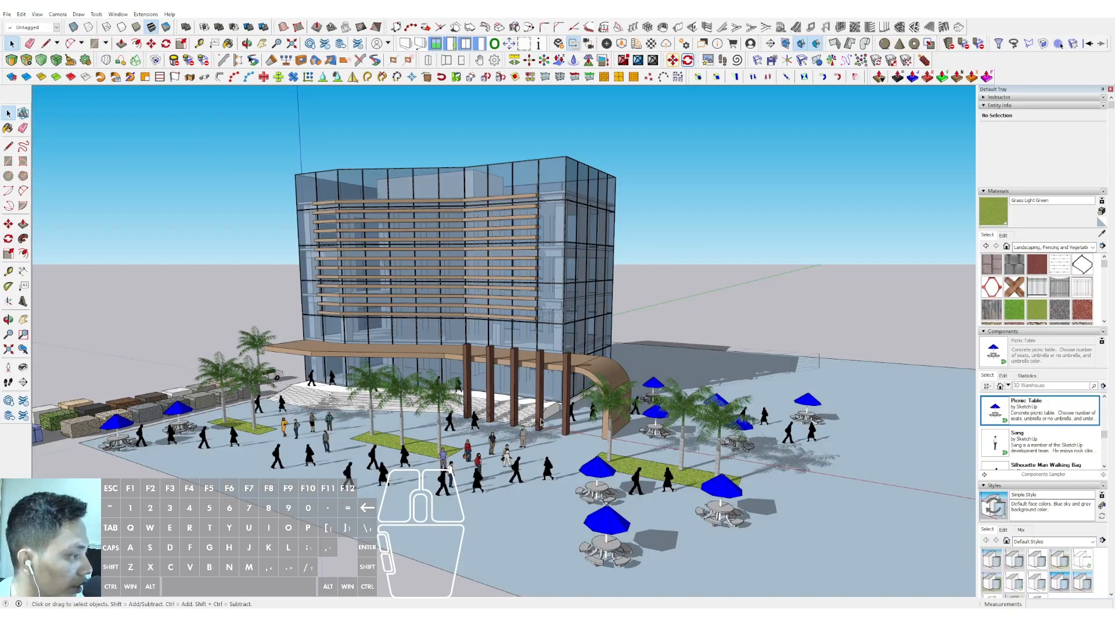
# Examine the building facade, canopy and furnished forecourt from several angles with shadows on
pyautogui.moveTo(518, 408)
pyautogui.mouseDown(button='middle')
pyautogui.moveTo(491, 398)
pyautogui.moveTo(502, 388)
pyautogui.moveTo(504, 397)
pyautogui.mouseUp(button='middle')
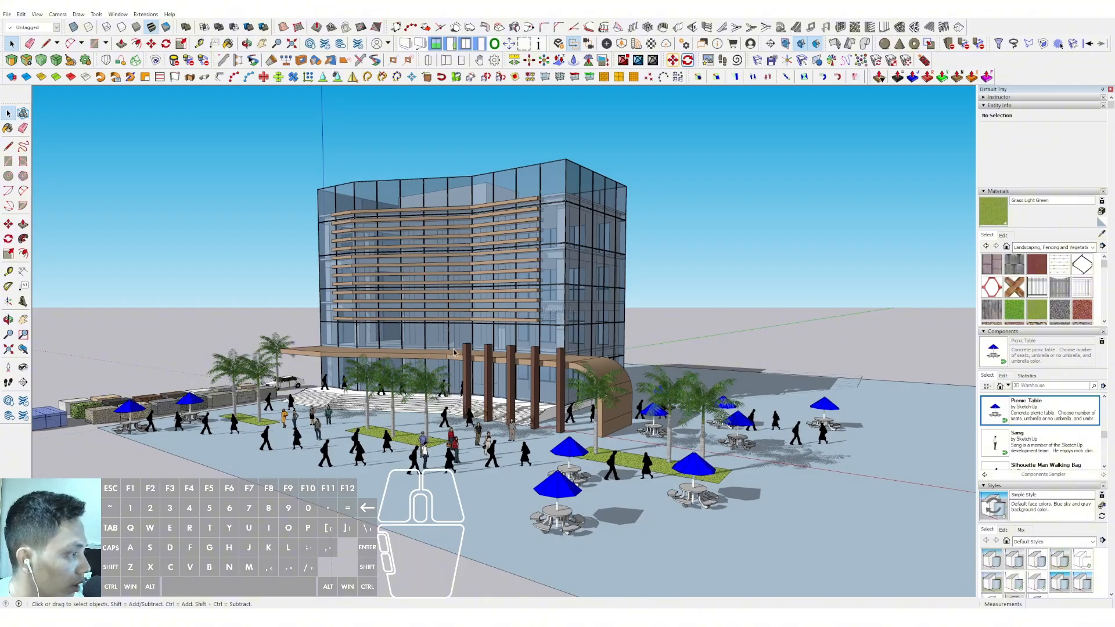
pyautogui.moveTo(432, 354); pyautogui.dragTo(495, 328, button='middle')
pyautogui.scroll(2, 553, 378)
pyautogui.moveTo(661, 332); pyautogui.dragTo(486, 394, button='middle')
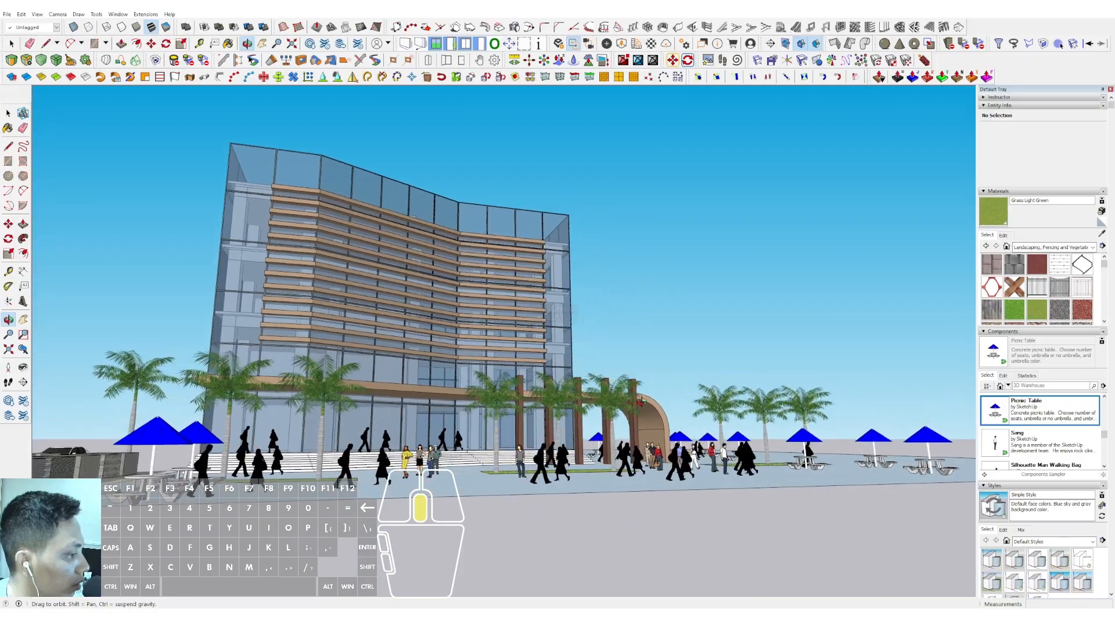
pyautogui.moveTo(639, 401); pyautogui.dragTo(592, 309, button='middle')
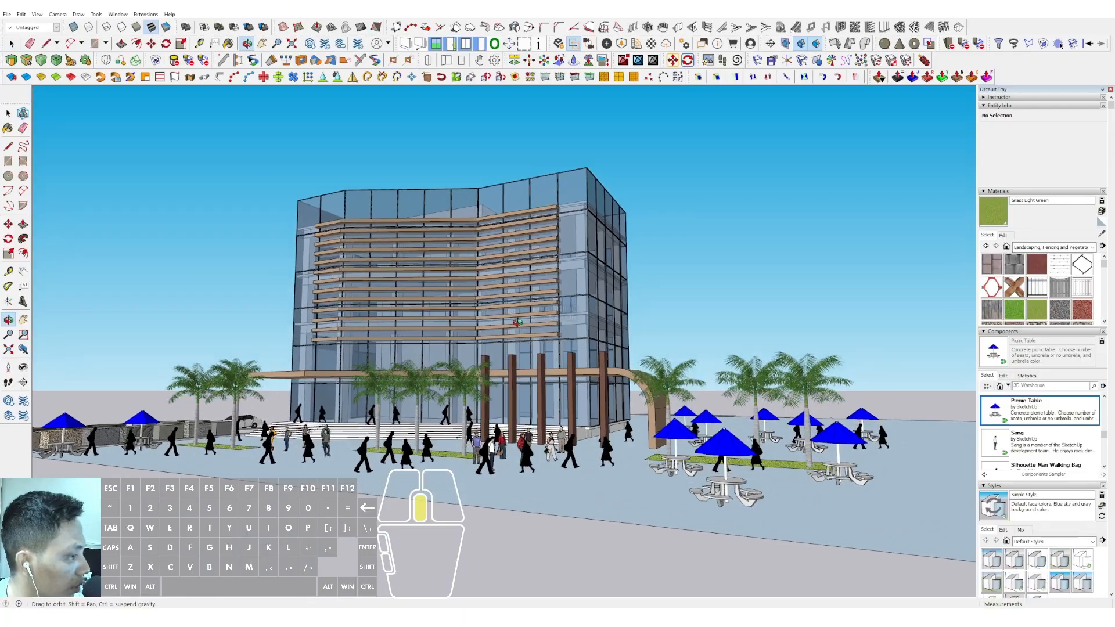
pyautogui.moveTo(516, 322); pyautogui.dragTo(539, 343, button='middle')
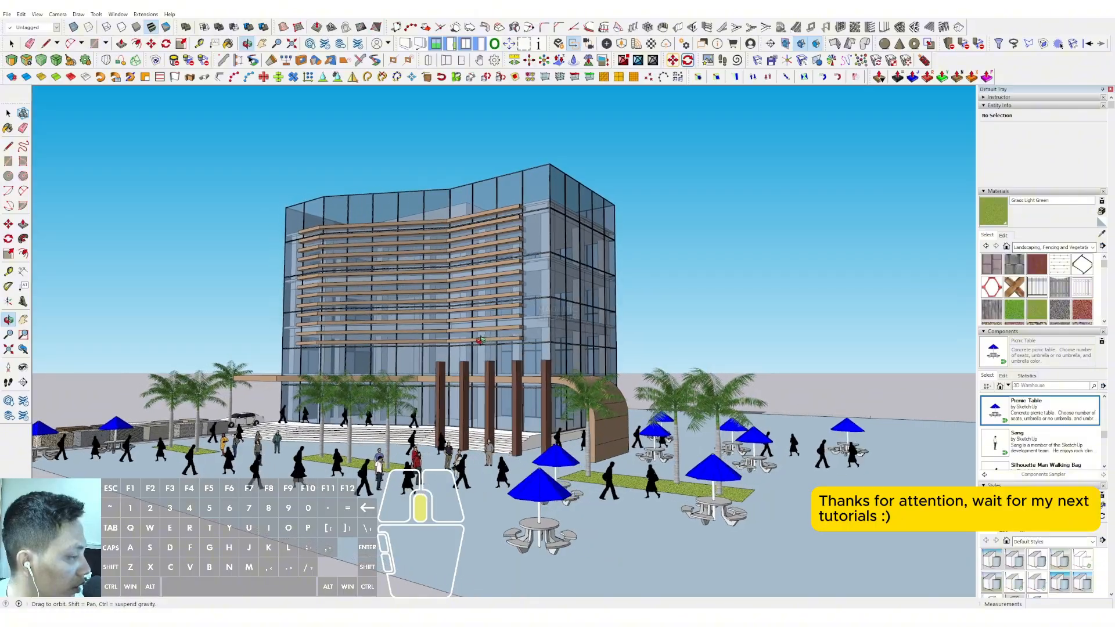
pyautogui.moveTo(451, 342); pyautogui.dragTo(499, 336, button='middle')
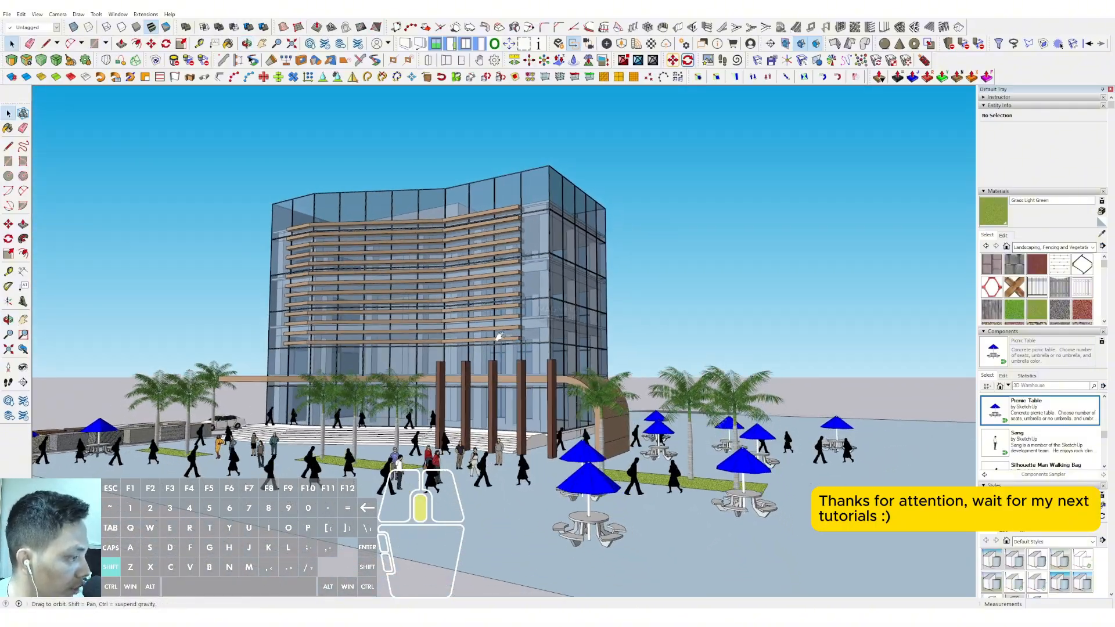